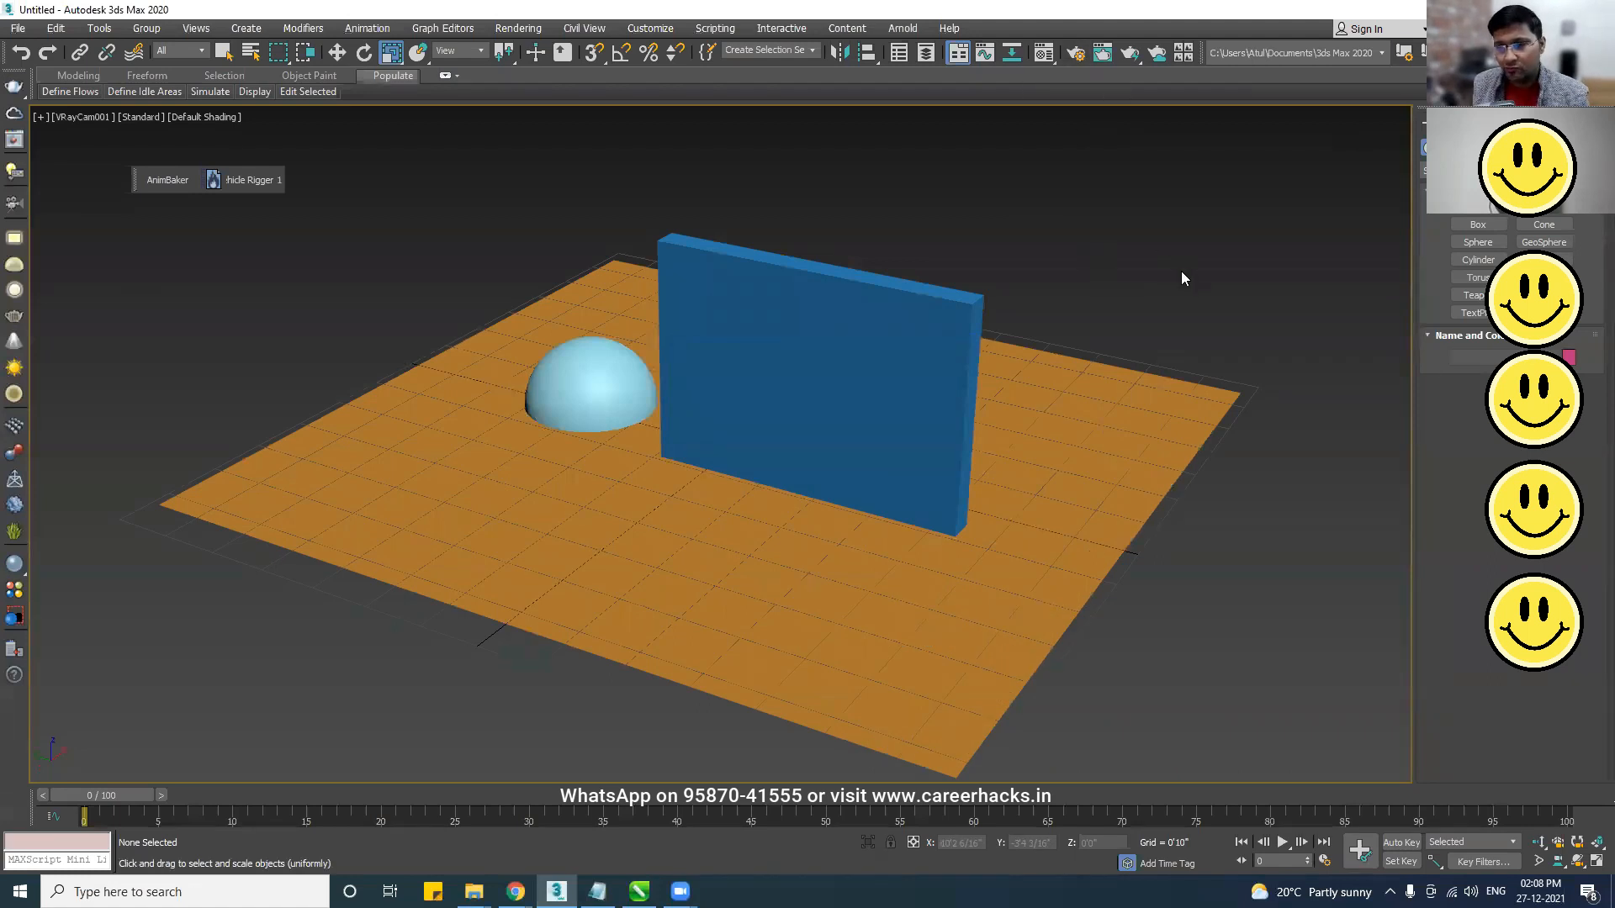
# - Show the camera view's safe frame and lock the image aspect ratio in the render output size
pyautogui.hotkey('shift', 'f')
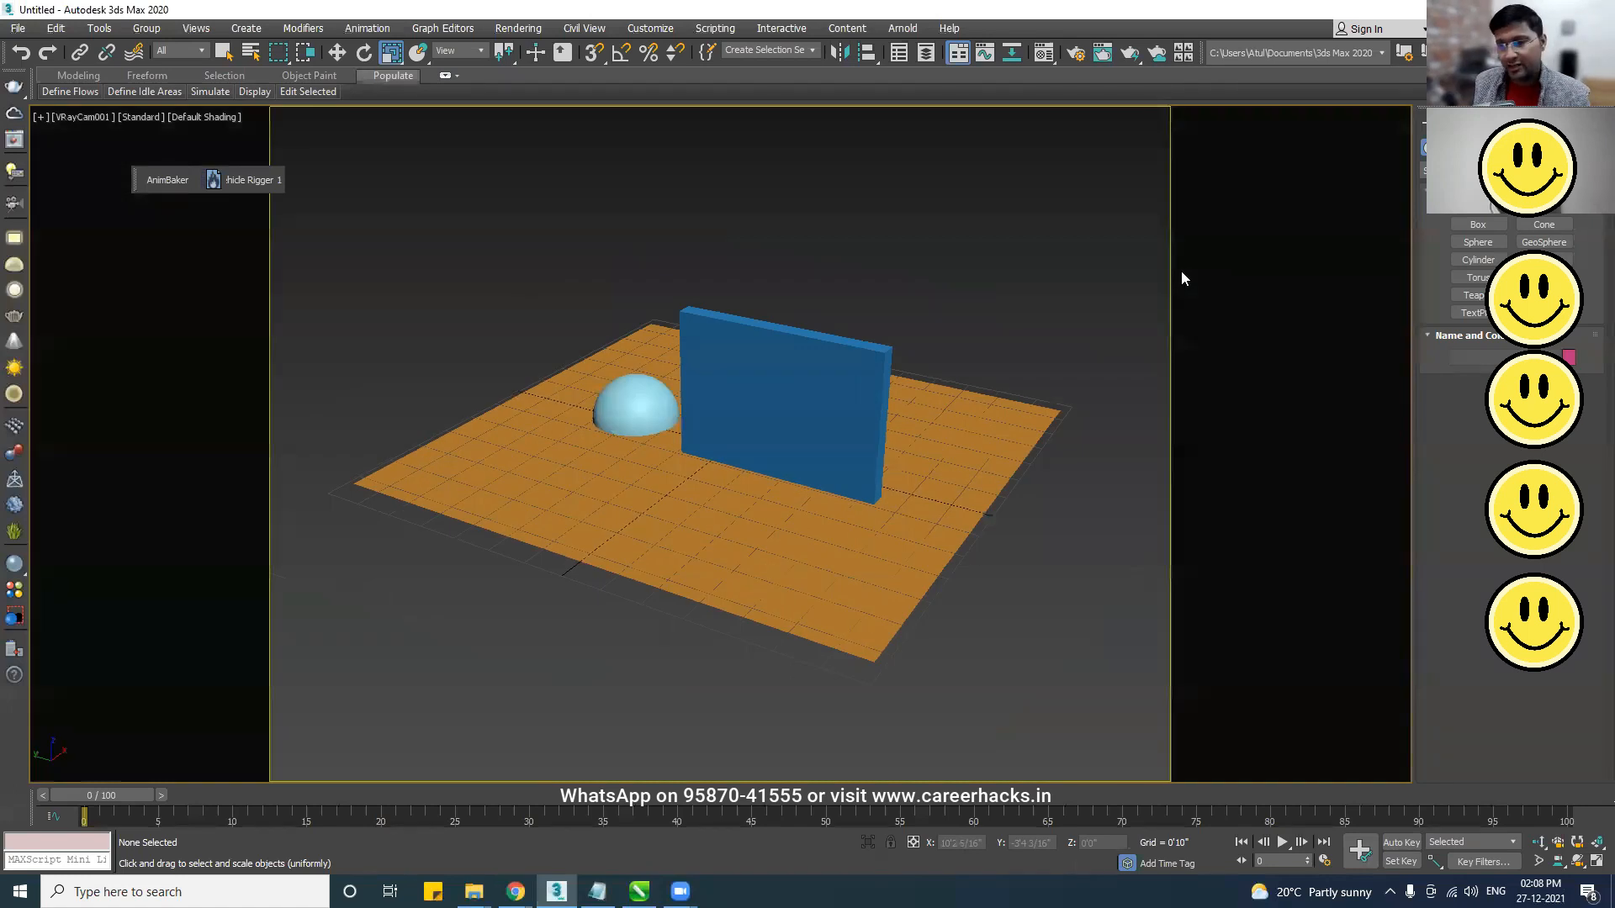
pyautogui.press('F10')
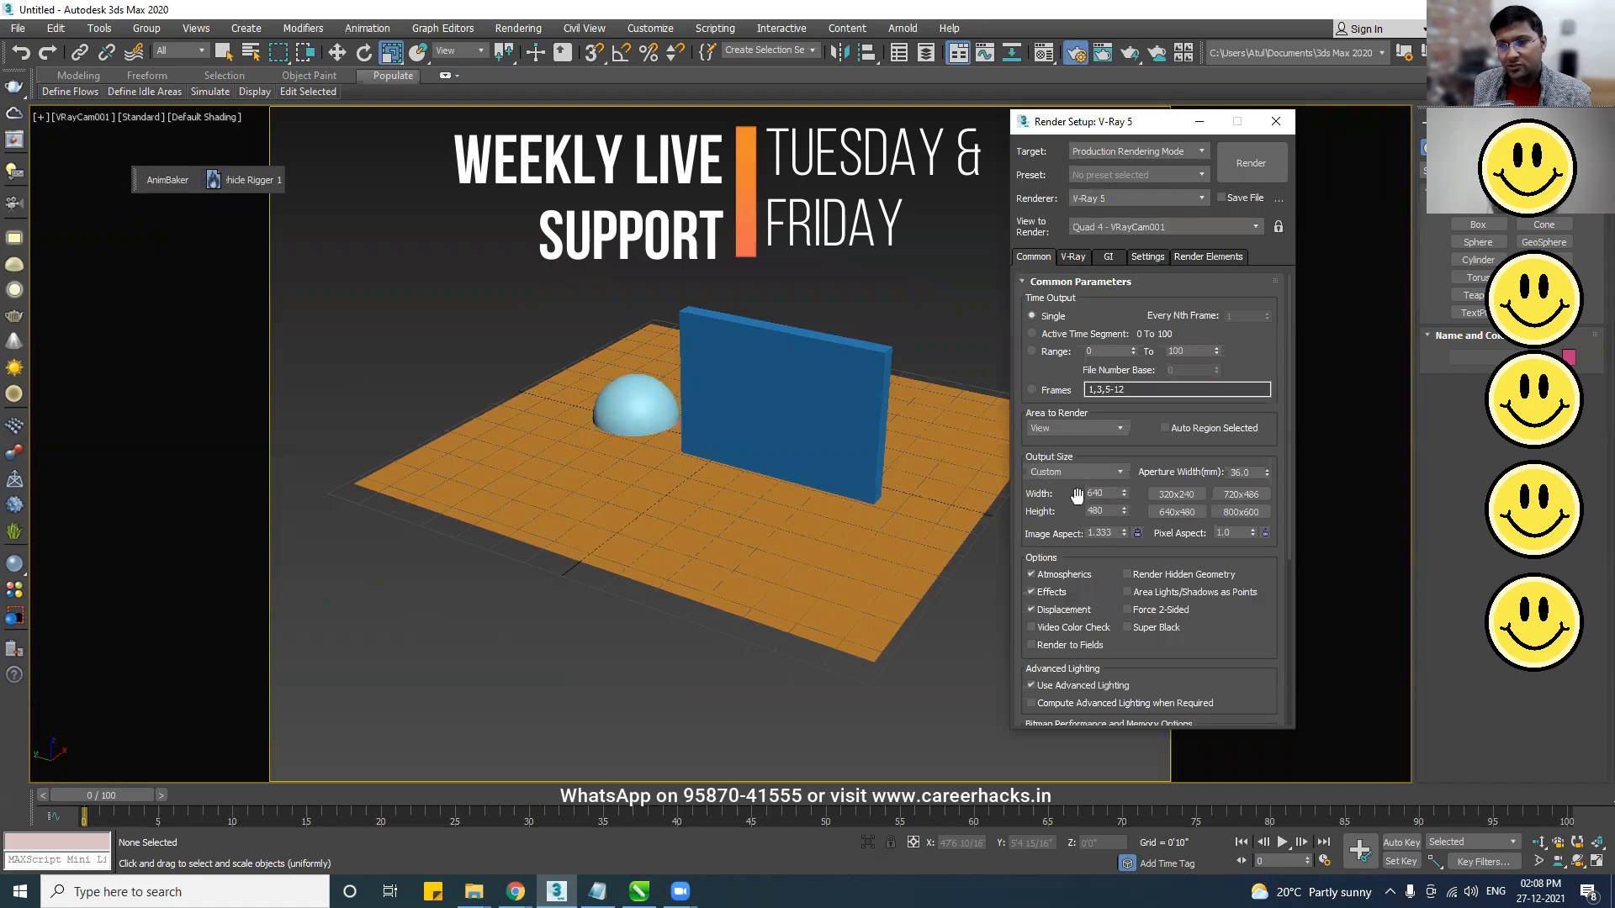
pyautogui.click(1136, 533)
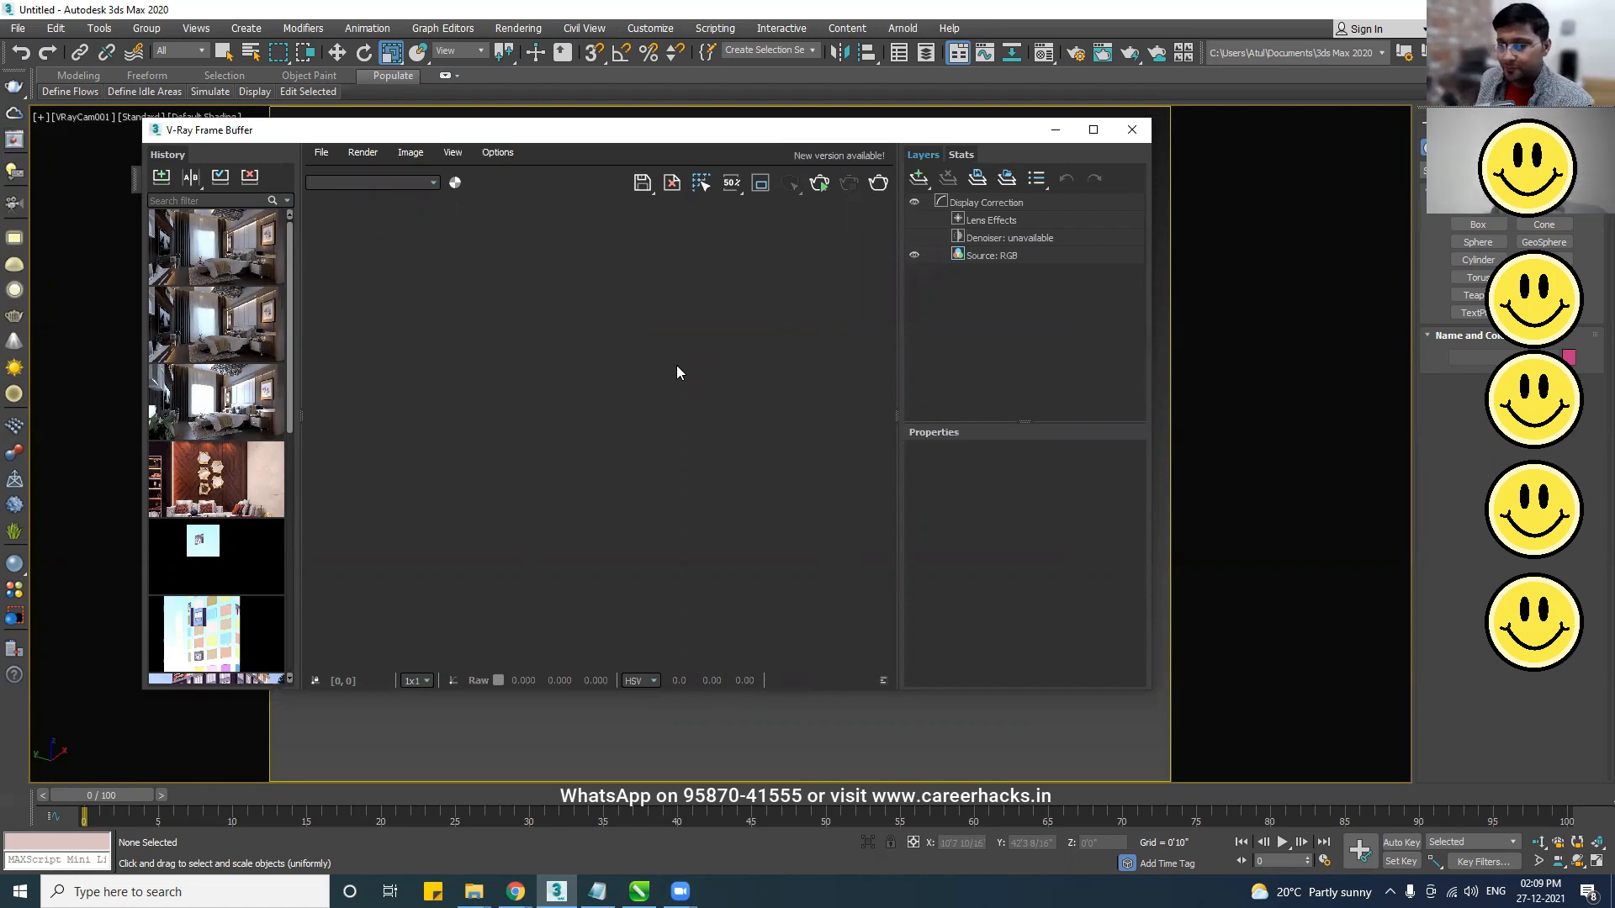
# - Start an interactive V-Ray test render of the camera view, abort it and minimize the frame buffer
pyautogui.click(821, 183)
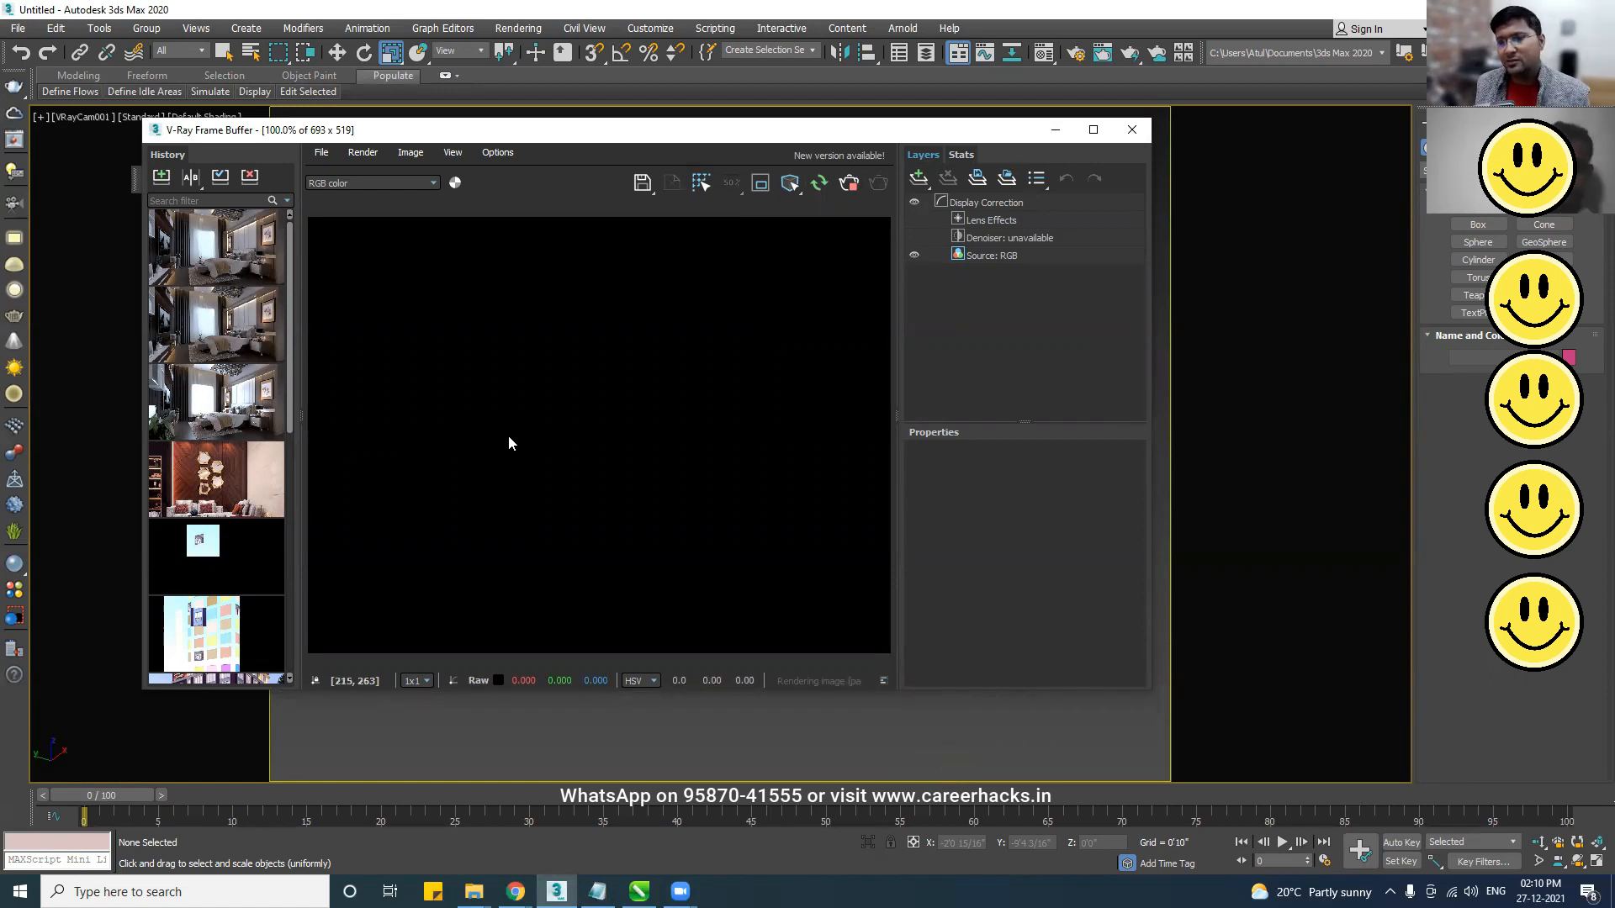
pyautogui.click(850, 187)
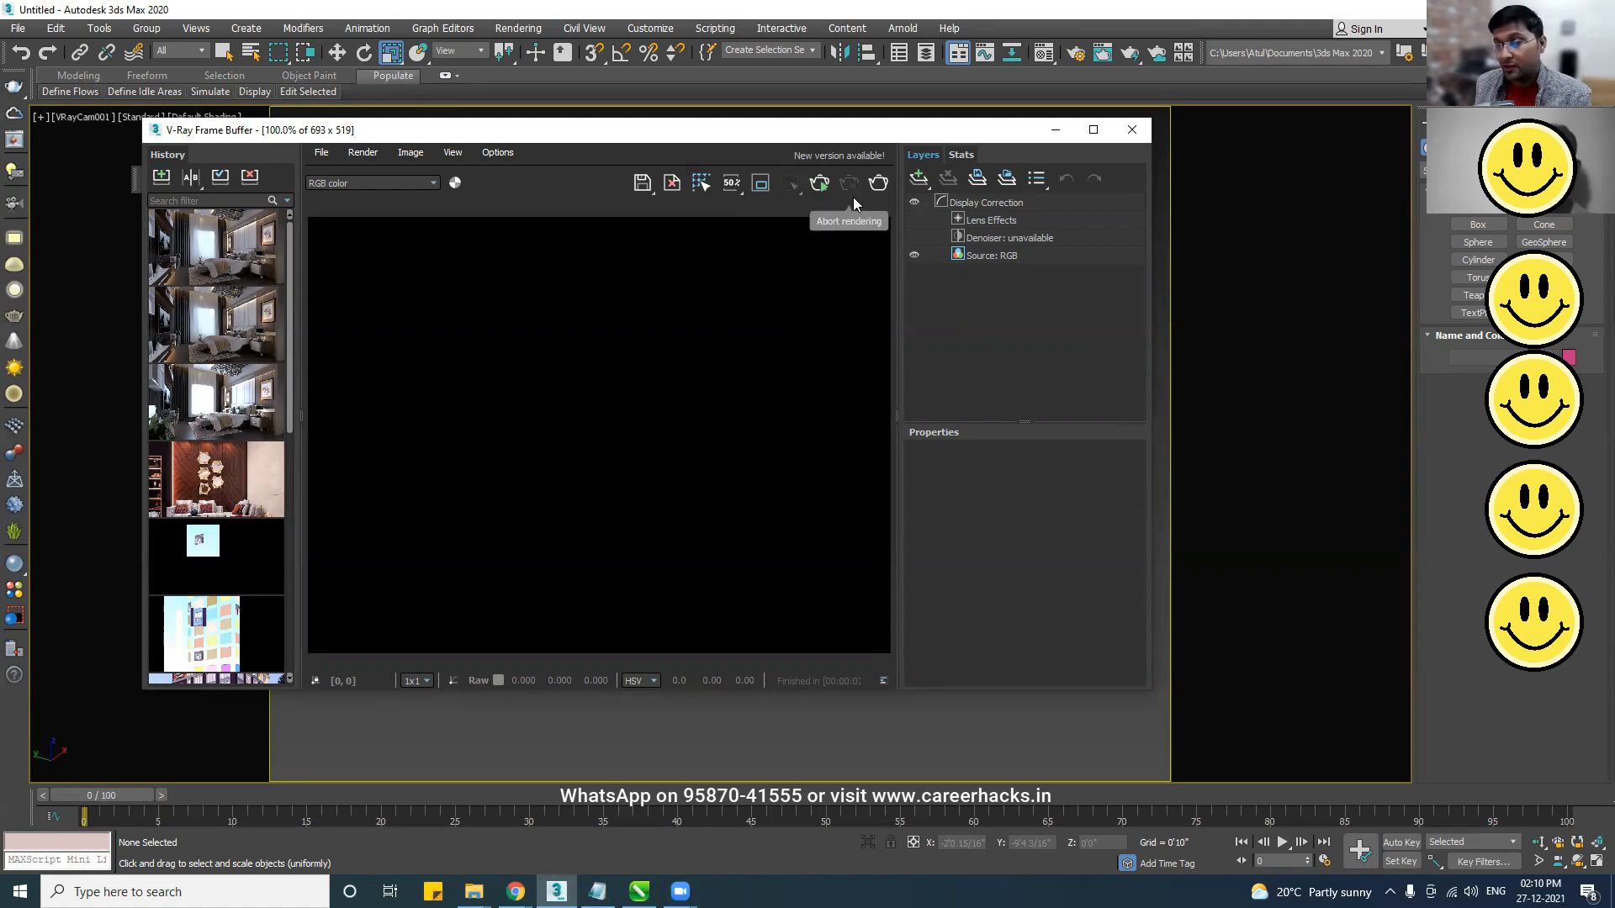
pyautogui.click(1052, 137)
# - In the perspective view, create a VRaySun aimed at the wall and dome, adding the VRaySky environment map
pyautogui.moveTo(565, 469); pyautogui.dragTo(404, 693)
pyautogui.click(533, 731)
pyautogui.press('p')
pyautogui.scroll(-4, 536, 725)
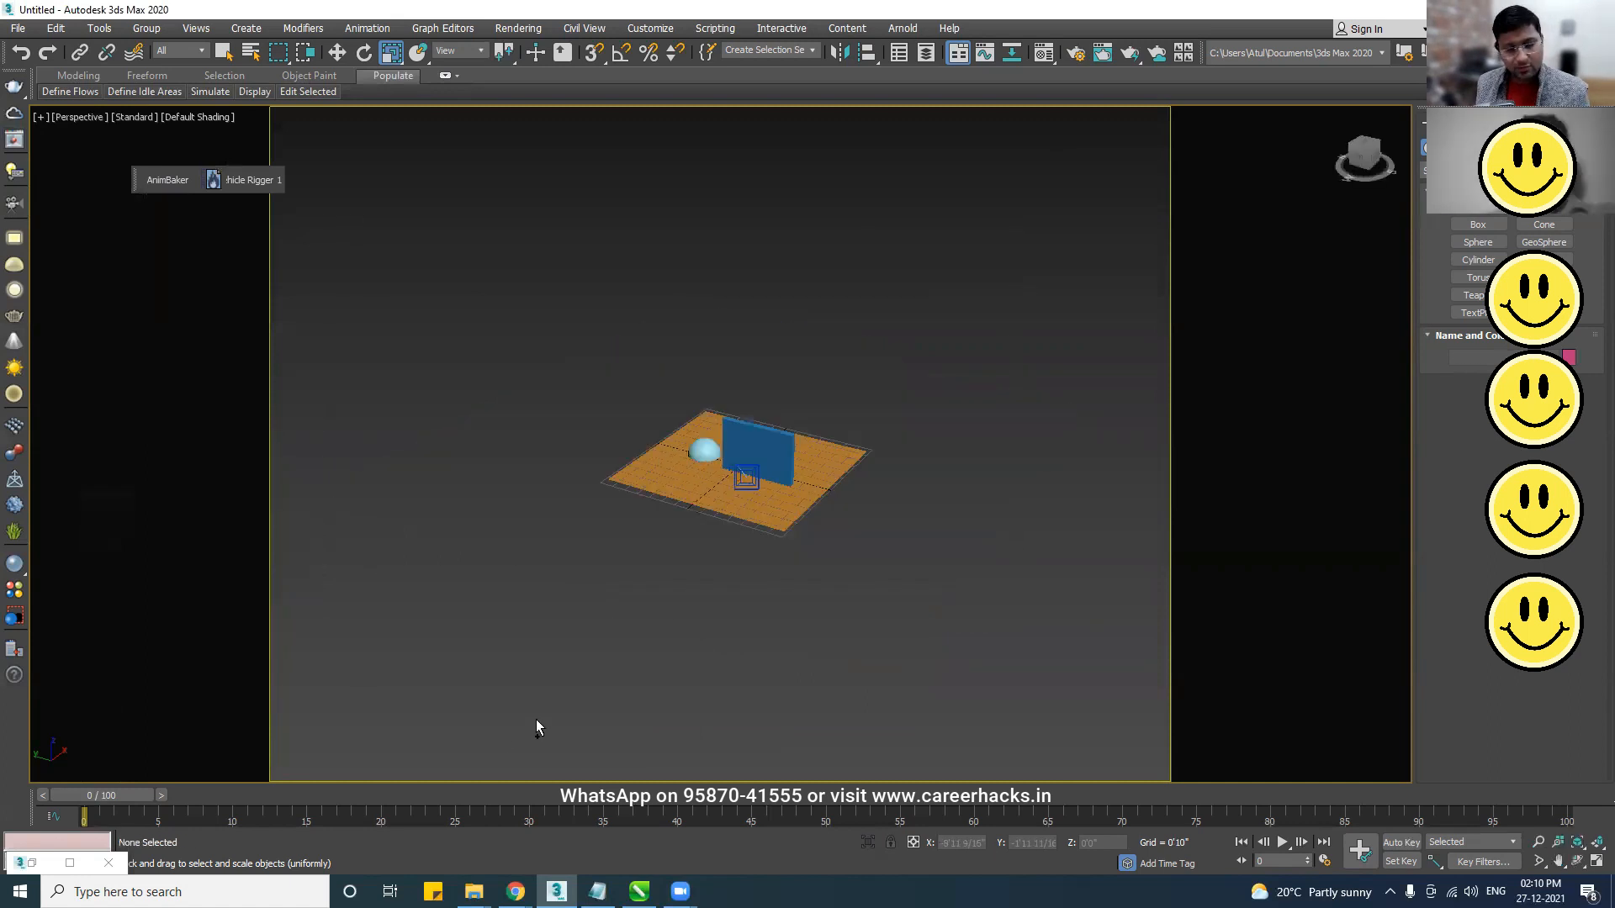
pyautogui.hotkey('ctrl', 'r')
pyautogui.moveTo(773, 509); pyautogui.dragTo(858, 527)
pyautogui.rightClick(857, 528)
pyautogui.click(1465, 147)
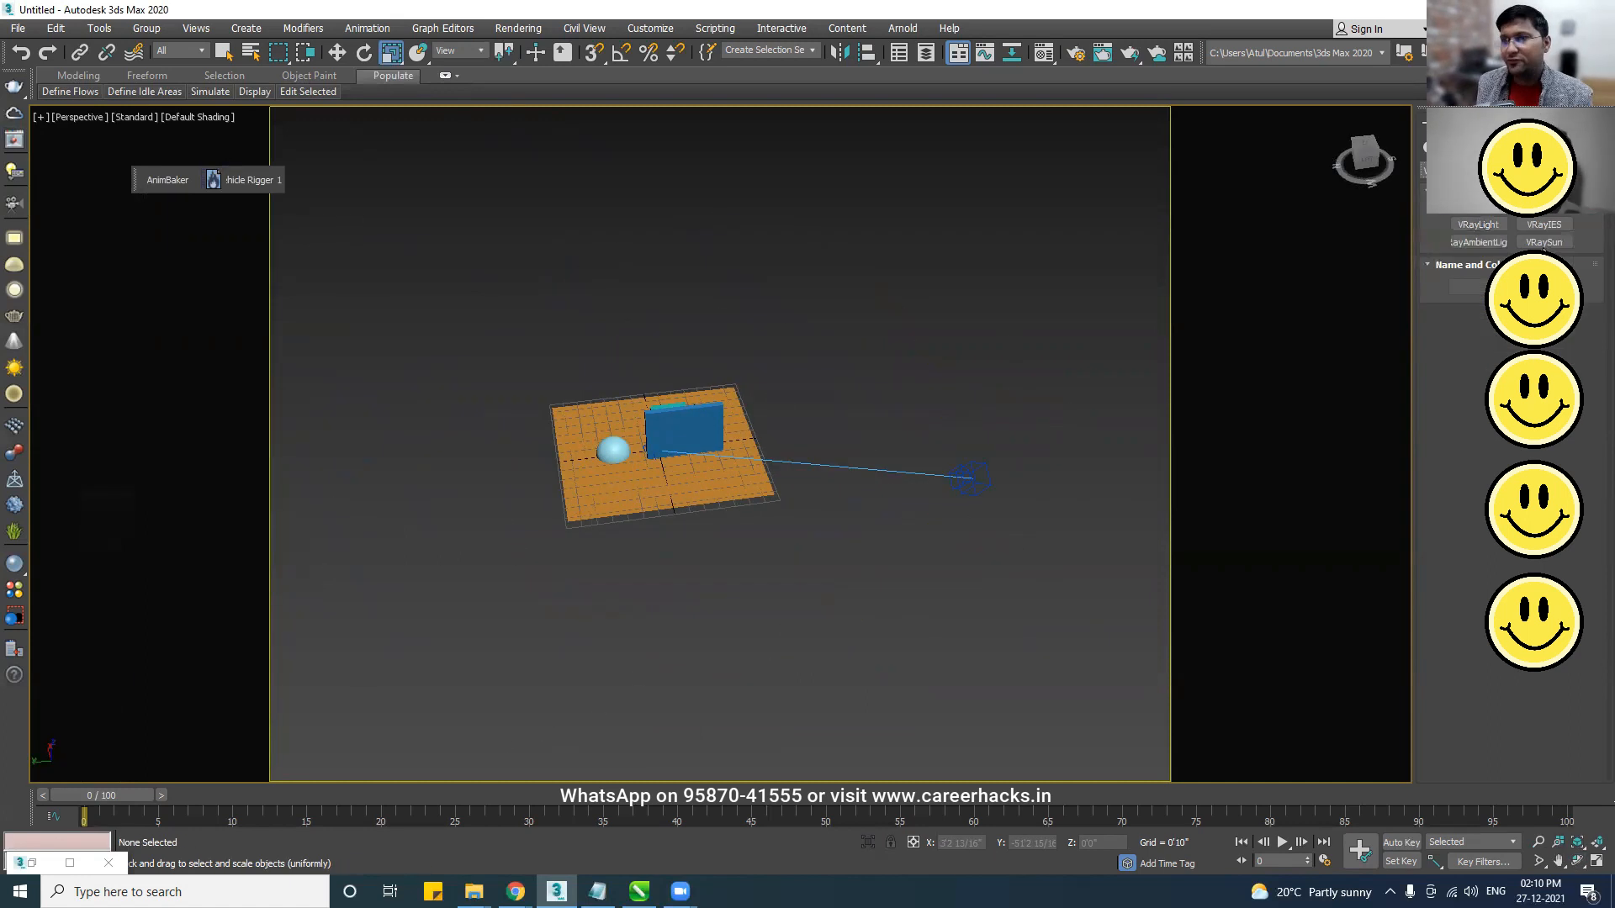
pyautogui.click(1546, 242)
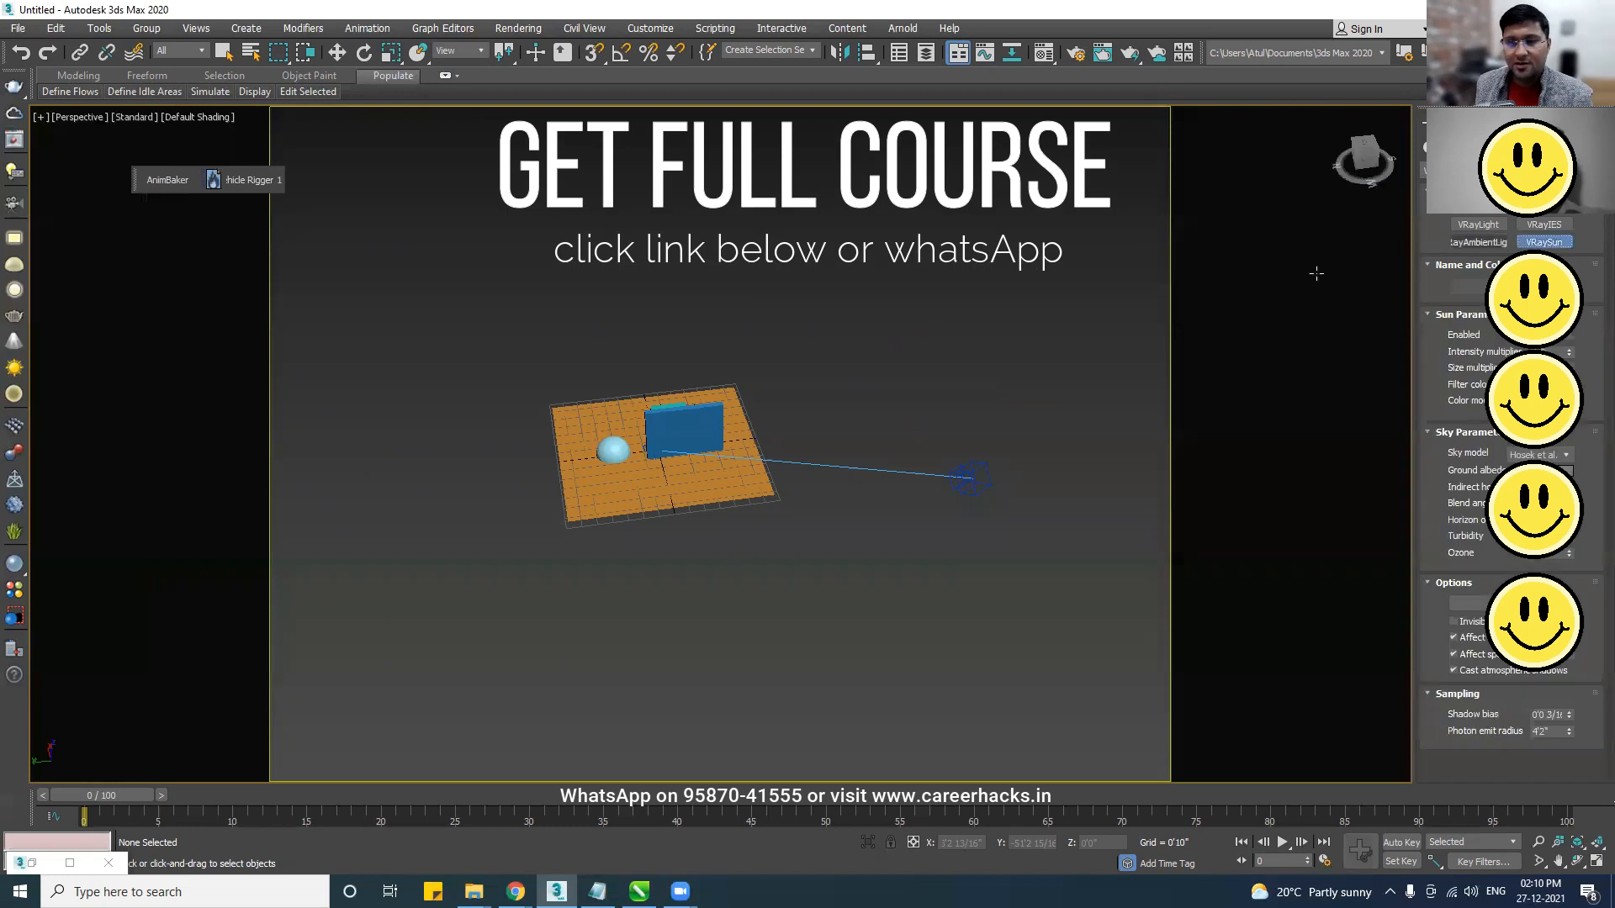
pyautogui.moveTo(463, 677); pyautogui.dragTo(651, 454)
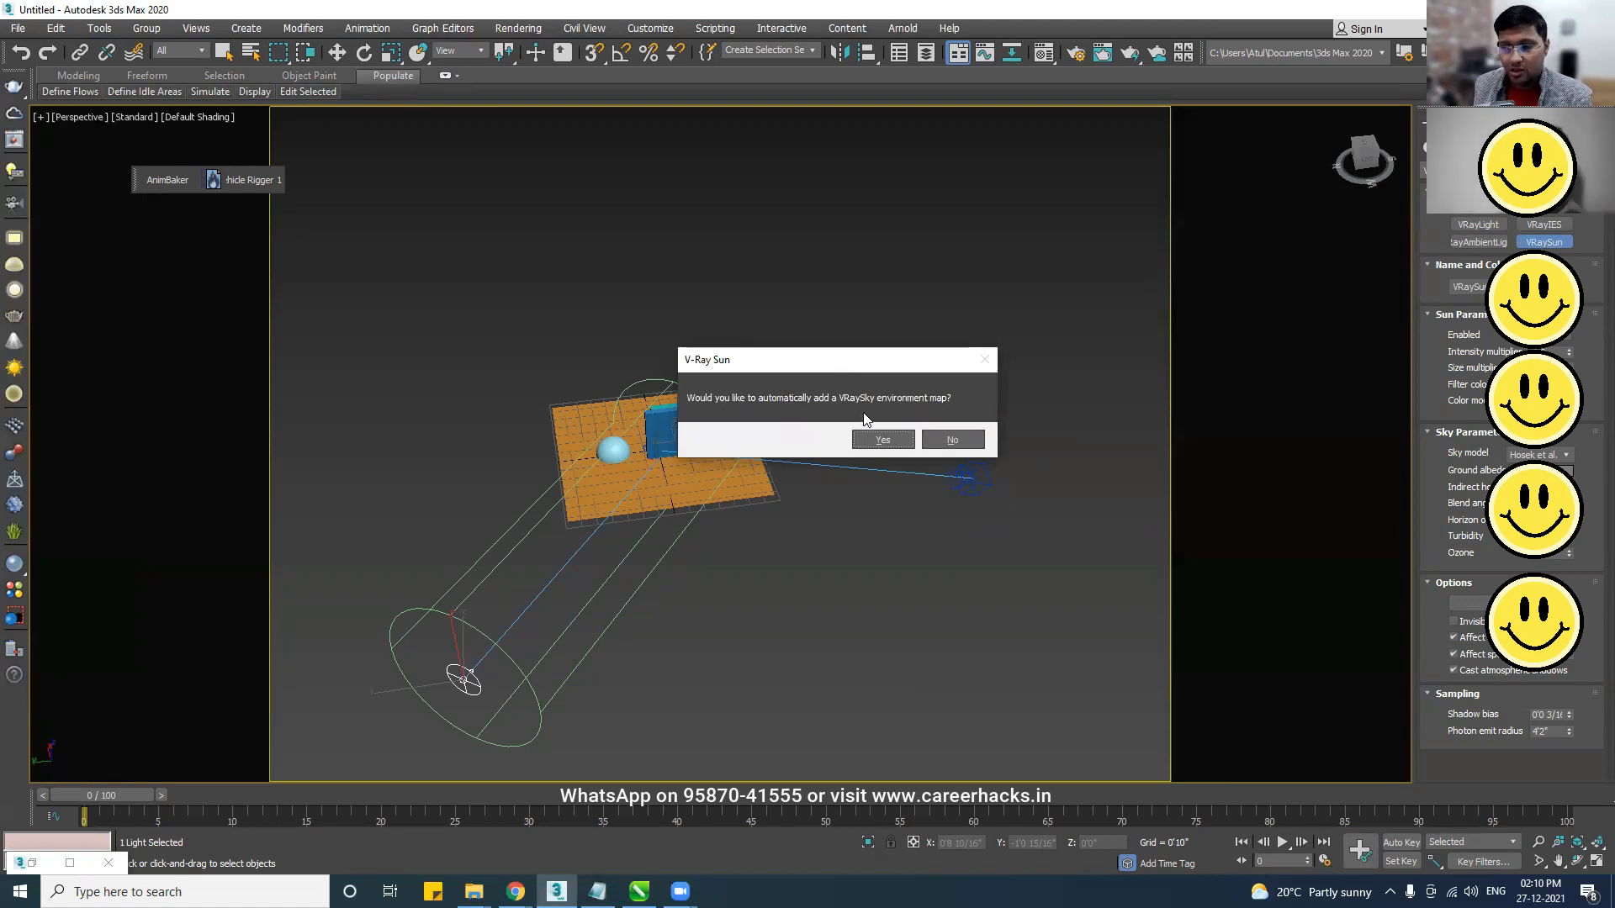
pyautogui.click(883, 439)
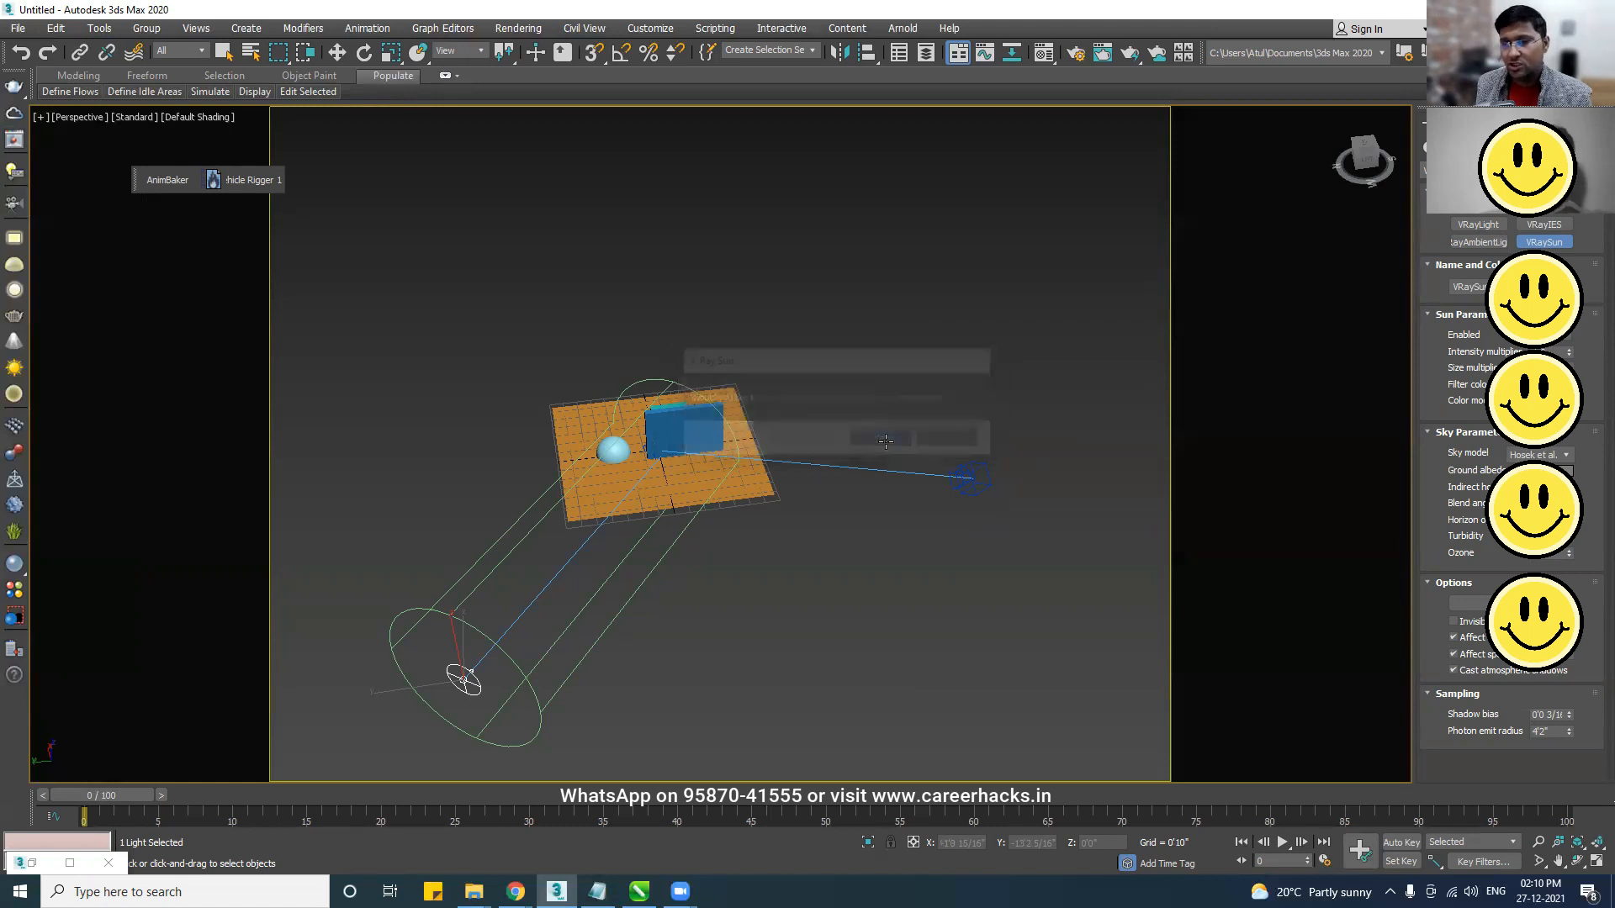
# - Raise the VRaySun above the ground plane to a height of about 10'6" and deselect it
pyautogui.moveTo(725, 649); pyautogui.dragTo(721, 660, button='middle')
pyautogui.rightClick(721, 660)
pyautogui.hotkey('ctrl', 'r')
pyautogui.moveTo(666, 616); pyautogui.dragTo(615, 523)
pyautogui.rightClick(614, 523)
pyautogui.moveTo(407, 532); pyautogui.dragTo(446, 288)
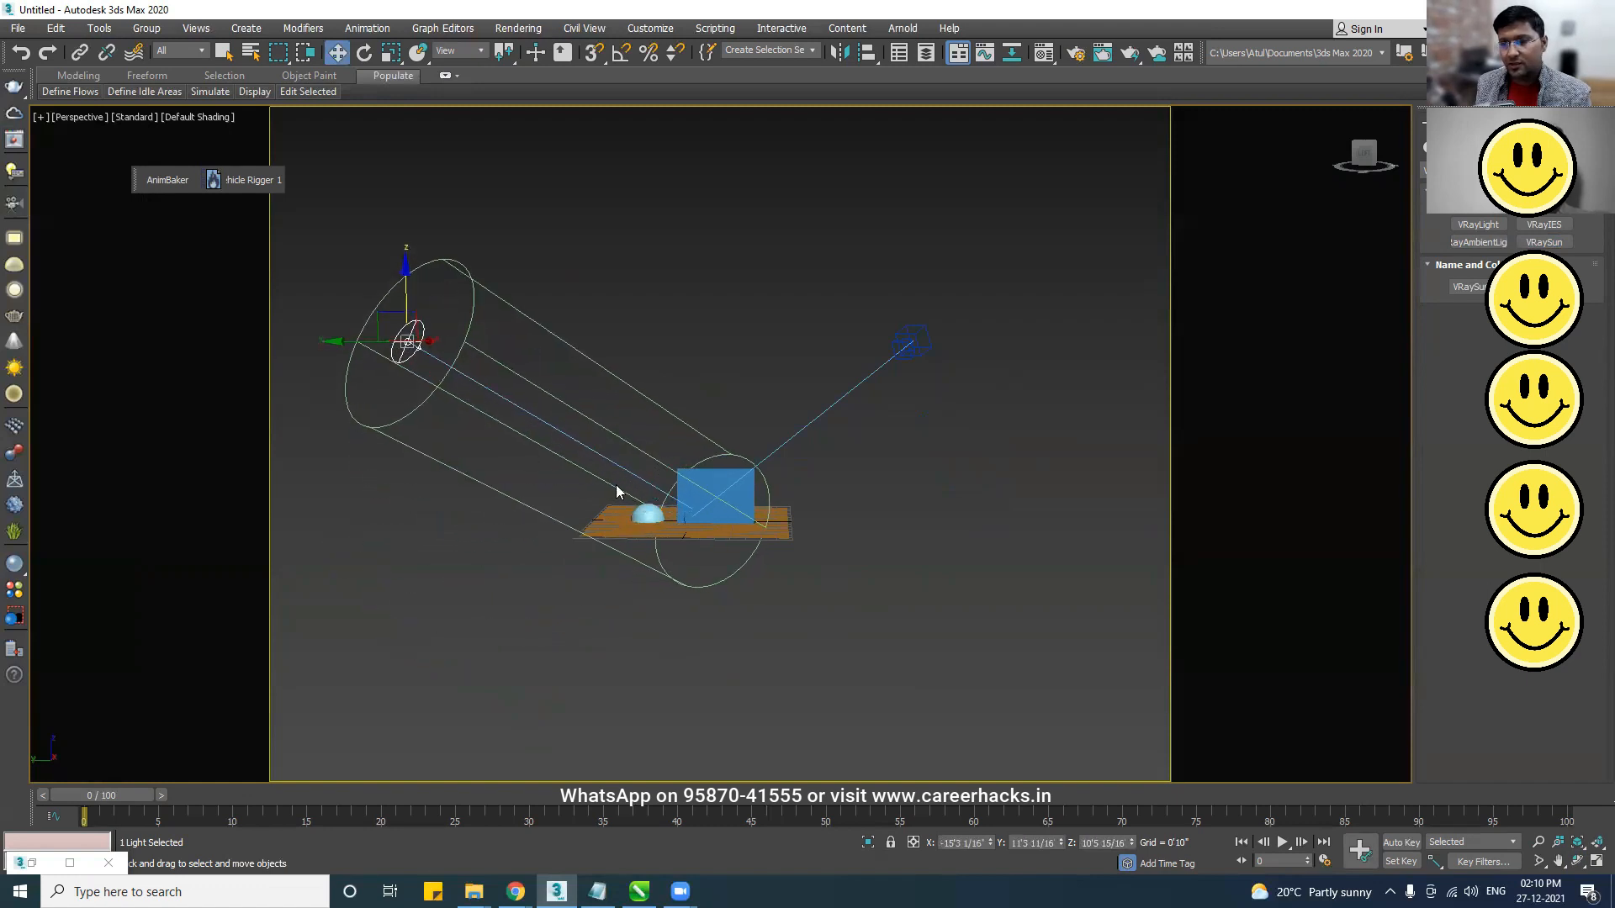
pyautogui.moveTo(639, 529); pyautogui.dragTo(652, 514, button='middle')
pyautogui.hotkey('ctrl', 'r')
pyautogui.moveTo(697, 560); pyautogui.dragTo(623, 555)
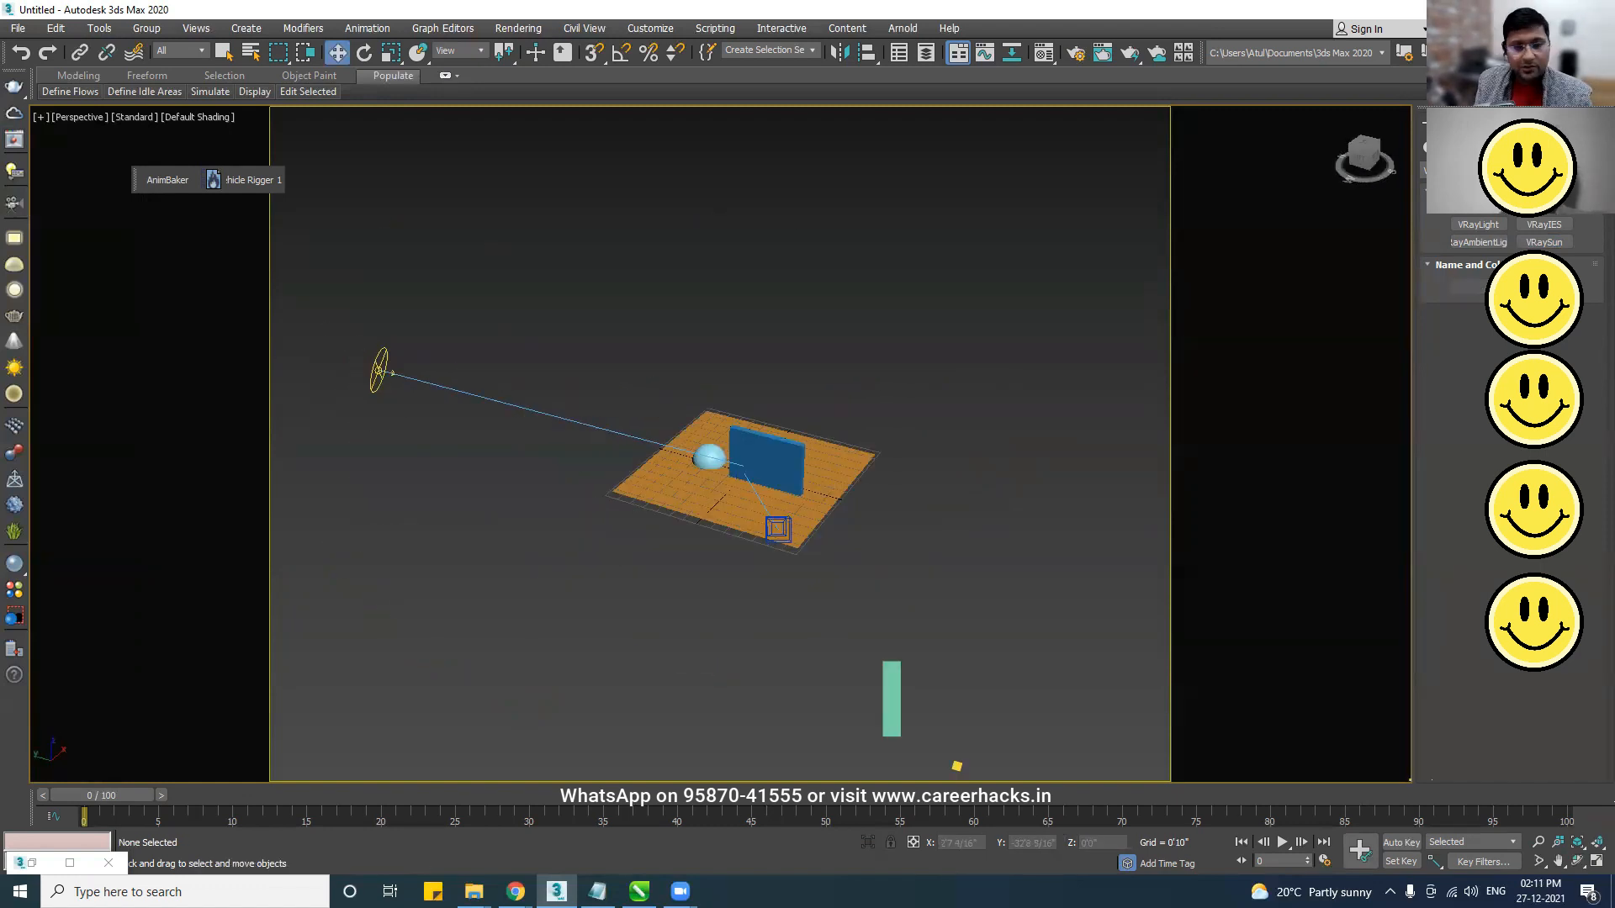
pyautogui.click(380, 388)
pyautogui.click(745, 593)
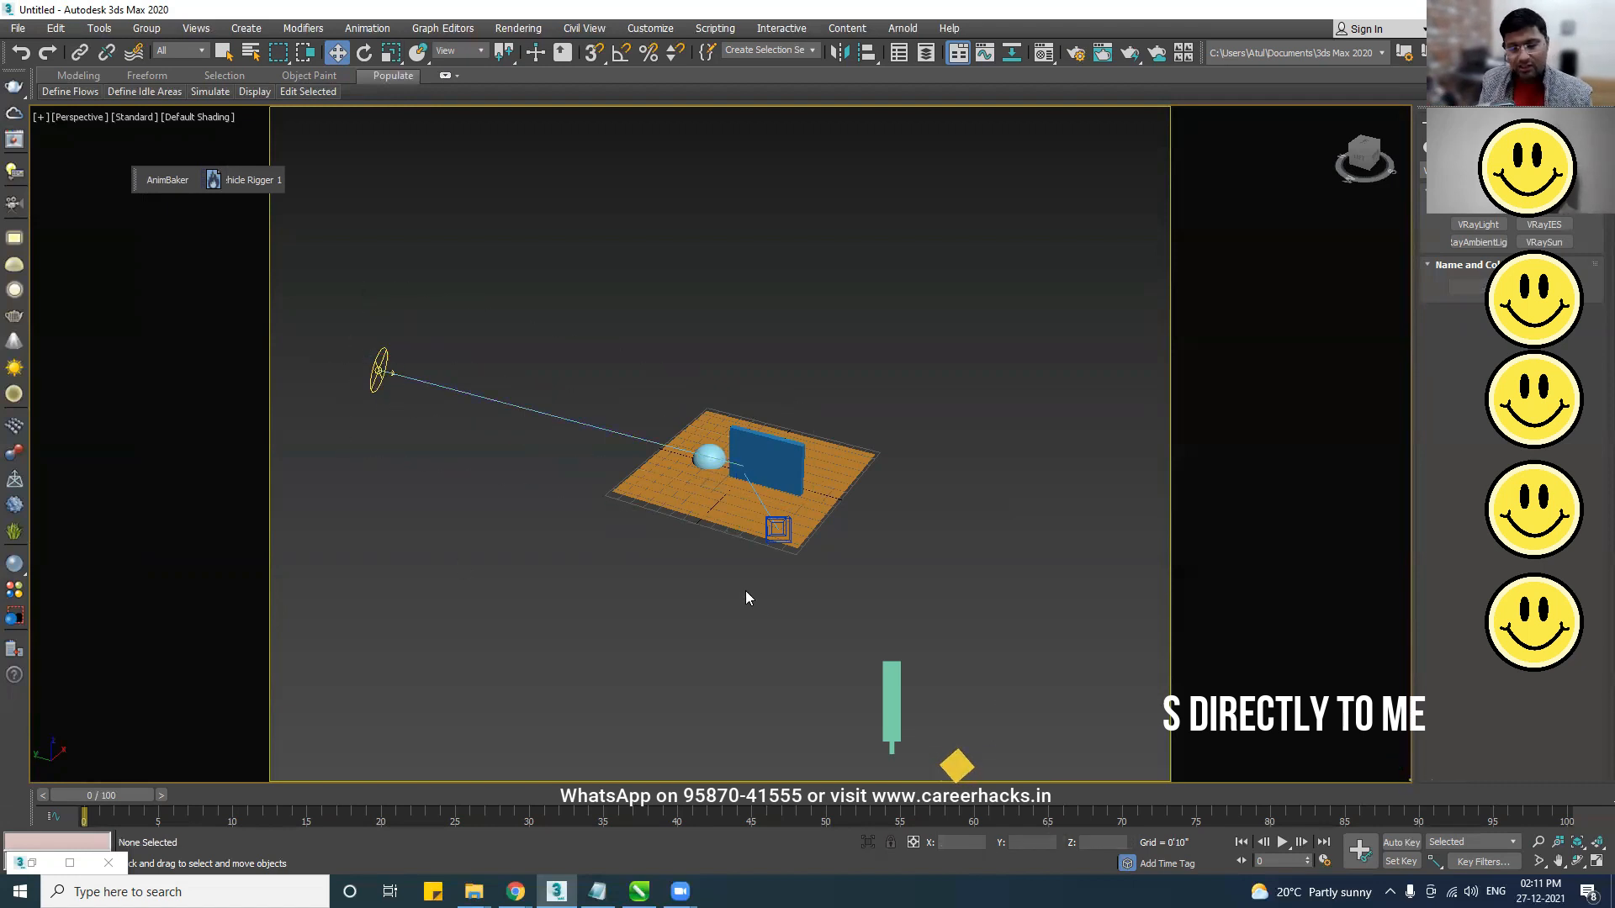
# - Return to the VRayCam001 view, run an interactive V-Ray render of the sunlit scene and minimize the frame buffer
pyautogui.press('c')
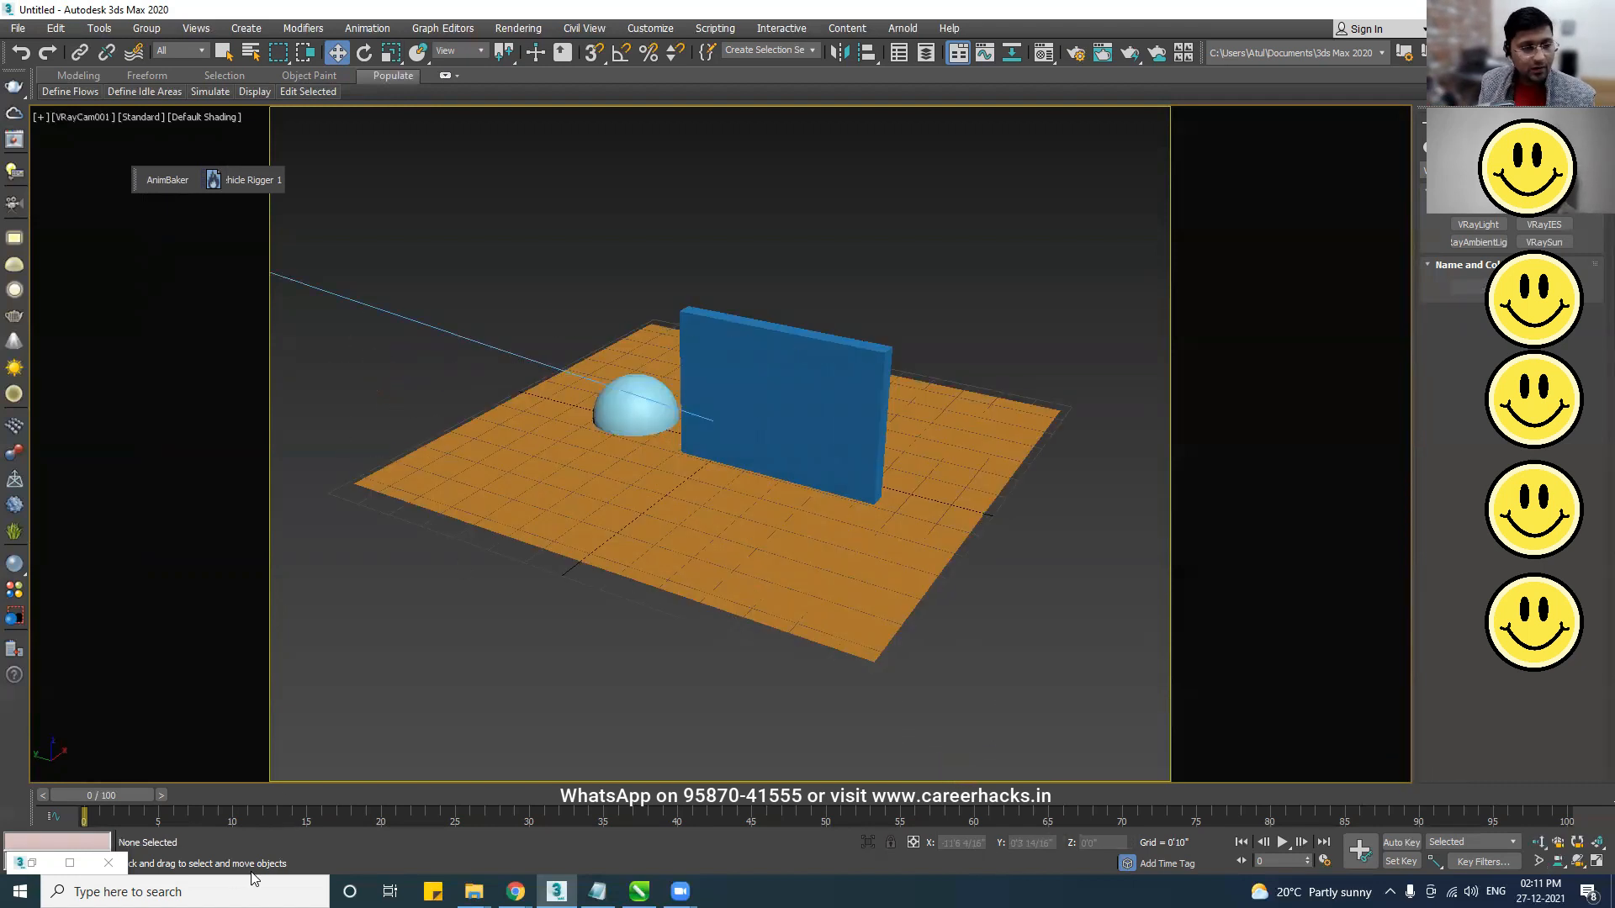
pyautogui.click(32, 862)
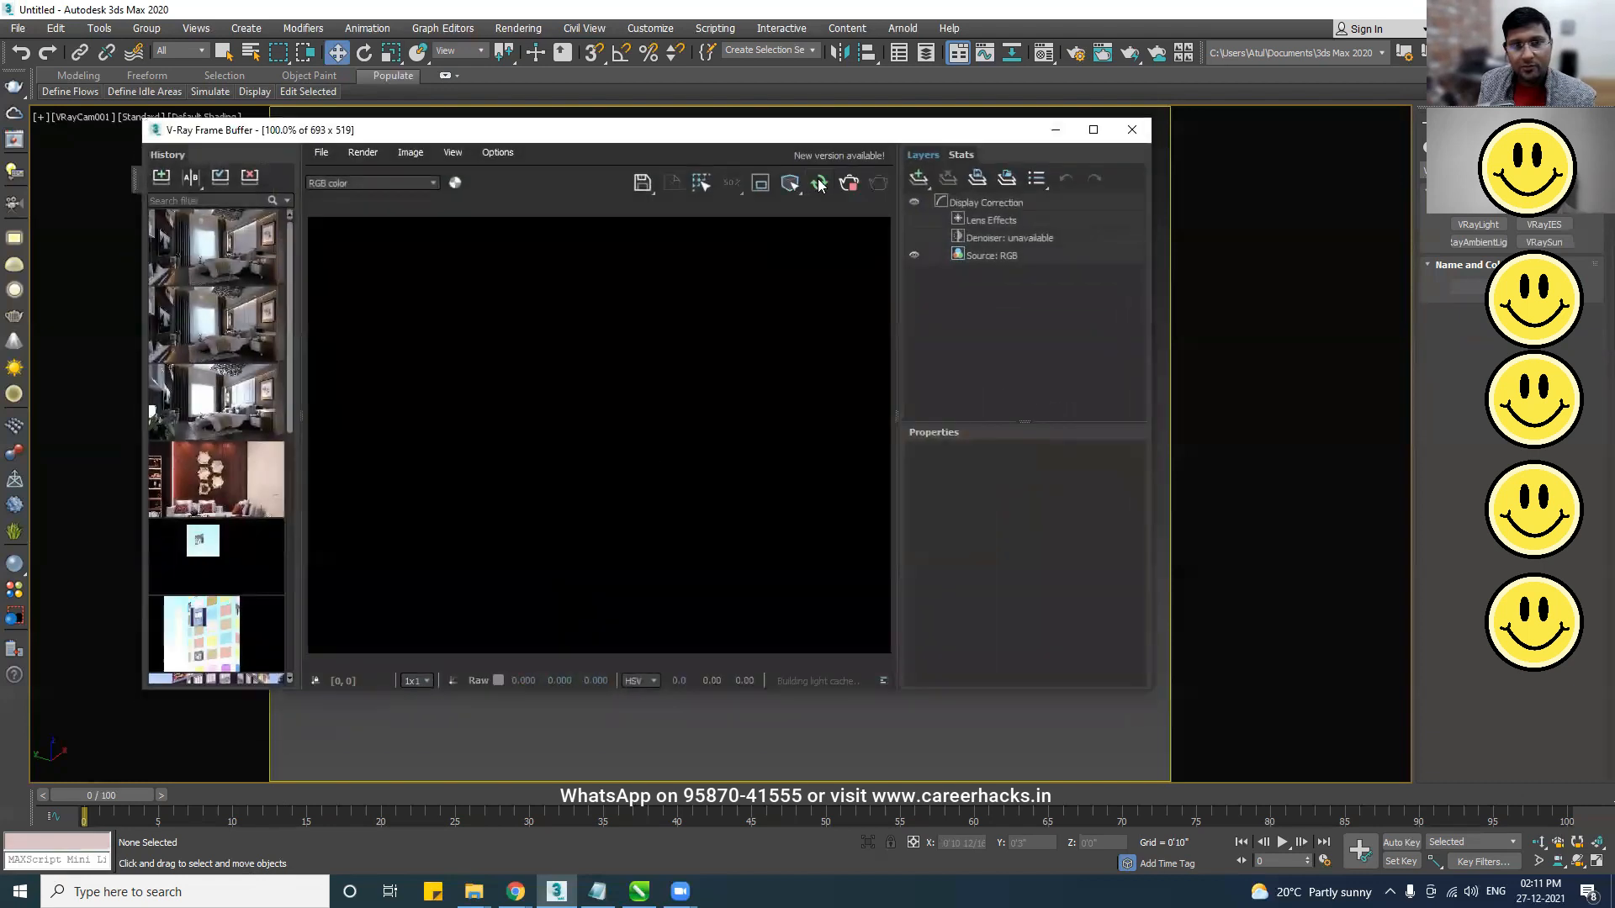
pyautogui.click(1057, 132)
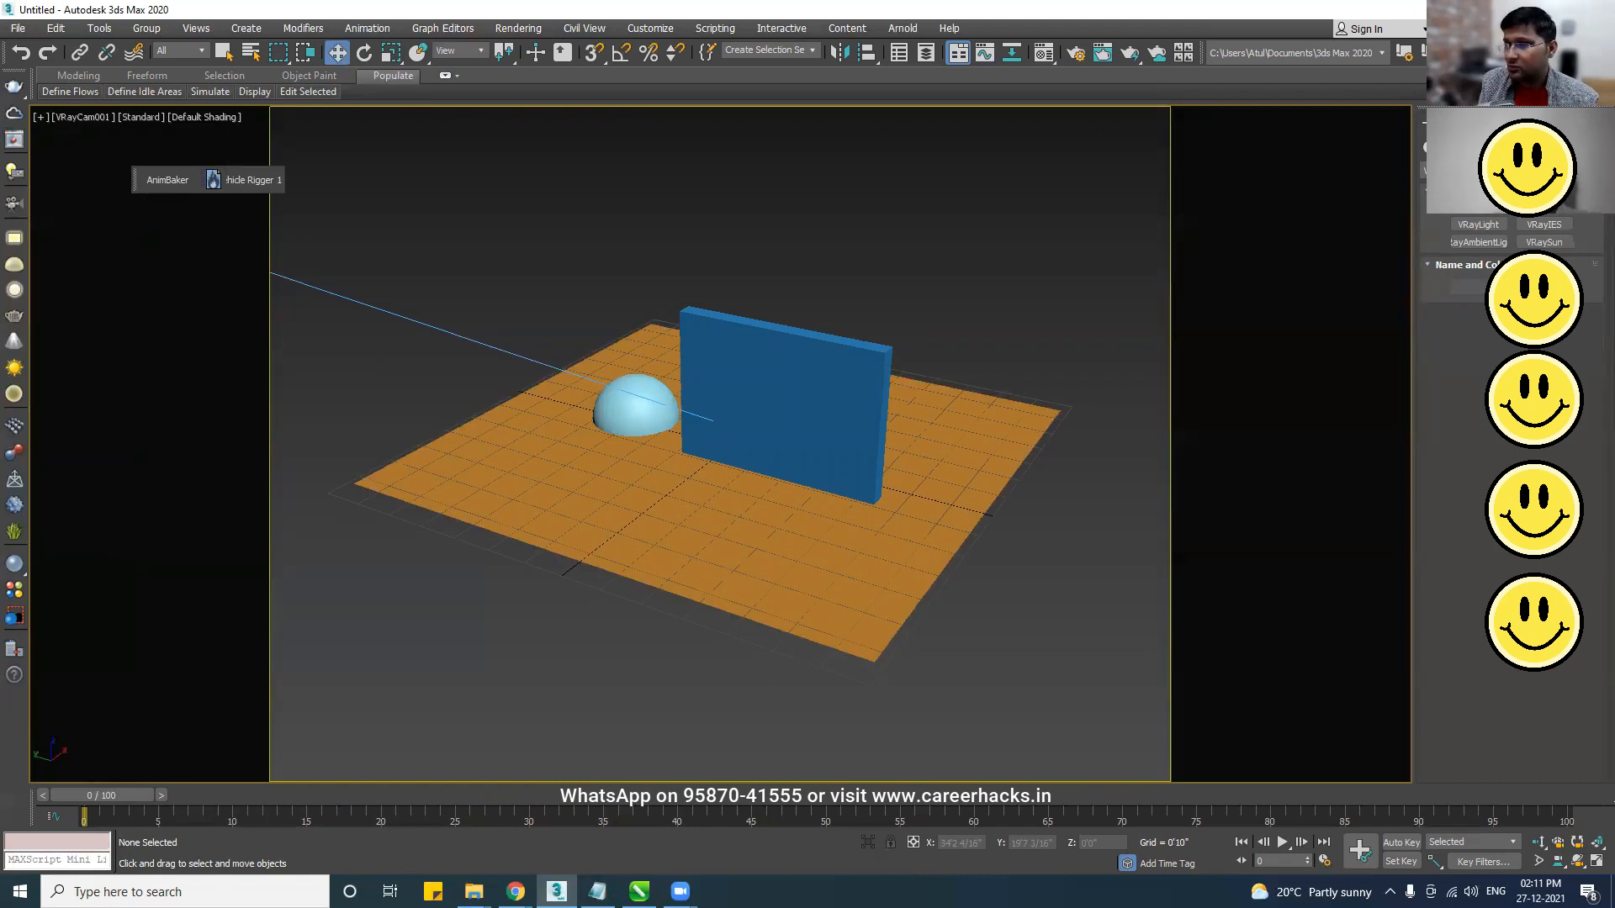
# - Open the Material Editor and switch it from compact mode to the Slate Material Editor
pyautogui.click(1043, 54)
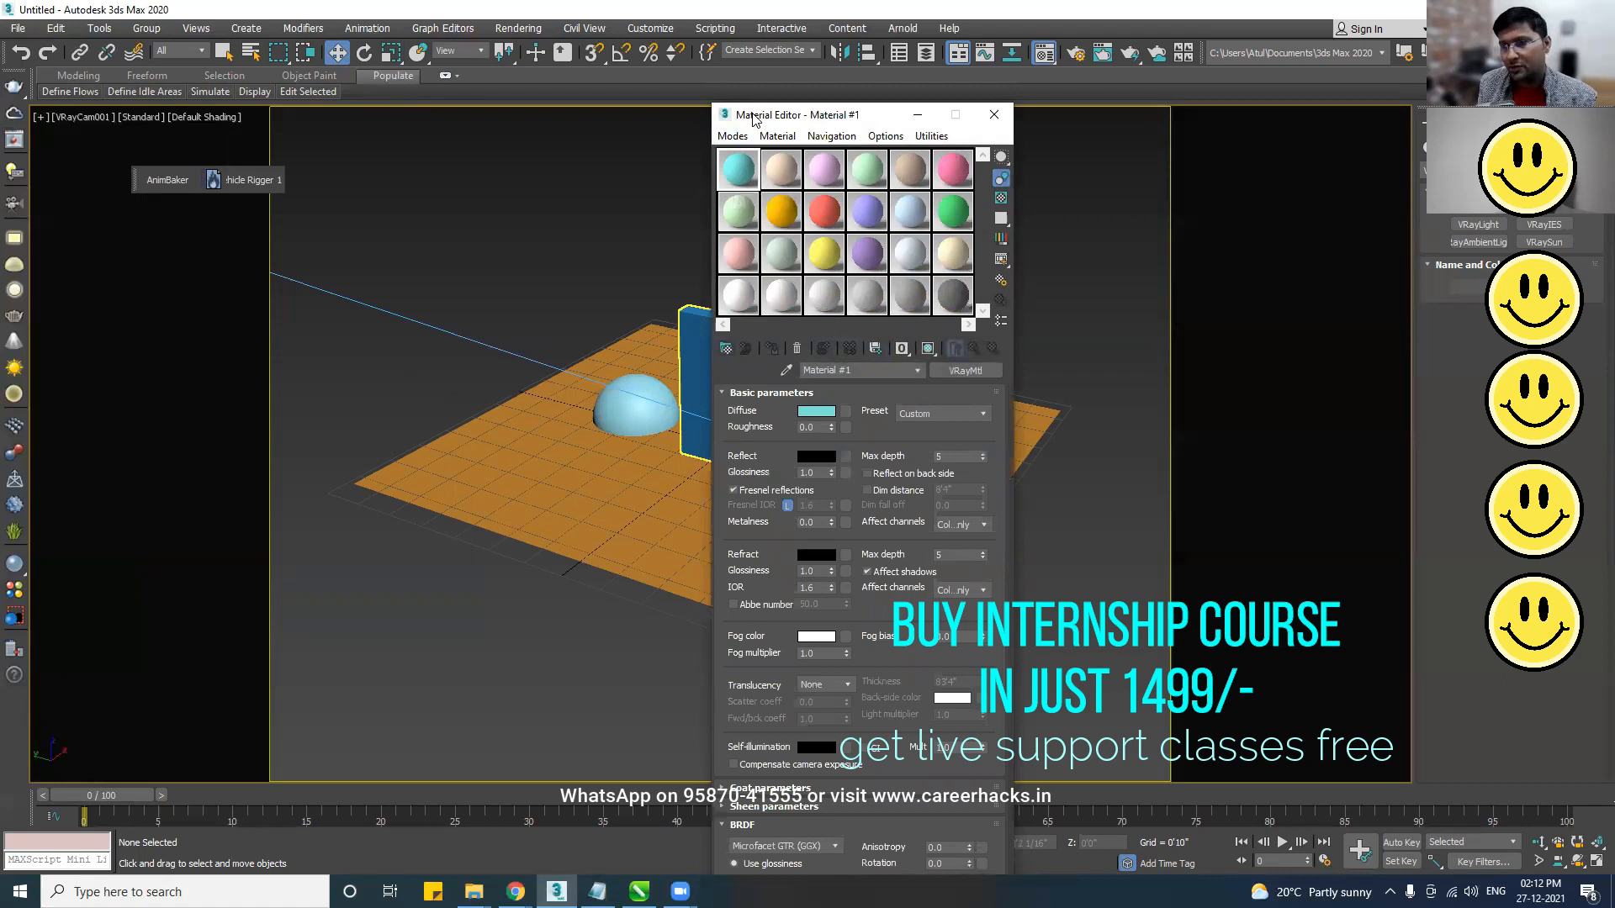
pyautogui.moveTo(753, 118); pyautogui.dragTo(953, 93)
pyautogui.click(935, 112)
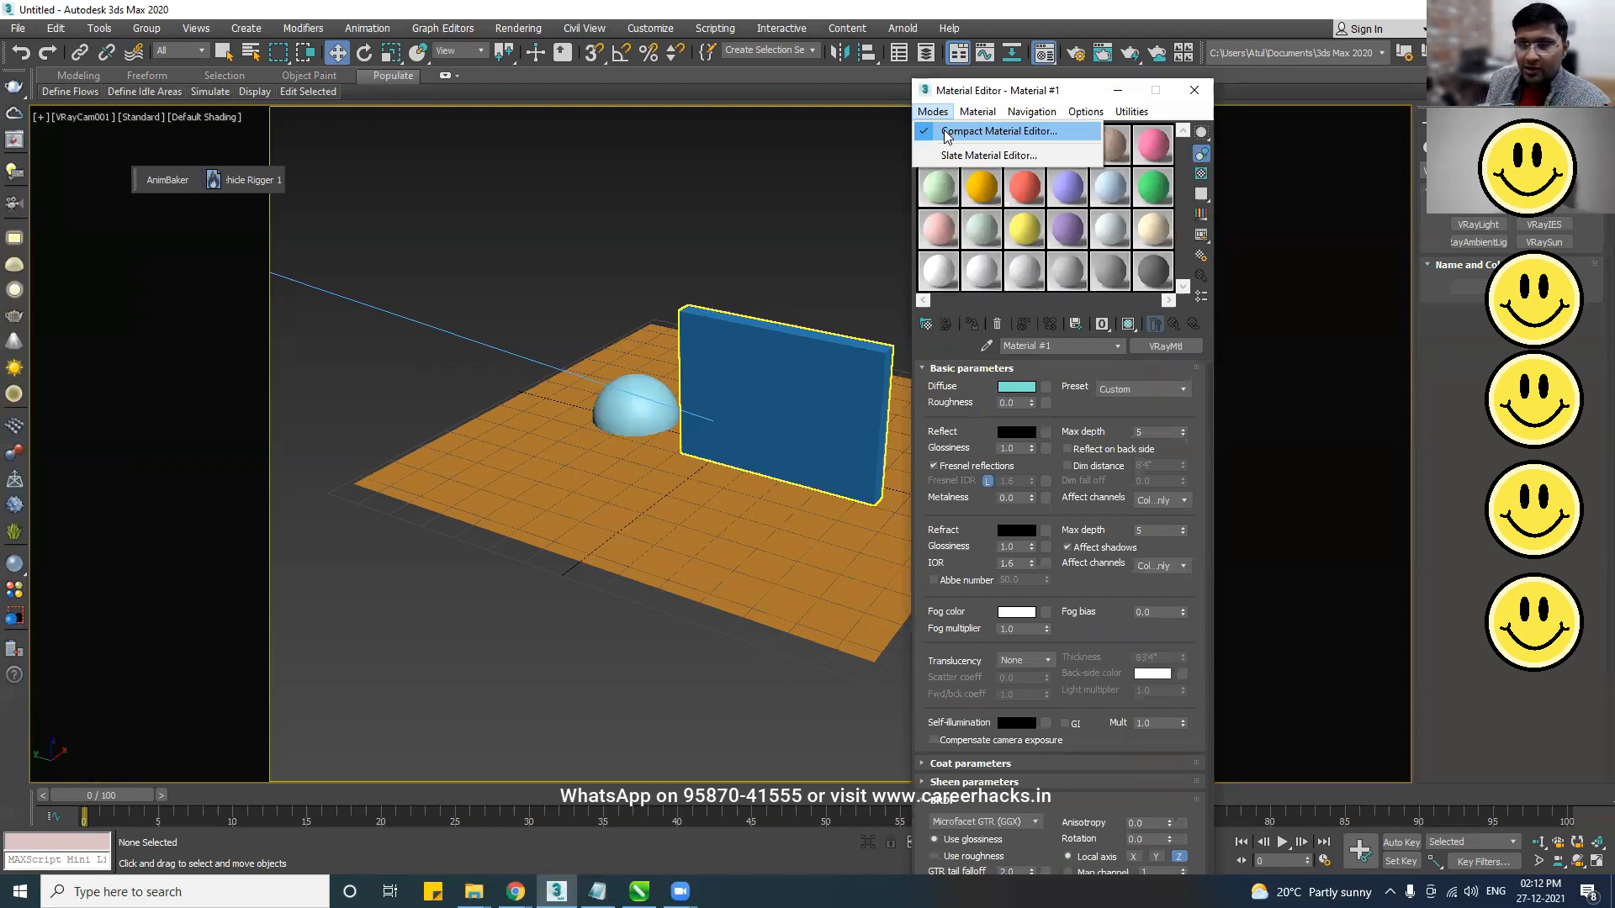
pyautogui.click(1041, 90)
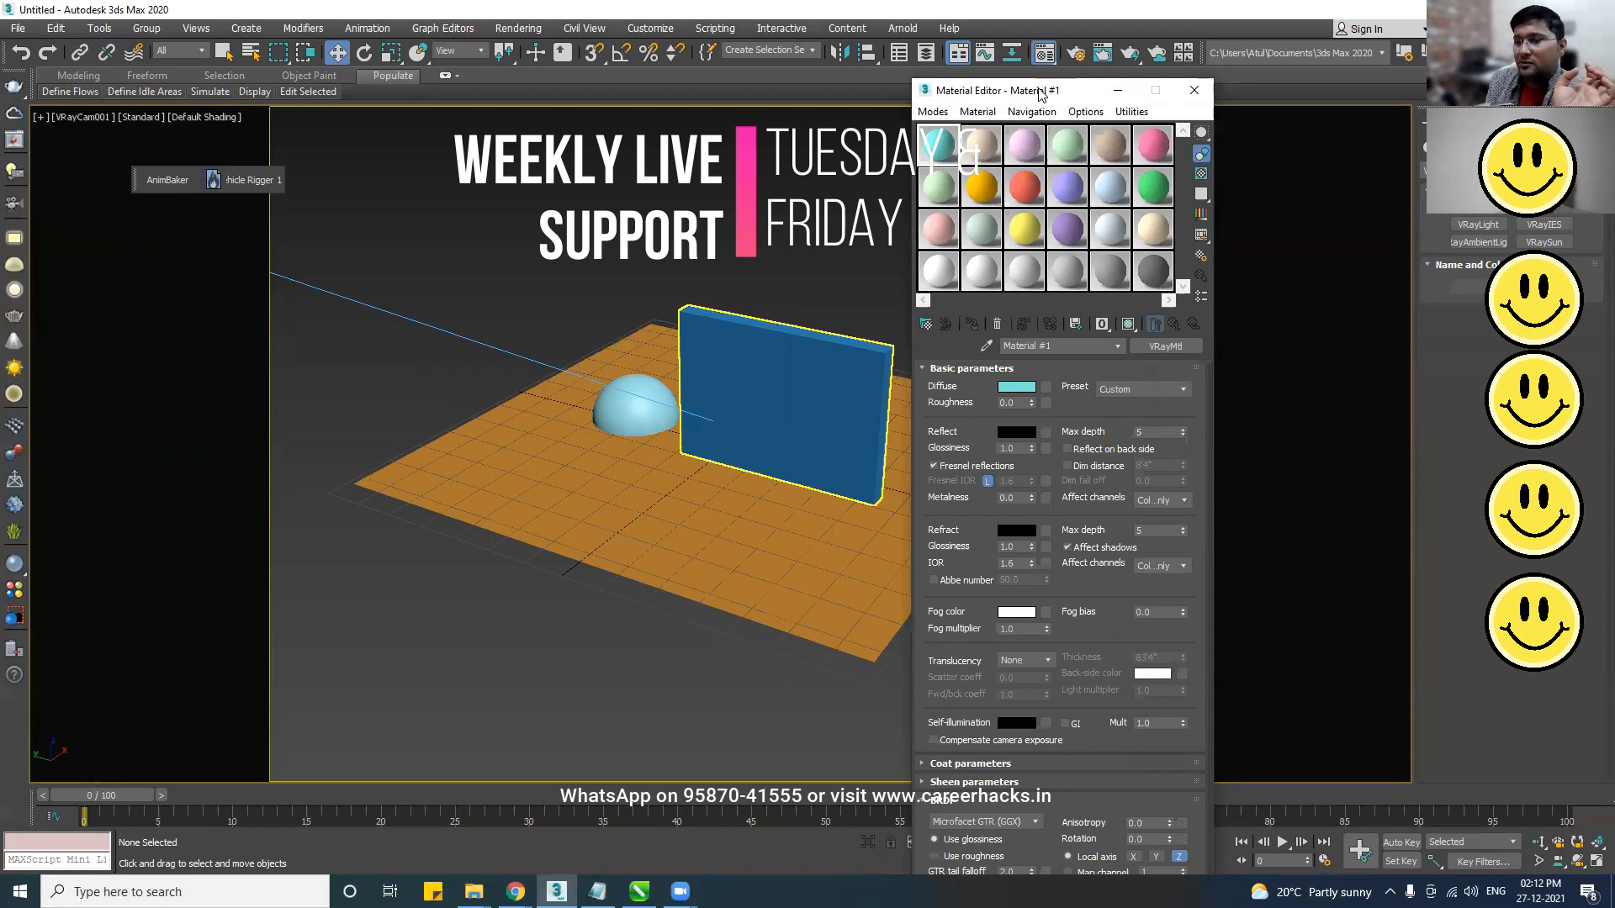
pyautogui.moveTo(1041, 91); pyautogui.dragTo(1069, 94)
pyautogui.click(960, 114)
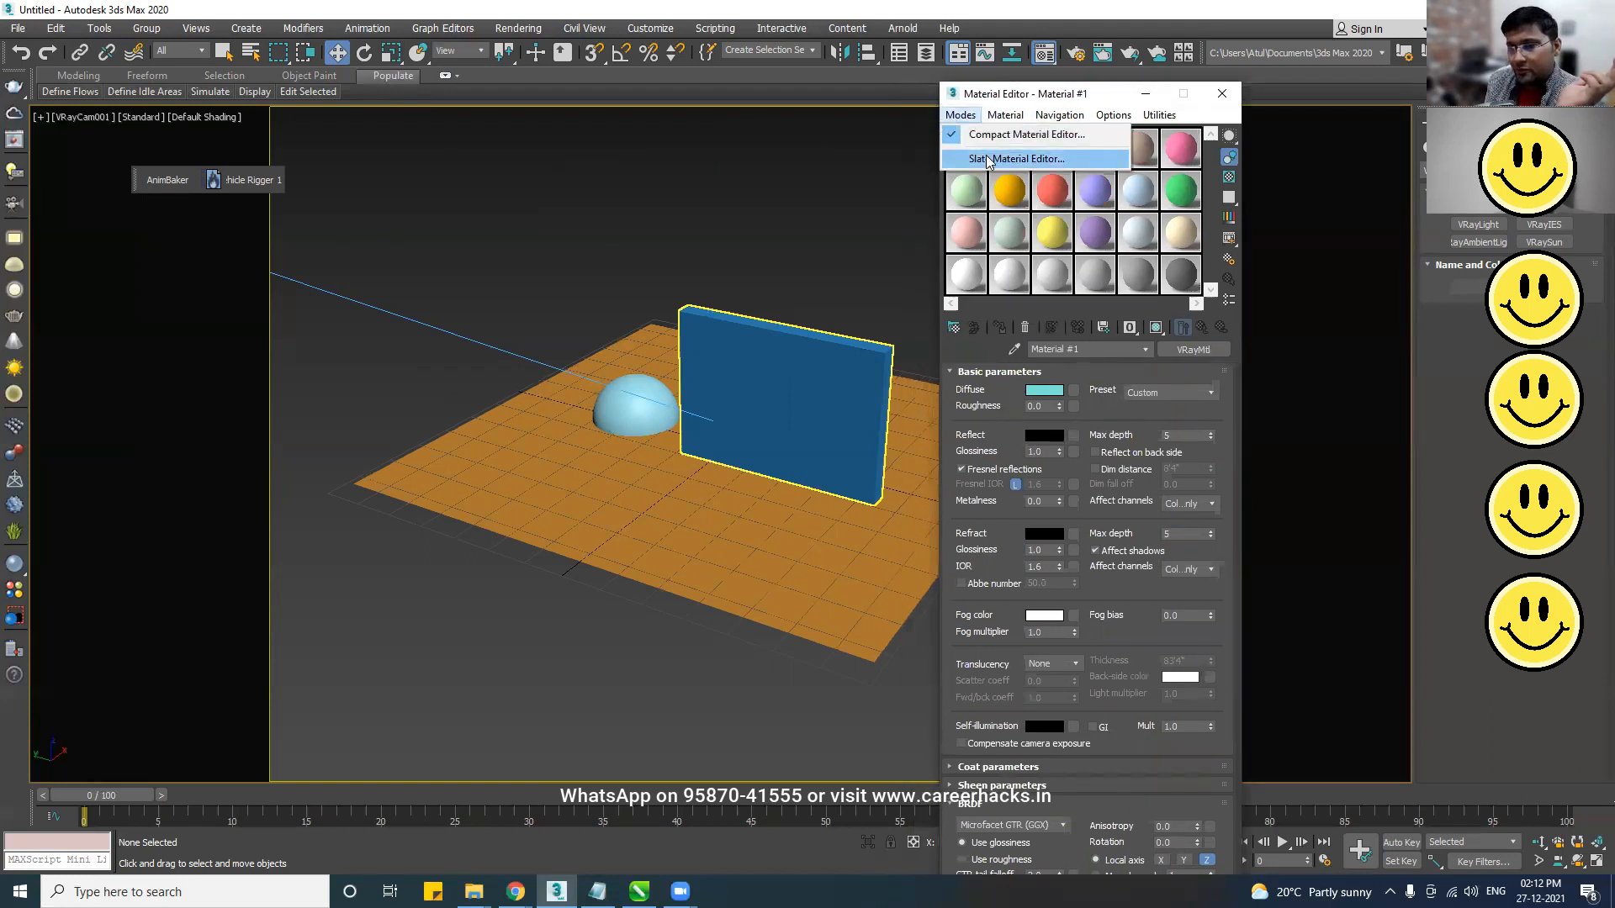
pyautogui.click(989, 160)
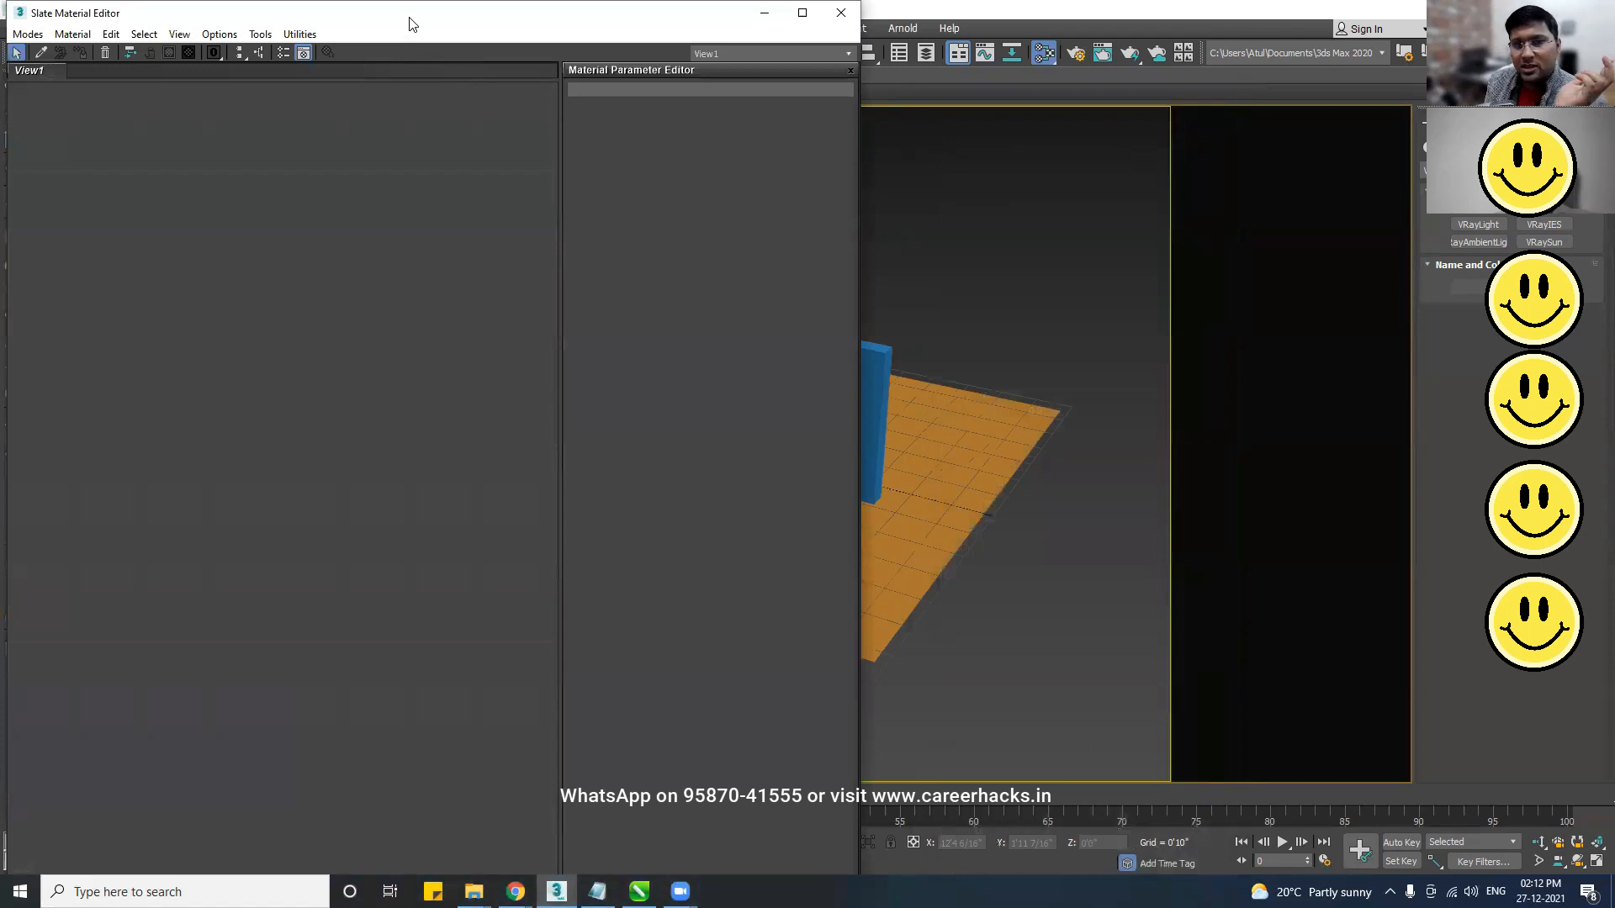
# - Resize the Slate Material Editor and place it over the middle of the viewport
pyautogui.moveTo(412, 24); pyautogui.dragTo(917, 89)
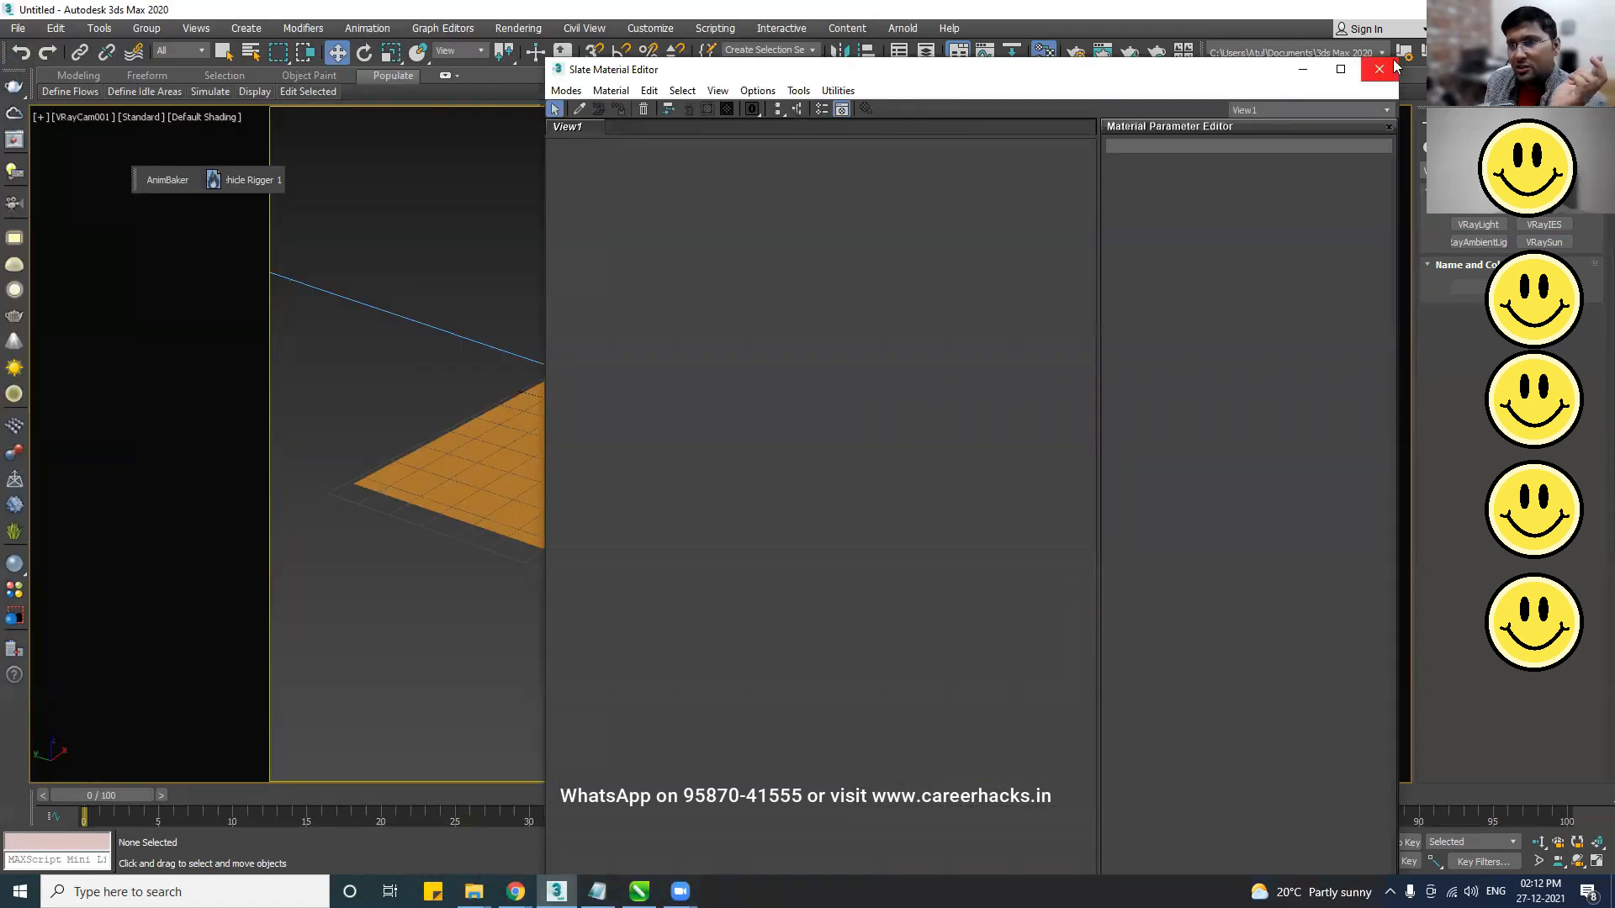
pyautogui.moveTo(1391, 58); pyautogui.dragTo(1431, 314)
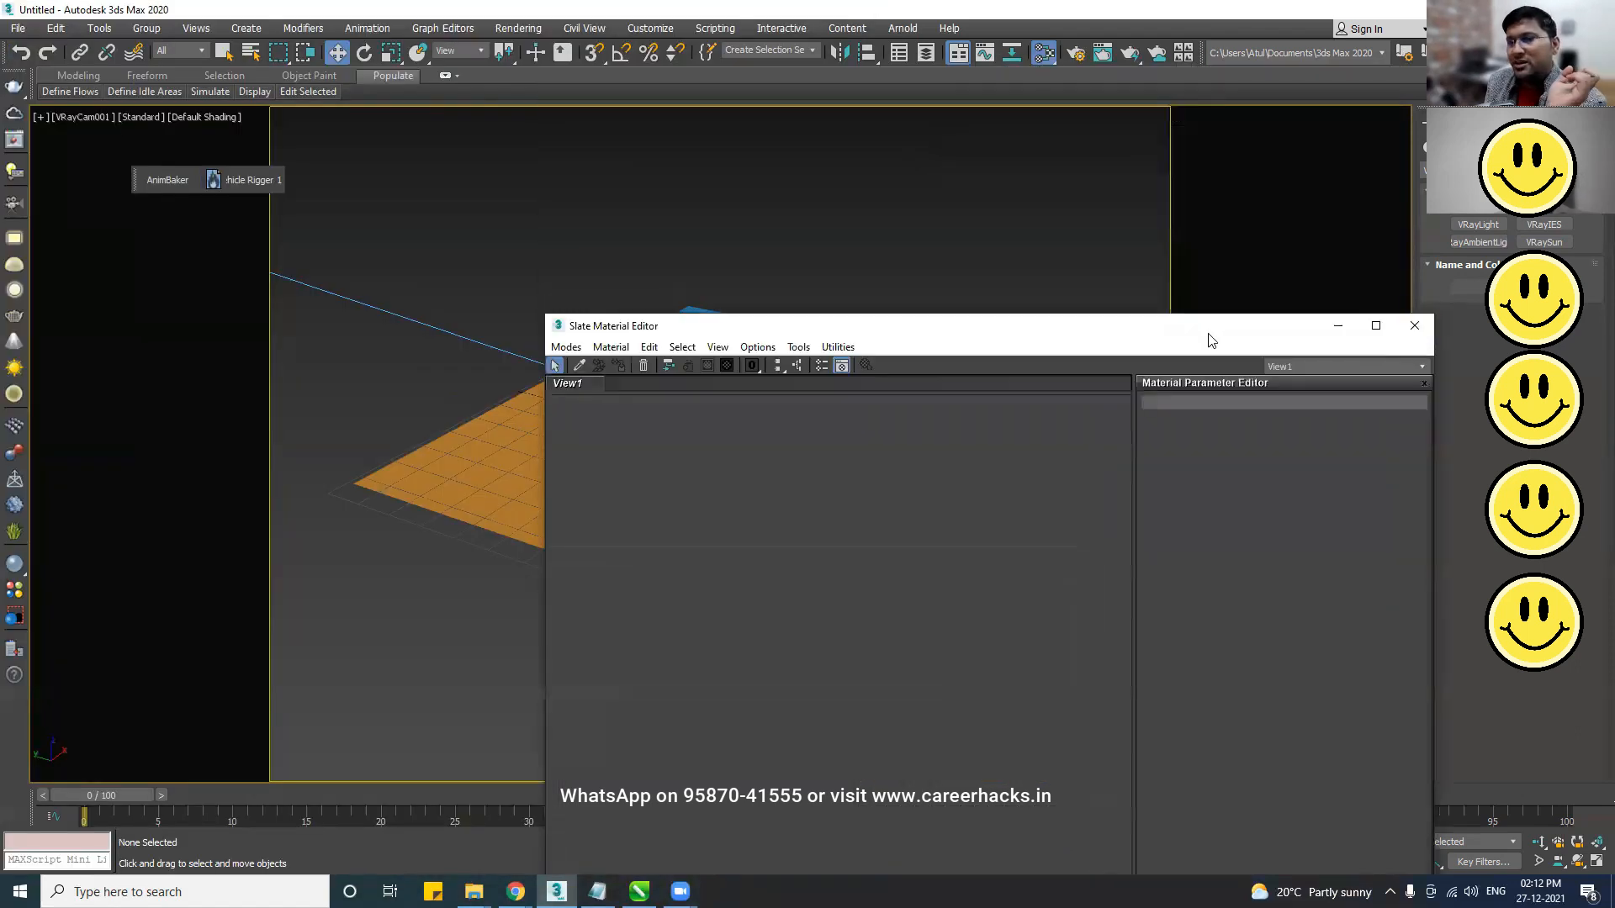
pyautogui.moveTo(1203, 326); pyautogui.dragTo(1086, 103)
# - Add a VRayMtl material node to View1, open its parameters and move the node clear of them
pyautogui.rightClick(745, 309)
pyautogui.moveTo(841, 320)
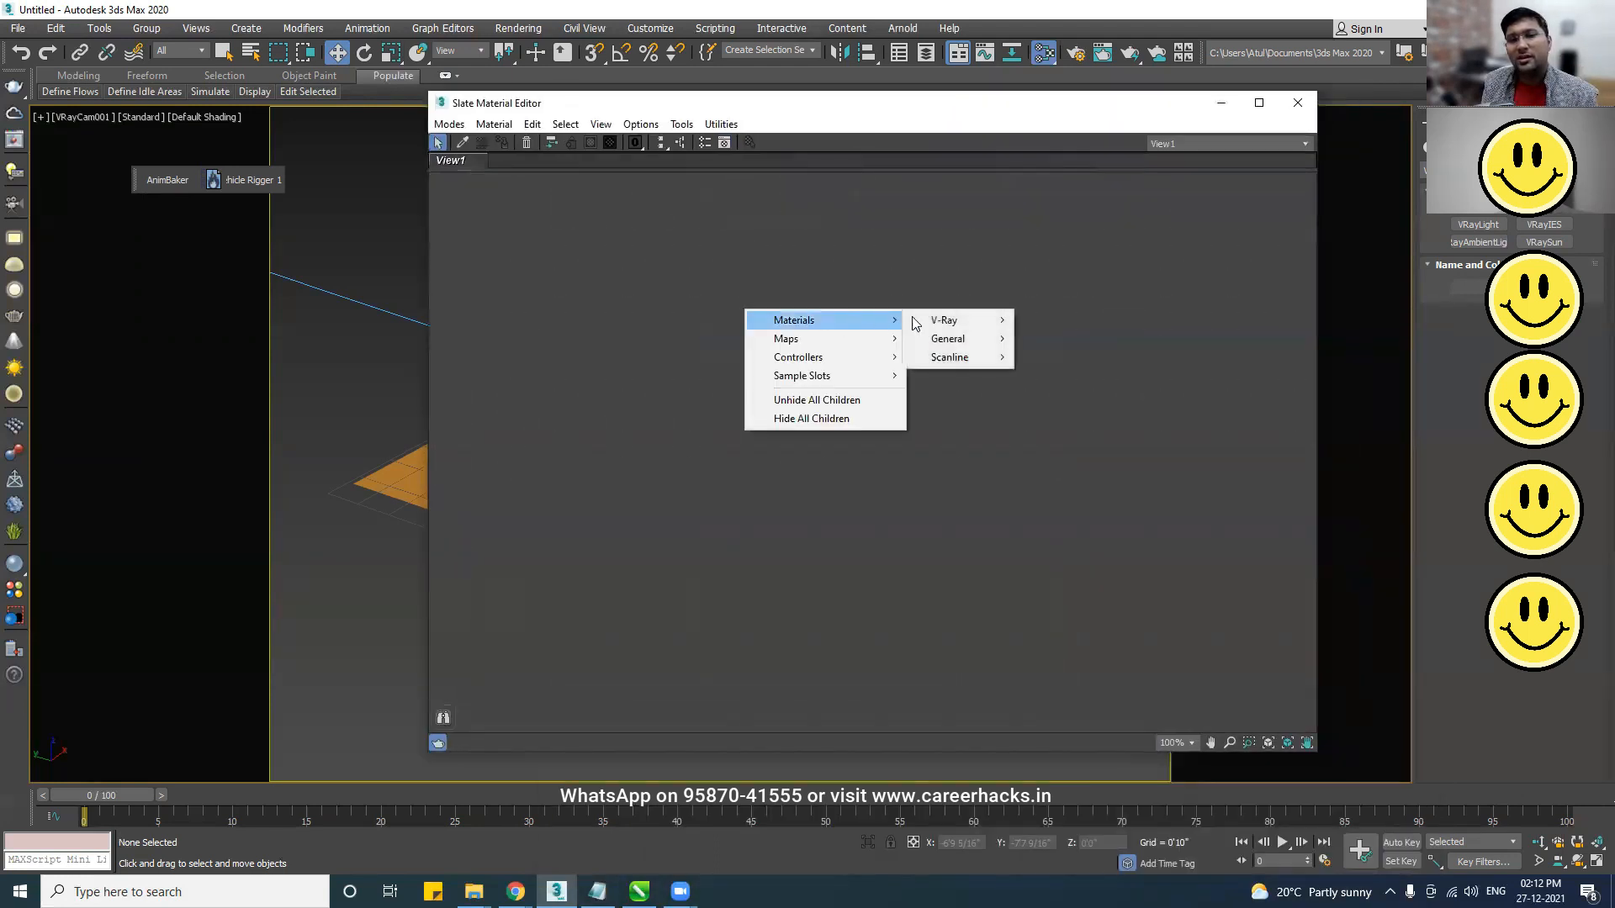
pyautogui.moveTo(950, 326)
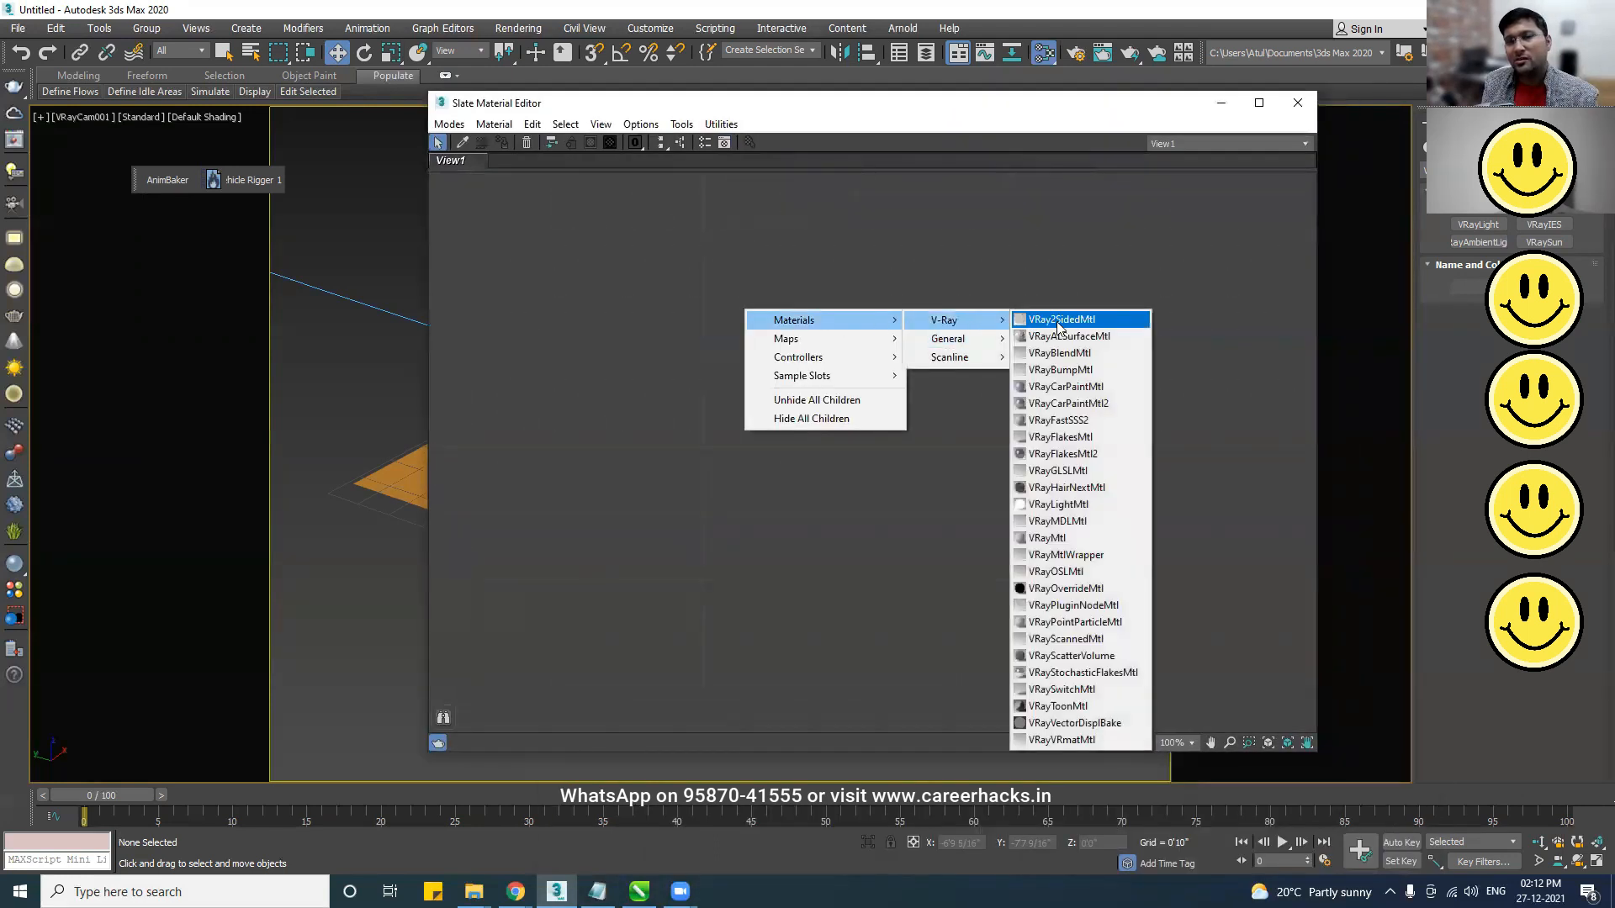
pyautogui.click(1064, 542)
pyautogui.moveTo(742, 325); pyautogui.dragTo(1014, 280)
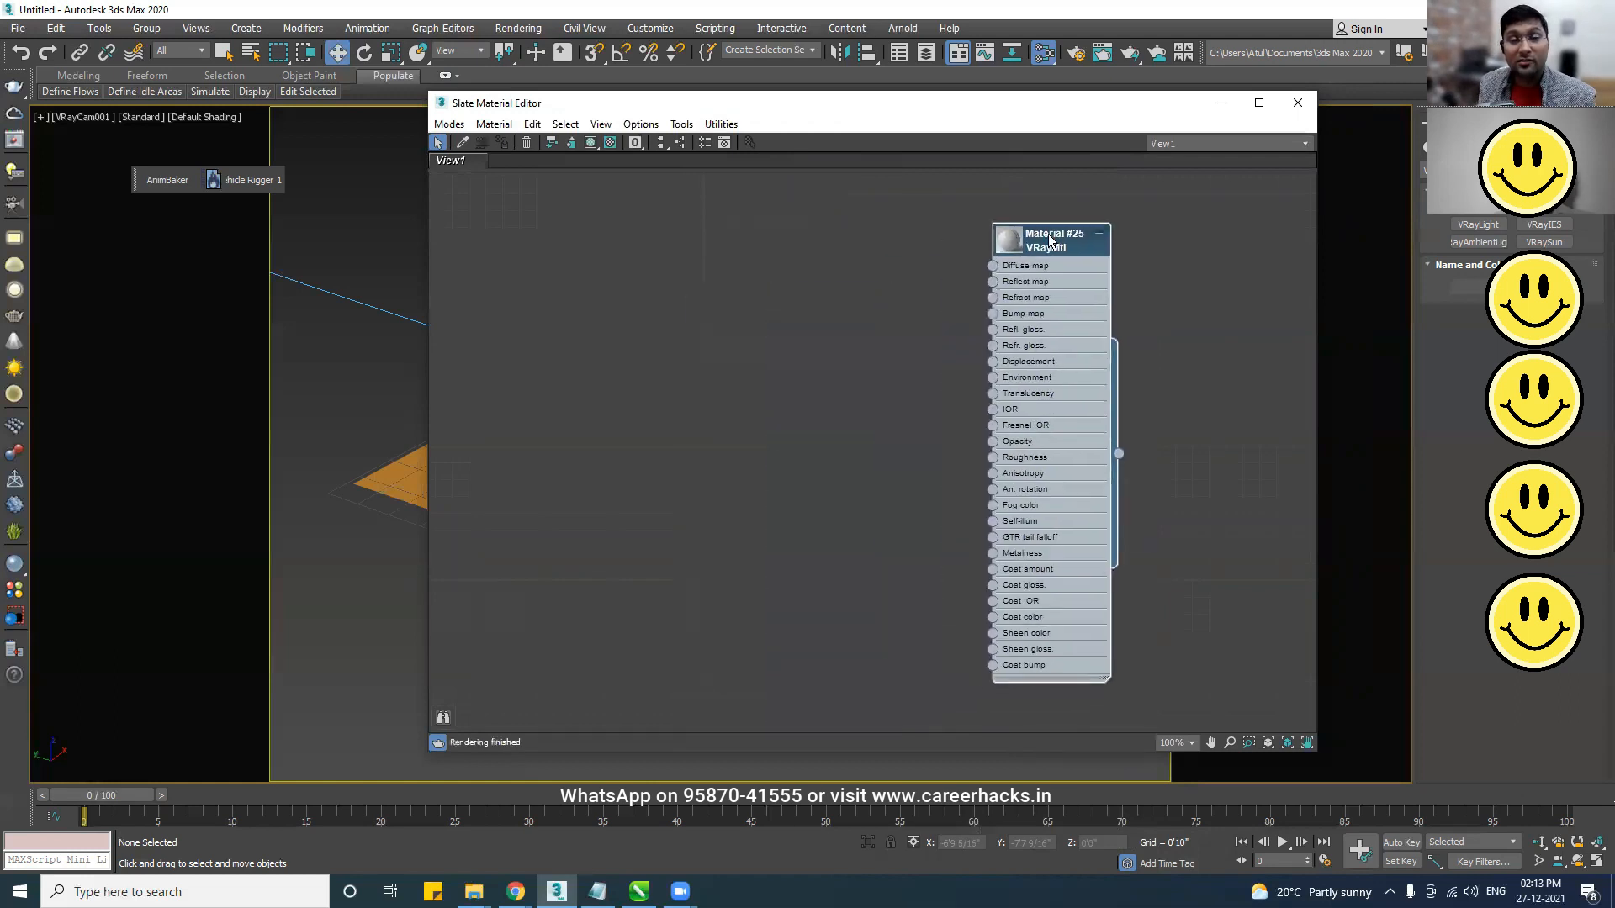
pyautogui.doubleClick(1057, 255)
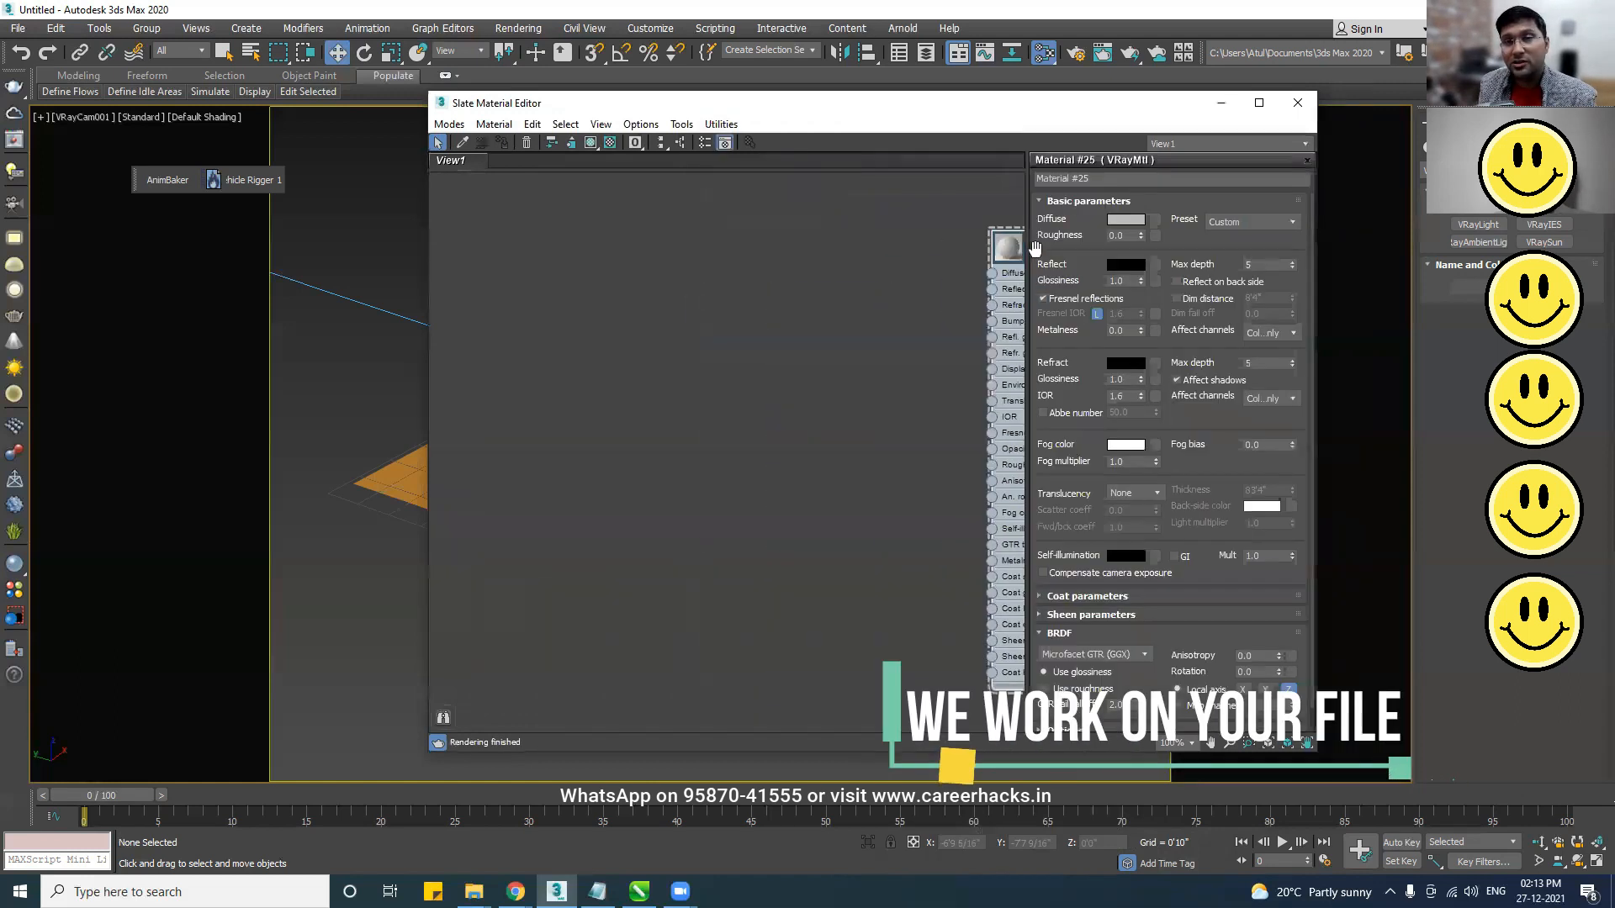
pyautogui.moveTo(1017, 252); pyautogui.dragTo(897, 236)
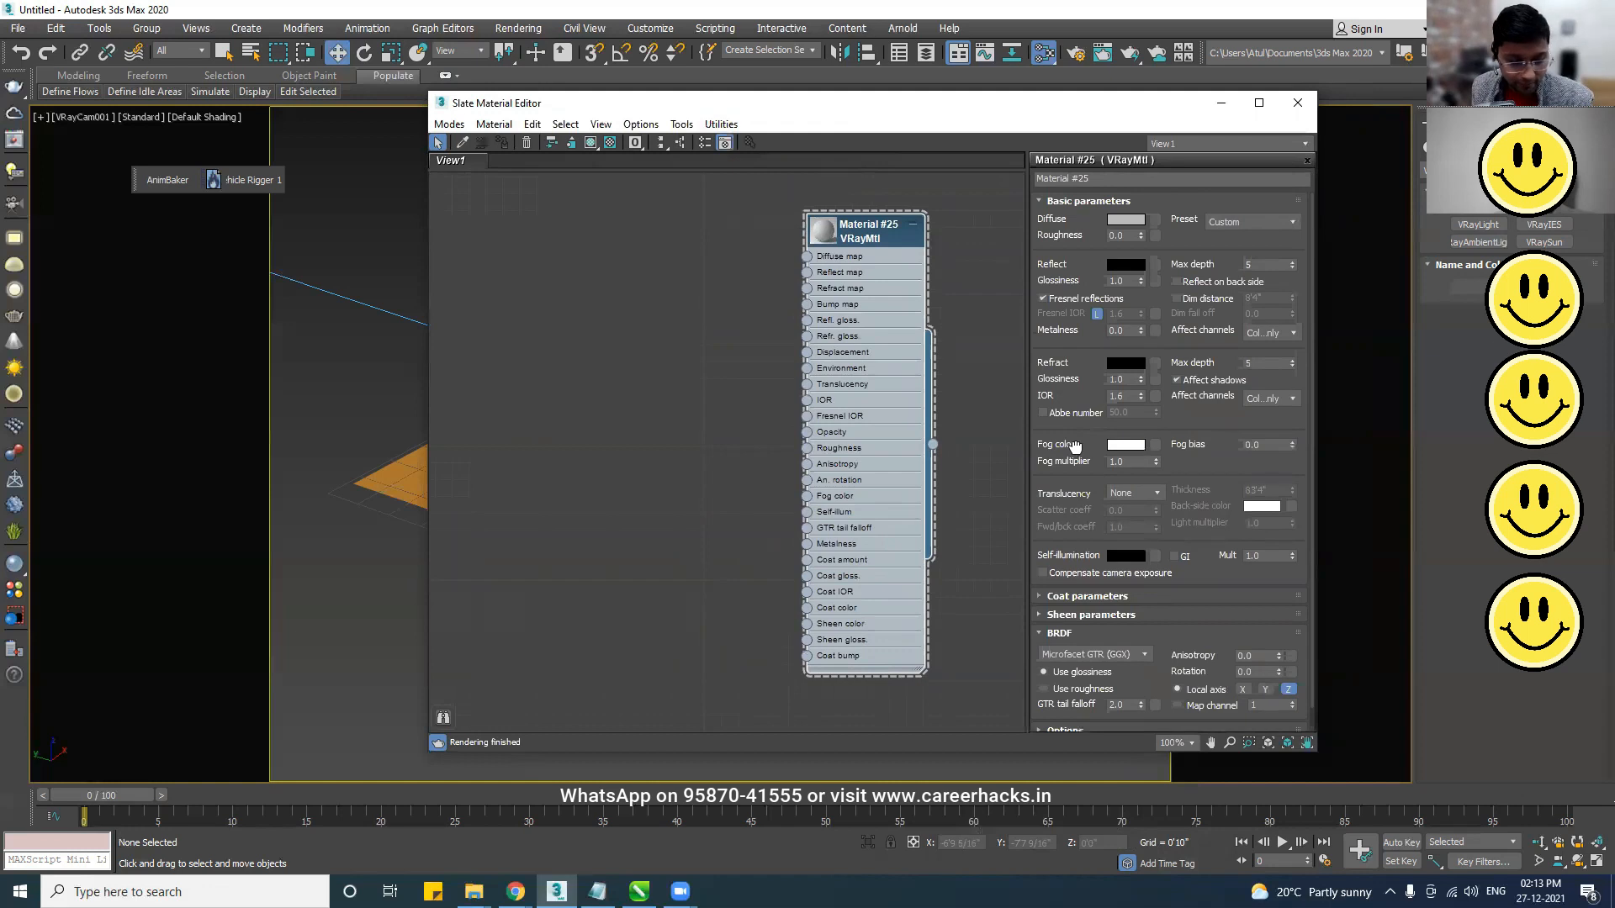
# - Examine the VRayMtl's basic, coat and sheen parameter sections
pyautogui.scroll(-1, 1081, 471)
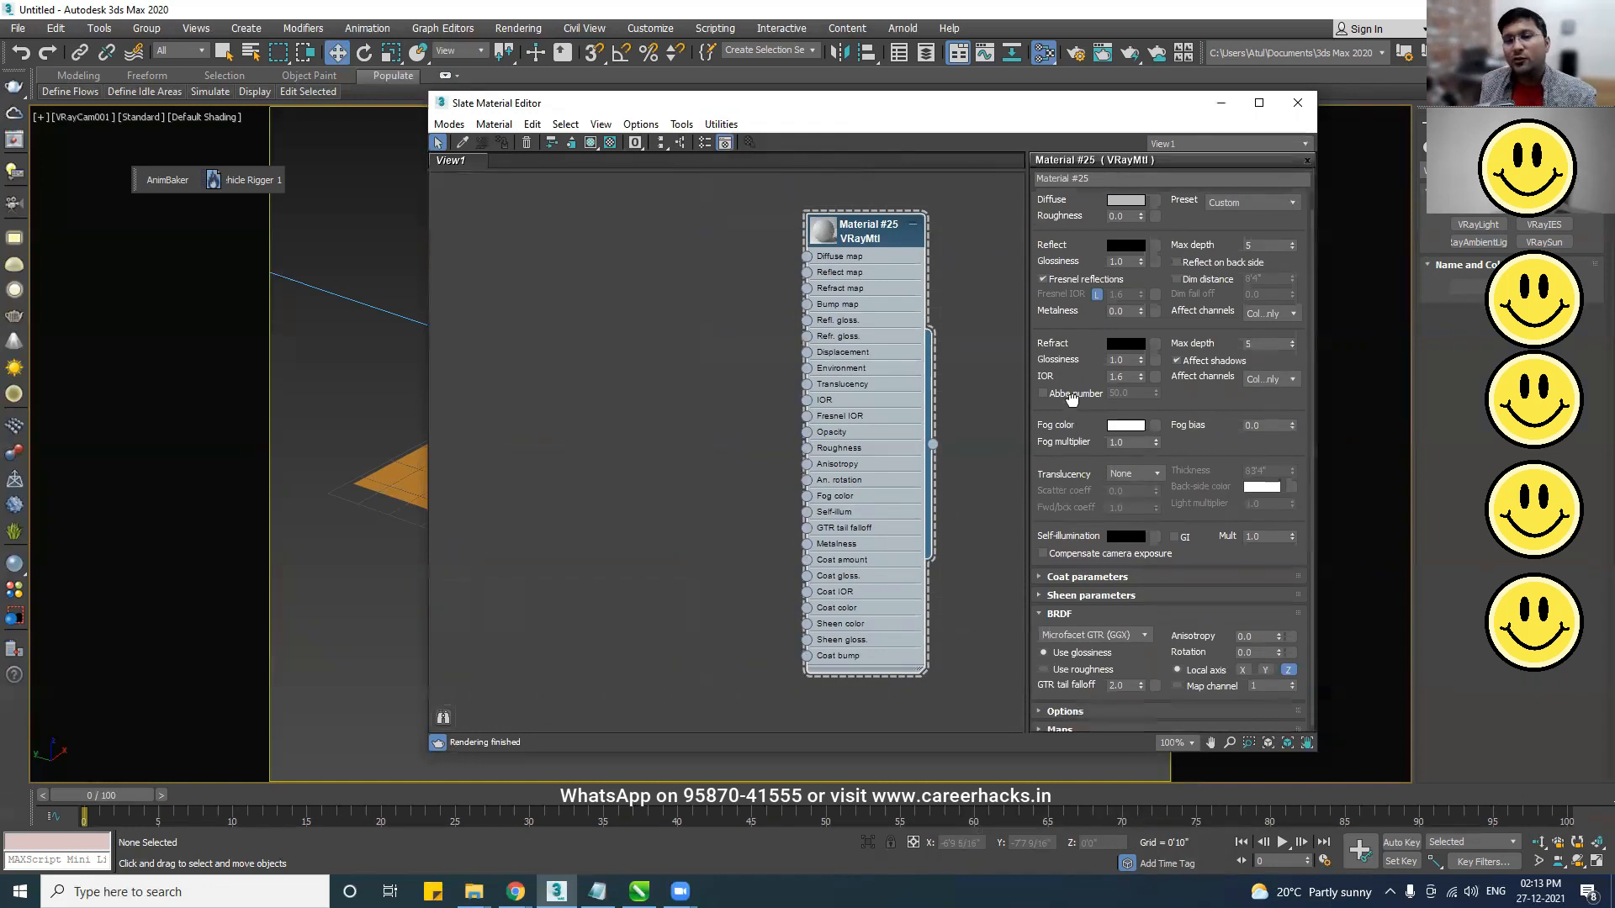
pyautogui.click(1069, 571)
pyautogui.click(1065, 572)
pyautogui.click(1072, 589)
pyautogui.click(1075, 589)
pyautogui.scroll(1, 1076, 309)
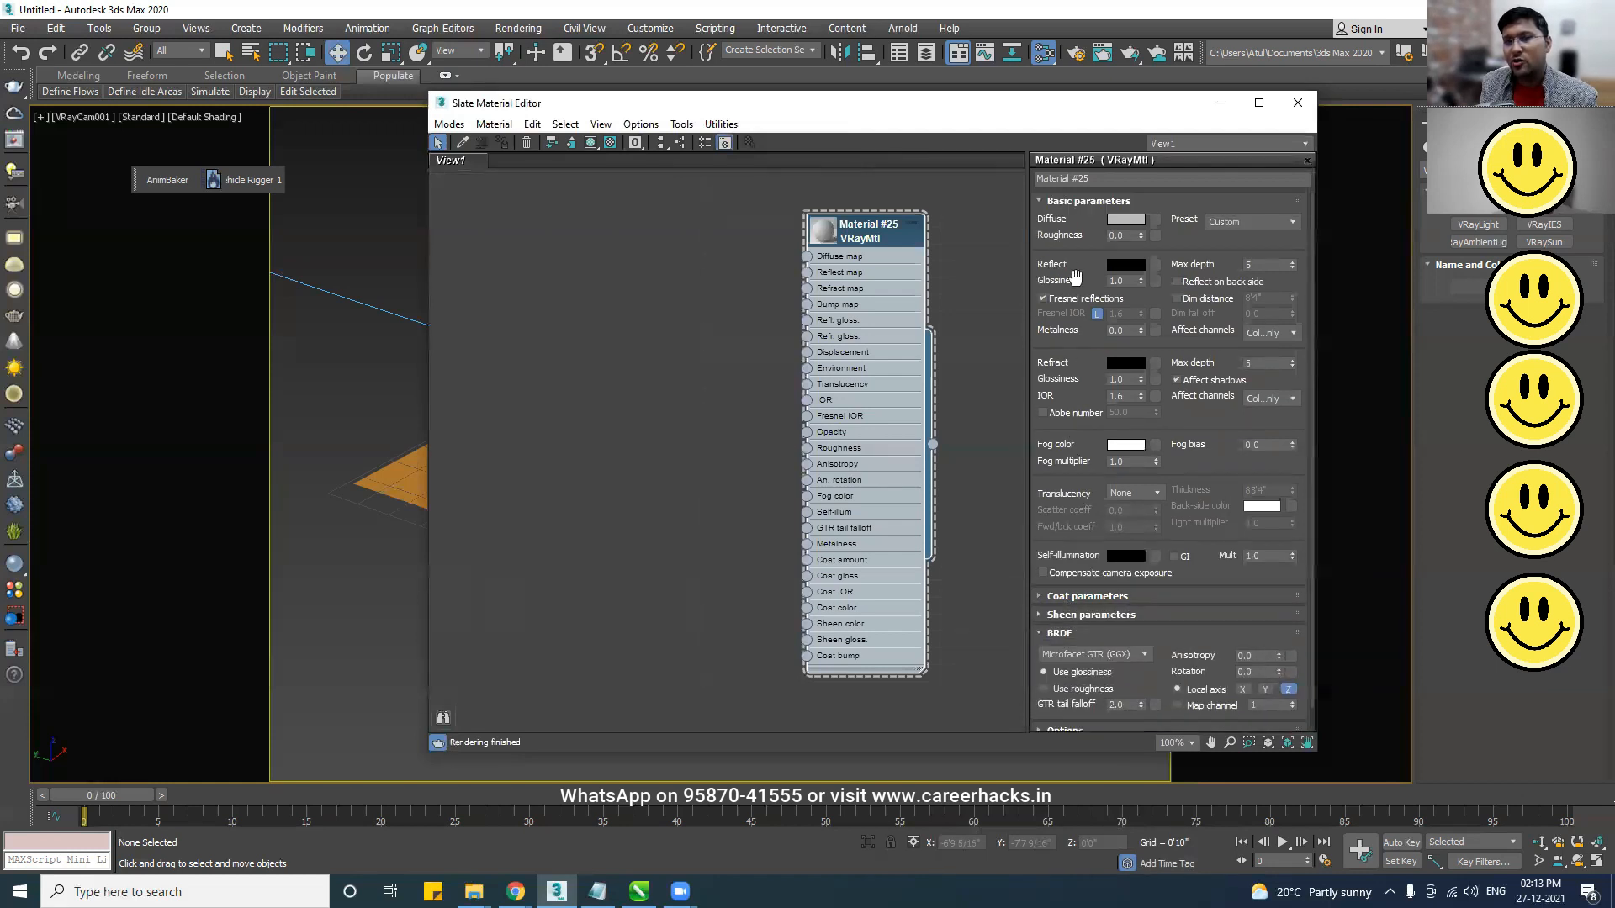
pyautogui.click(1069, 211)
pyautogui.click(1073, 212)
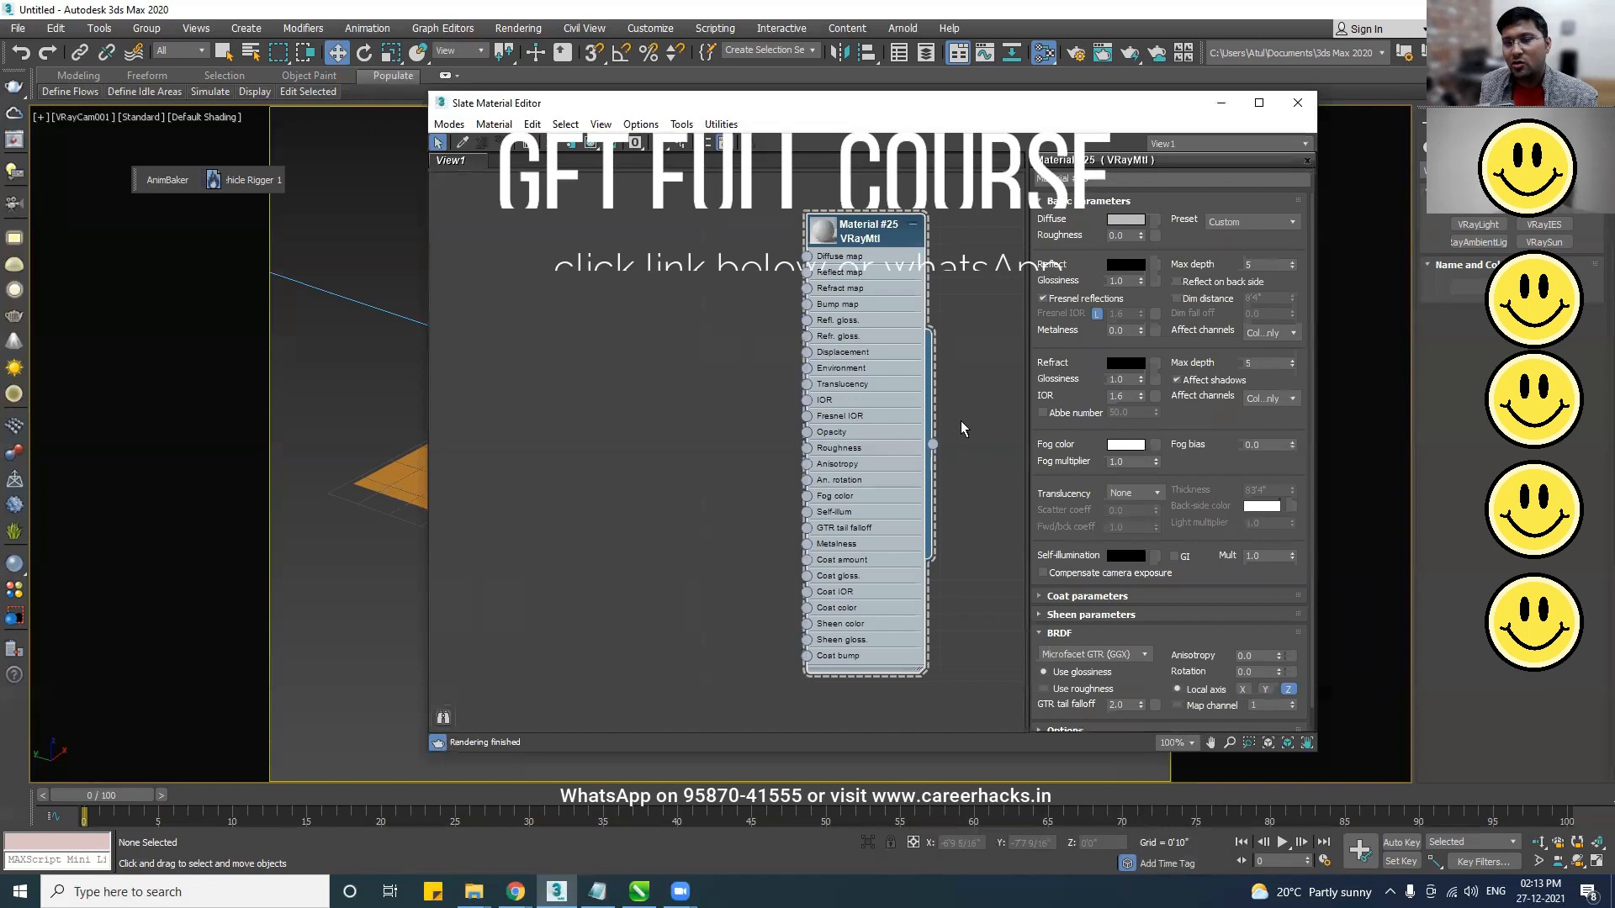
# - Set the VRayMtl's diffuse colour to red
pyautogui.moveTo(867, 234); pyautogui.dragTo(683, 217)
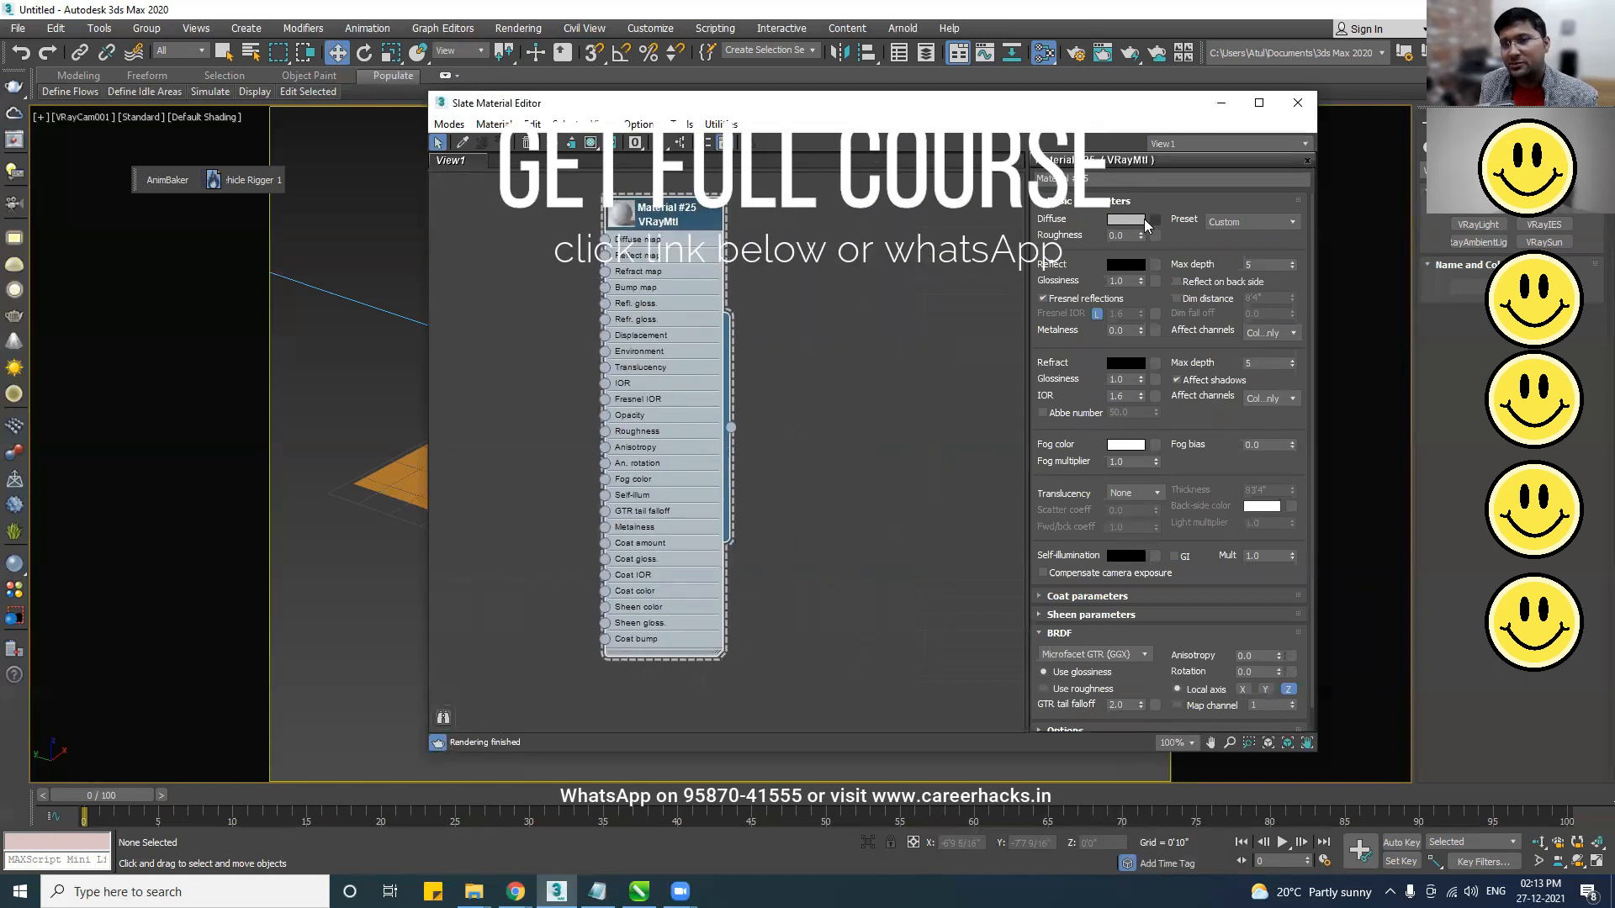
pyautogui.click(1125, 219)
pyautogui.moveTo(485, 220); pyautogui.dragTo(480, 112)
pyautogui.click(470, 111)
pyautogui.click(622, 258)
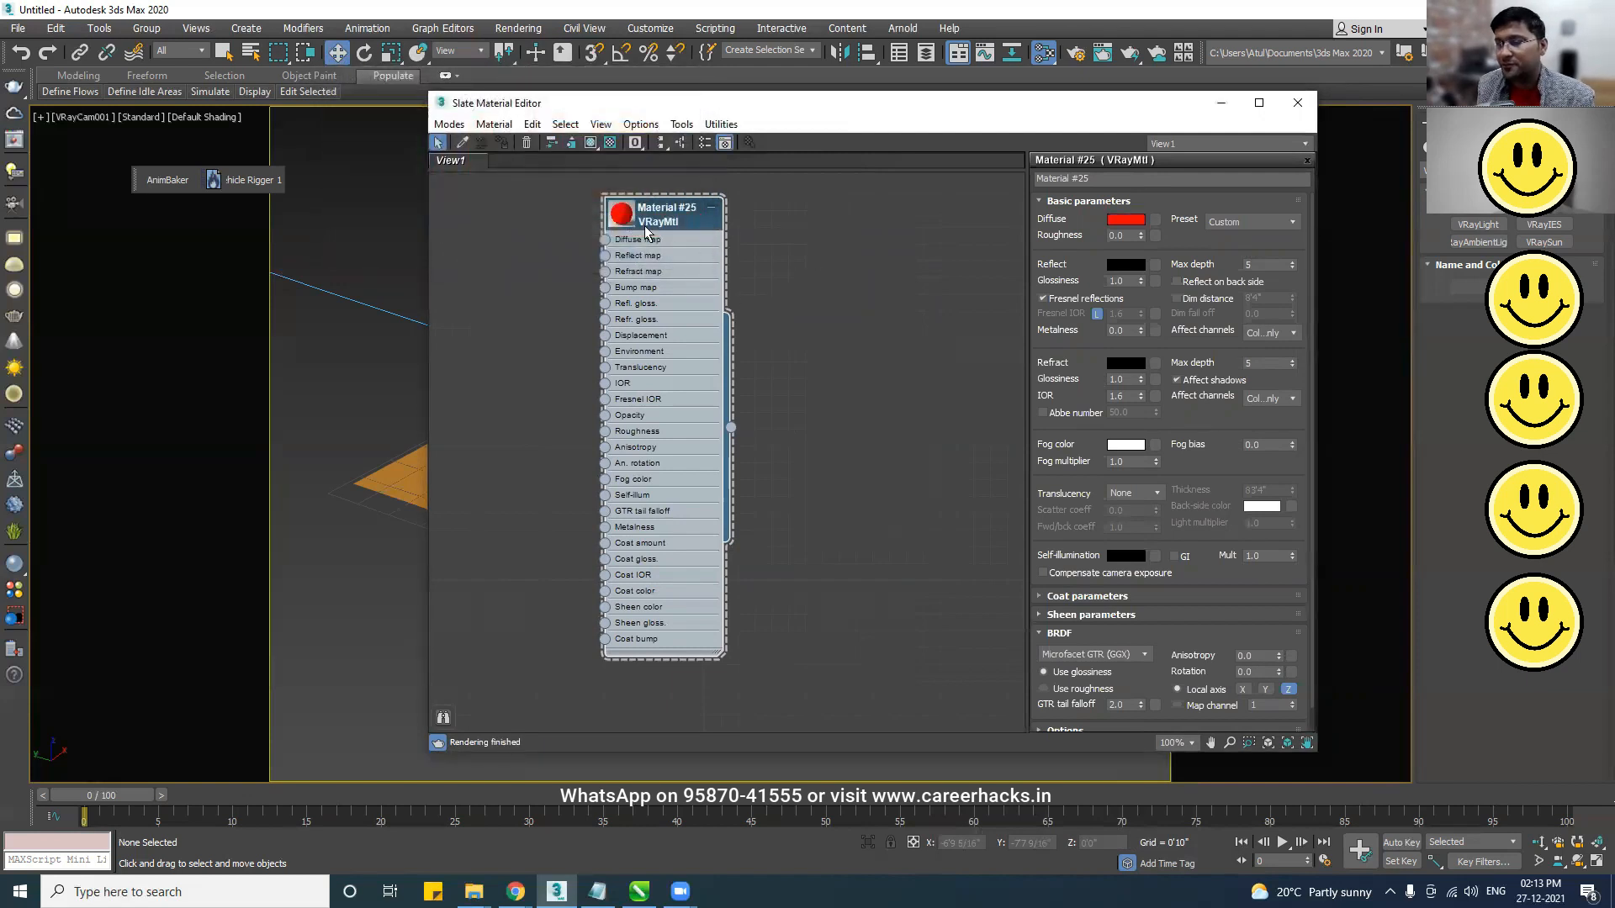
# - Connect a Bitmap with a wood-plank image from the Desktop's texture folder to the VRayMtl's diffuse map slot
pyautogui.moveTo(665, 250); pyautogui.dragTo(875, 284)
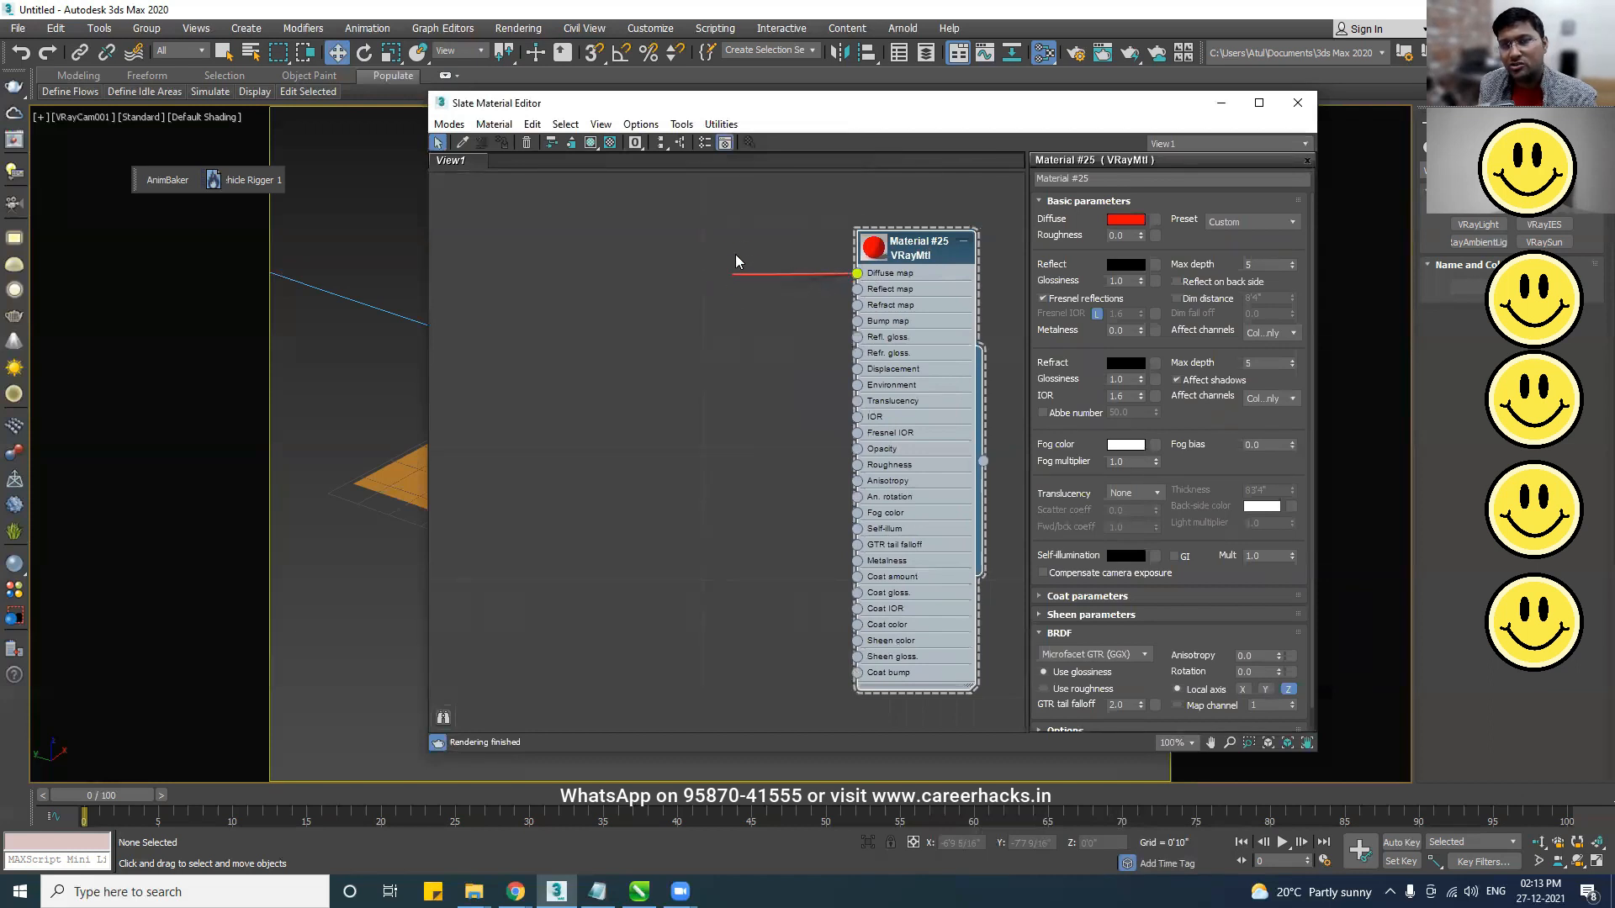
pyautogui.moveTo(736, 258); pyautogui.dragTo(552, 328)
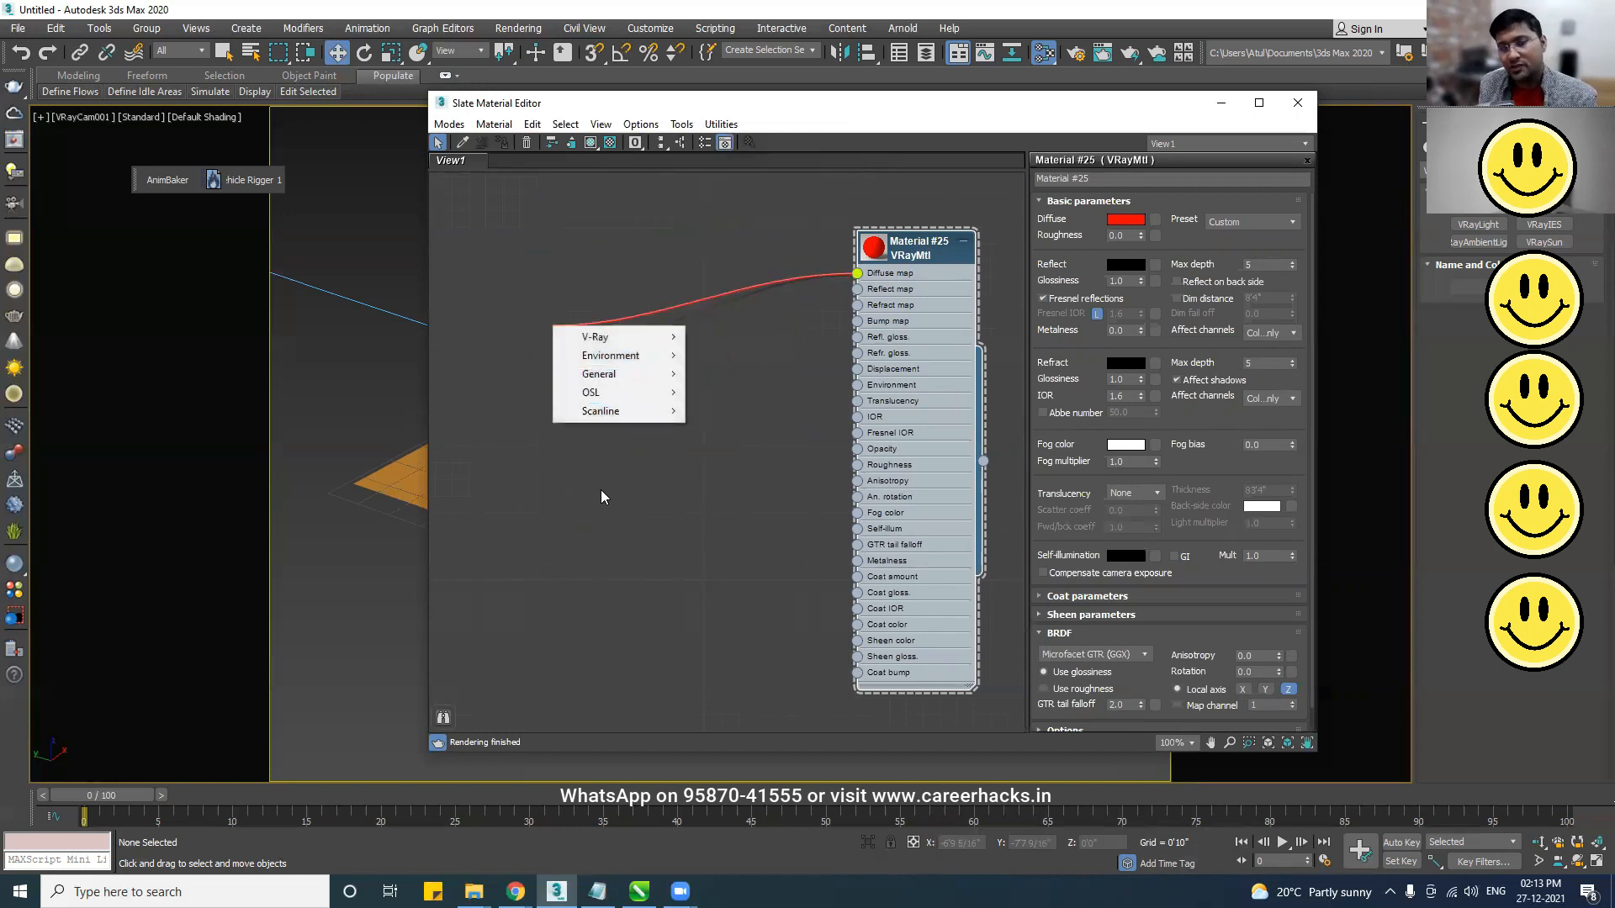
pyautogui.moveTo(623, 374)
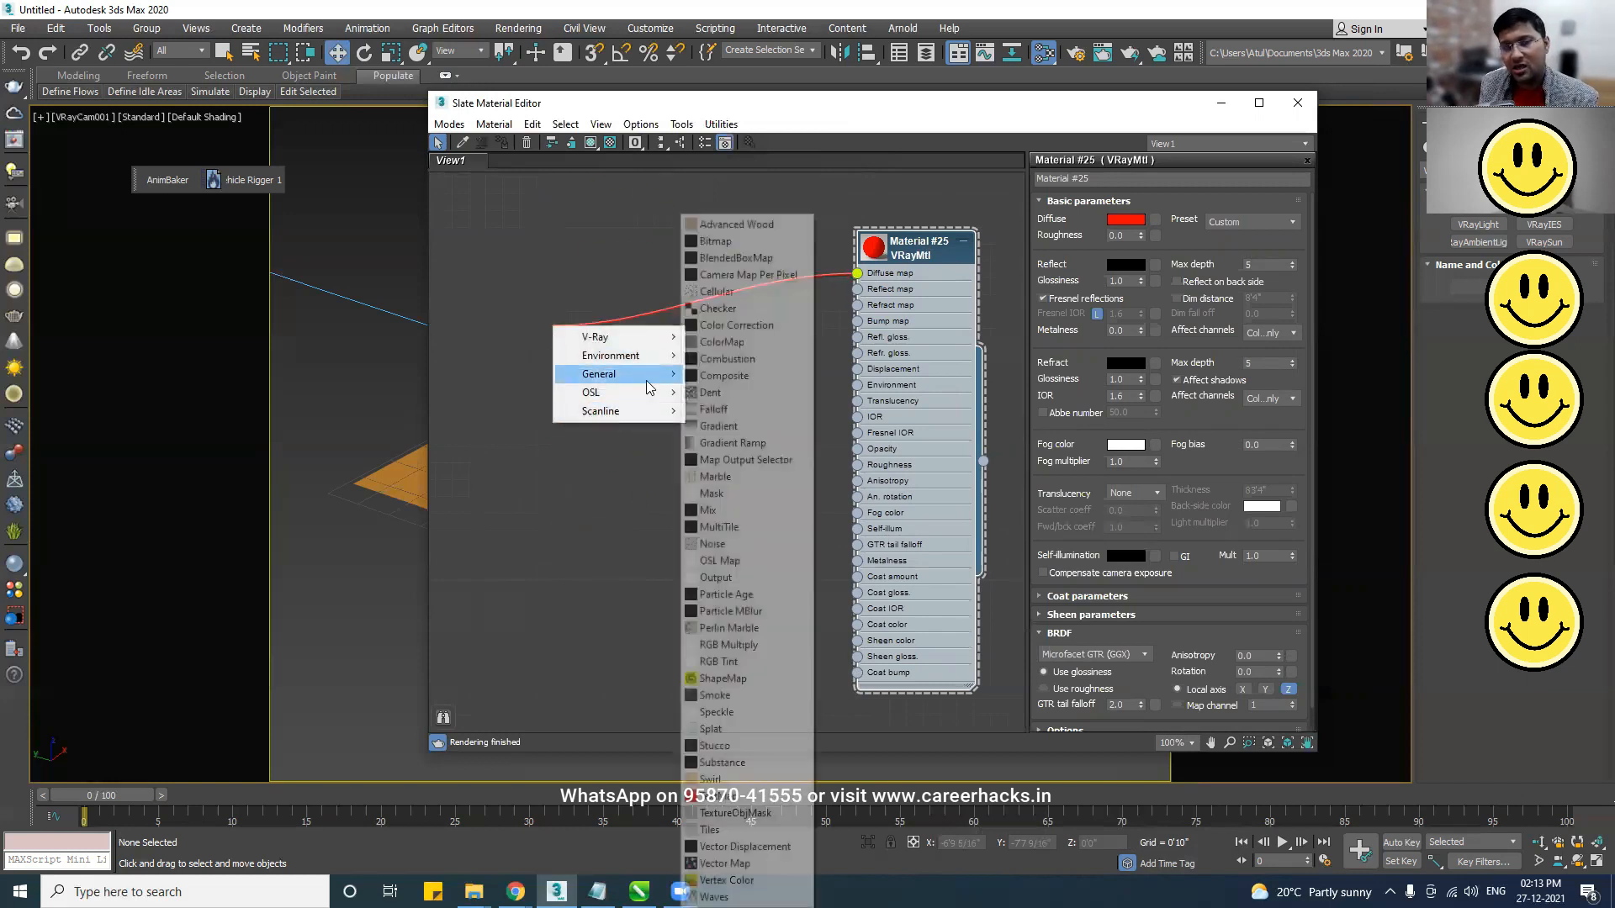
pyautogui.click(764, 241)
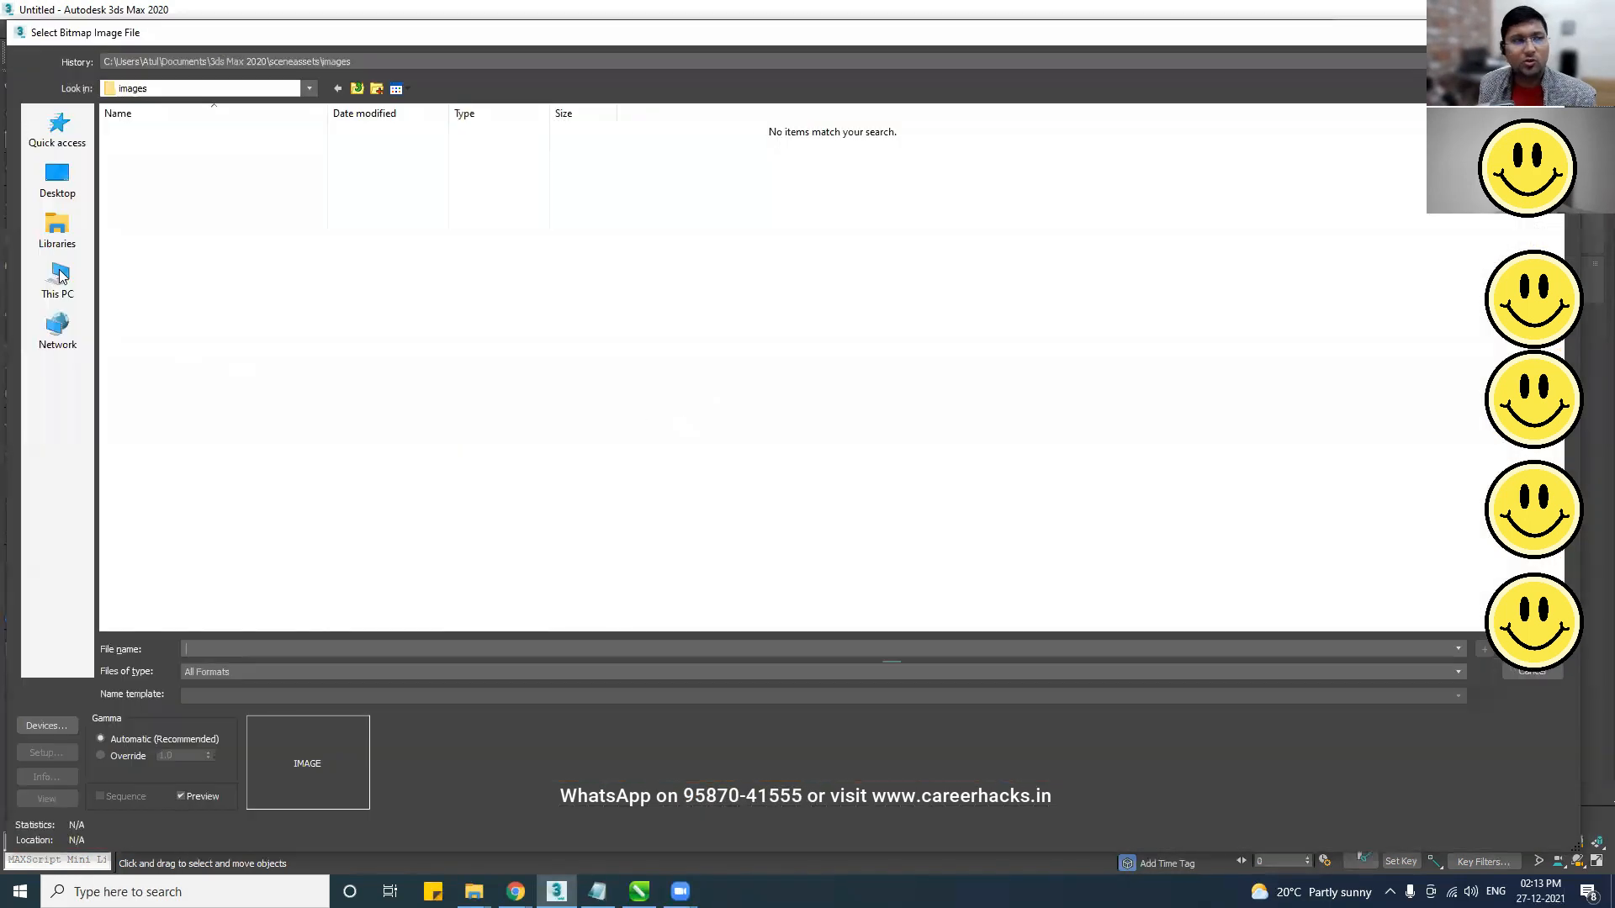
pyautogui.click(57, 178)
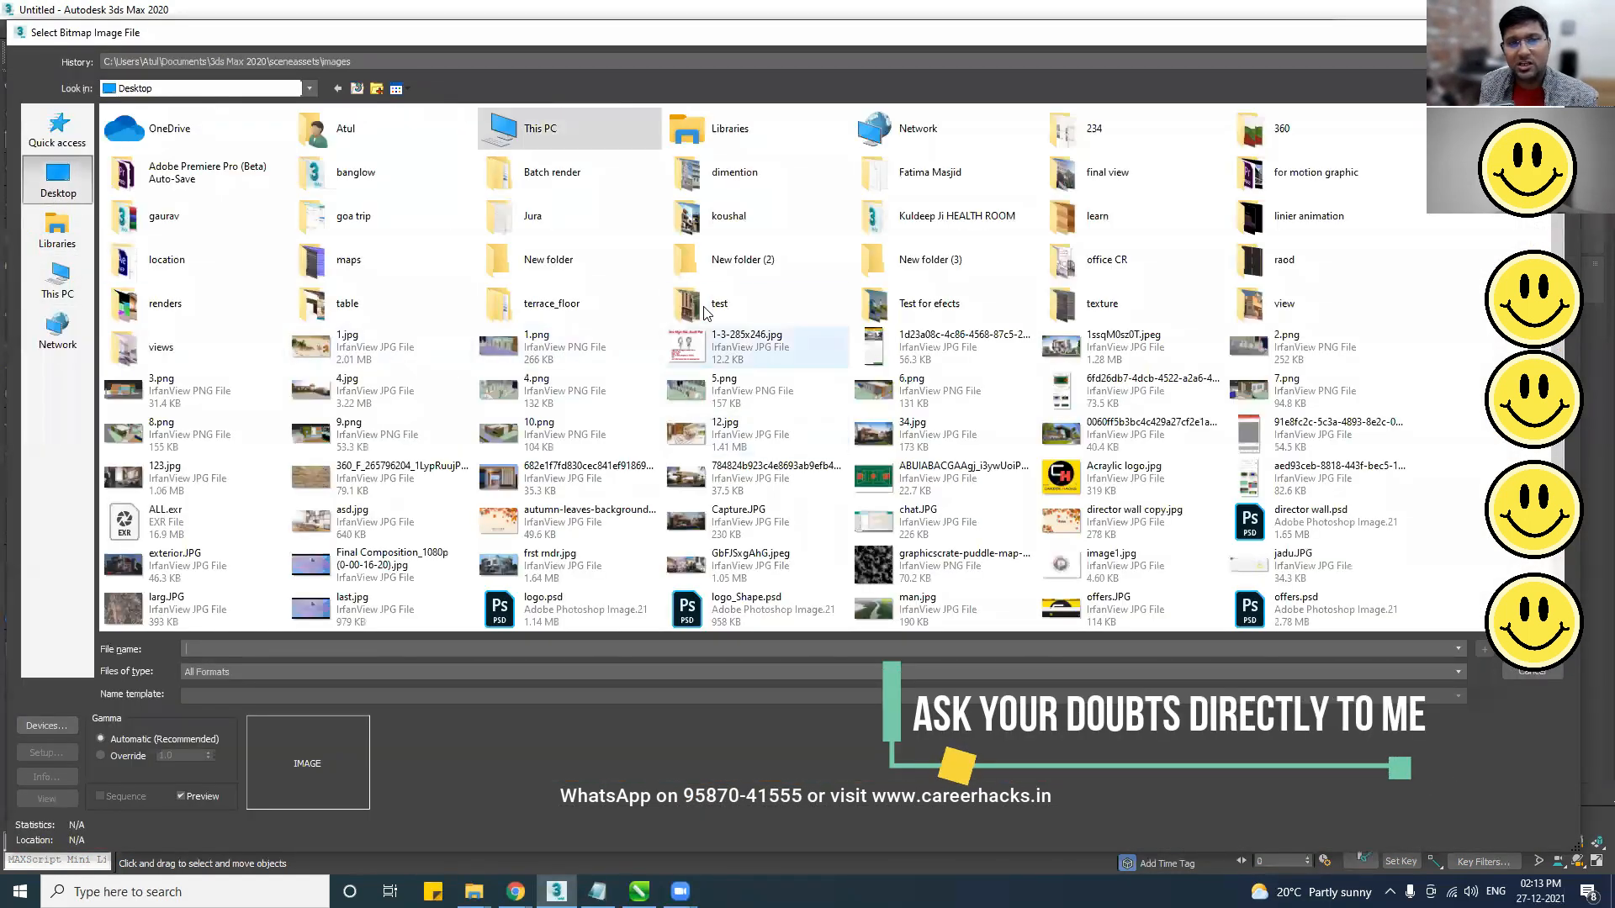
pyautogui.click(1138, 296)
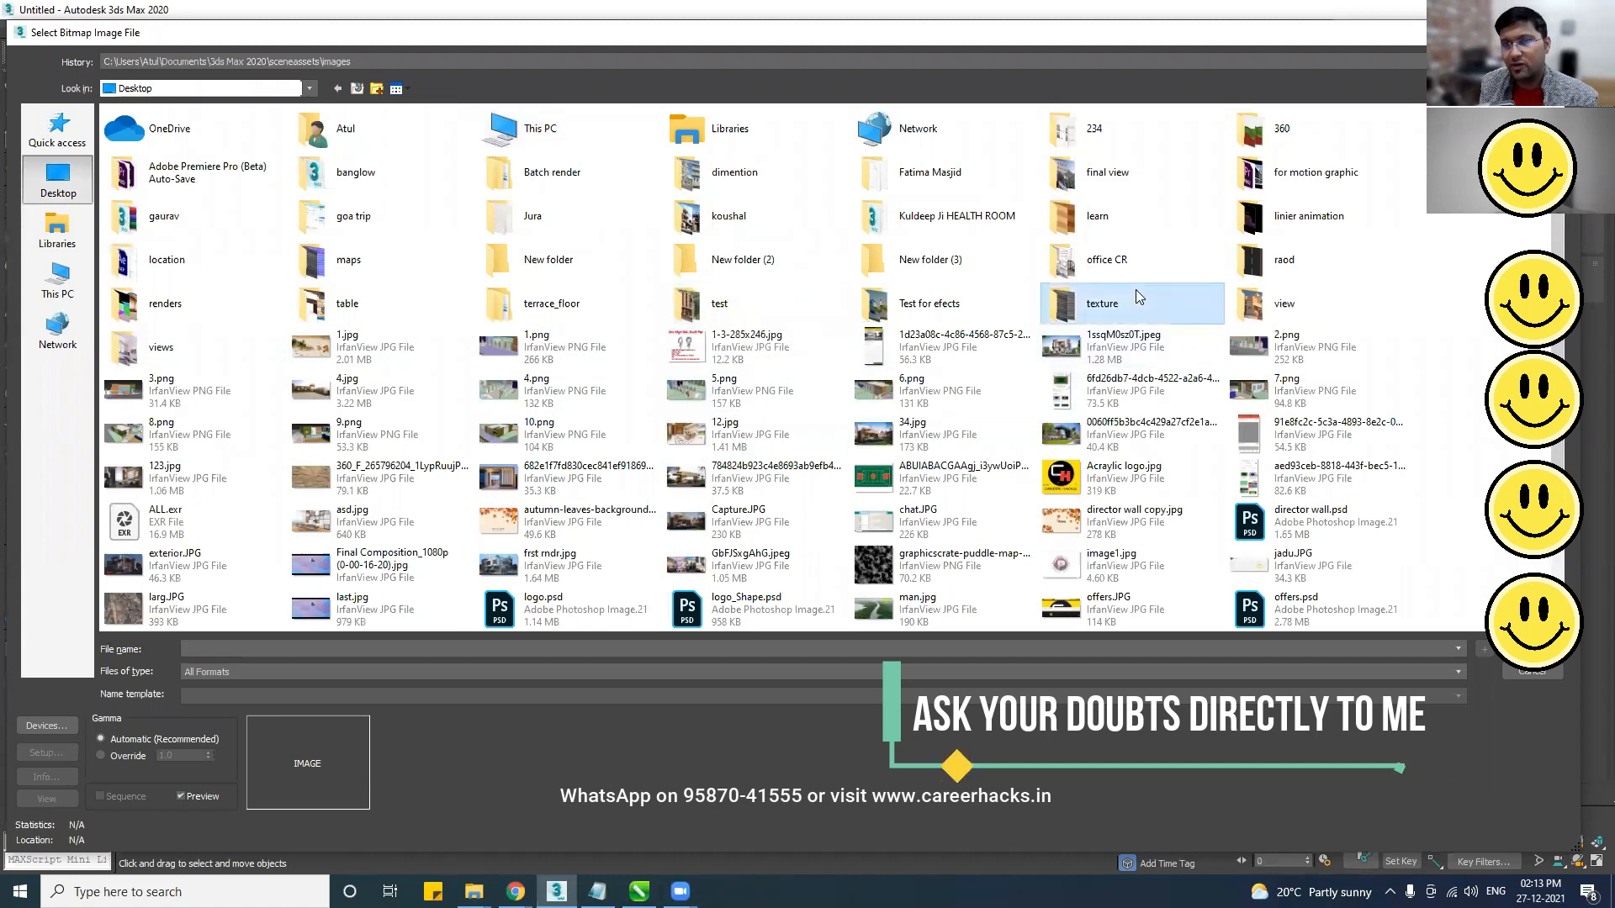
pyautogui.doubleClick(1139, 296)
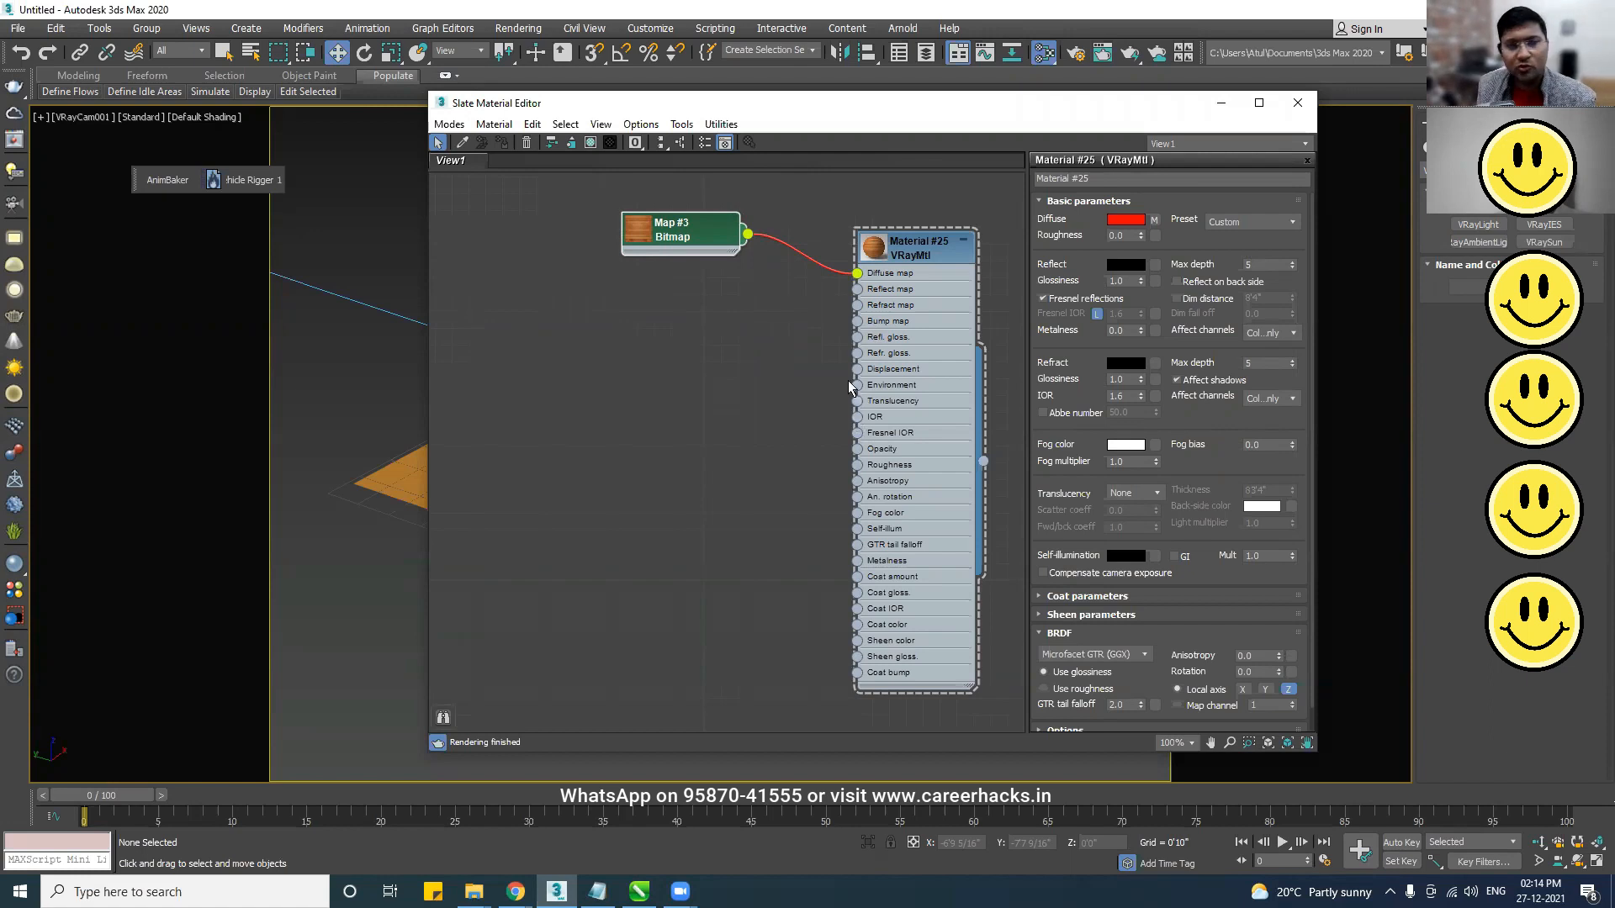
# - Try copies of the Bitmap node in the VRayMtl's fog color, environment and refract map slots and delete the copies
pyautogui.keyDown('shift'); pyautogui.moveTo(693, 238); pyautogui.dragTo(856, 513); pyautogui.keyUp('shift')
pyautogui.moveTo(748, 452); pyautogui.dragTo(857, 385)
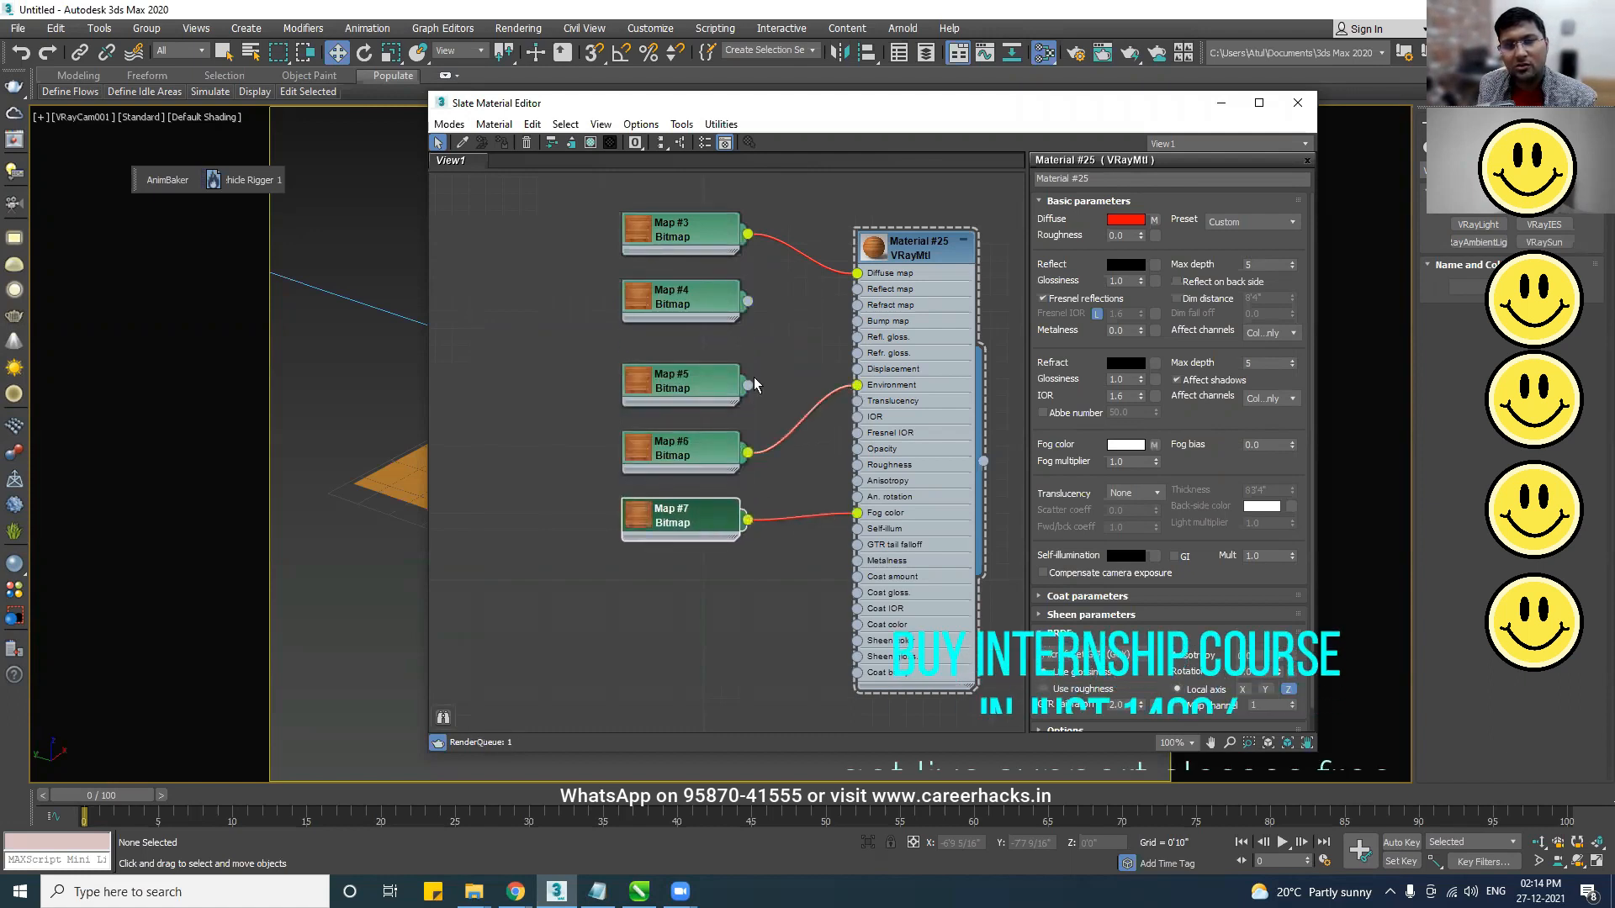
pyautogui.moveTo(748, 385); pyautogui.dragTo(856, 304)
pyautogui.moveTo(627, 625); pyautogui.dragTo(786, 292)
pyautogui.press('Delete')
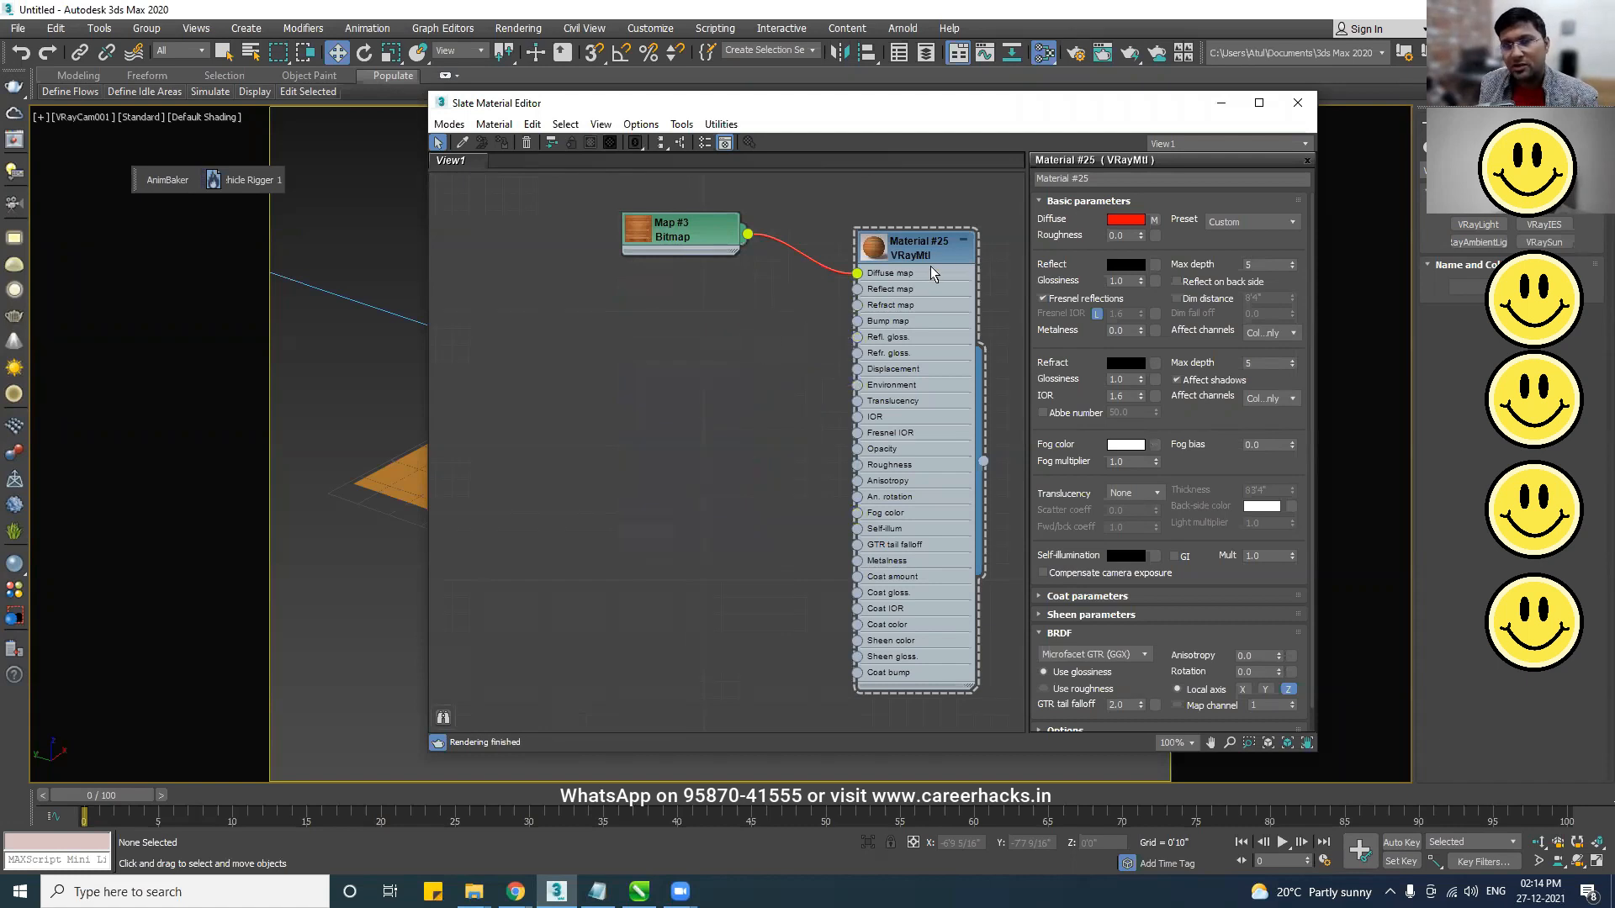
# - Collapse the VRayMtl node, align it beside its Bitmap and move the Slate Material Editor off the floor plane
pyautogui.click(963, 243)
pyautogui.moveTo(955, 252); pyautogui.dragTo(916, 235)
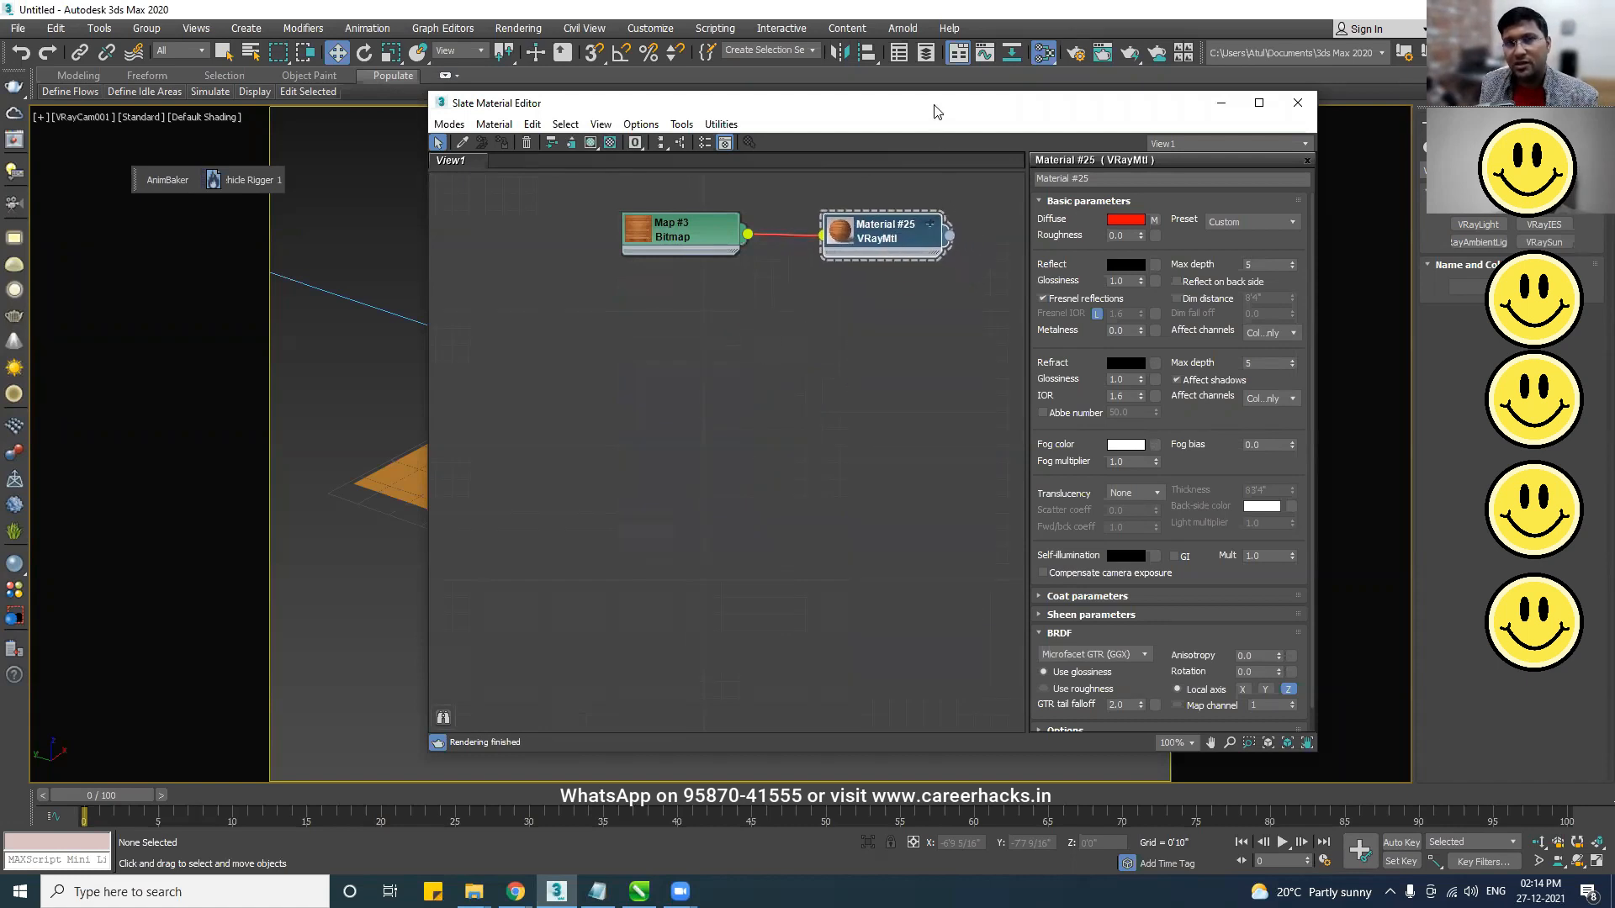
pyautogui.moveTo(1093, 102); pyautogui.dragTo(1451, 129)
# - Assign the wood VRayMtl to the floor plane and show its shaded material in the viewport
pyautogui.click(602, 538)
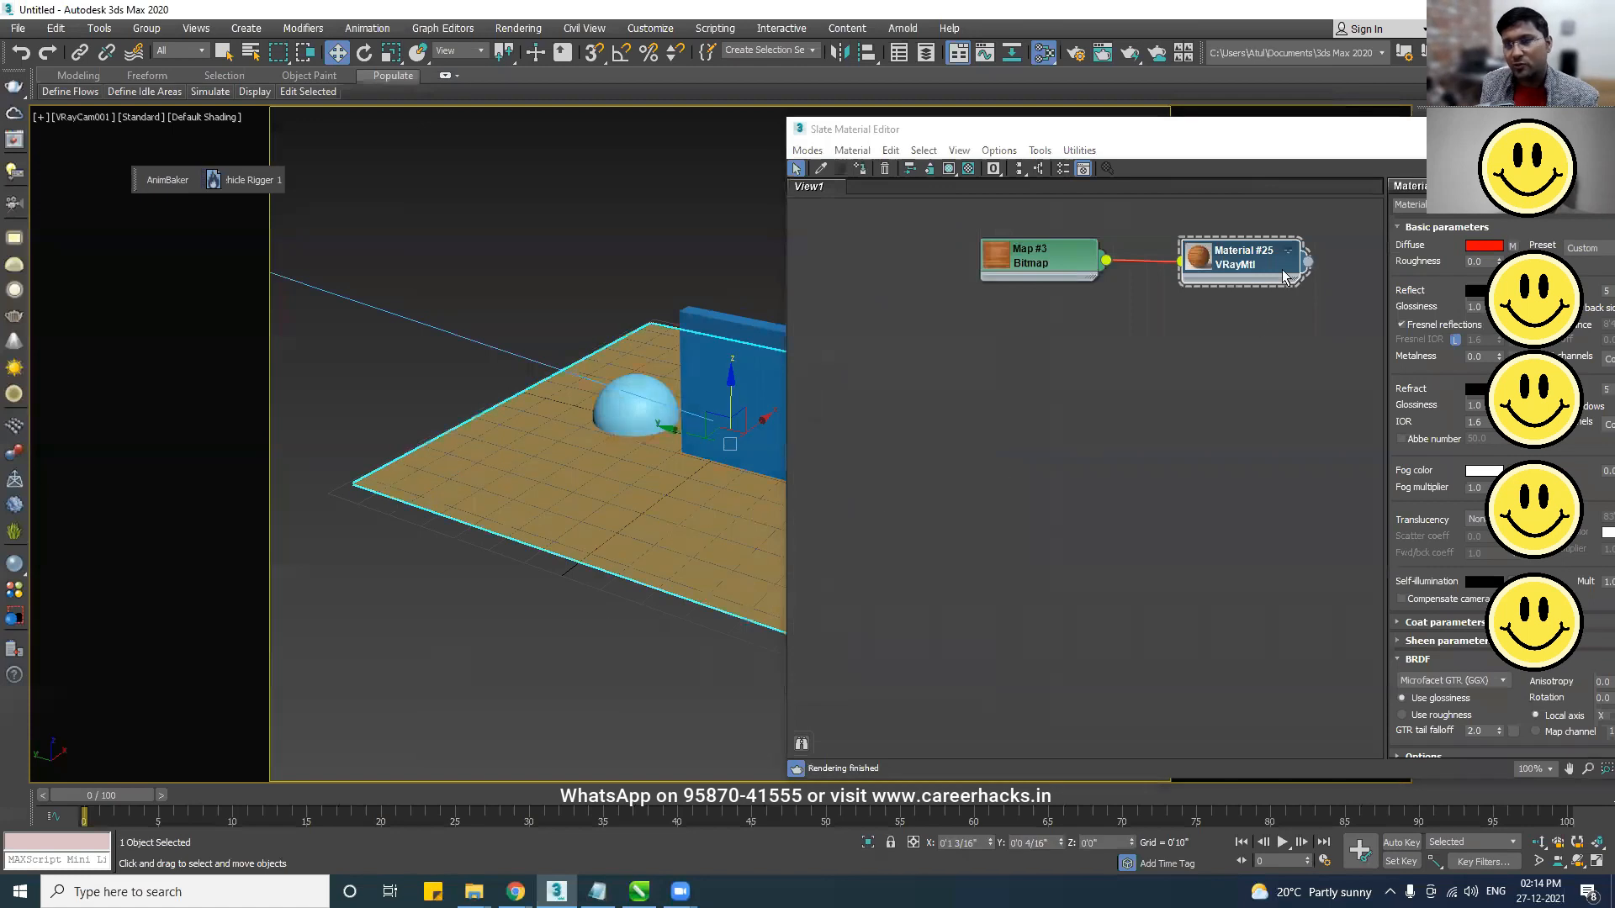
pyautogui.rightClick(1246, 264)
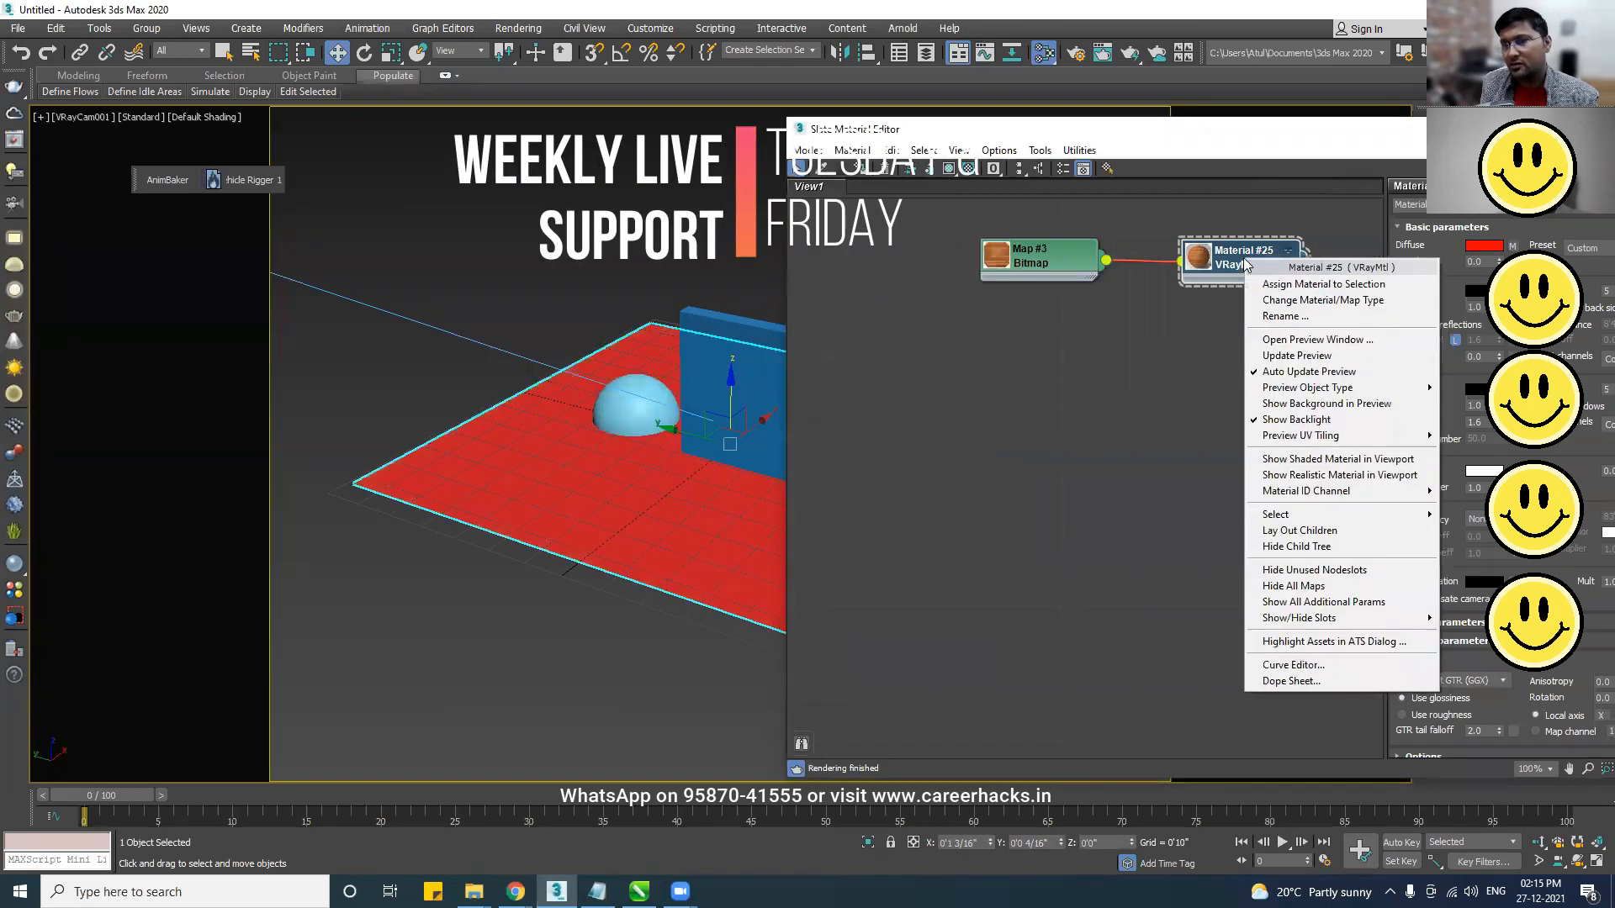
pyautogui.click(1261, 461)
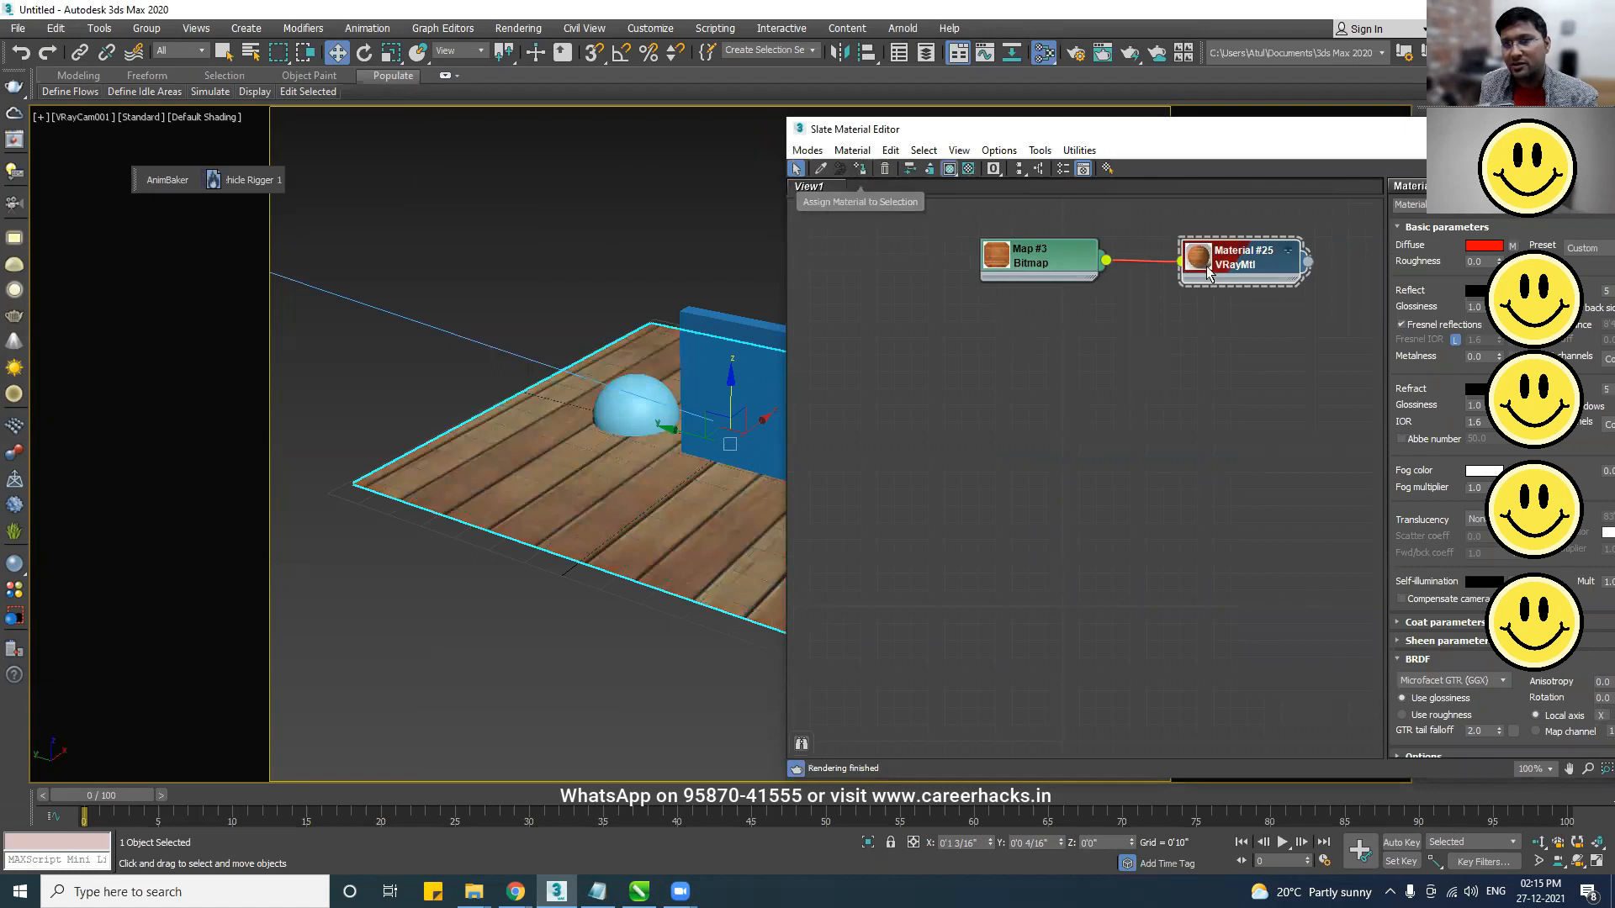
pyautogui.click(462, 647)
pyautogui.click(651, 560)
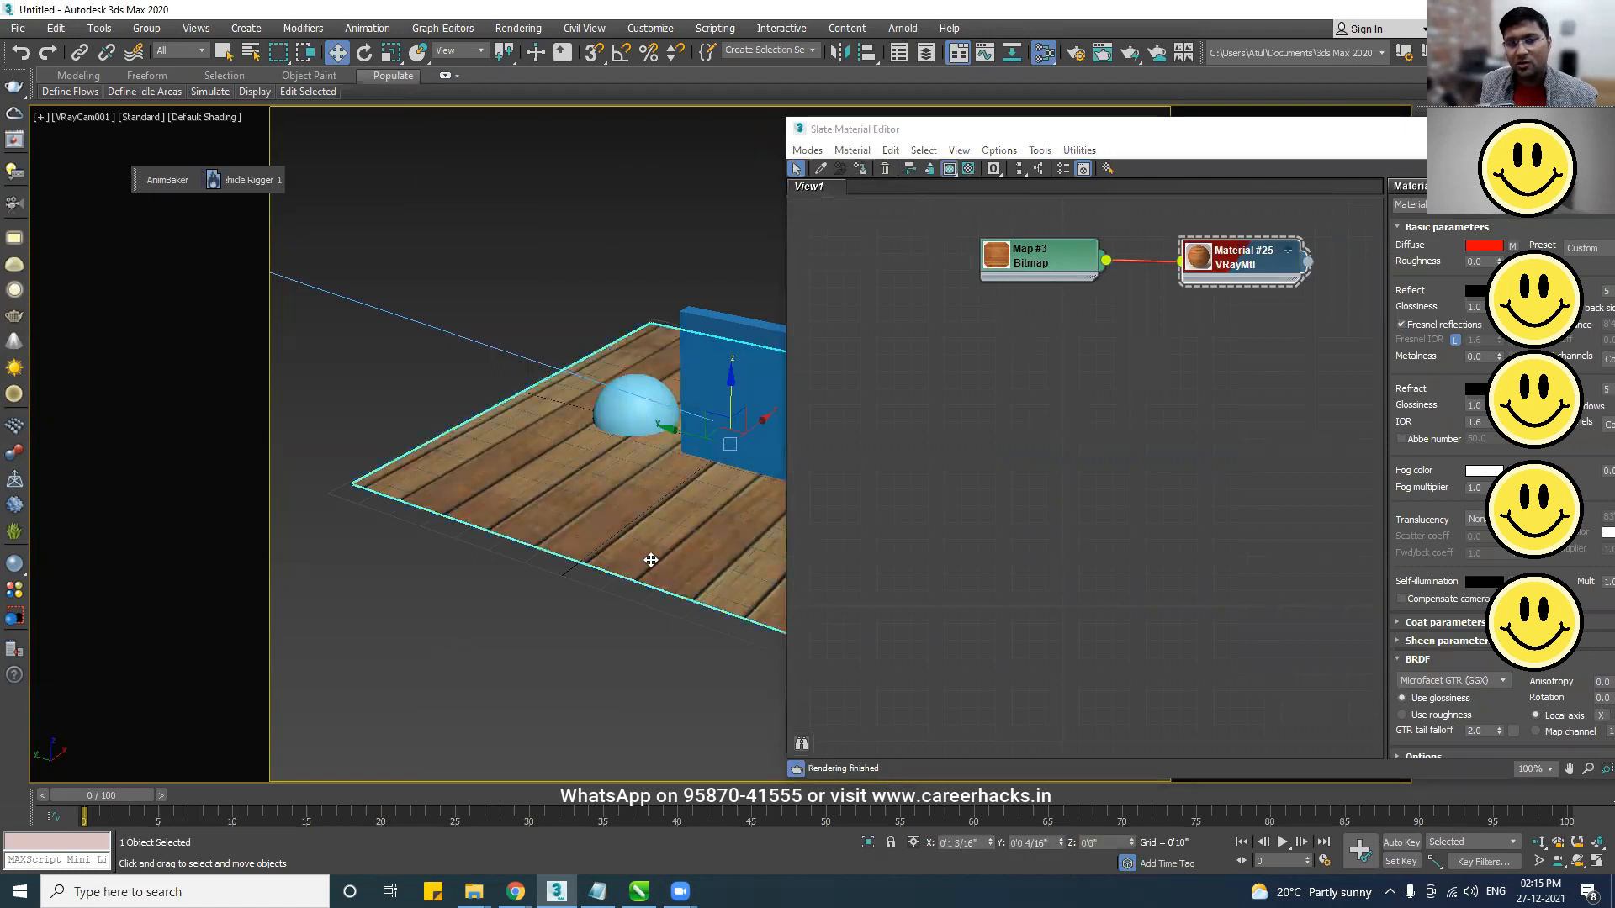
# - Copy the wood Bitmap and VRayMtl node pair below the original and delete the copied Bitmap
pyautogui.click(1165, 439)
pyautogui.moveTo(1294, 220); pyautogui.dragTo(1001, 285)
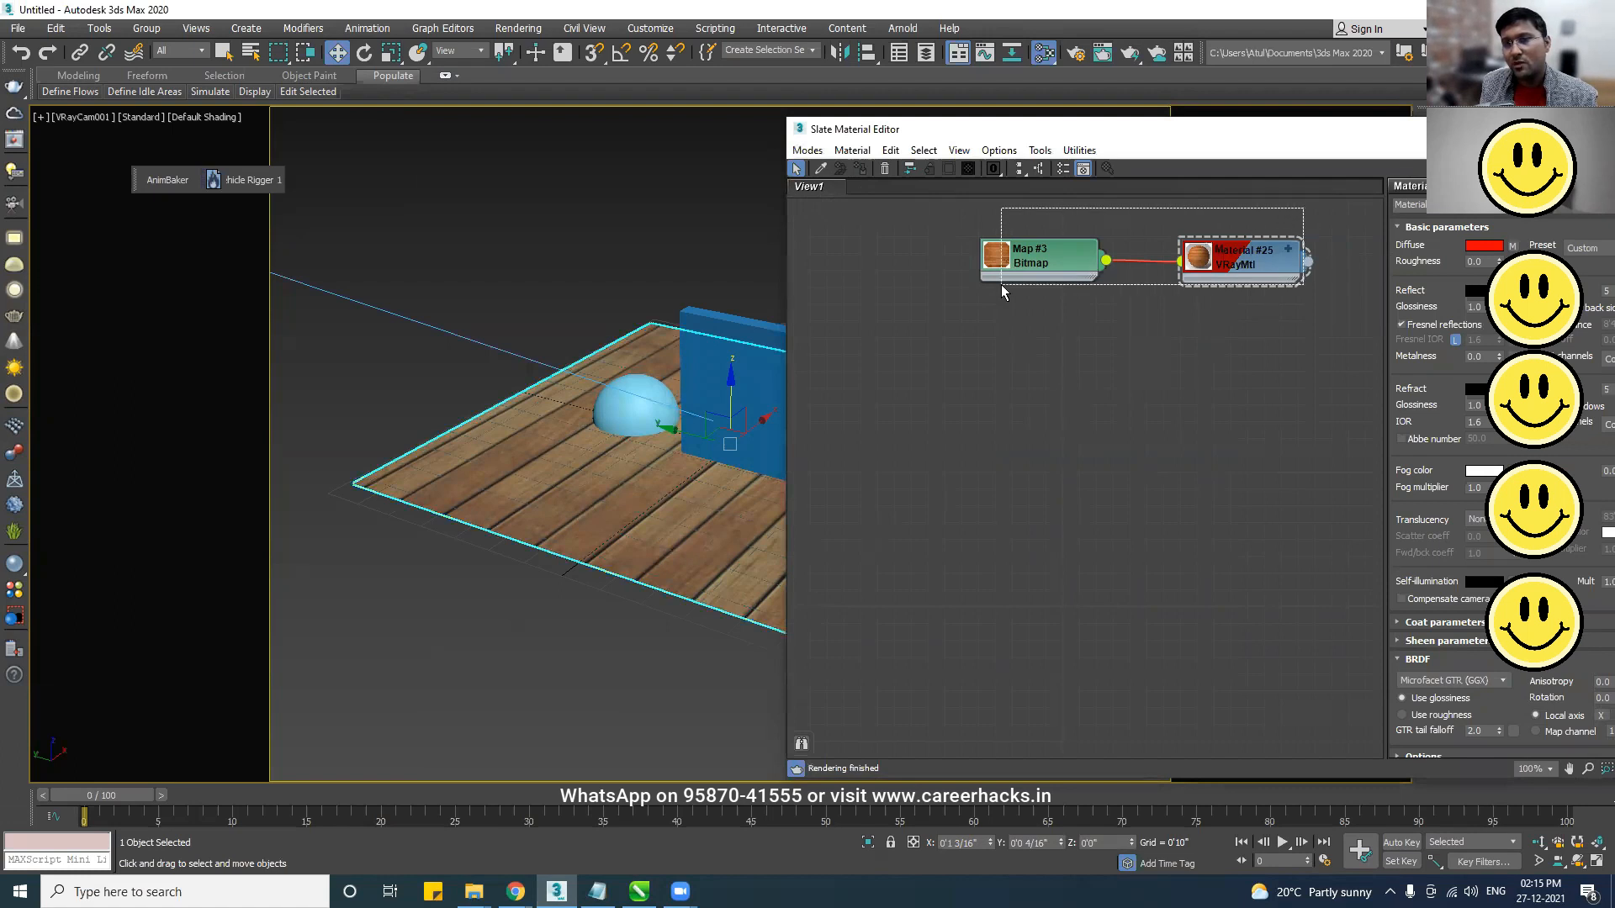
pyautogui.keyDown('shift'); pyautogui.moveTo(1244, 281); pyautogui.dragTo(1228, 431); pyautogui.keyUp('shift')
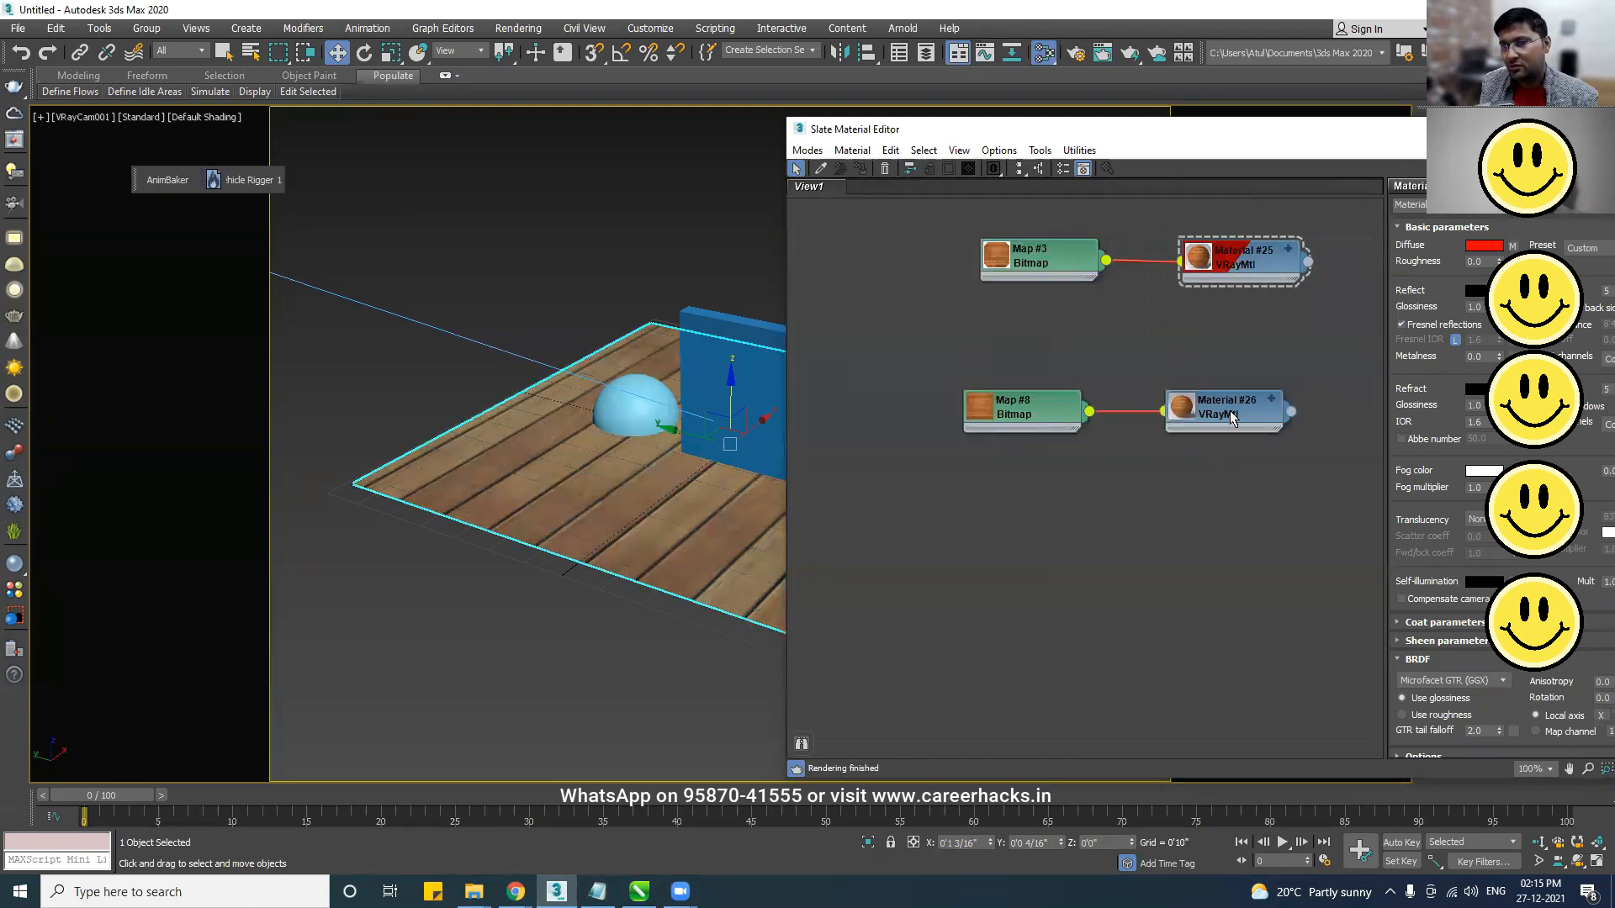
pyautogui.moveTo(1046, 410); pyautogui.dragTo(987, 472)
pyautogui.moveTo(1083, 440); pyautogui.dragTo(908, 574)
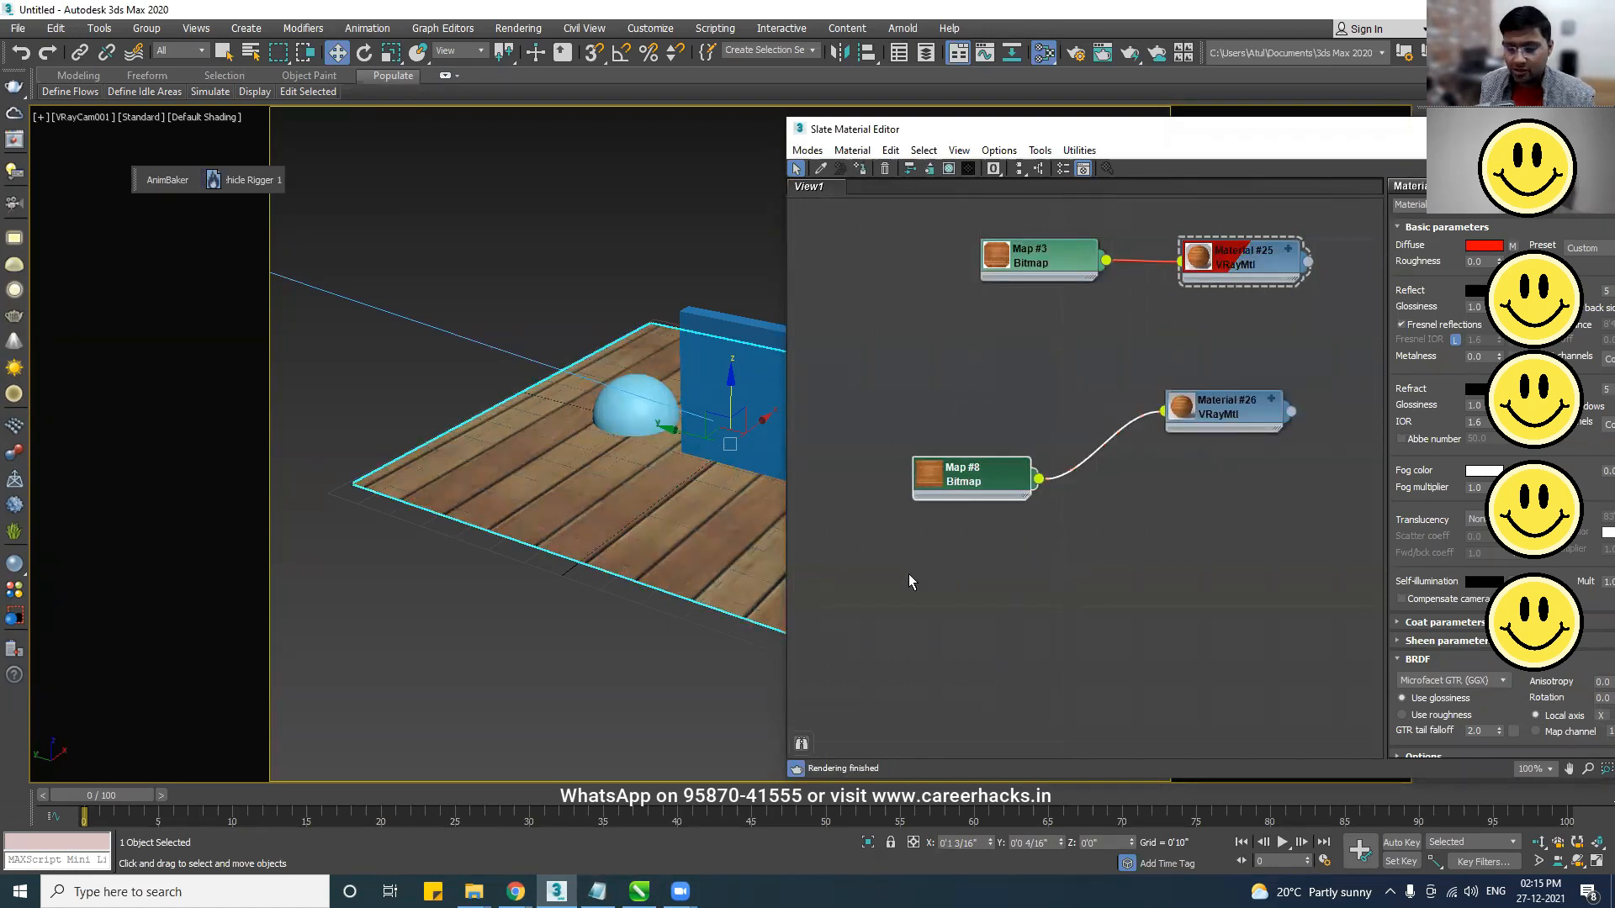
pyautogui.press('Delete')
# - Set the copied red VRayMtl's reflect colour to white (value 255)
pyautogui.click(1231, 417)
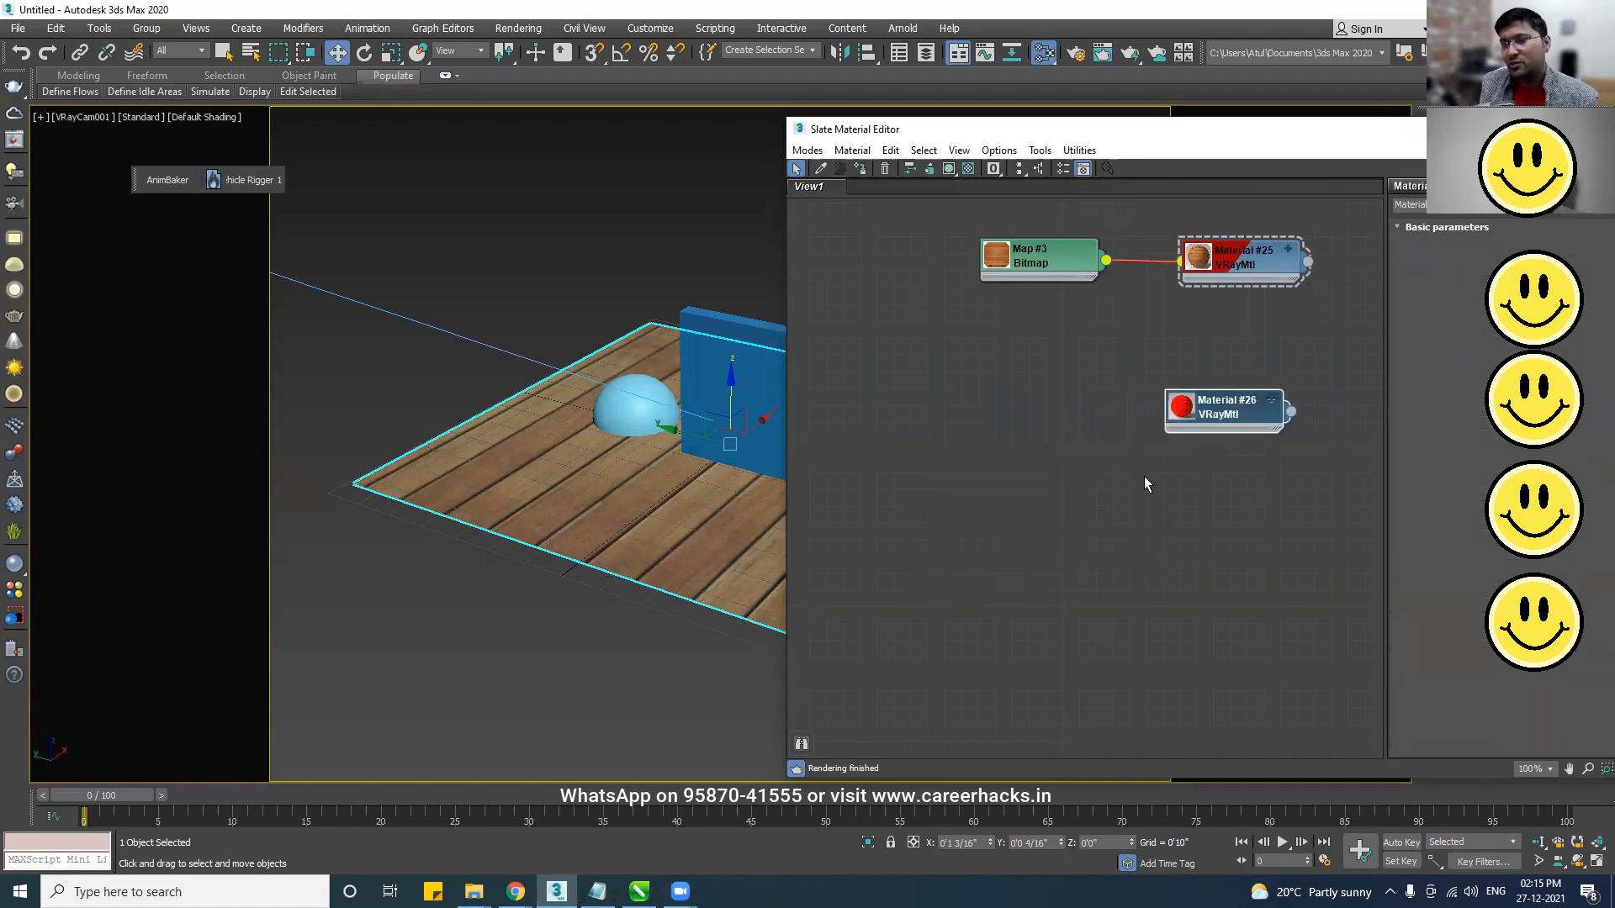
pyautogui.moveTo(1177, 131); pyautogui.dragTo(587, 147)
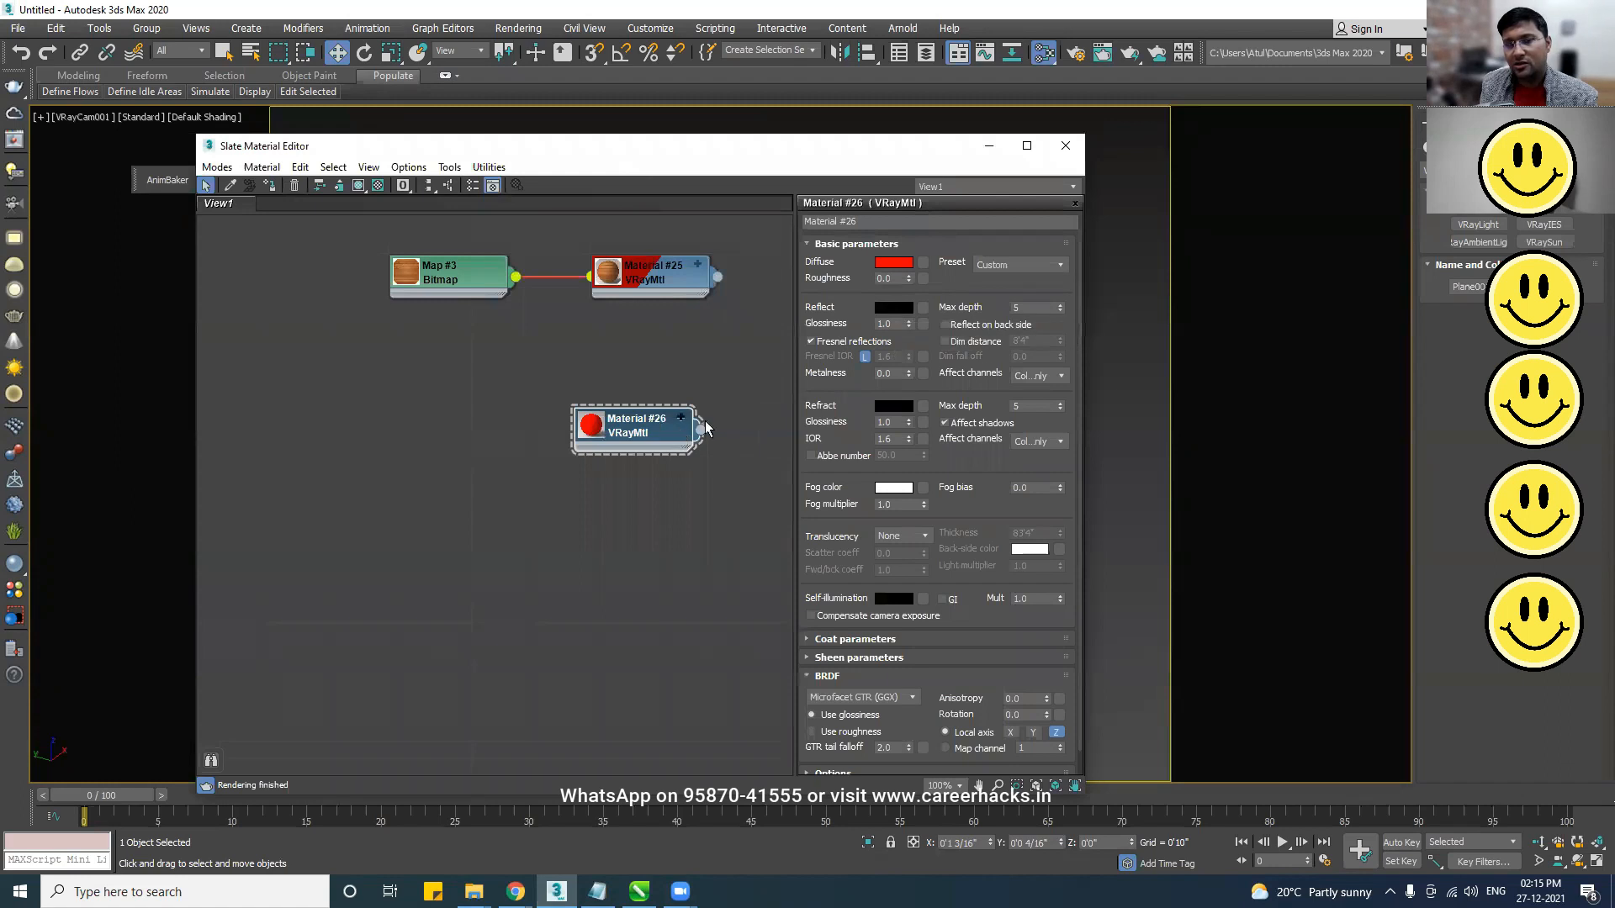
pyautogui.click(904, 312)
pyautogui.moveTo(496, 174); pyautogui.dragTo(497, 240)
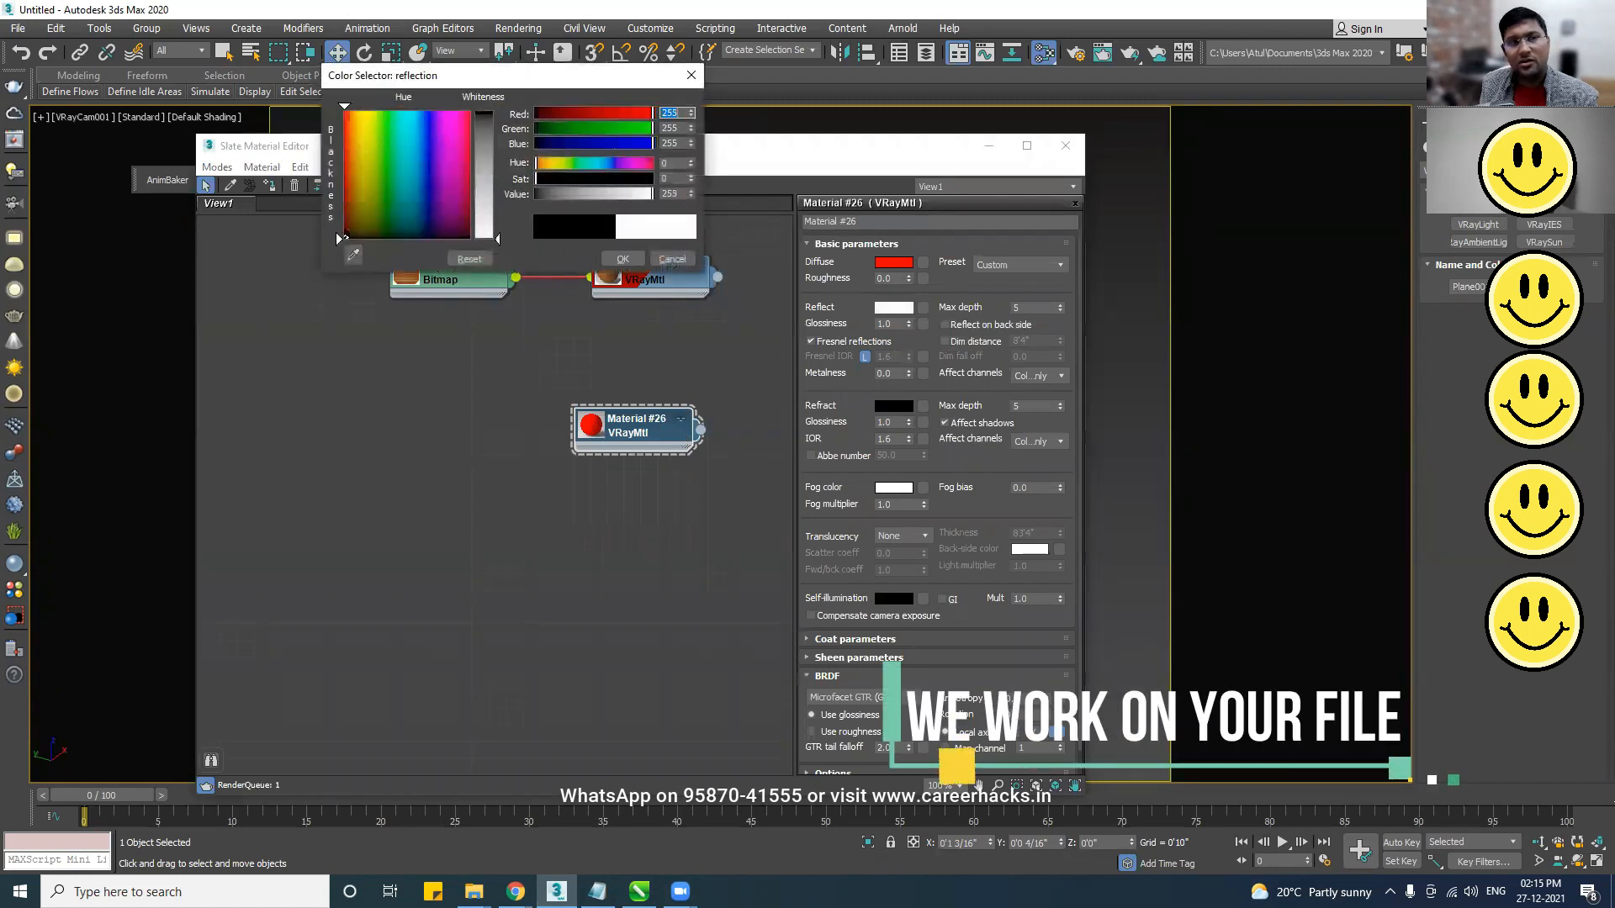
pyautogui.click(623, 259)
pyautogui.moveTo(639, 425); pyautogui.dragTo(538, 408)
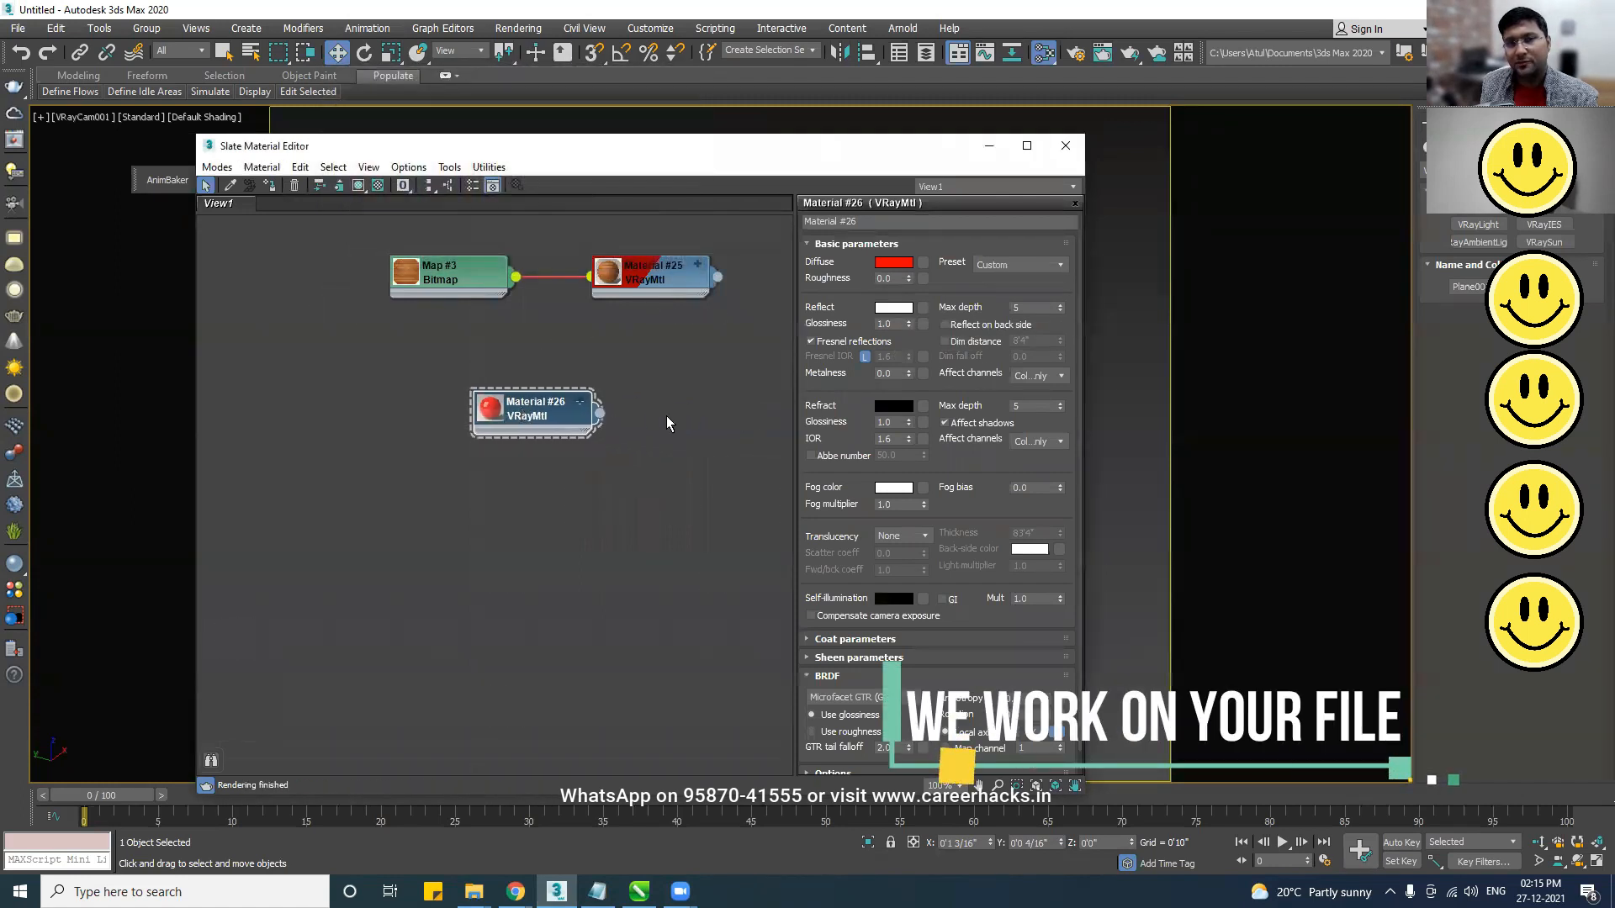
# - Copy the light-blue hemisphere to the other end of the blue wall on the wooden floor
pyautogui.moveTo(586, 147); pyautogui.dragTo(1190, 111)
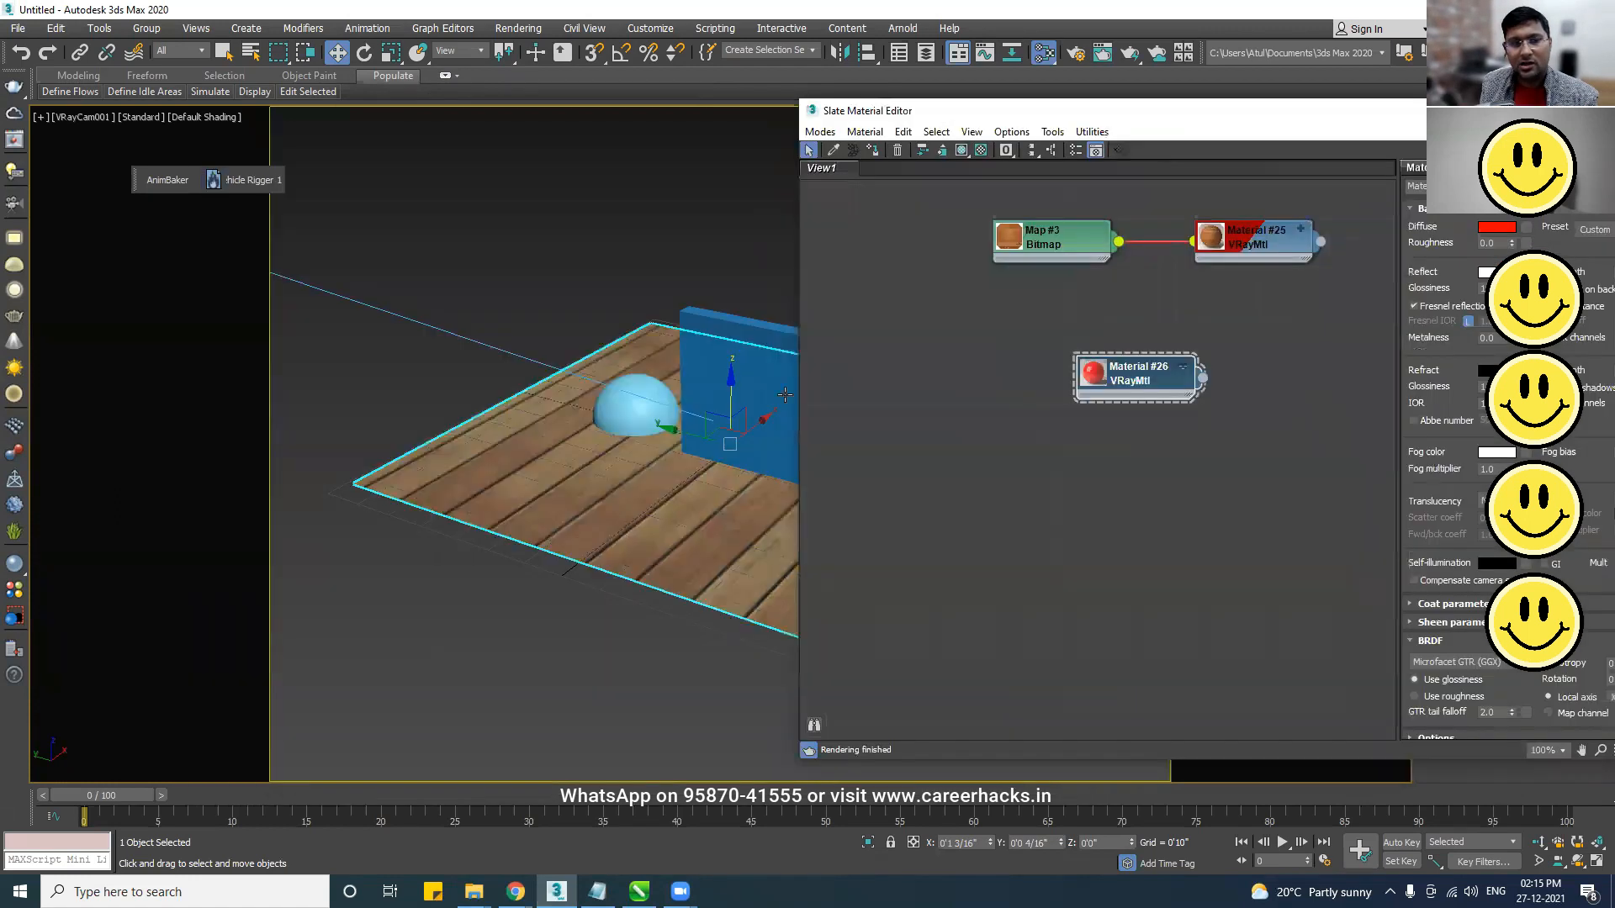
pyautogui.click(723, 396)
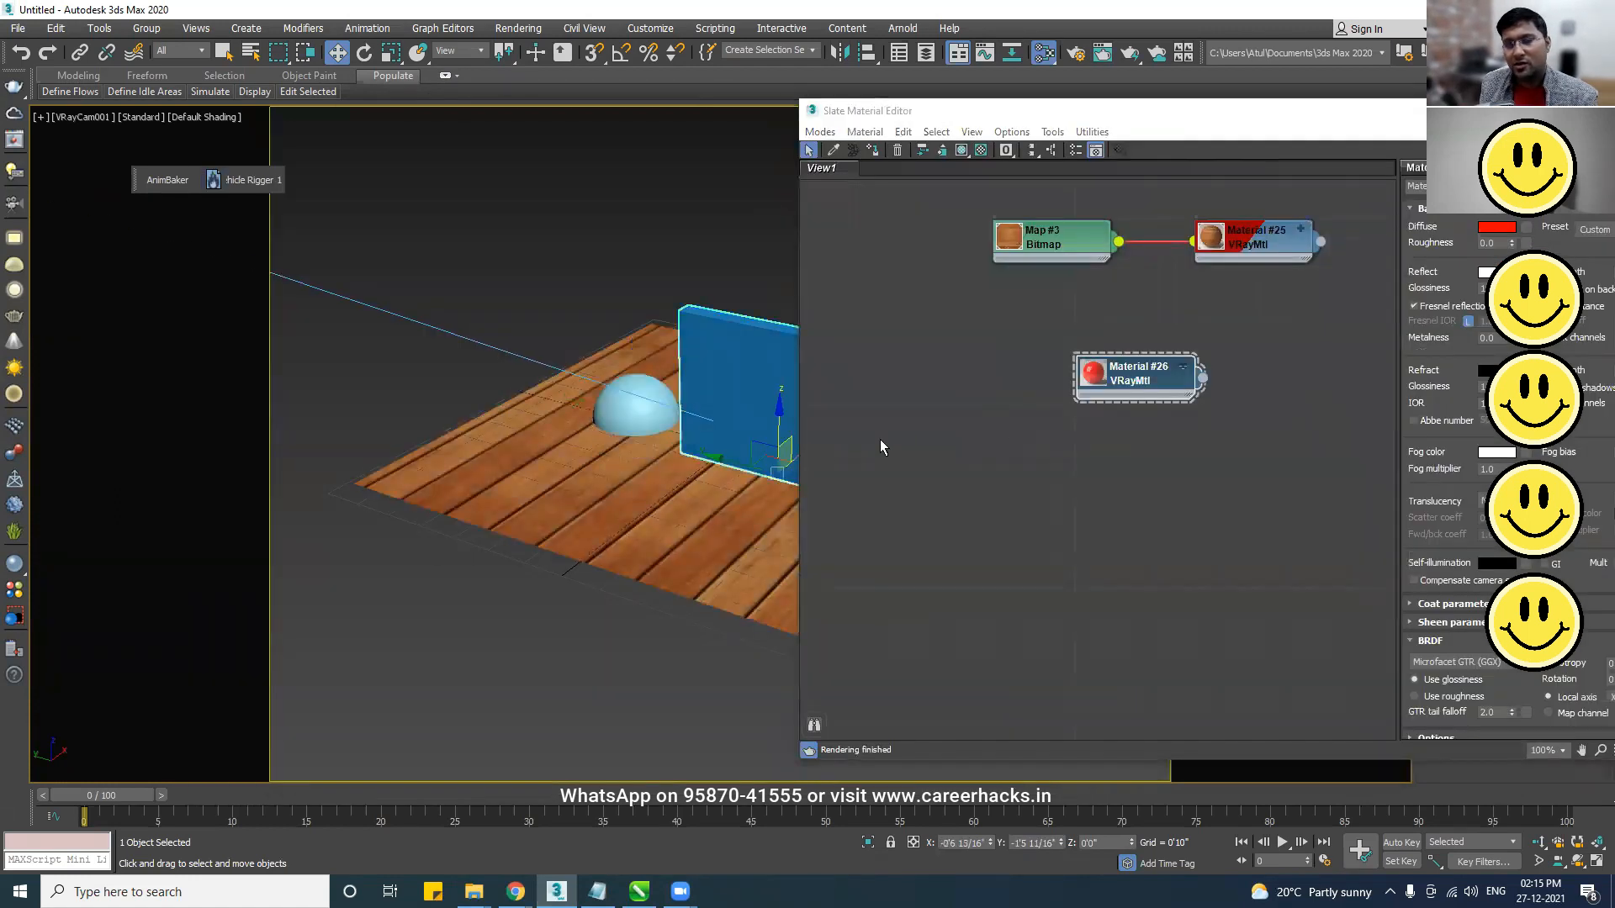
pyautogui.moveTo(625, 497); pyautogui.dragTo(428, 483, button='middle')
pyautogui.click(483, 424)
pyautogui.keyDown('shift'); pyautogui.moveTo(465, 415); pyautogui.dragTo(777, 510); pyautogui.keyUp('shift')
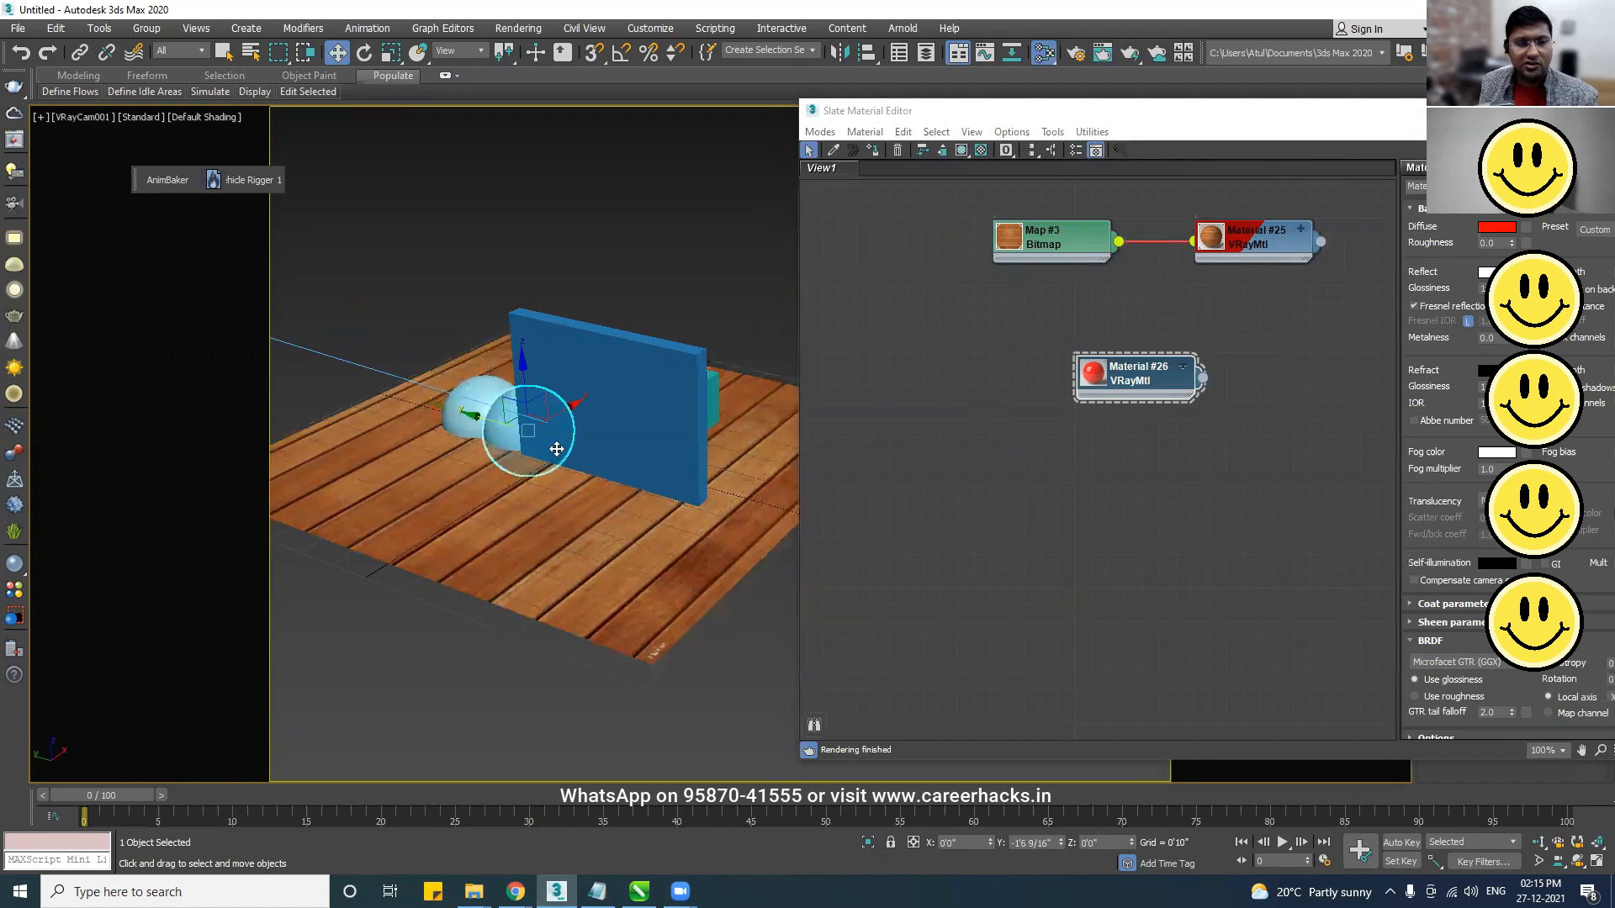
pyautogui.click(809, 516)
pyautogui.moveTo(630, 556)
pyautogui.keyDown('alt'); pyautogui.mouseDown(button='middle')
pyautogui.moveTo(629, 519)
pyautogui.moveTo(646, 512)
pyautogui.moveTo(734, 562)
pyautogui.moveTo(755, 555)
pyautogui.mouseUp(button='middle'); pyautogui.keyUp('alt')
pyautogui.press('w')
pyautogui.click(741, 460)
pyautogui.moveTo(763, 455); pyautogui.dragTo(725, 454)
pyautogui.click(681, 234)
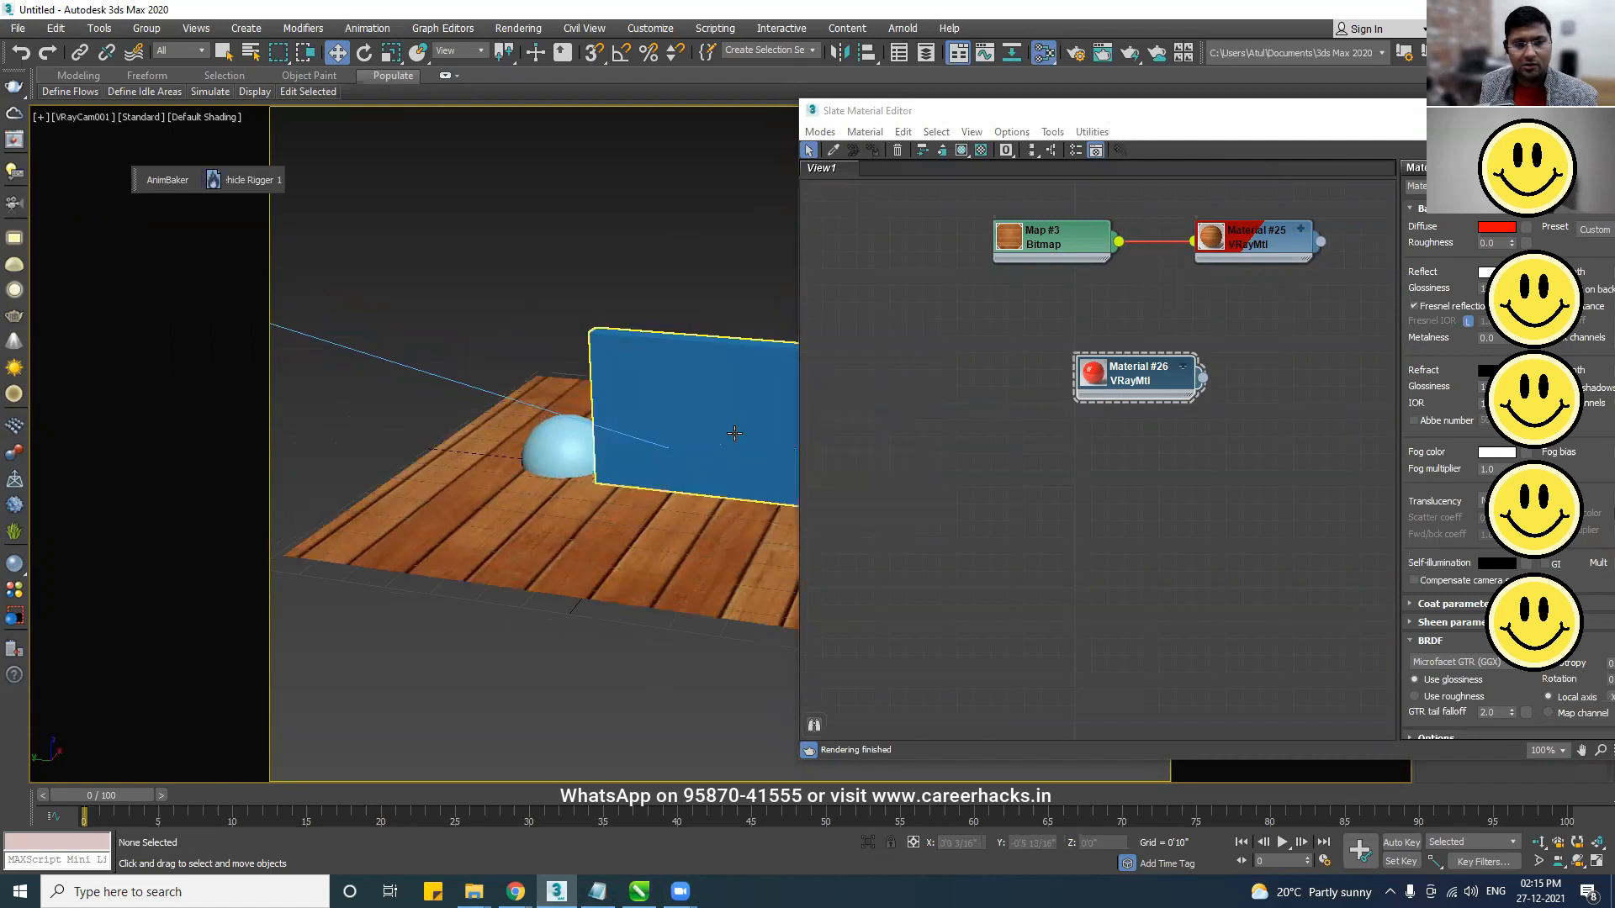
# - Assign the red reflective VRayMtl to the original hemisphere and place its node just below the wood material
pyautogui.click(592, 464)
pyautogui.moveTo(1153, 387); pyautogui.dragTo(1252, 324)
pyautogui.moveTo(1097, 412); pyautogui.dragTo(754, 471, button='middle')
pyautogui.moveTo(905, 366); pyautogui.dragTo(940, 366)
pyautogui.moveTo(1044, 561); pyautogui.dragTo(1228, 566, button='middle')
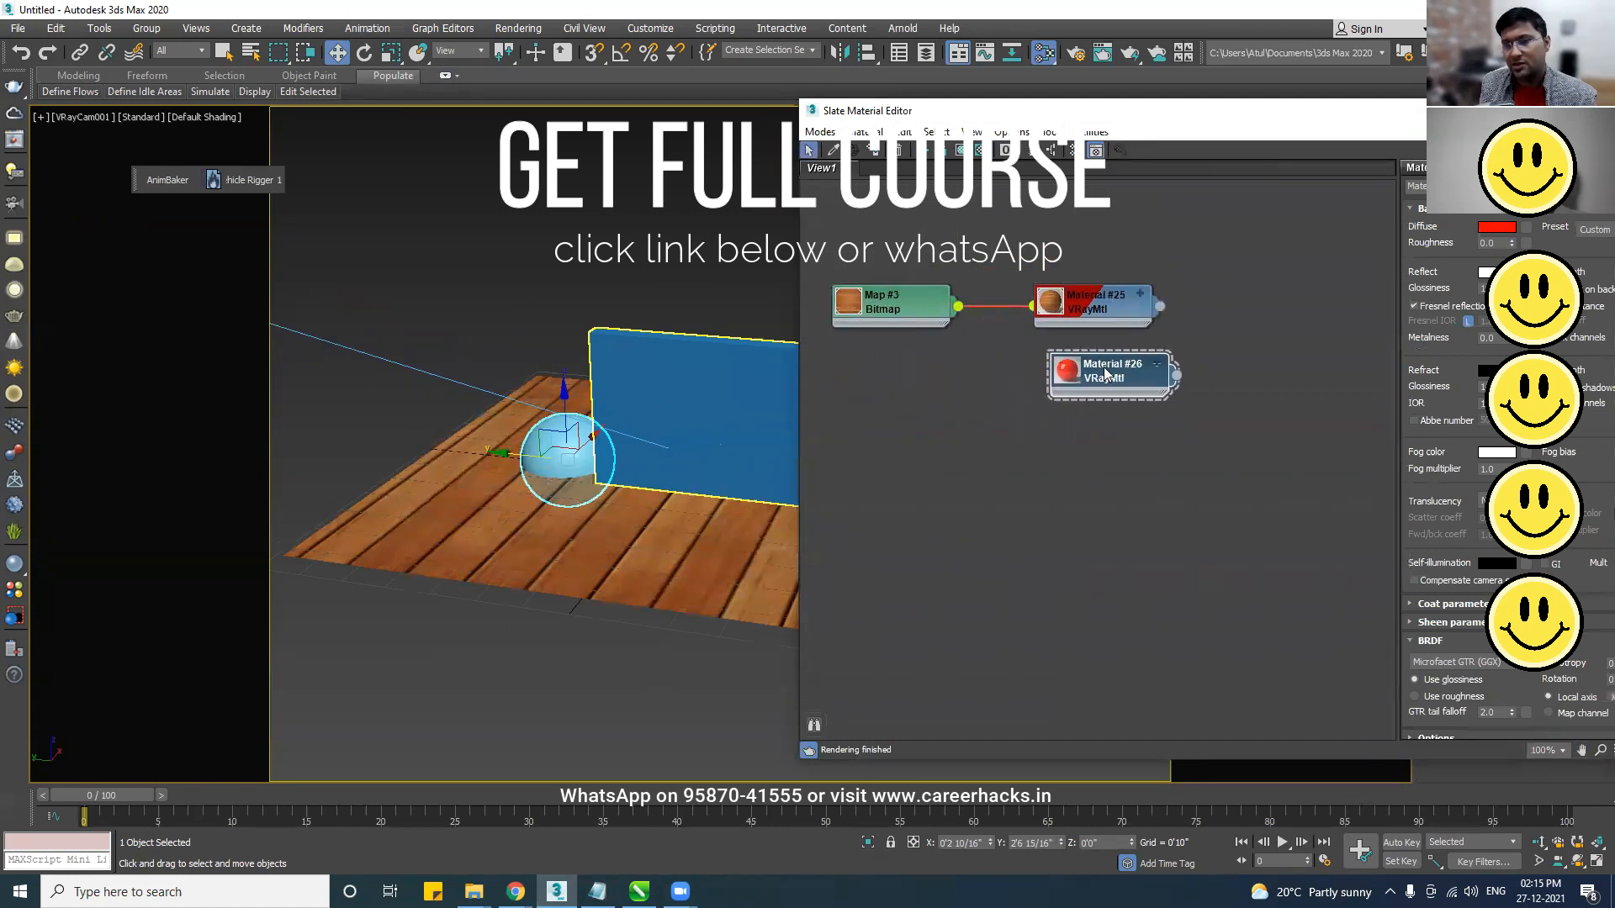
pyautogui.rightClick(1104, 373)
pyautogui.click(1127, 393)
pyautogui.moveTo(1097, 378); pyautogui.dragTo(1074, 373)
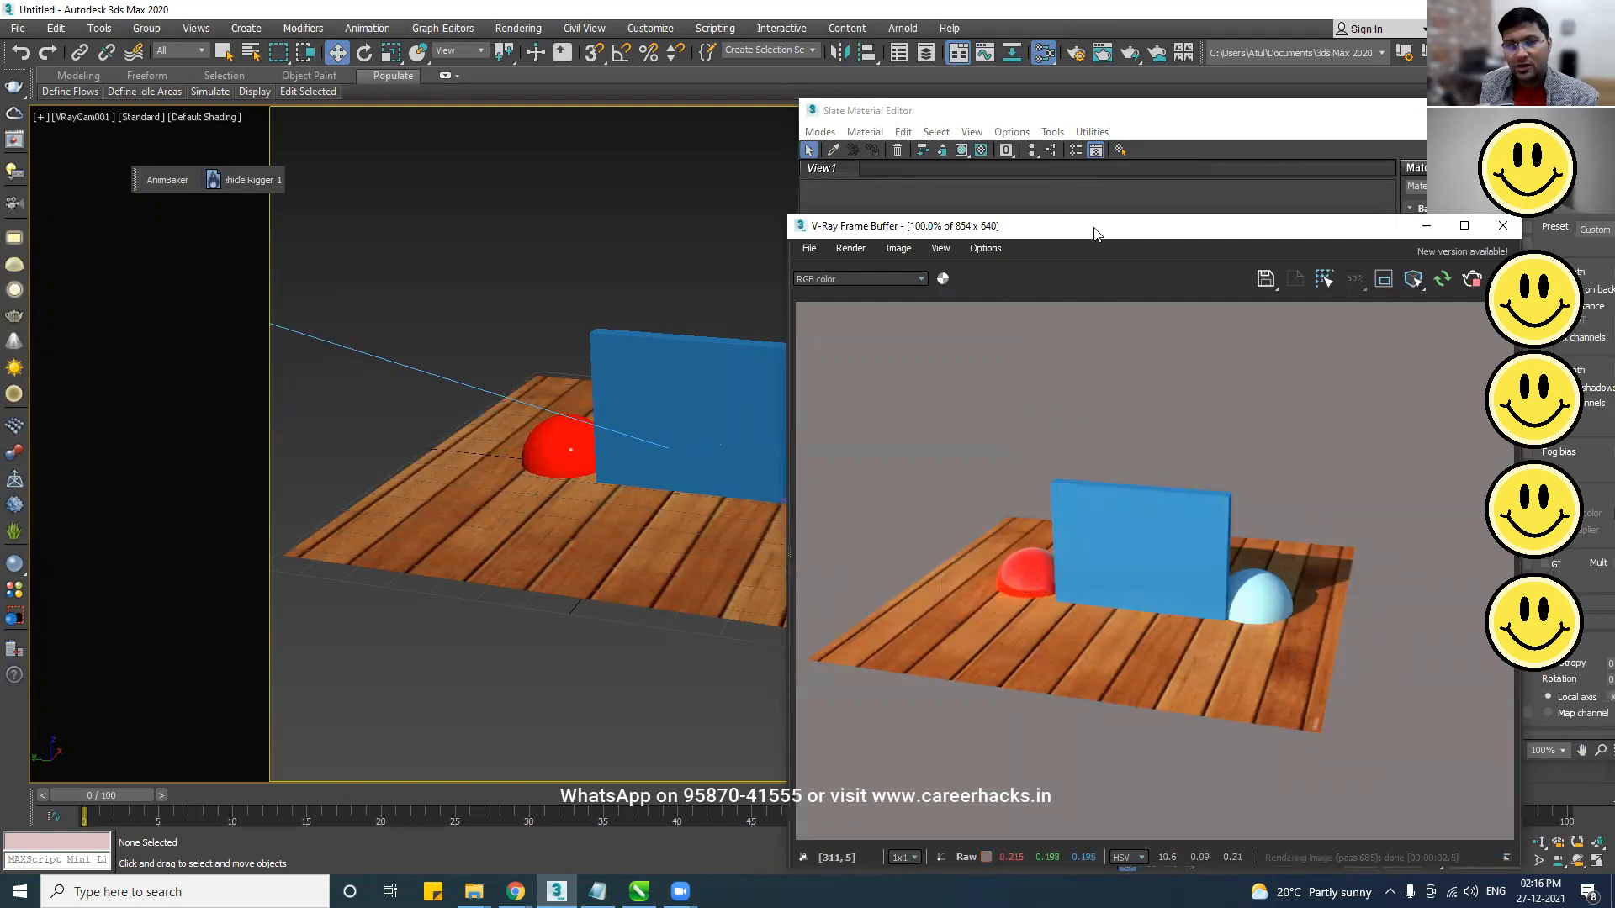
# - Compare the red hemisphere in the V-Ray render with its material's Fresnel reflections turned off and back on
pyautogui.moveTo(1096, 234); pyautogui.dragTo(390, 148)
pyautogui.scroll(5, 312, 498)
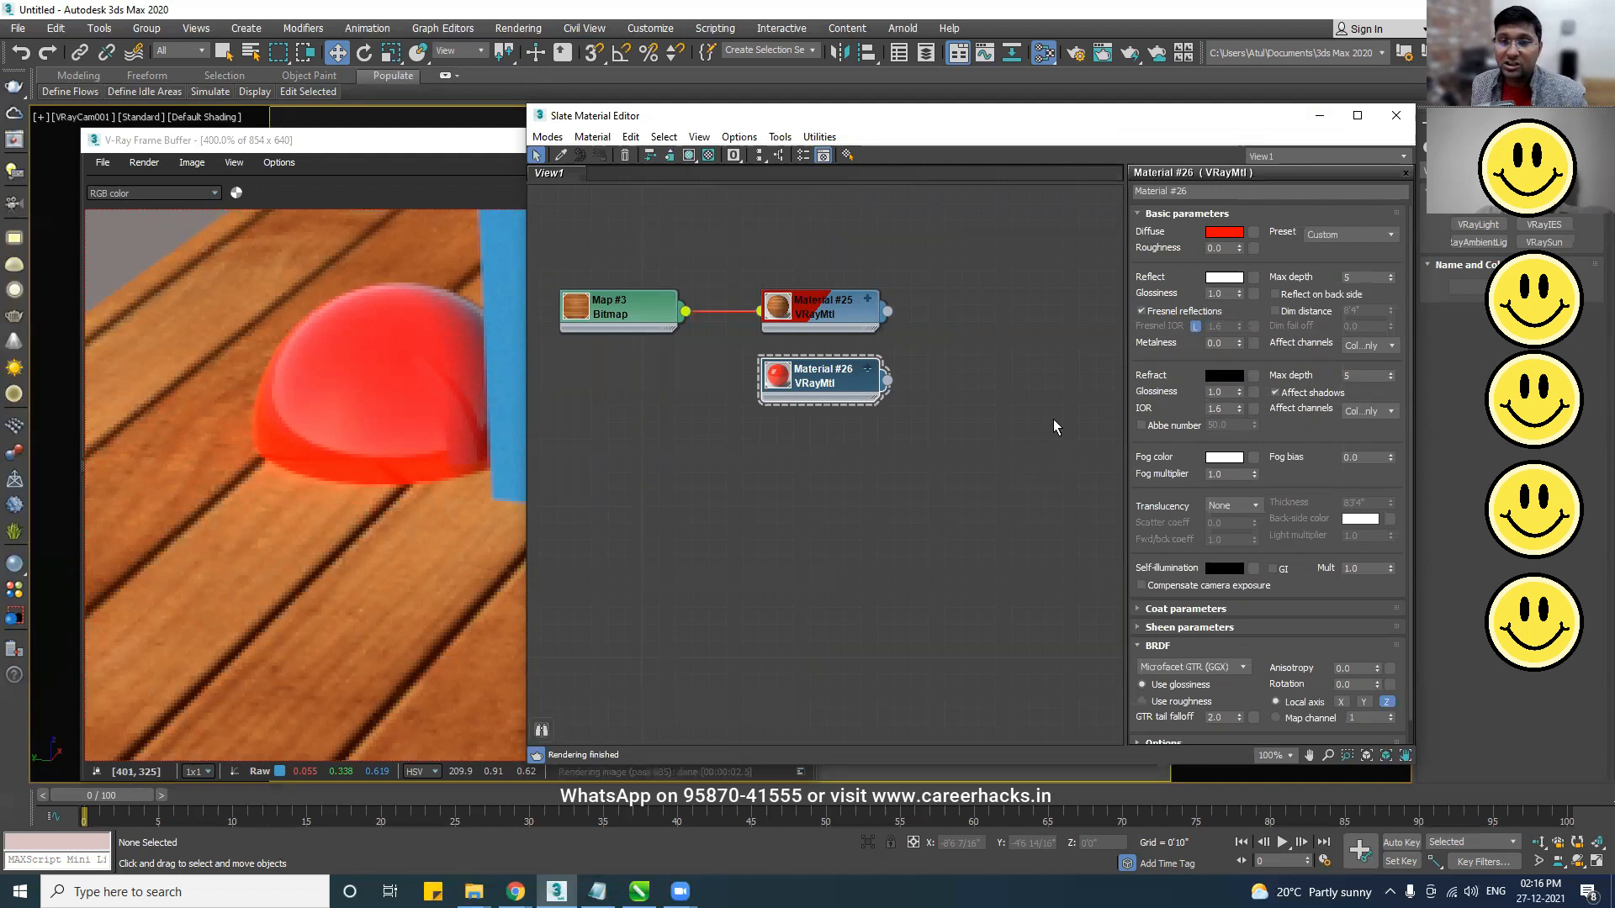
pyautogui.click(1141, 312)
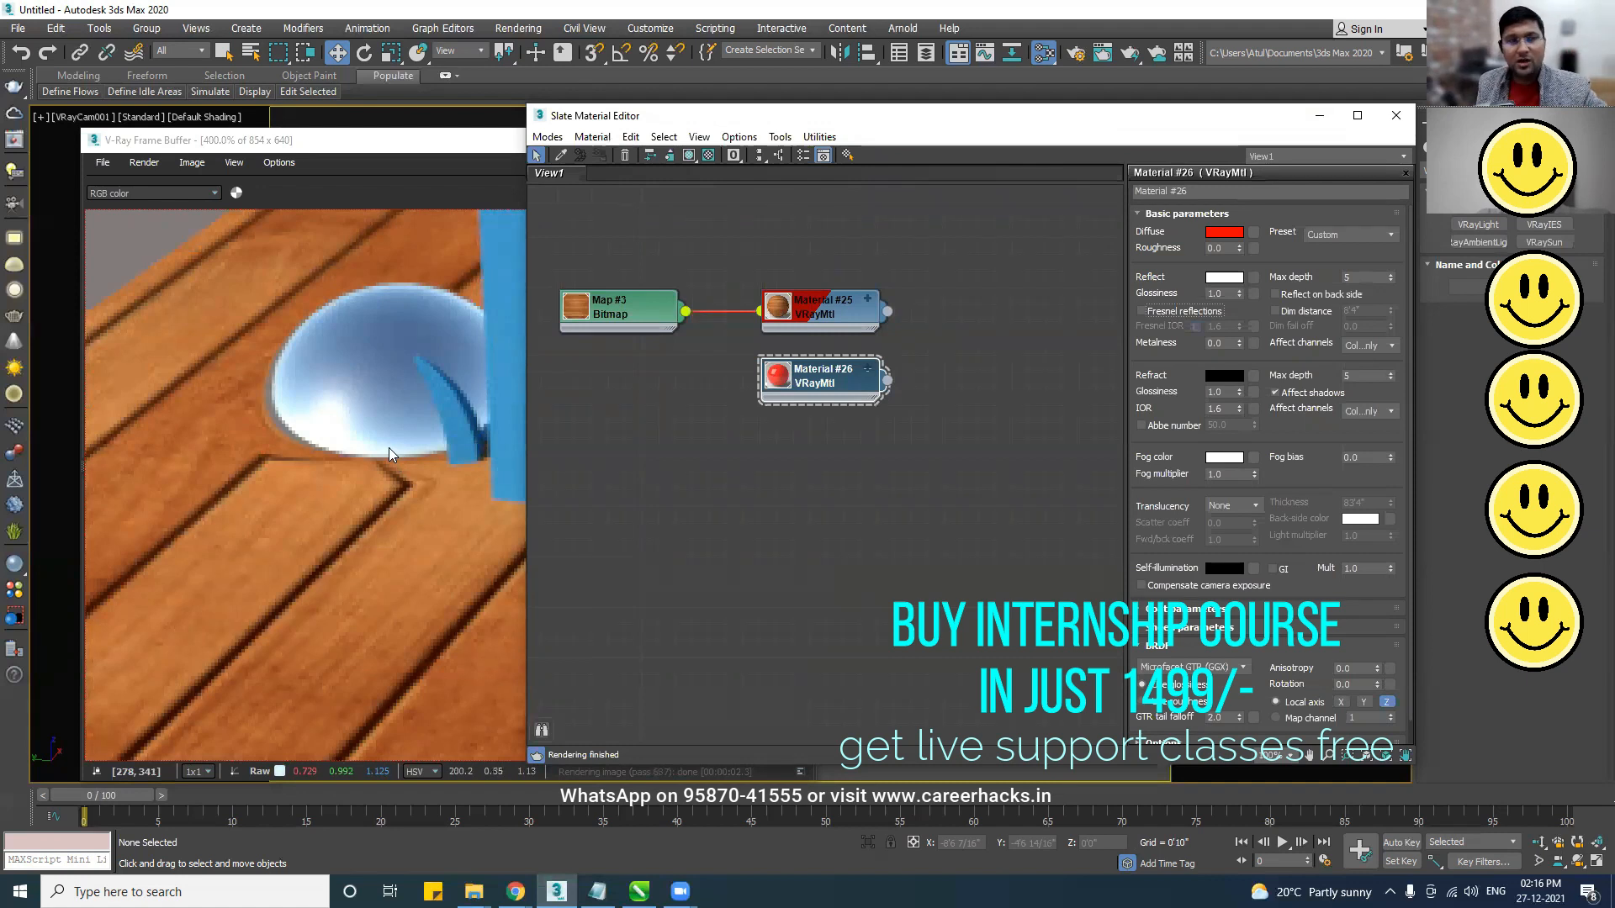
pyautogui.moveTo(459, 148); pyautogui.dragTo(459, 137)
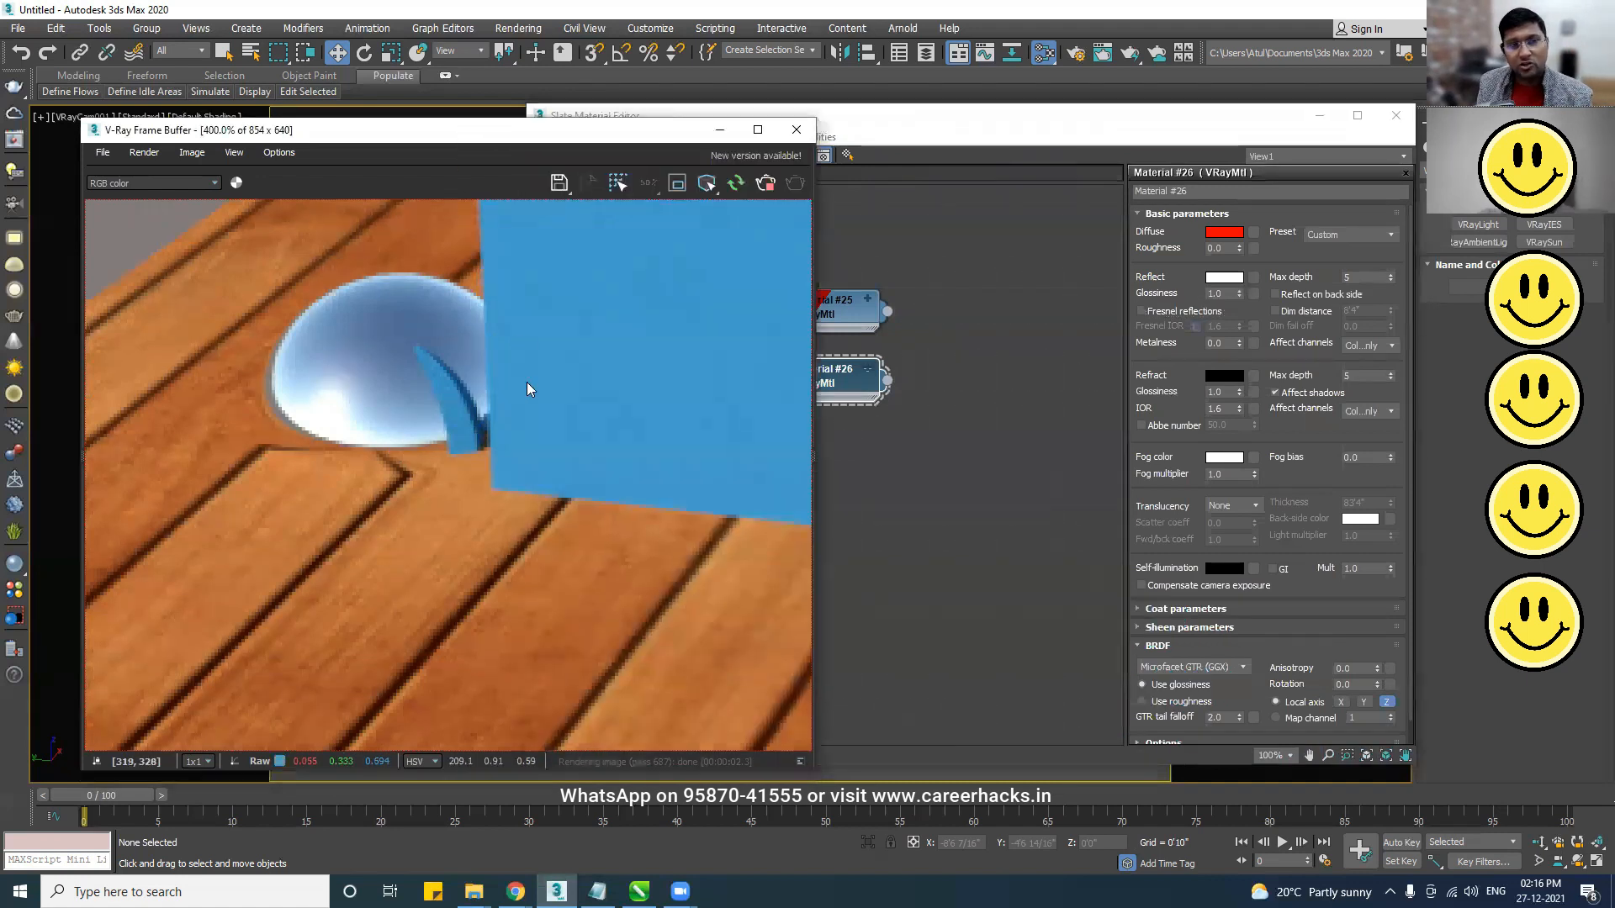
pyautogui.moveTo(501, 454); pyautogui.dragTo(298, 646, button='middle')
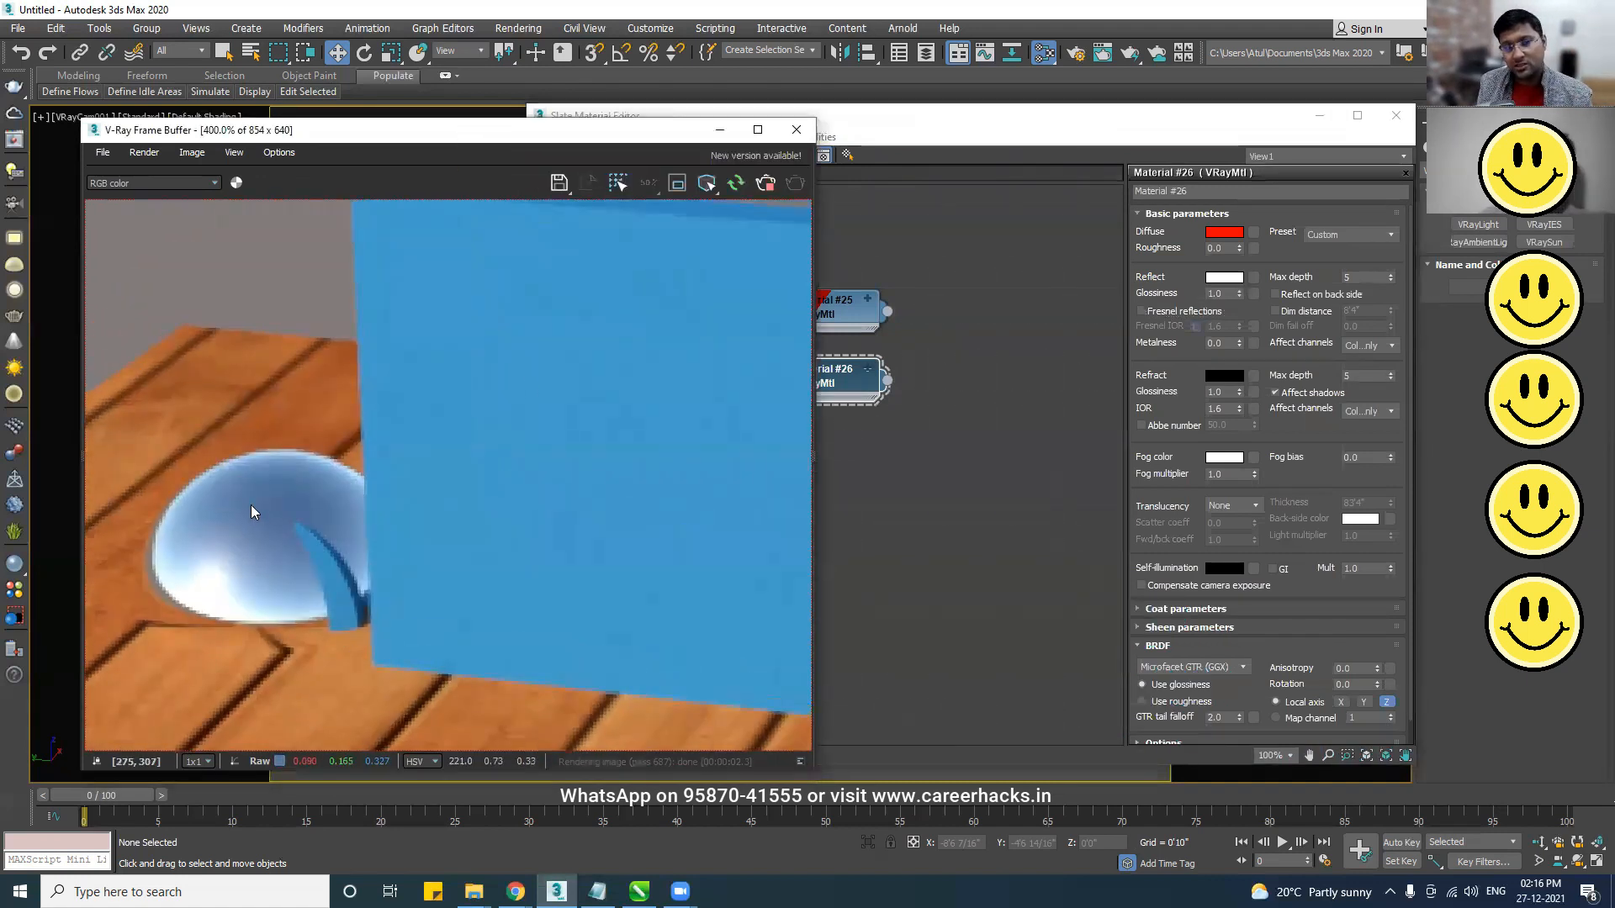
pyautogui.doubleClick(350, 645)
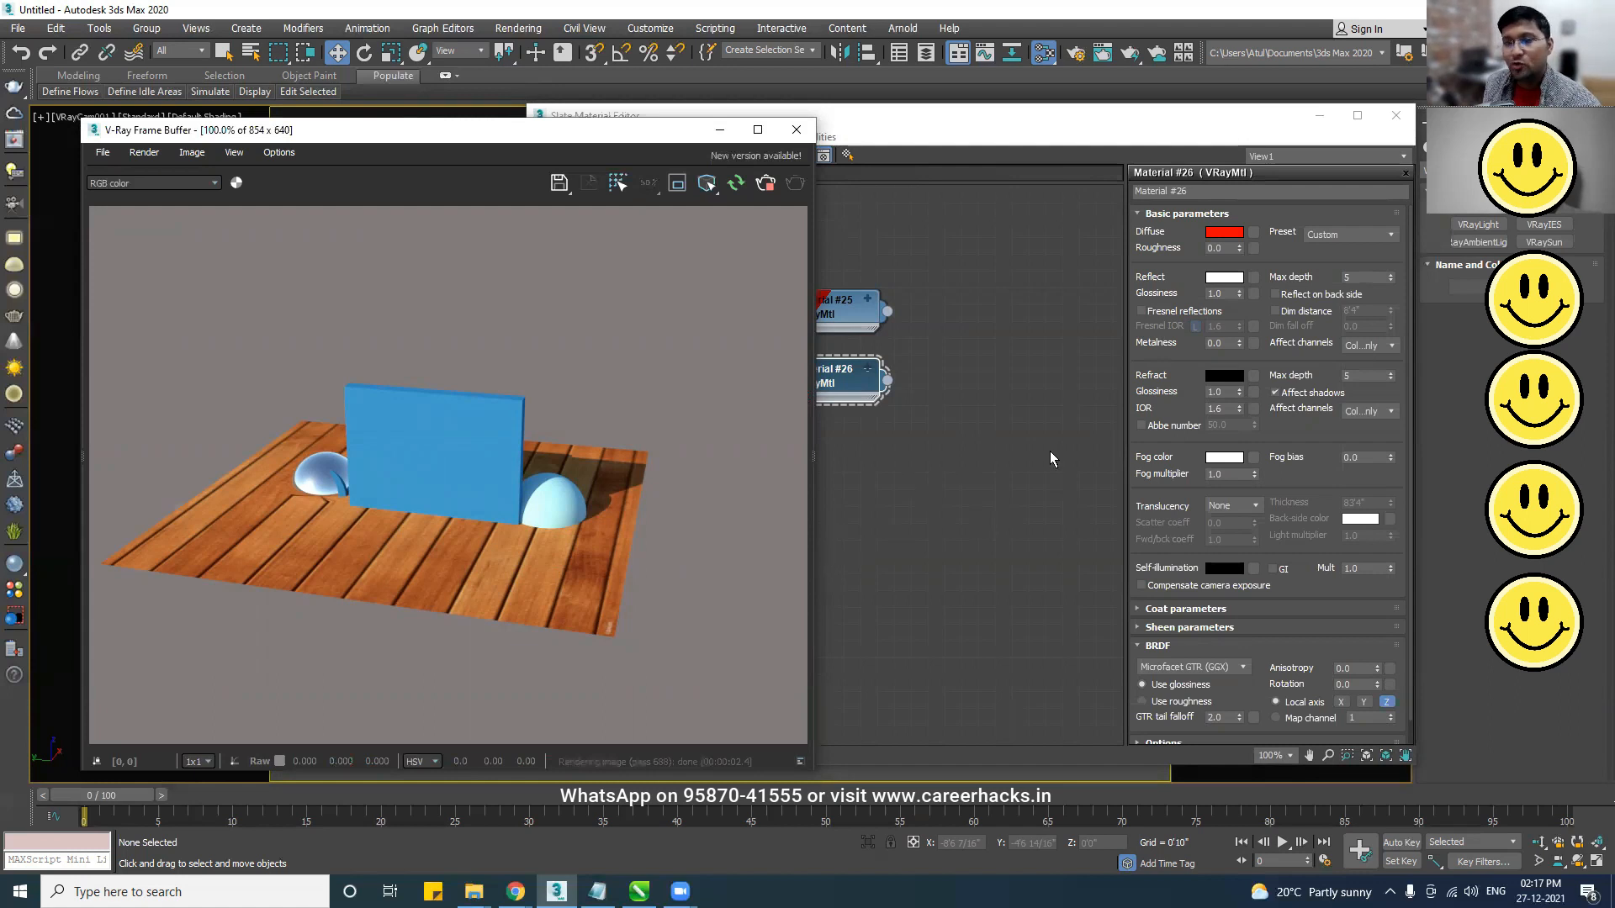
pyautogui.click(1162, 315)
pyautogui.click(326, 533)
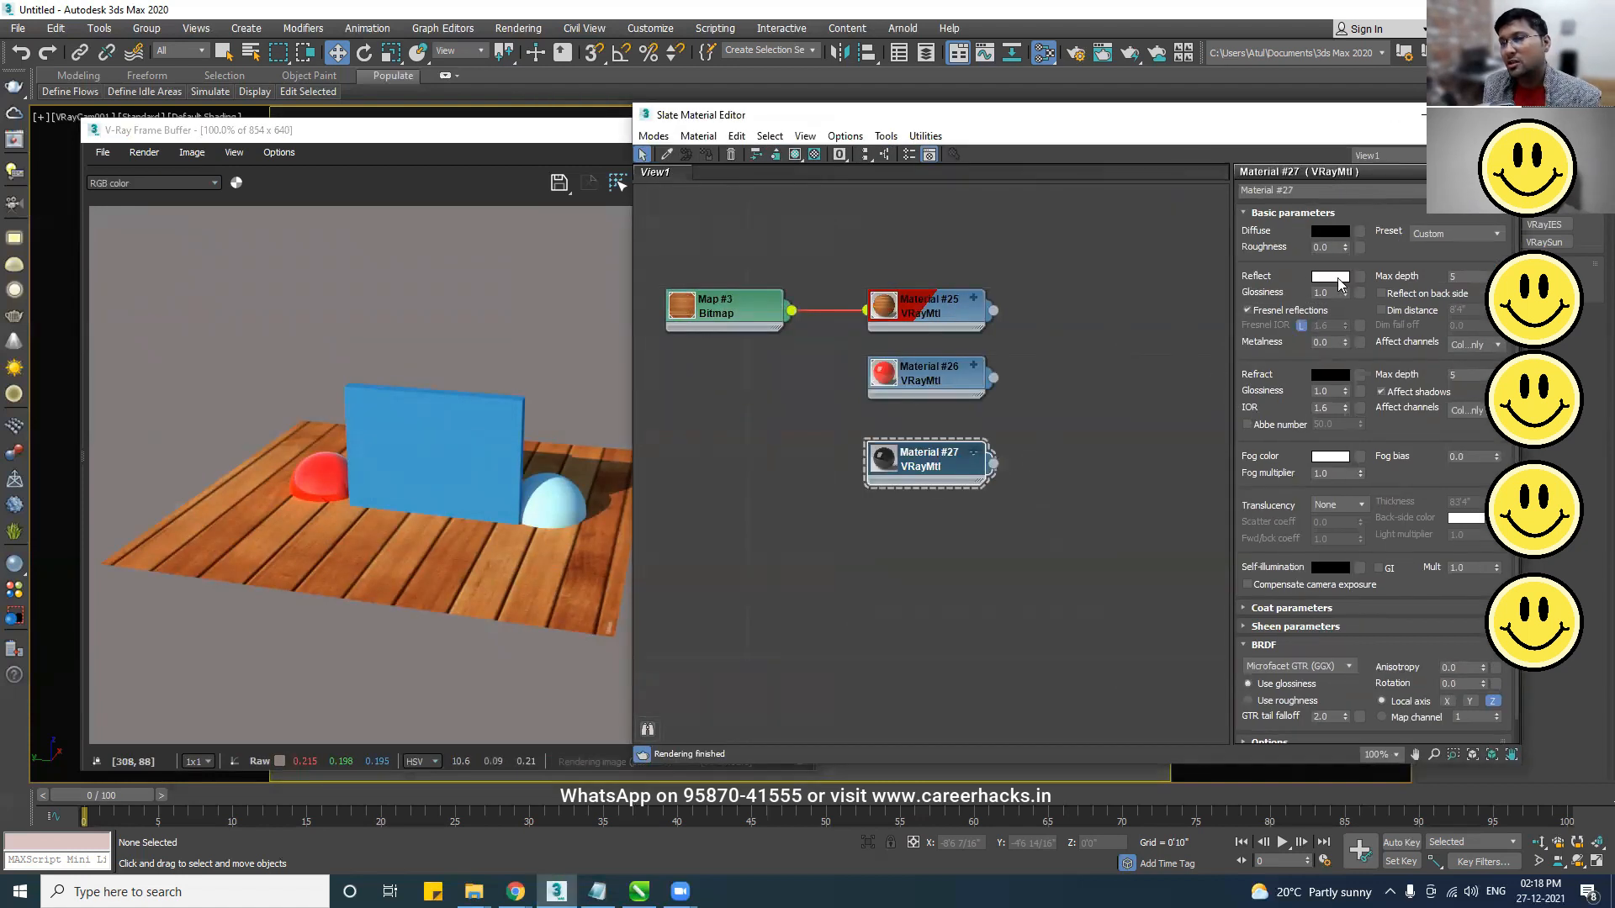
# - Keep the new black VRayMtl's reflect colour at white (value 255) and turn off its Fresnel reflections
pyautogui.click(1330, 277)
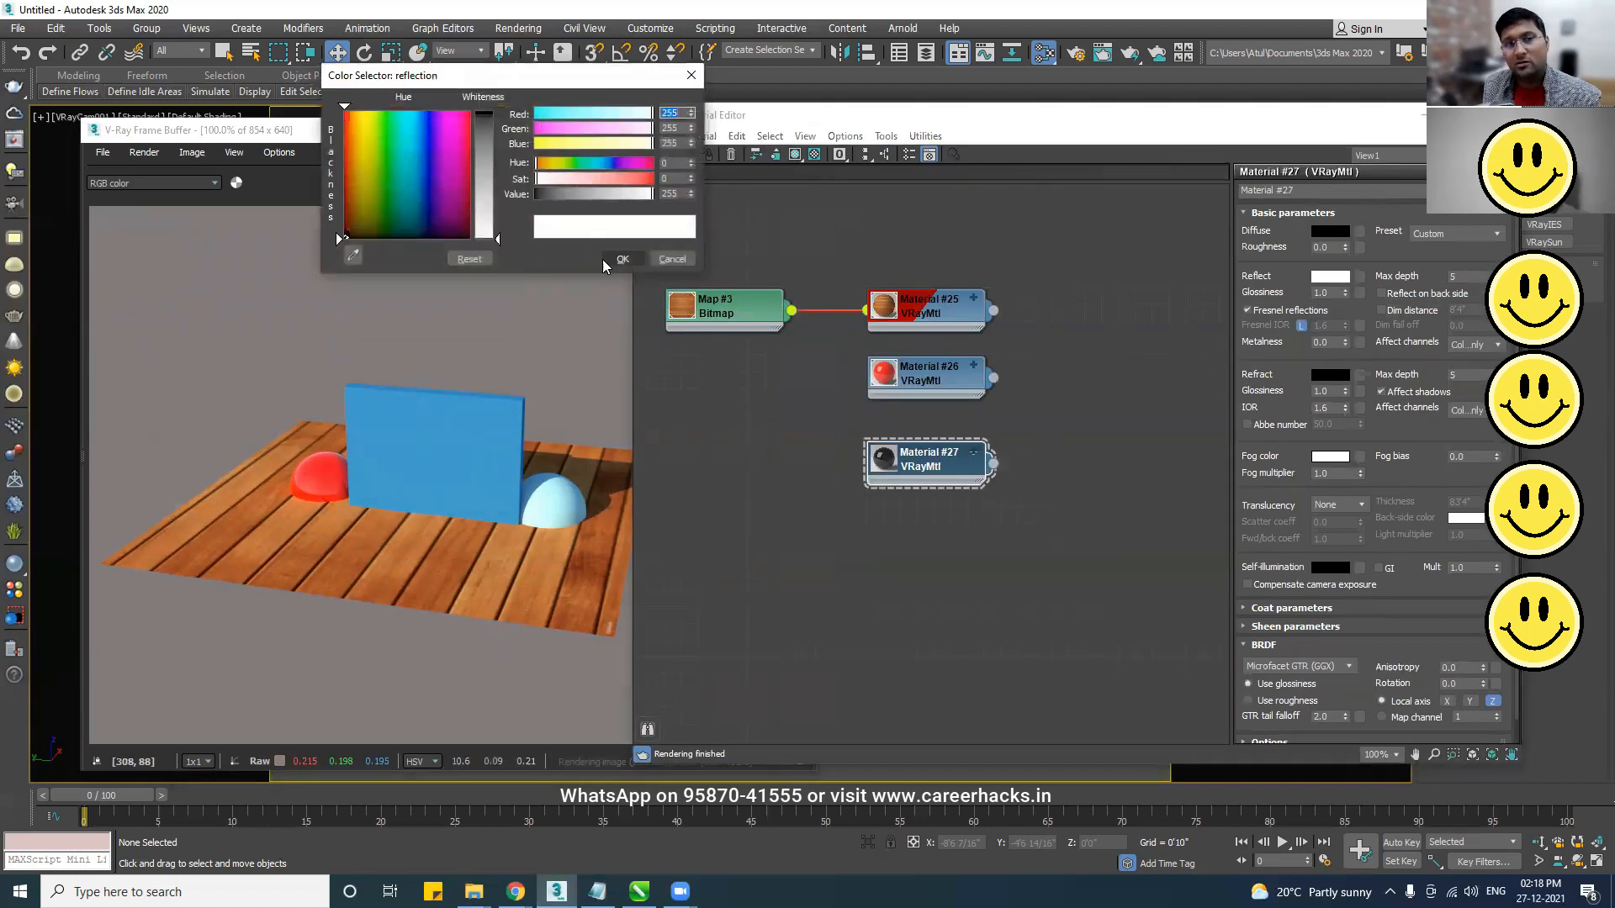
pyautogui.click(622, 259)
pyautogui.click(1274, 313)
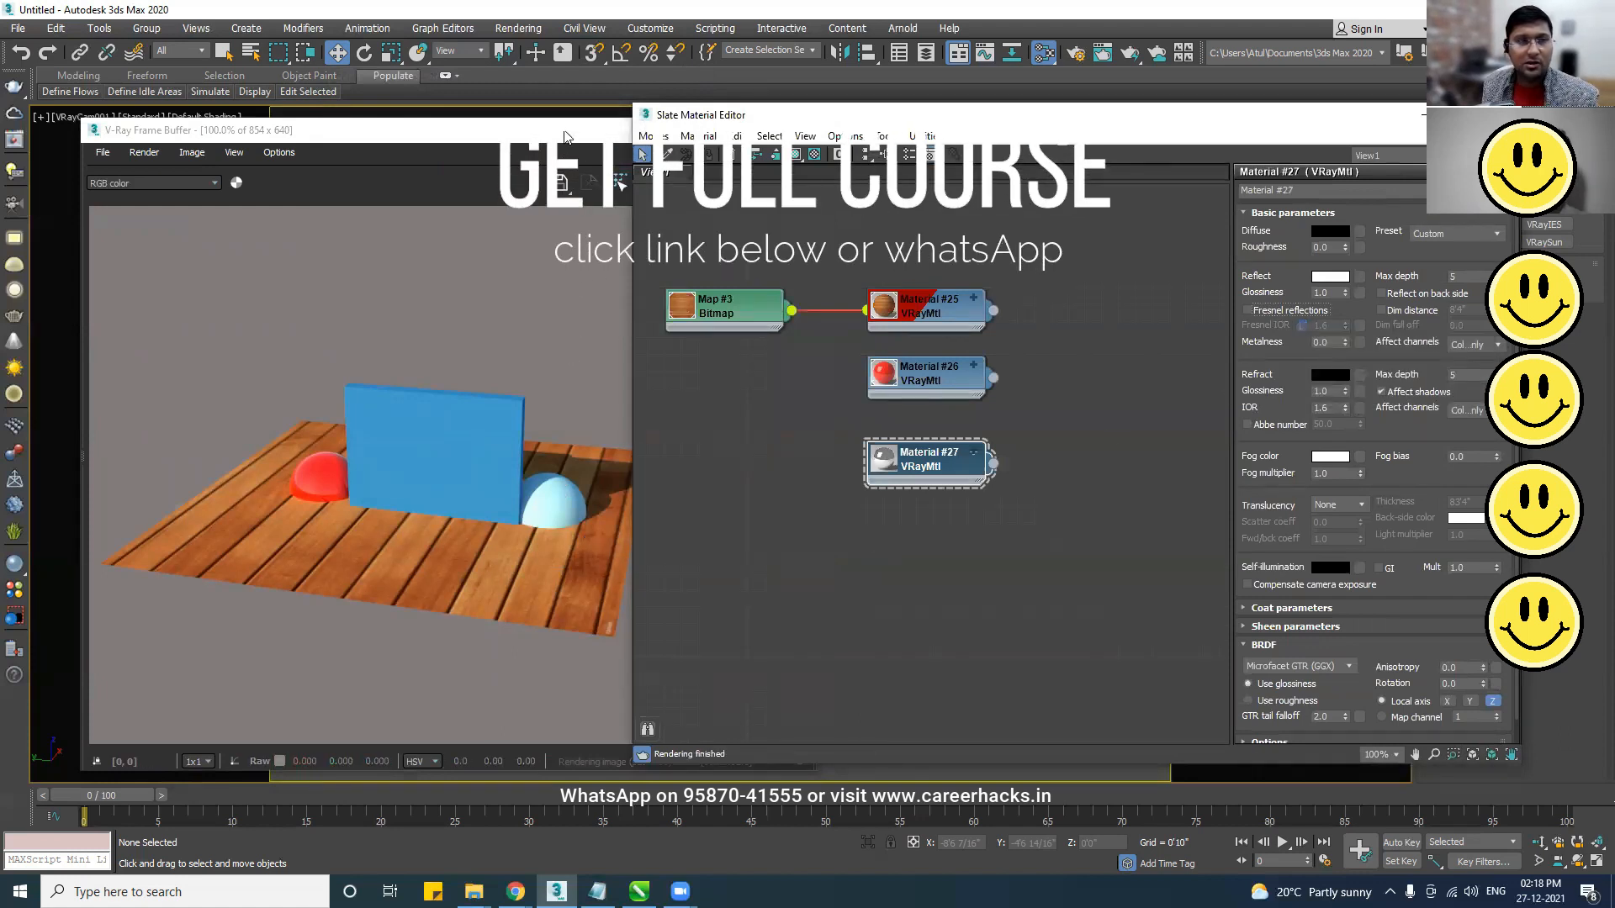
# - Assign the black reflective VRayMtl without Fresnel reflections to the light-blue hemisphere on the wooden floor
pyautogui.moveTo(530, 130); pyautogui.dragTo(484, 682)
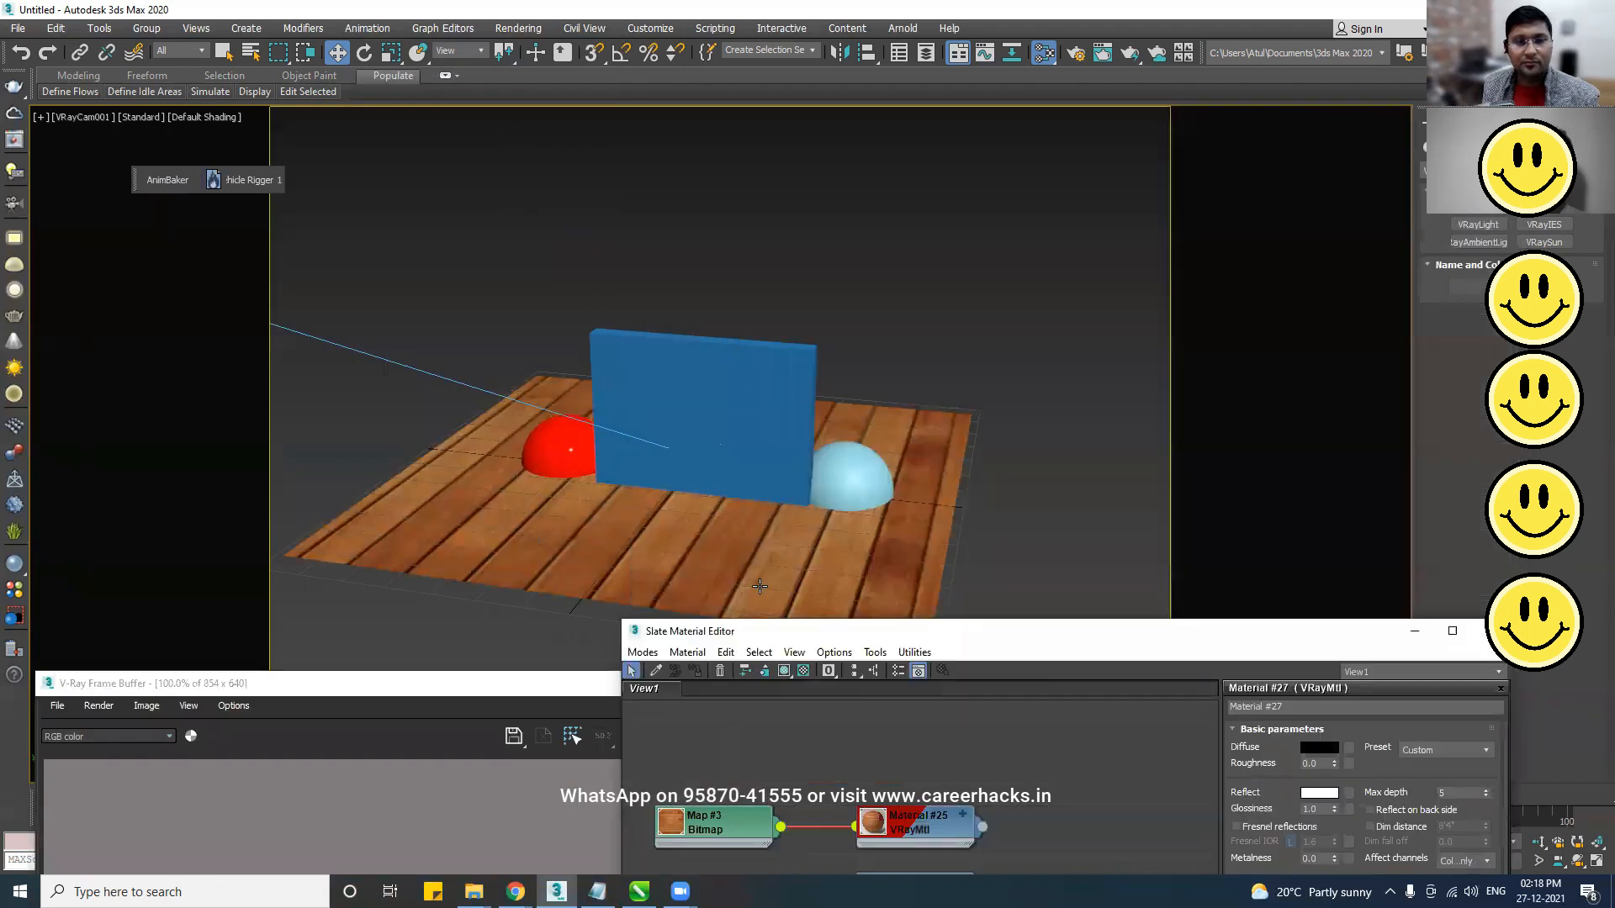
pyautogui.moveTo(770, 116); pyautogui.dragTo(758, 631)
pyautogui.click(844, 486)
pyautogui.moveTo(883, 632); pyautogui.dragTo(498, 118)
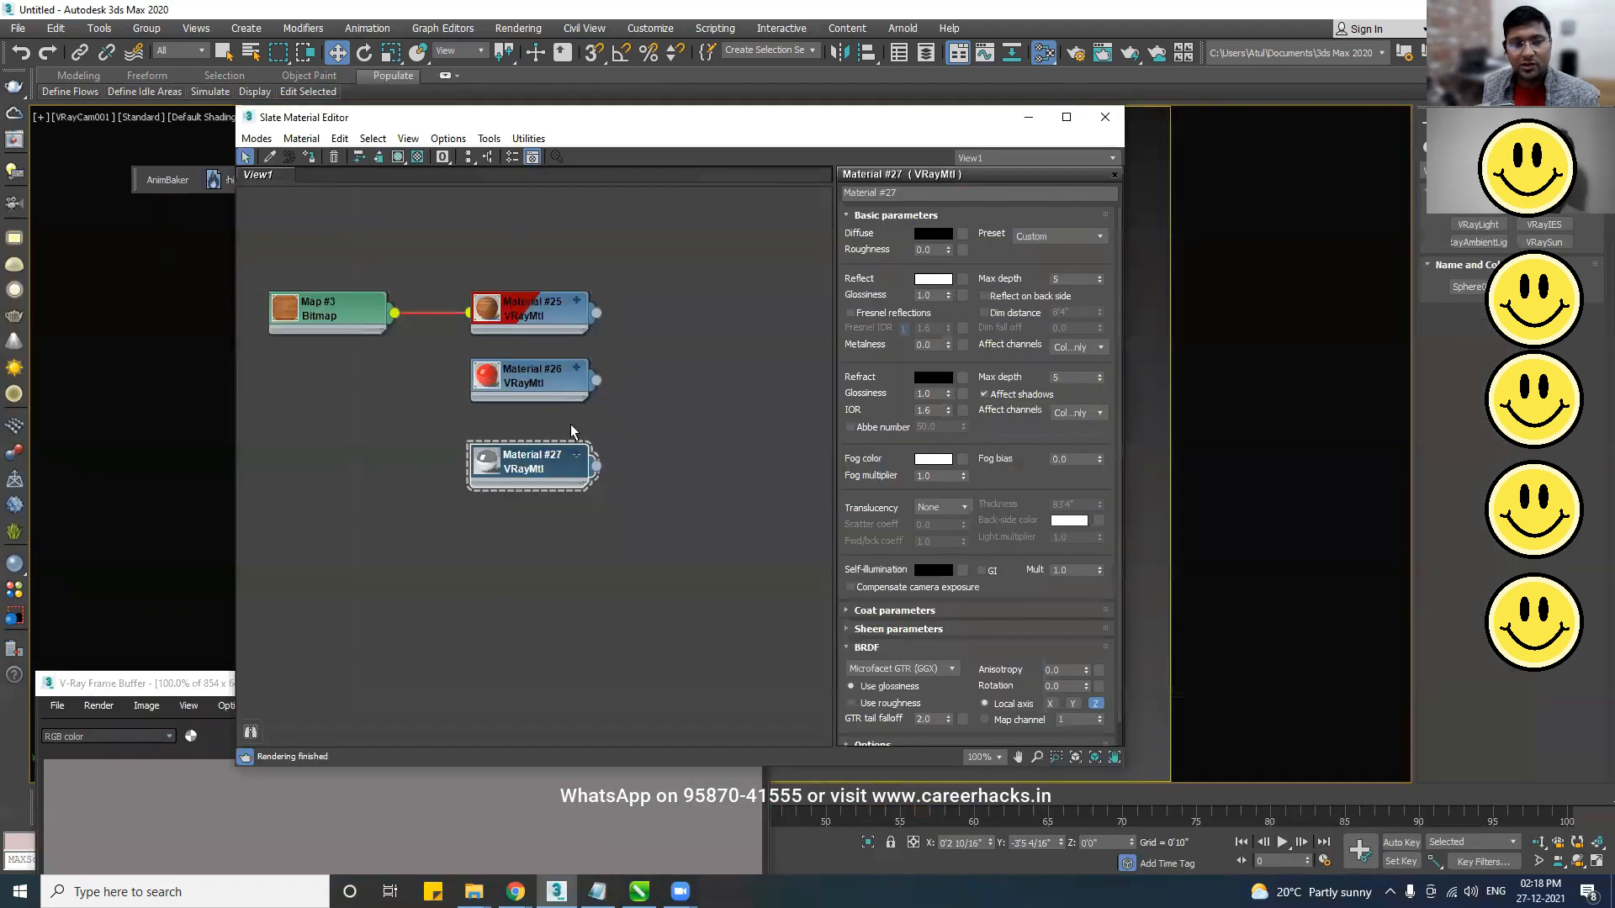
pyautogui.rightClick(576, 460)
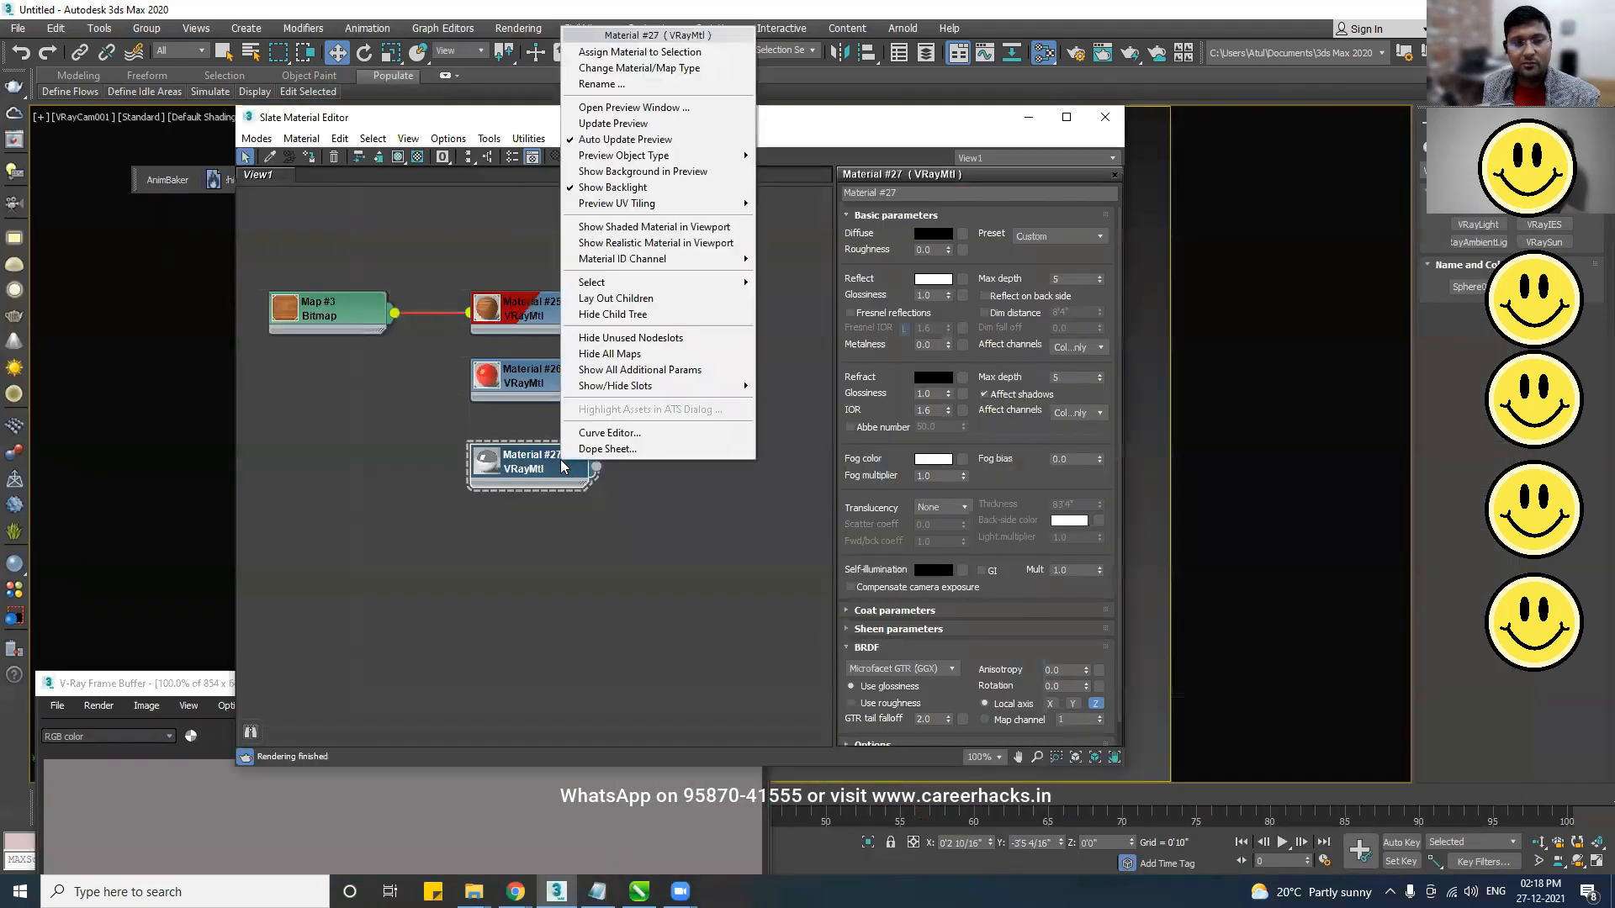
pyautogui.click(639, 52)
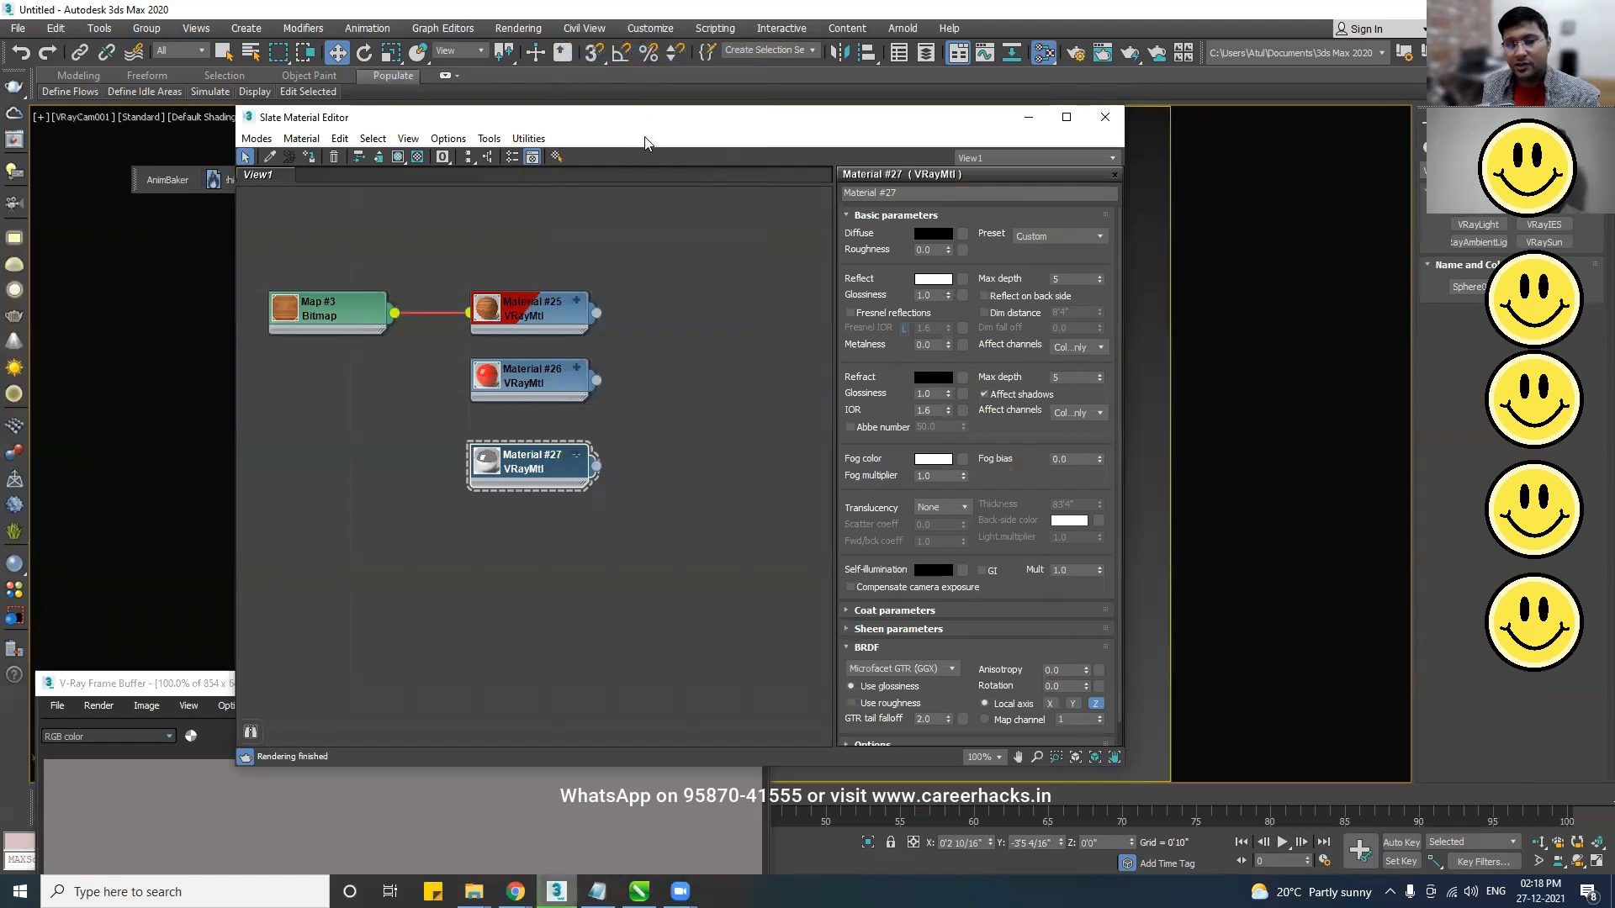
# - Examine the mirror hemisphere's reflections close up in the V-Ray render, keeping its material parameters in view
pyautogui.moveTo(644, 118); pyautogui.dragTo(1060, 72)
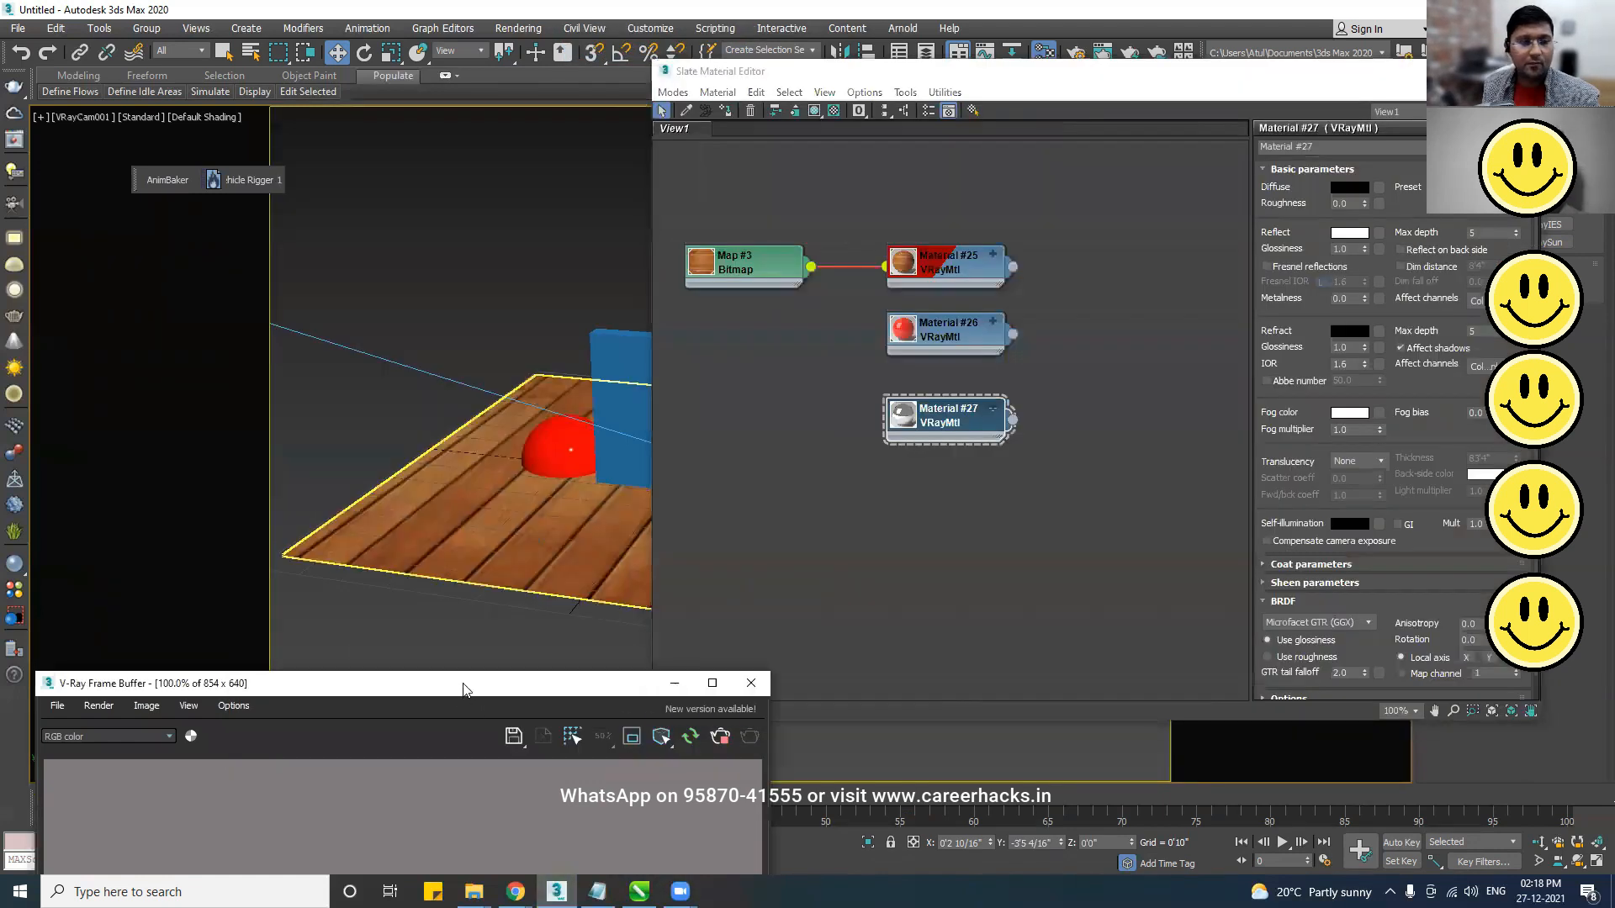
pyautogui.moveTo(463, 694); pyautogui.dragTo(637, 118)
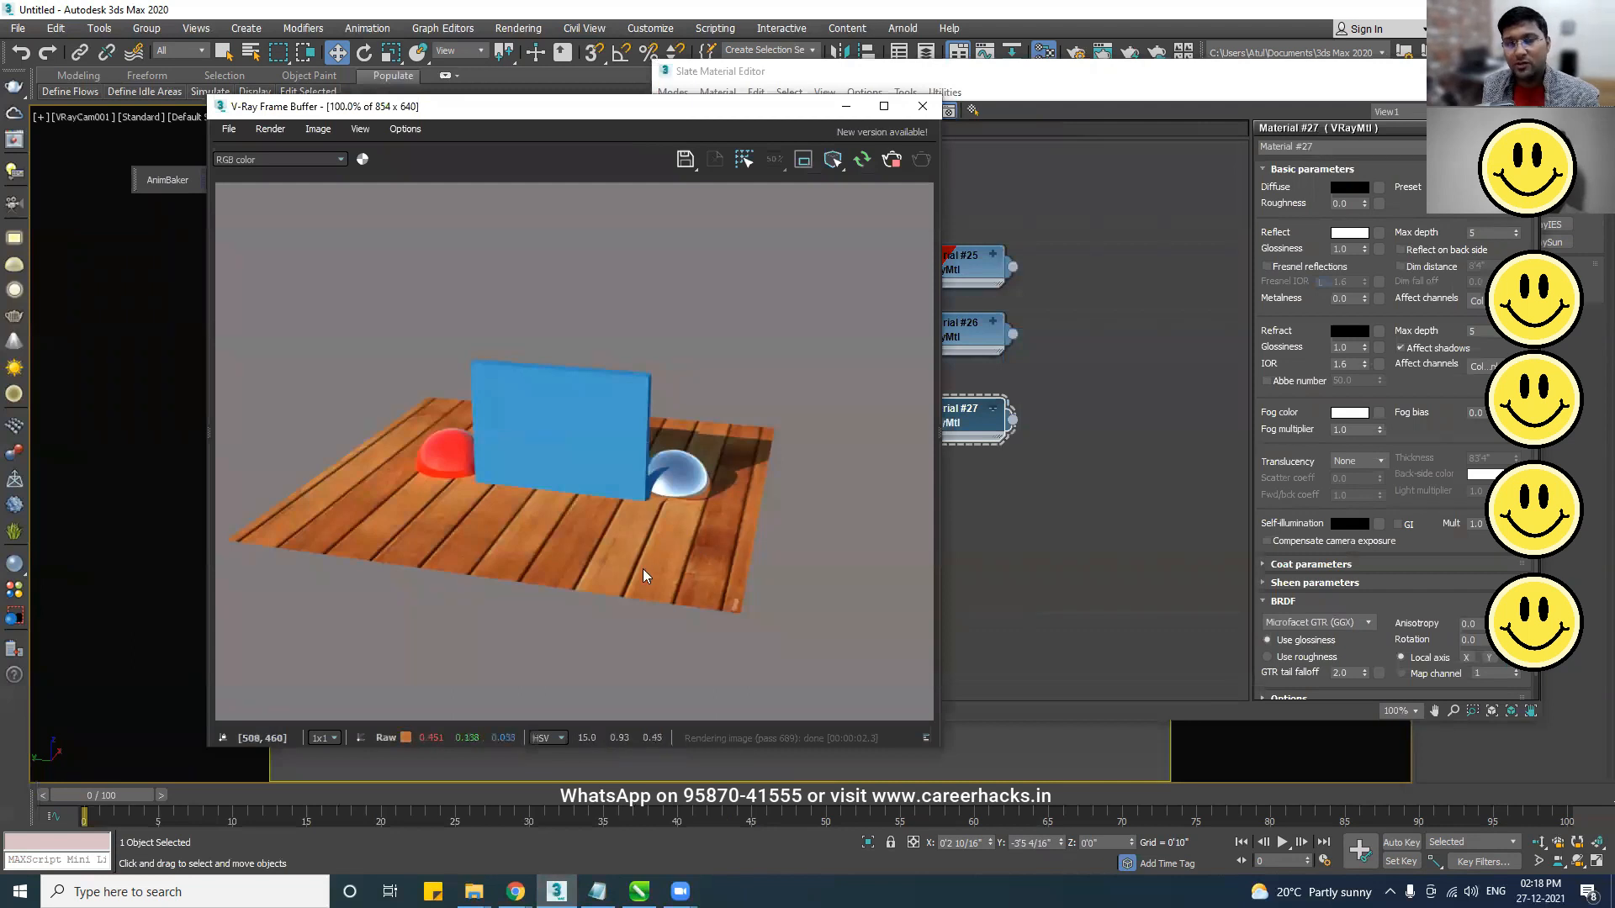
pyautogui.moveTo(695, 113); pyautogui.dragTo(587, 97)
pyautogui.scroll(1, 580, 496)
pyautogui.scroll(-1, 587, 522)
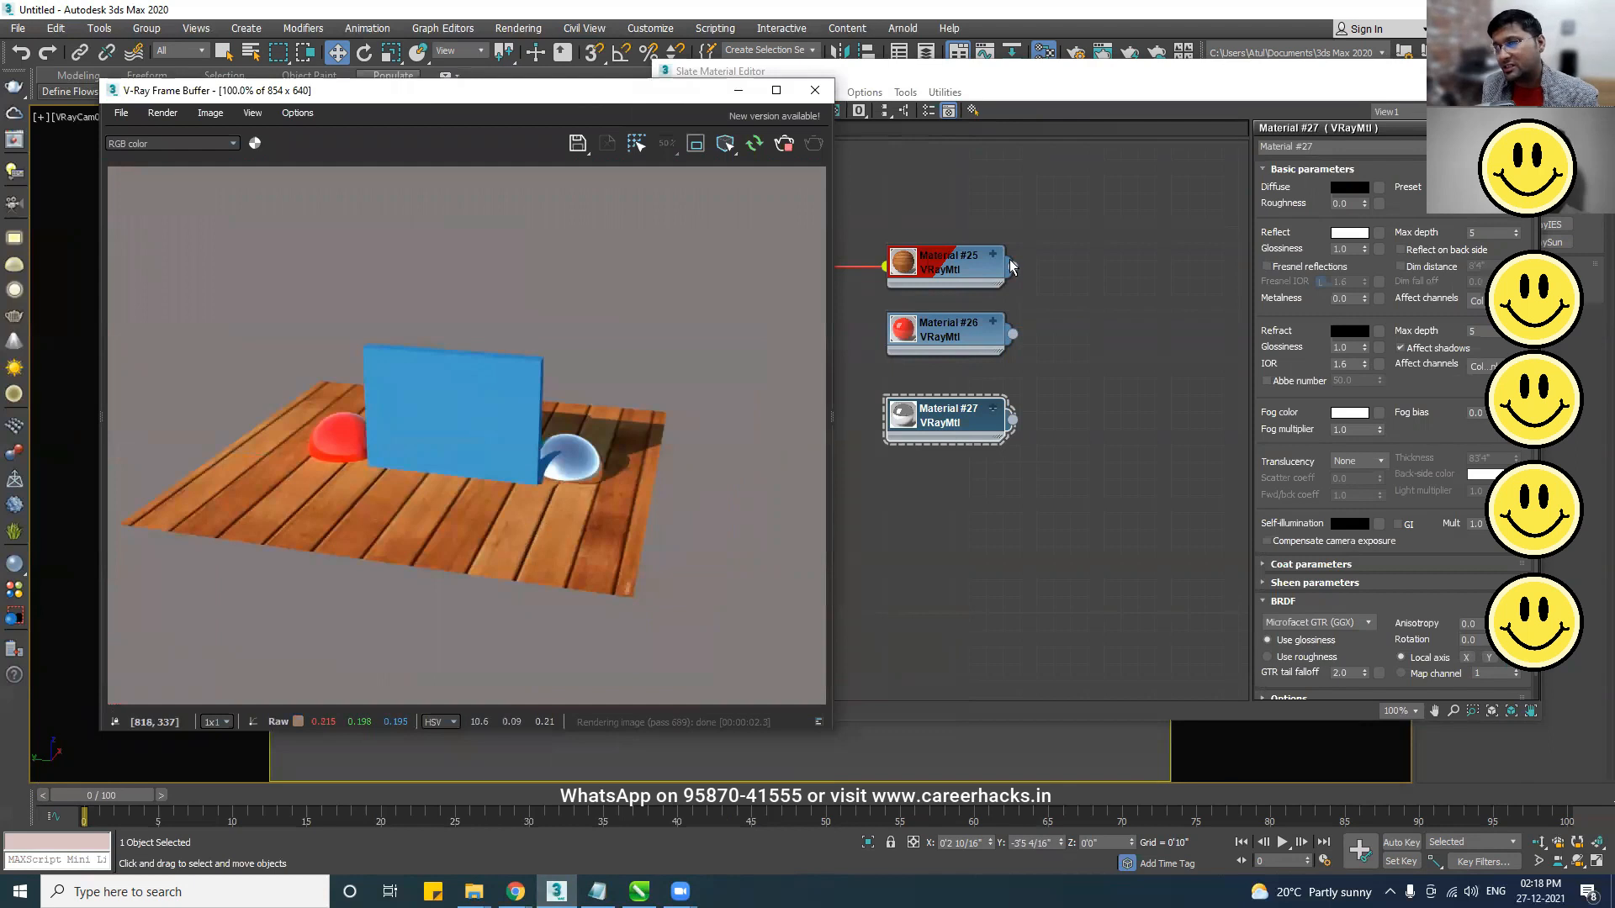
pyautogui.moveTo(1021, 75); pyautogui.dragTo(901, 97)
pyautogui.click(469, 93)
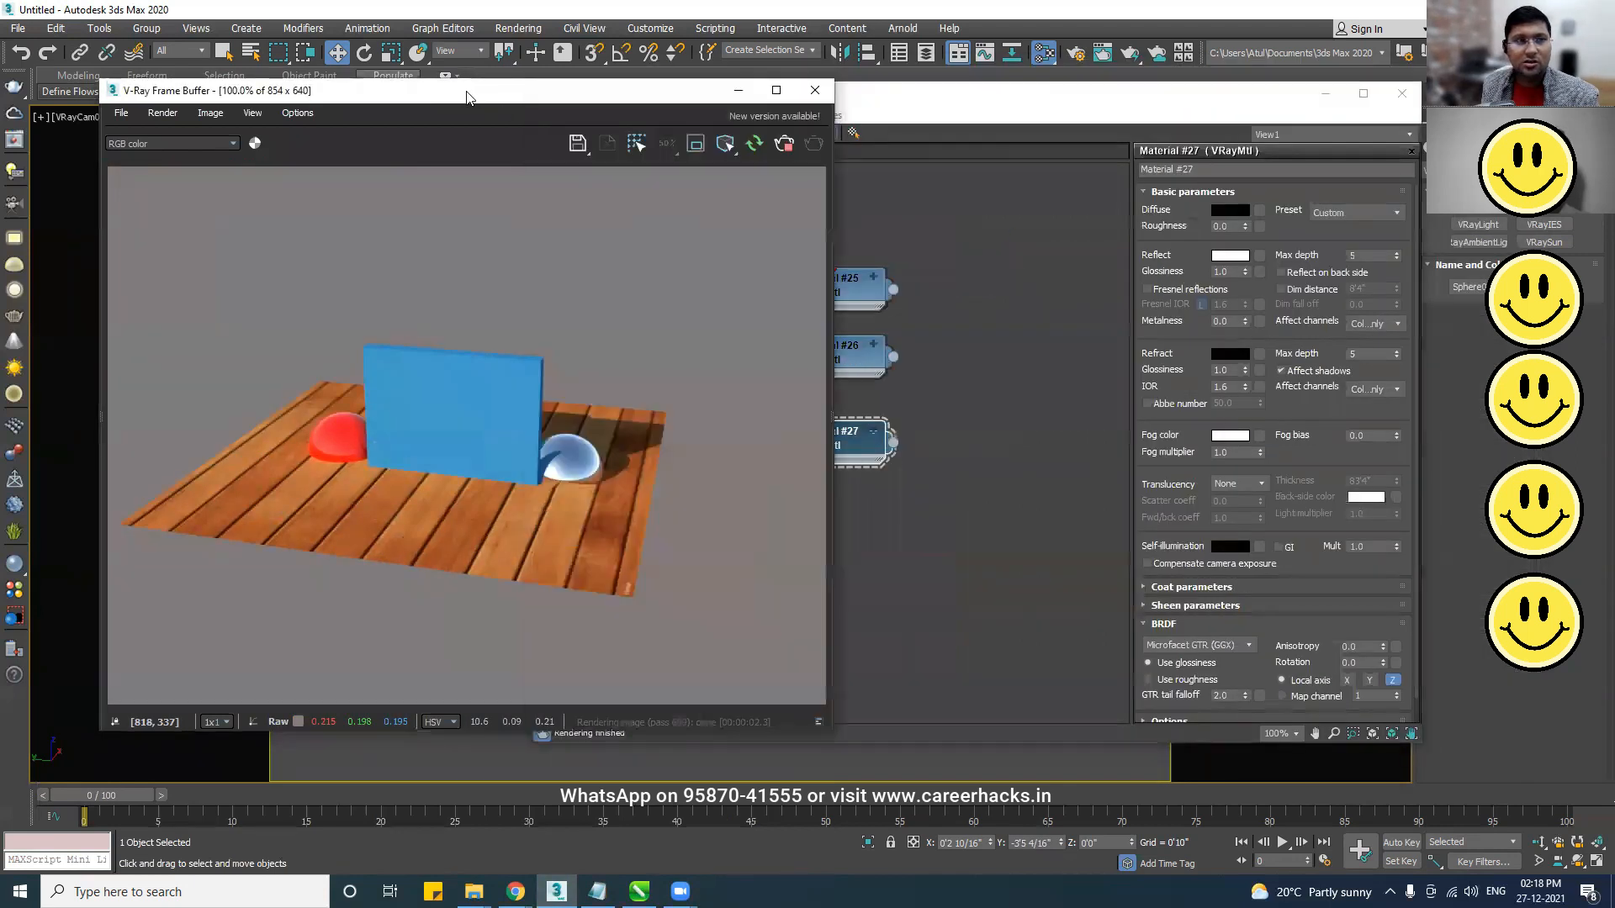
pyautogui.moveTo(468, 96); pyautogui.dragTo(378, 96)
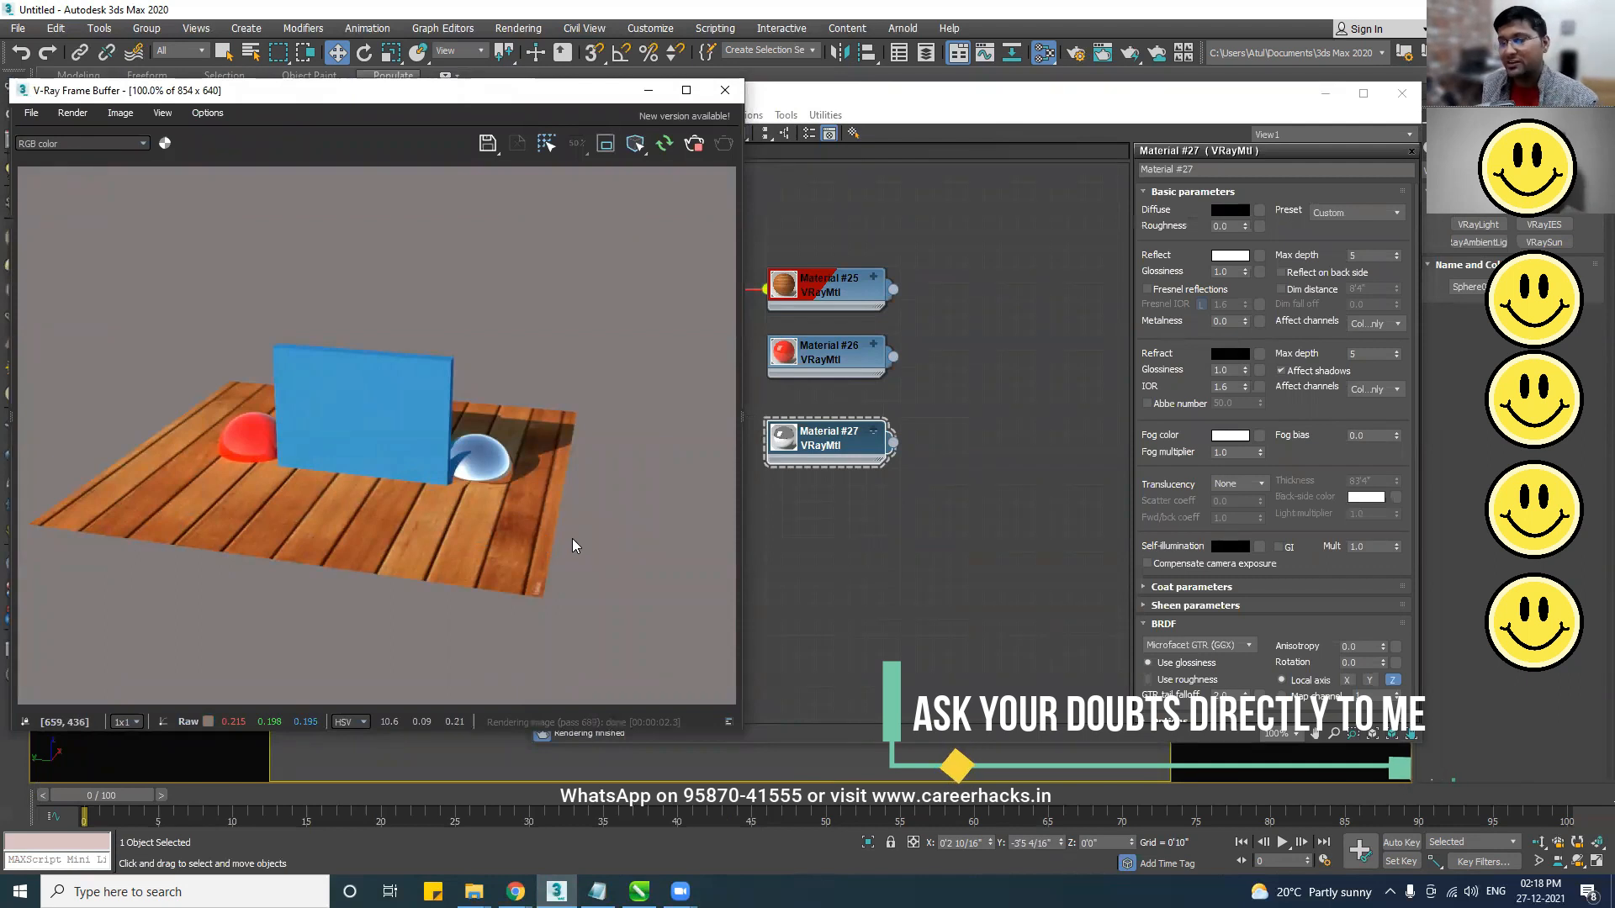
pyautogui.scroll(1, 486, 499)
pyautogui.scroll(1, 486, 499)
pyautogui.scroll(-1, 559, 447)
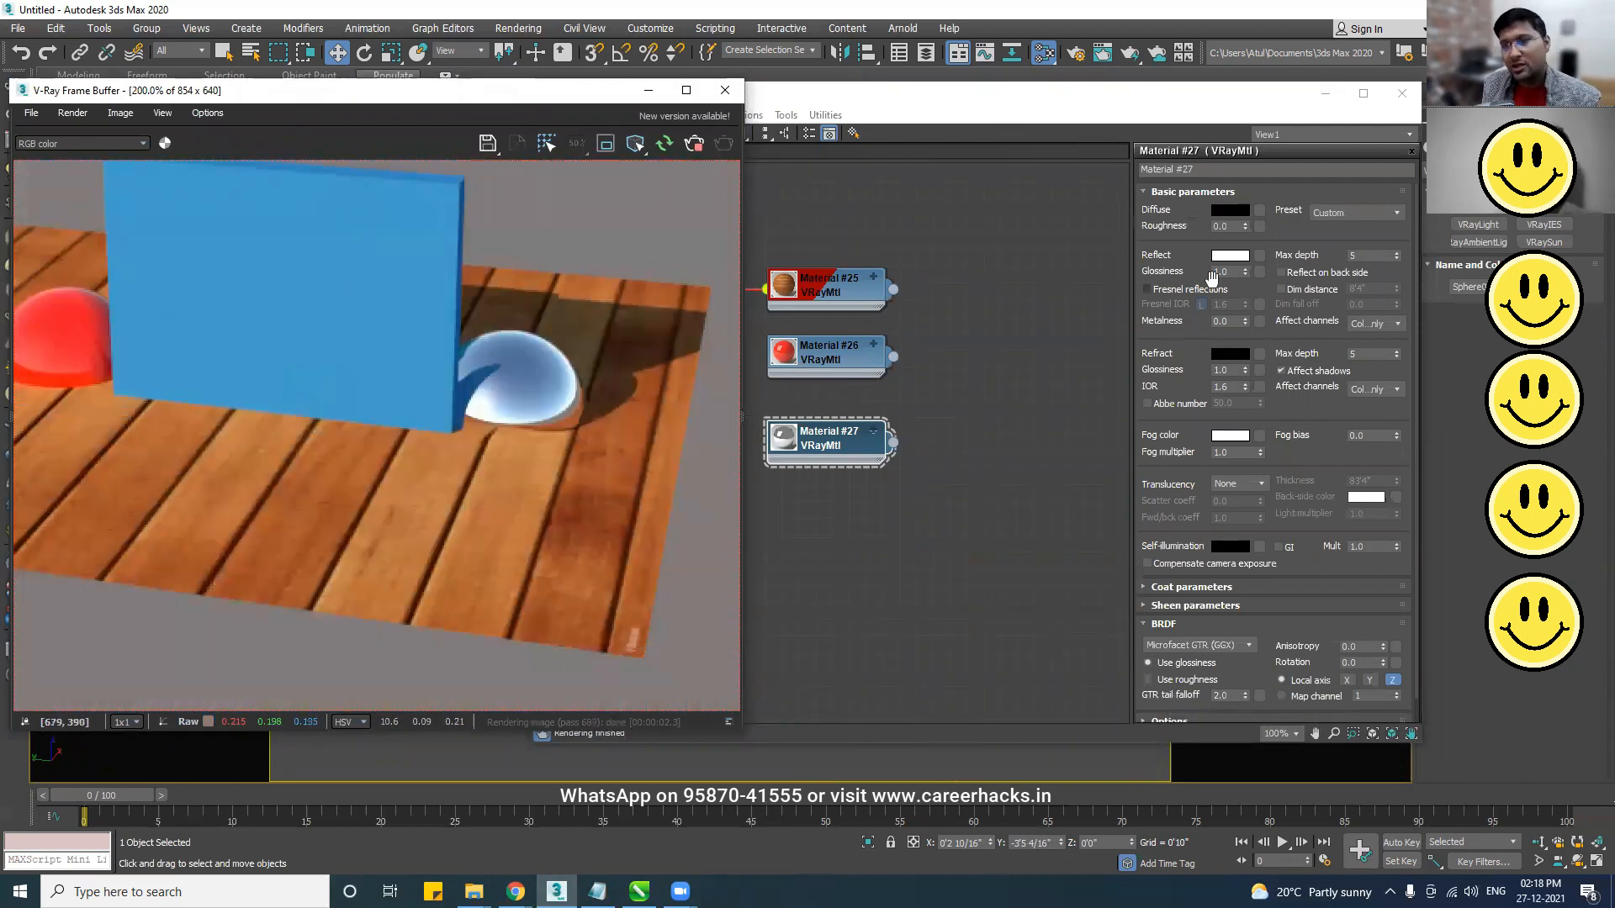
# - Try a reflection glossiness of 0.8 on the mirror hemisphere's VRayMtl and check it in the render
pyautogui.click(1227, 272)
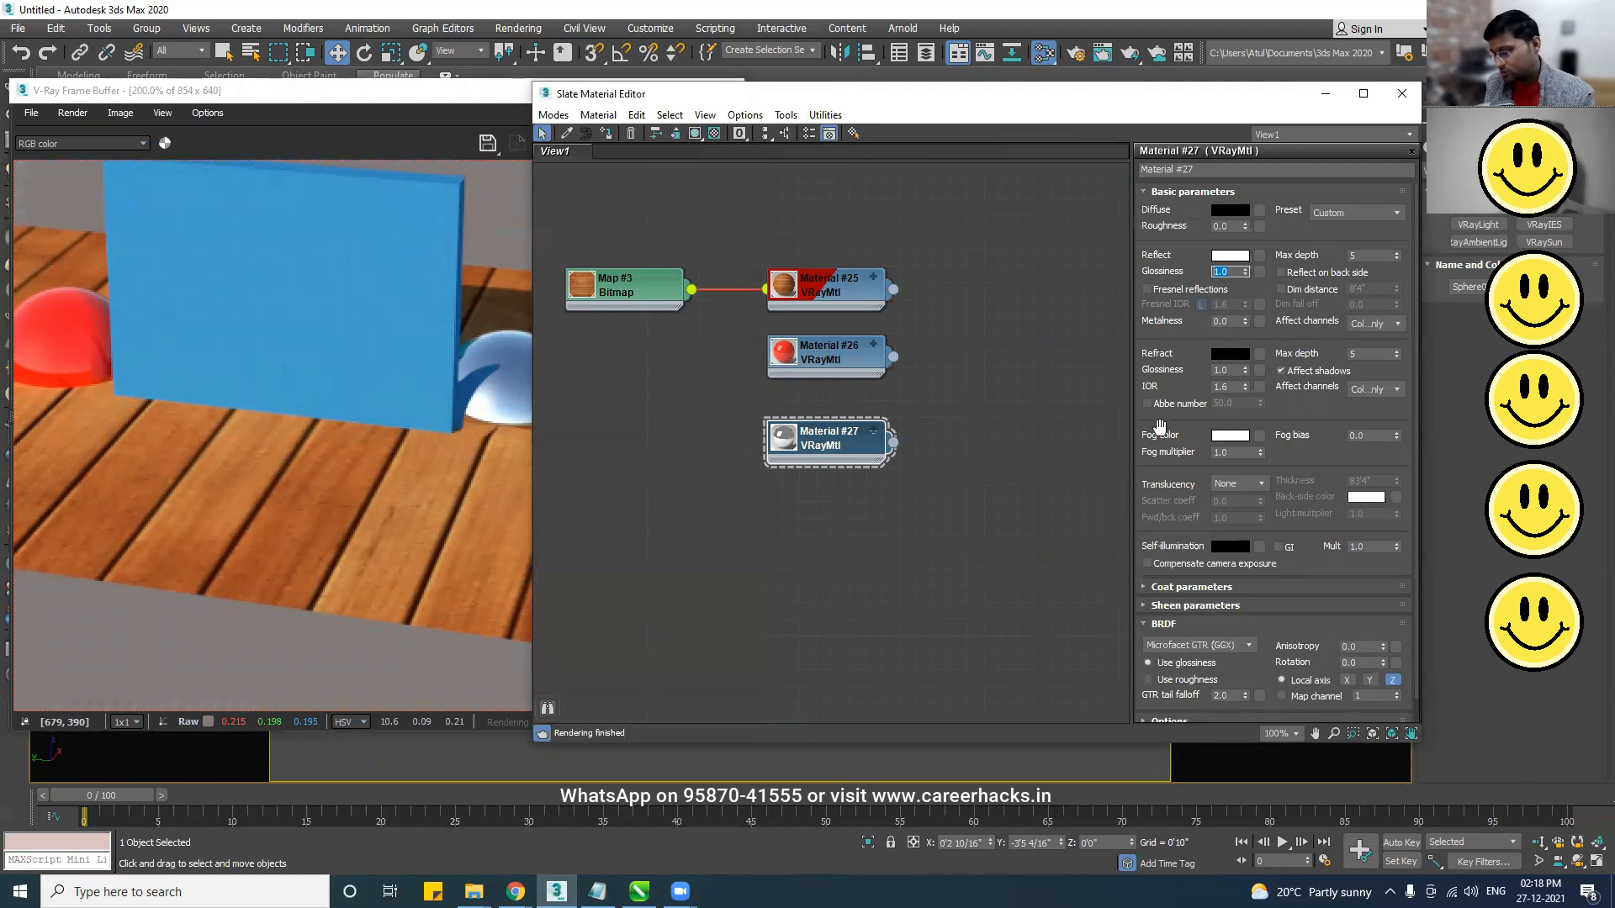
pyautogui.write('0.8')
pyautogui.press('Return')
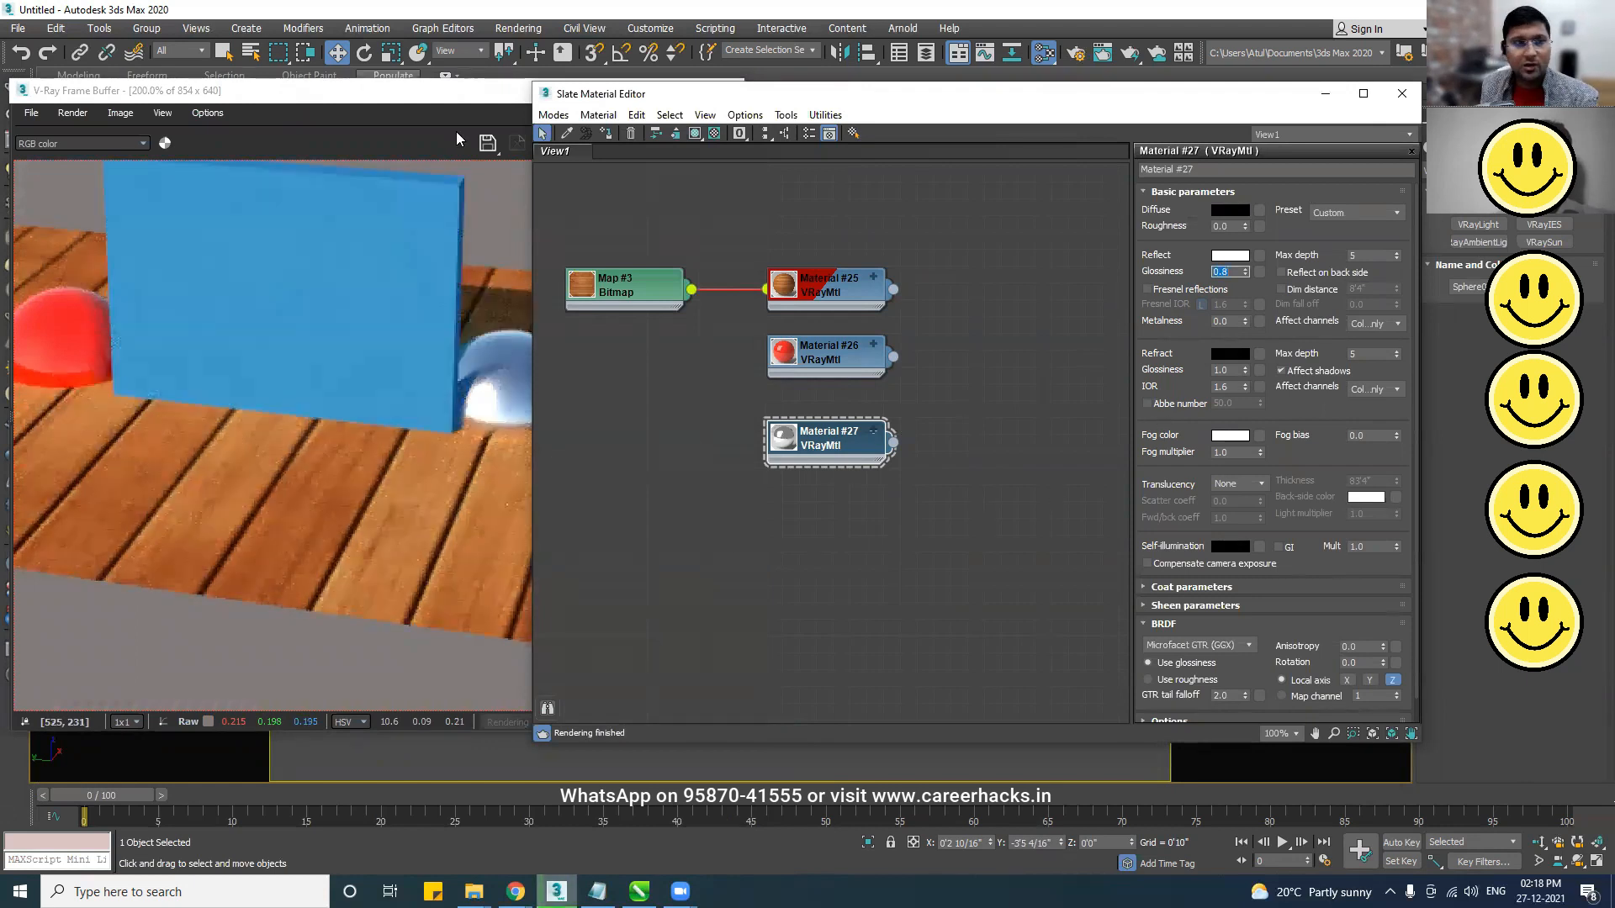
pyautogui.moveTo(469, 102); pyautogui.dragTo(439, 102)
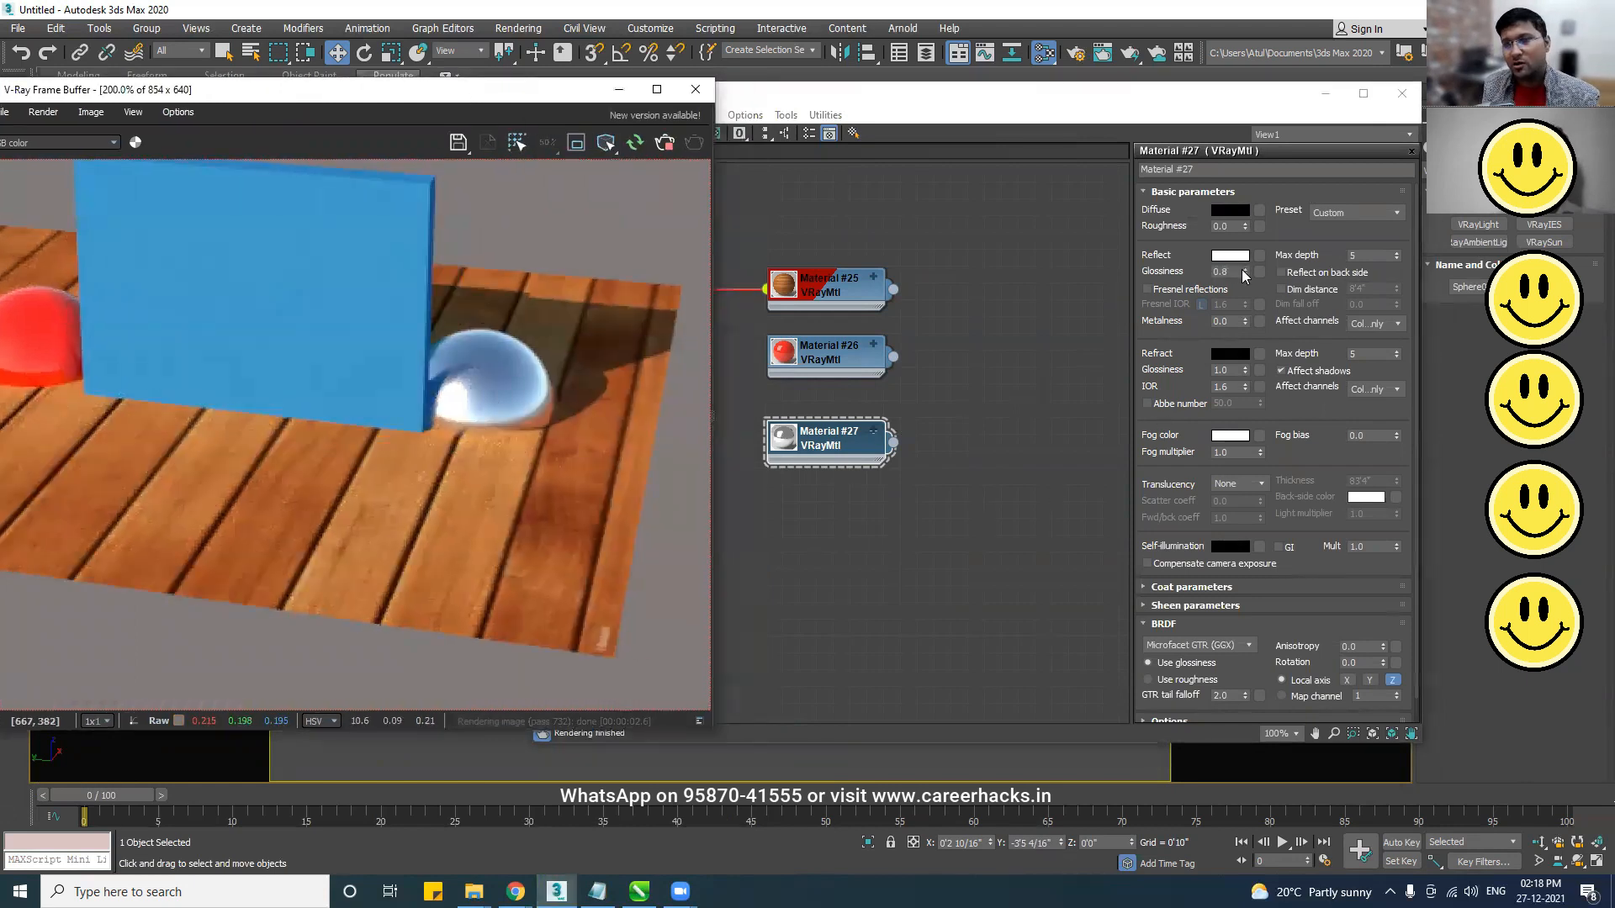
# - Set the mirror material's reflection glossiness to 0.7 and inspect the blurred hemisphere close up in the render
pyautogui.click(1100, 272)
pyautogui.write('0.7')
pyautogui.press('Return')
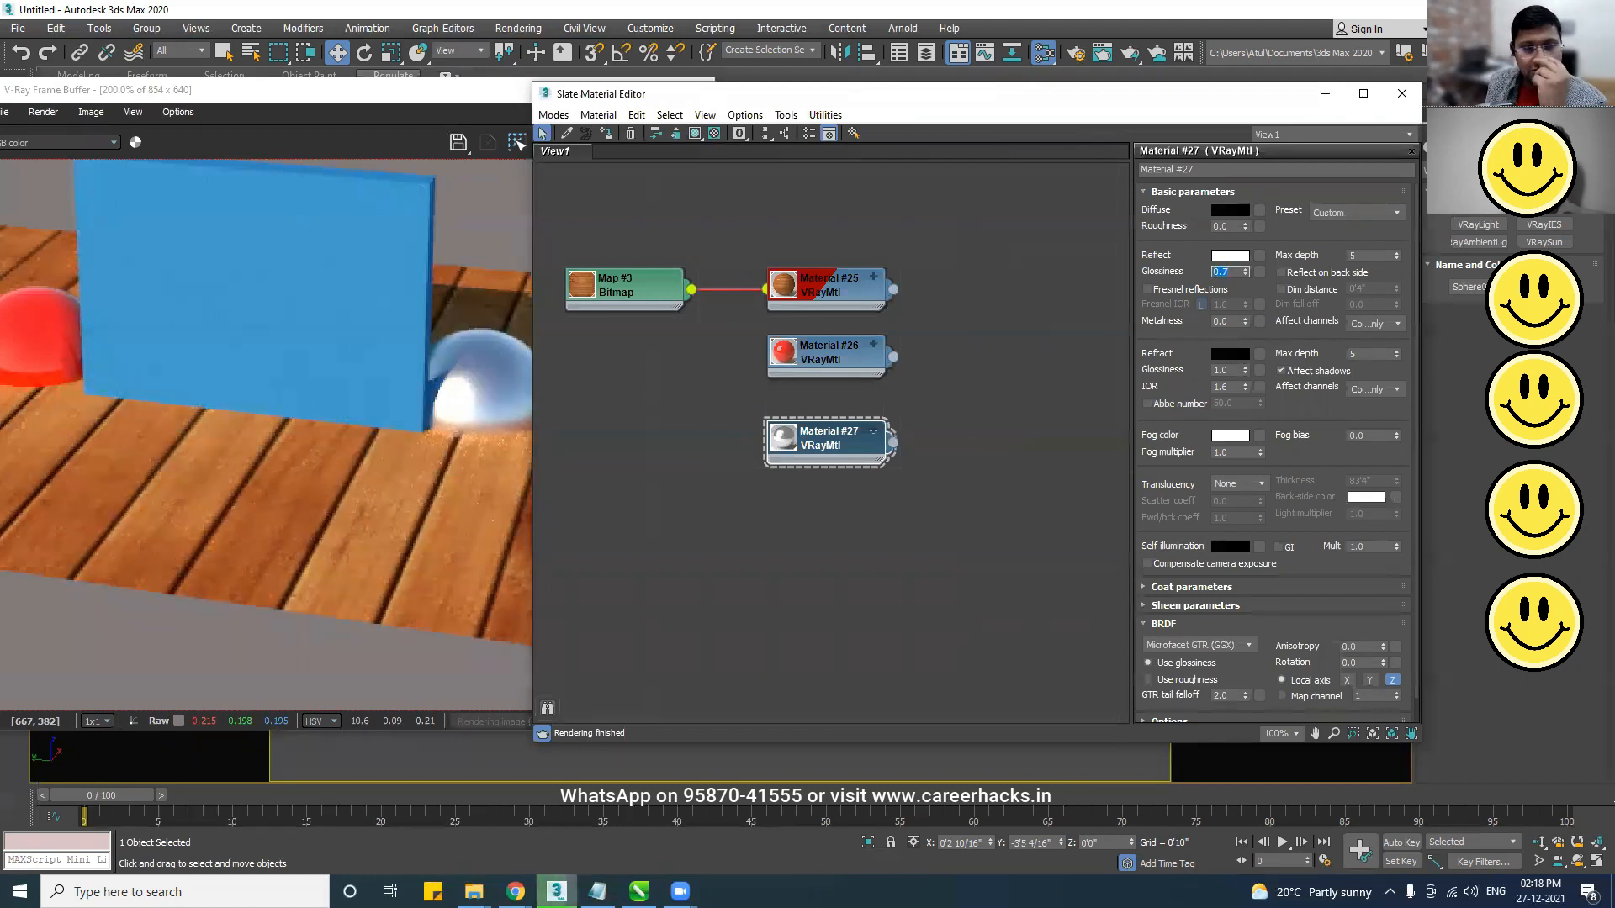
pyautogui.click(358, 386)
pyautogui.scroll(1, 555, 453)
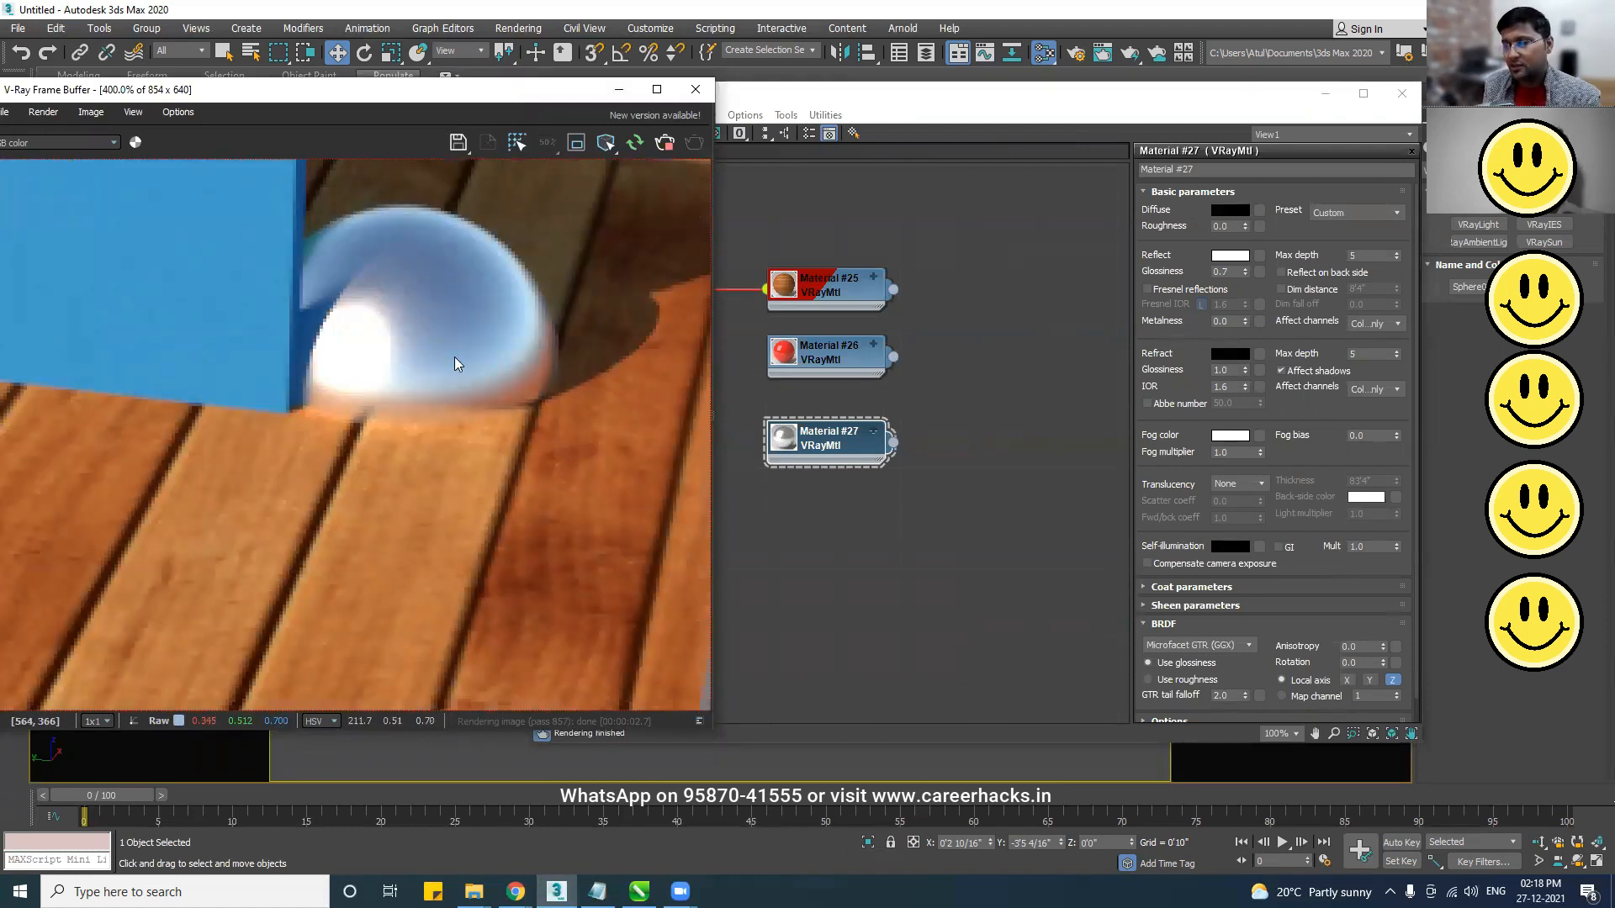
pyautogui.scroll(-2, 496, 434)
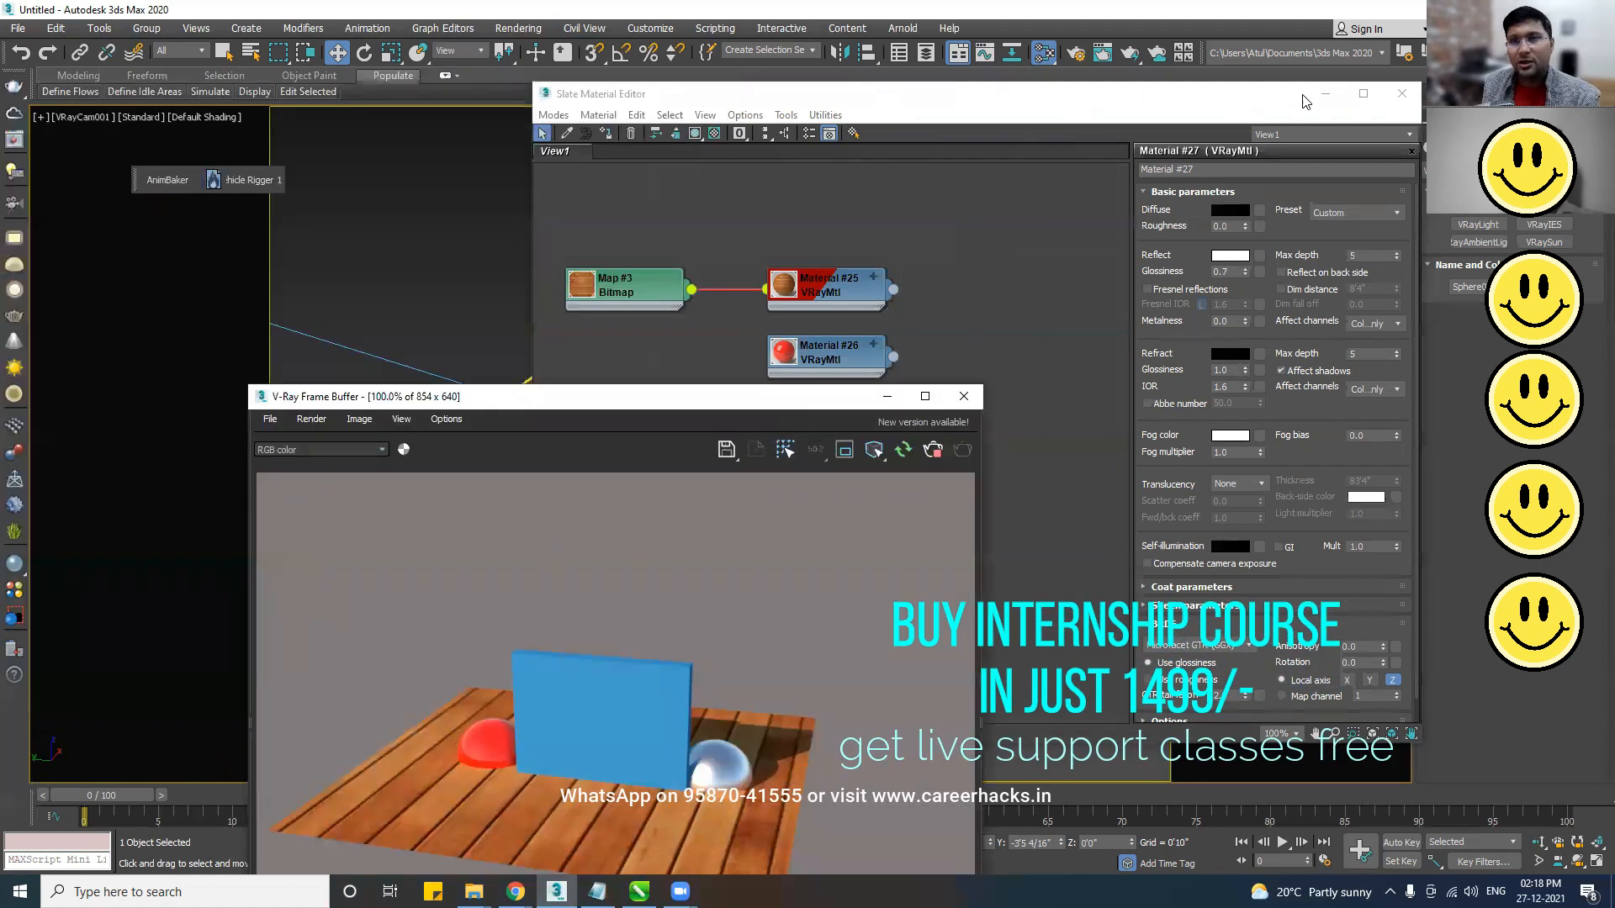
# - Copy the blue wall toward the front edge of the wooden floor
pyautogui.click(1308, 99)
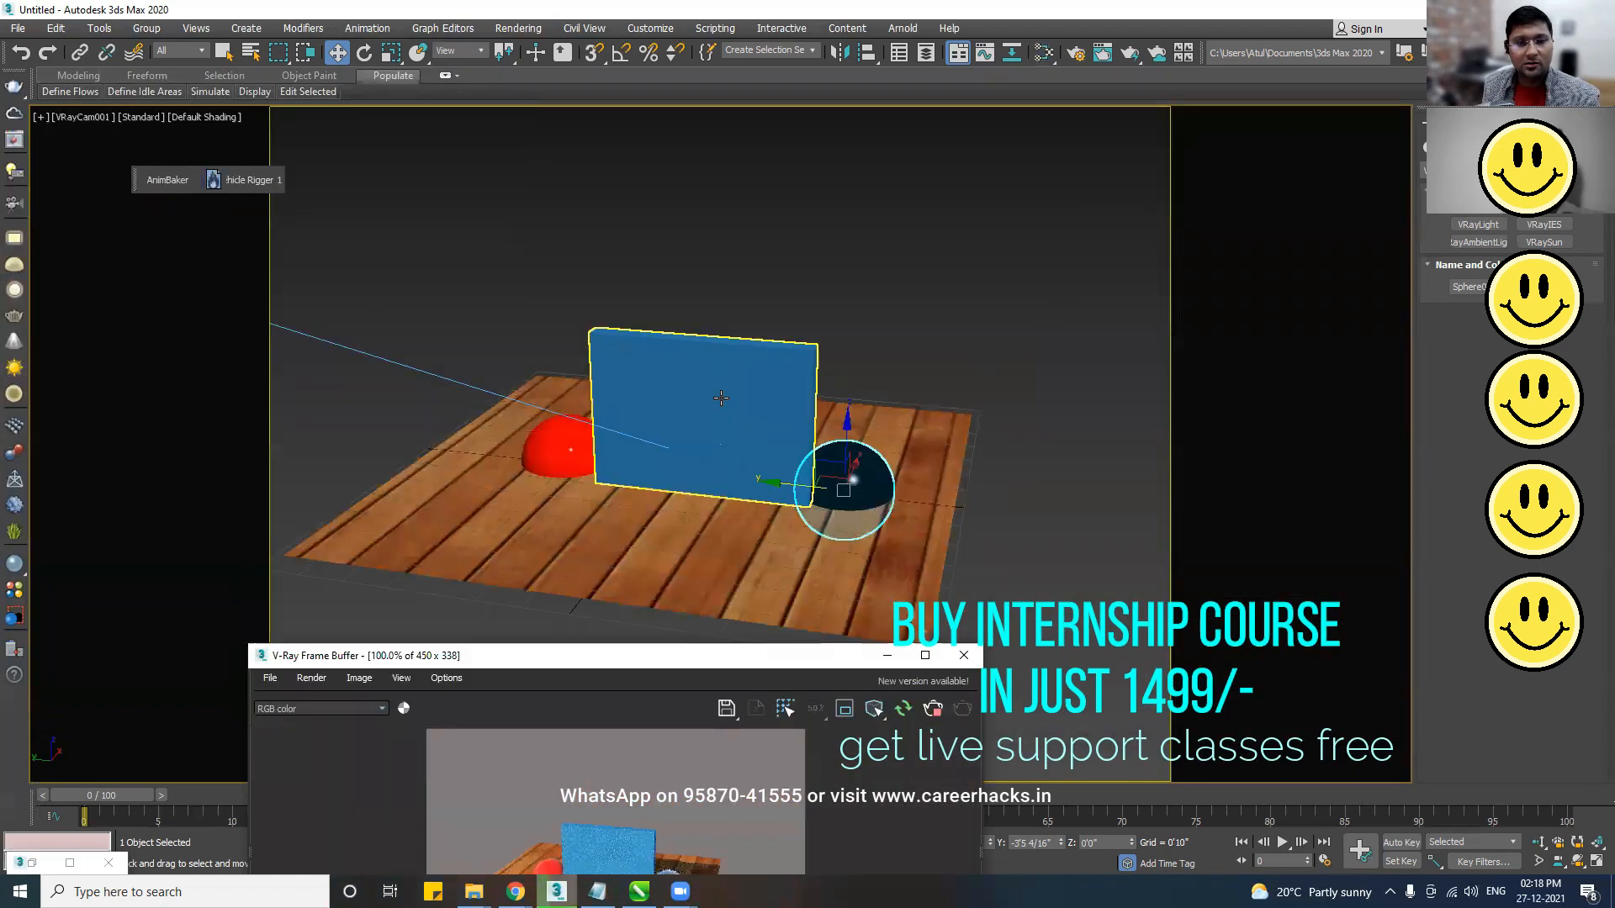
pyautogui.click(717, 471)
pyautogui.keyDown('shift'); pyautogui.moveTo(710, 478); pyautogui.dragTo(614, 593); pyautogui.keyUp('shift')
pyautogui.click(814, 516)
# - Scale the copied wall's length down to a narrow pillar and move it in front of the red hemisphere
pyautogui.press('r')
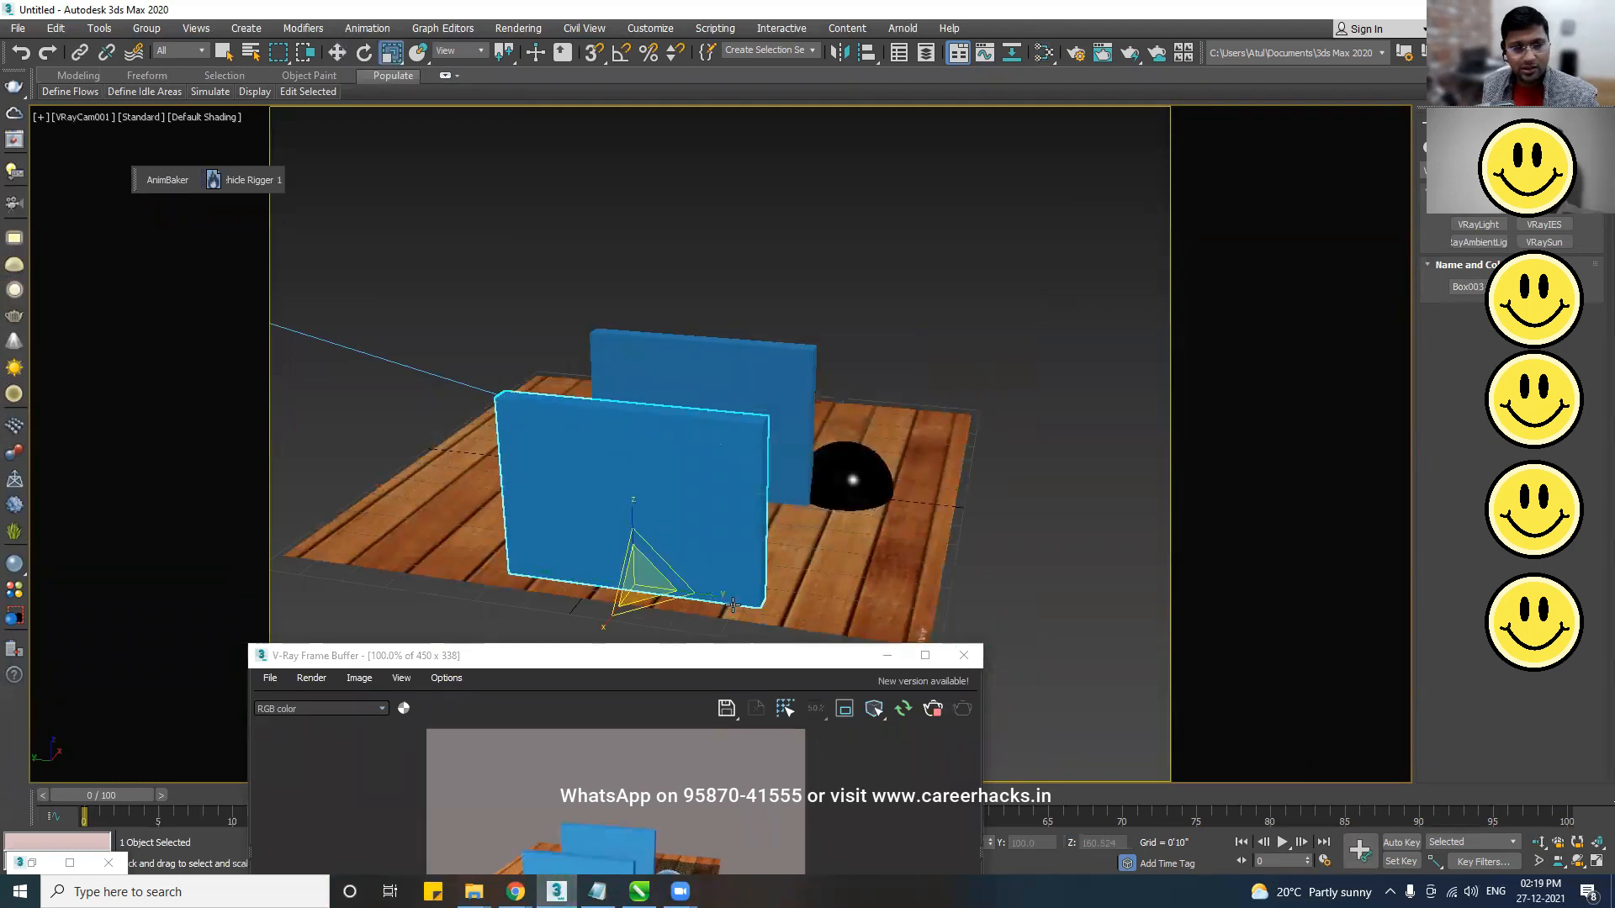
pyautogui.moveTo(614, 594); pyautogui.dragTo(241, 645)
pyautogui.press('w')
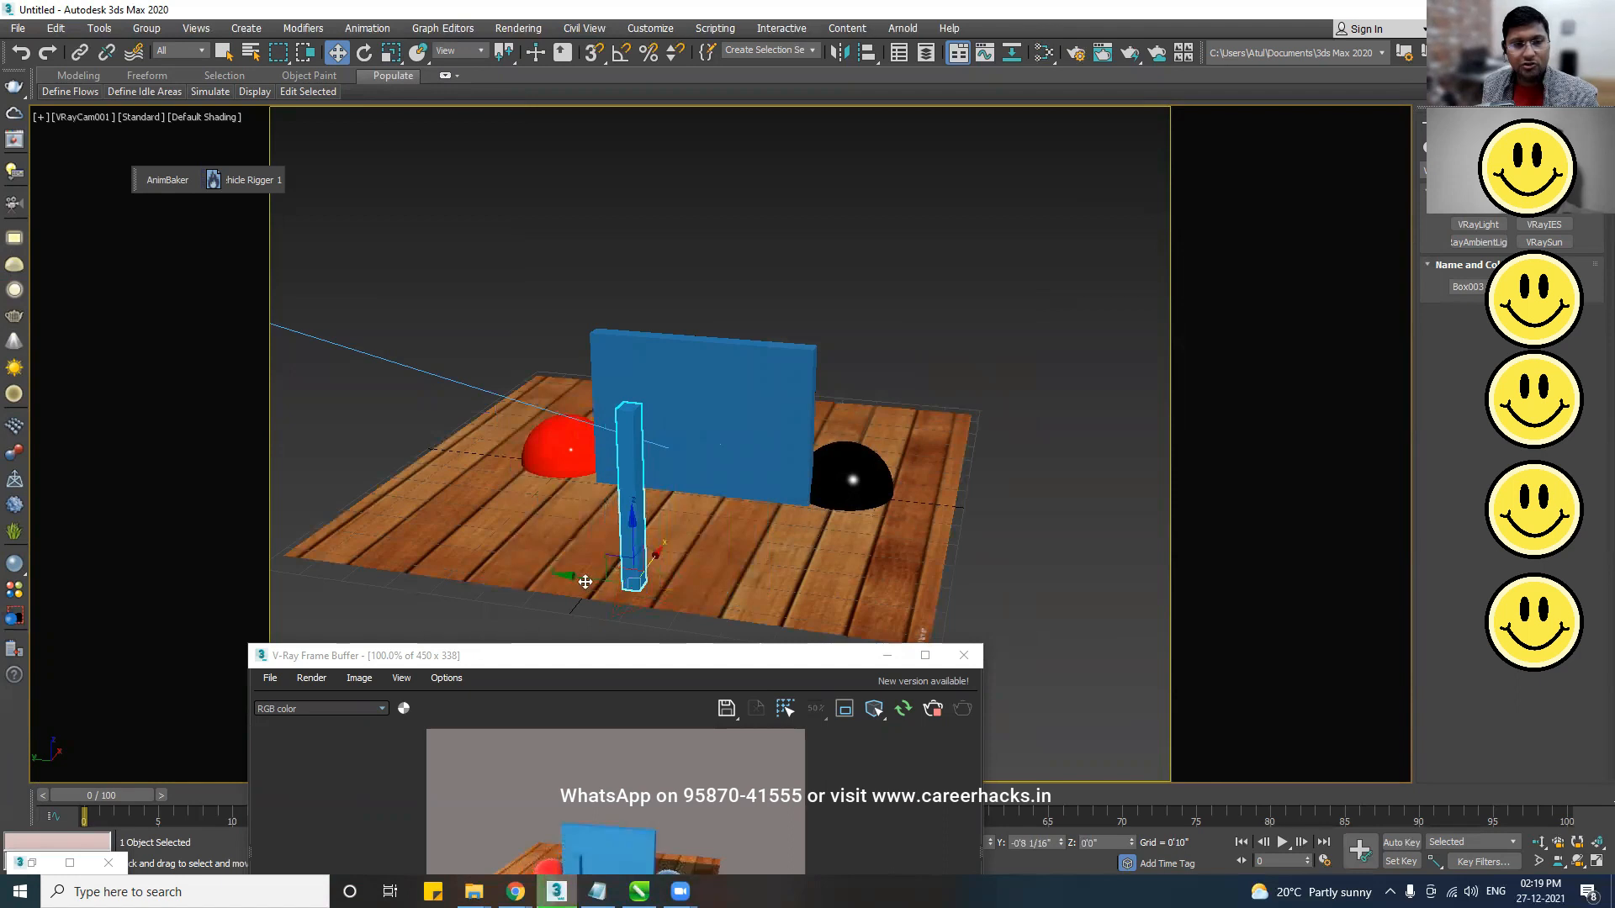
pyautogui.moveTo(591, 577); pyautogui.dragTo(562, 484)
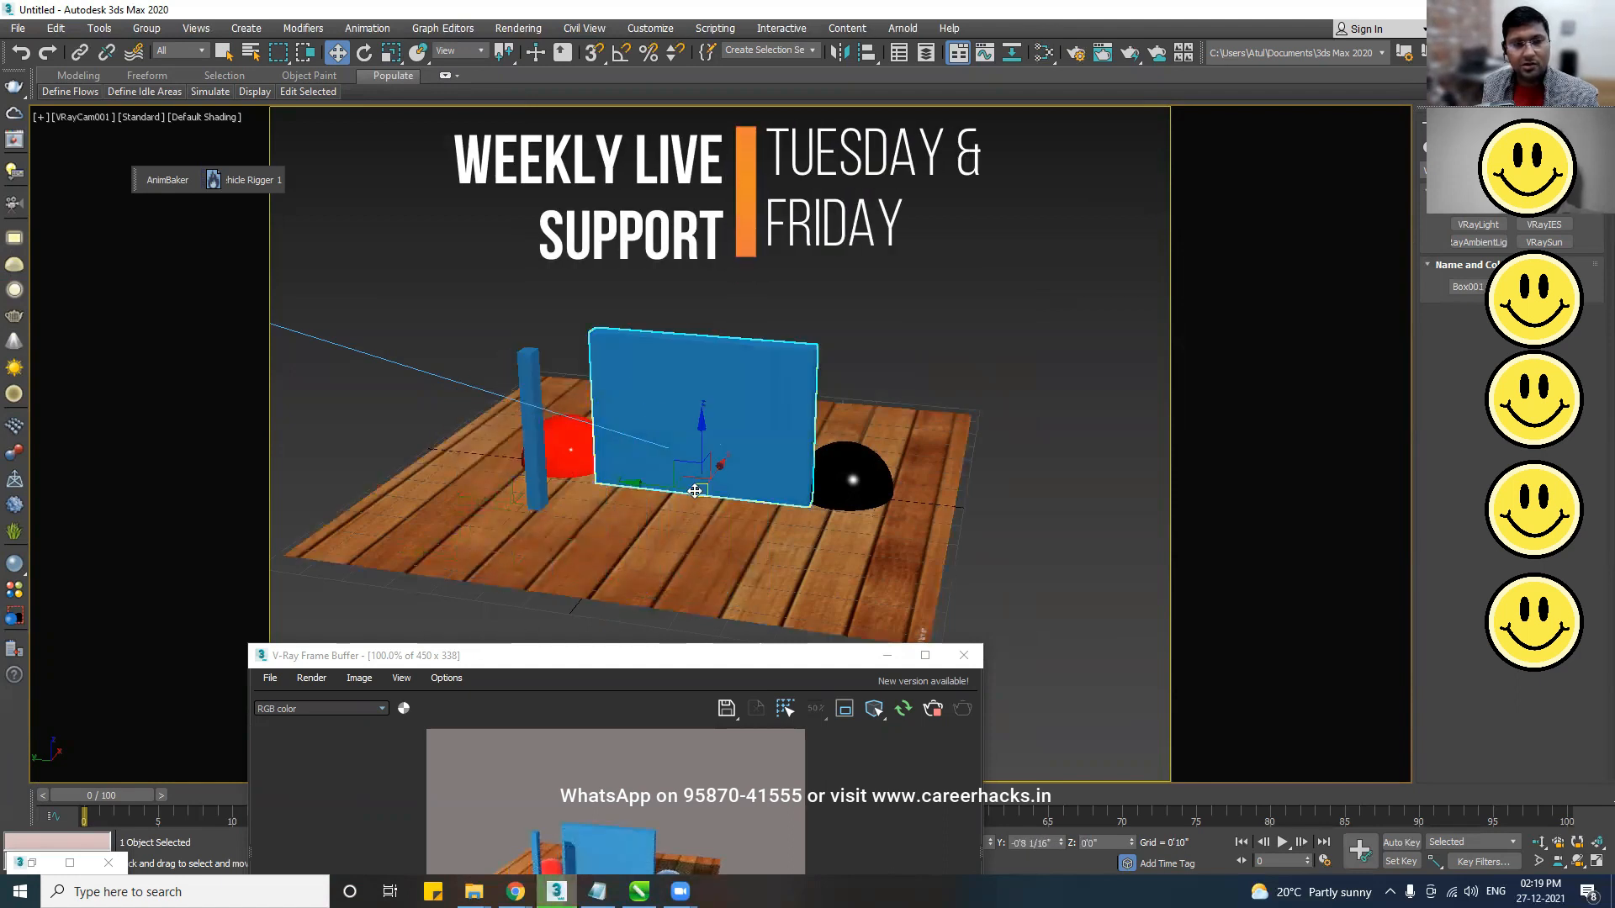
# - Copy the original blue wall to the far side of the red hemisphere, behind the pillar, and inspect the render close up
pyautogui.keyDown('shift'); pyautogui.moveTo(638, 374); pyautogui.dragTo(429, 472); pyautogui.keyUp('shift')
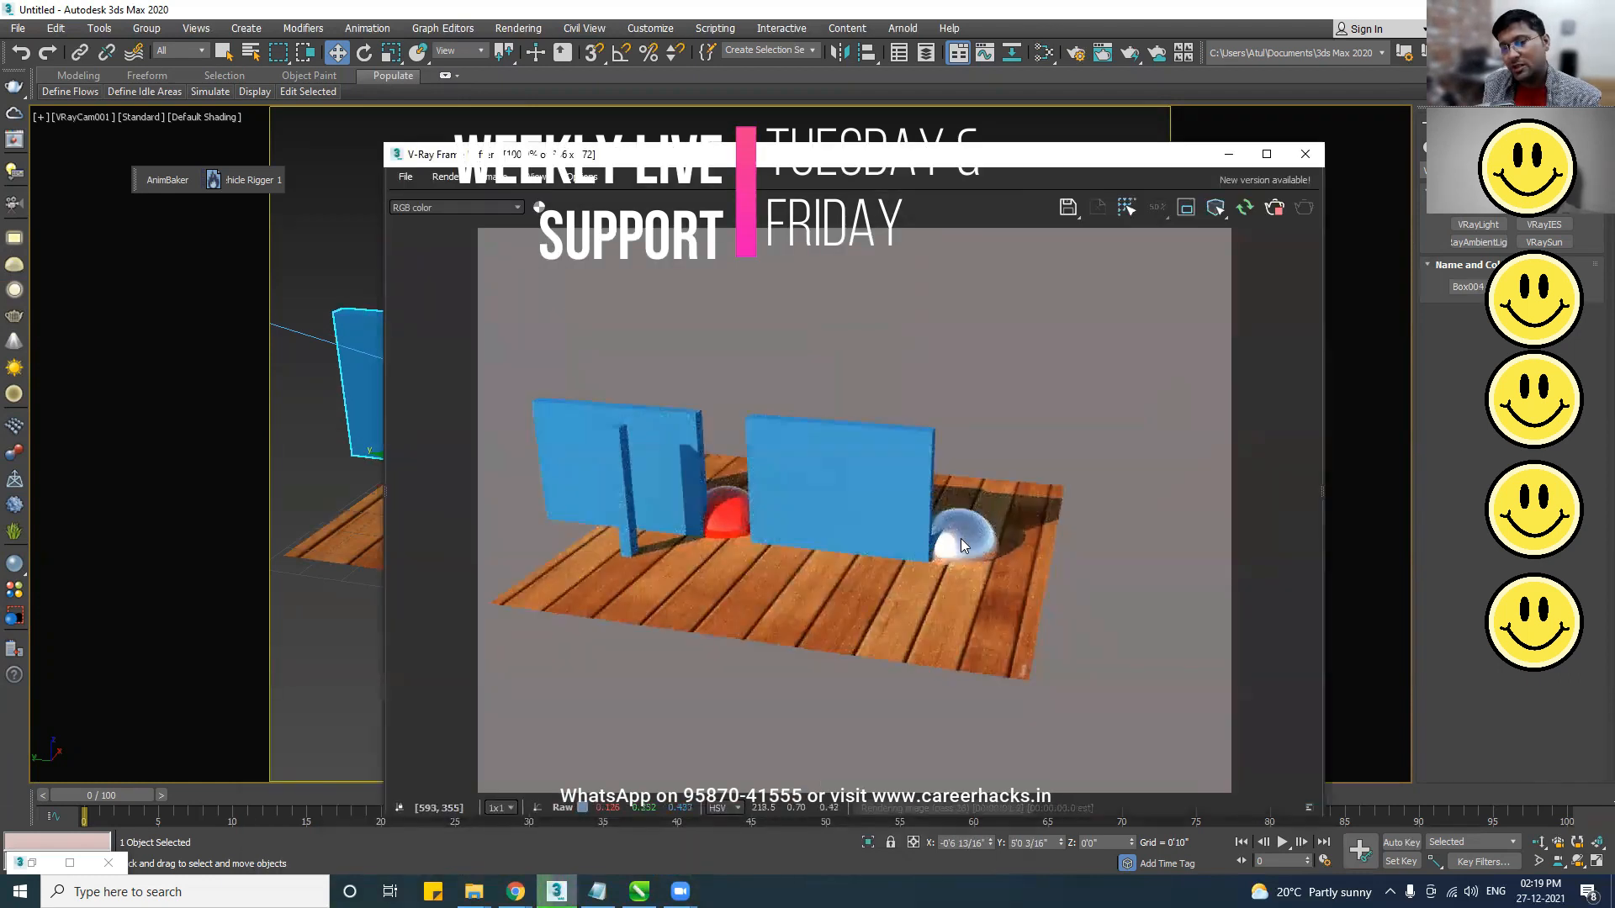
pyautogui.scroll(2, 967, 534)
pyautogui.scroll(-2, 740, 598)
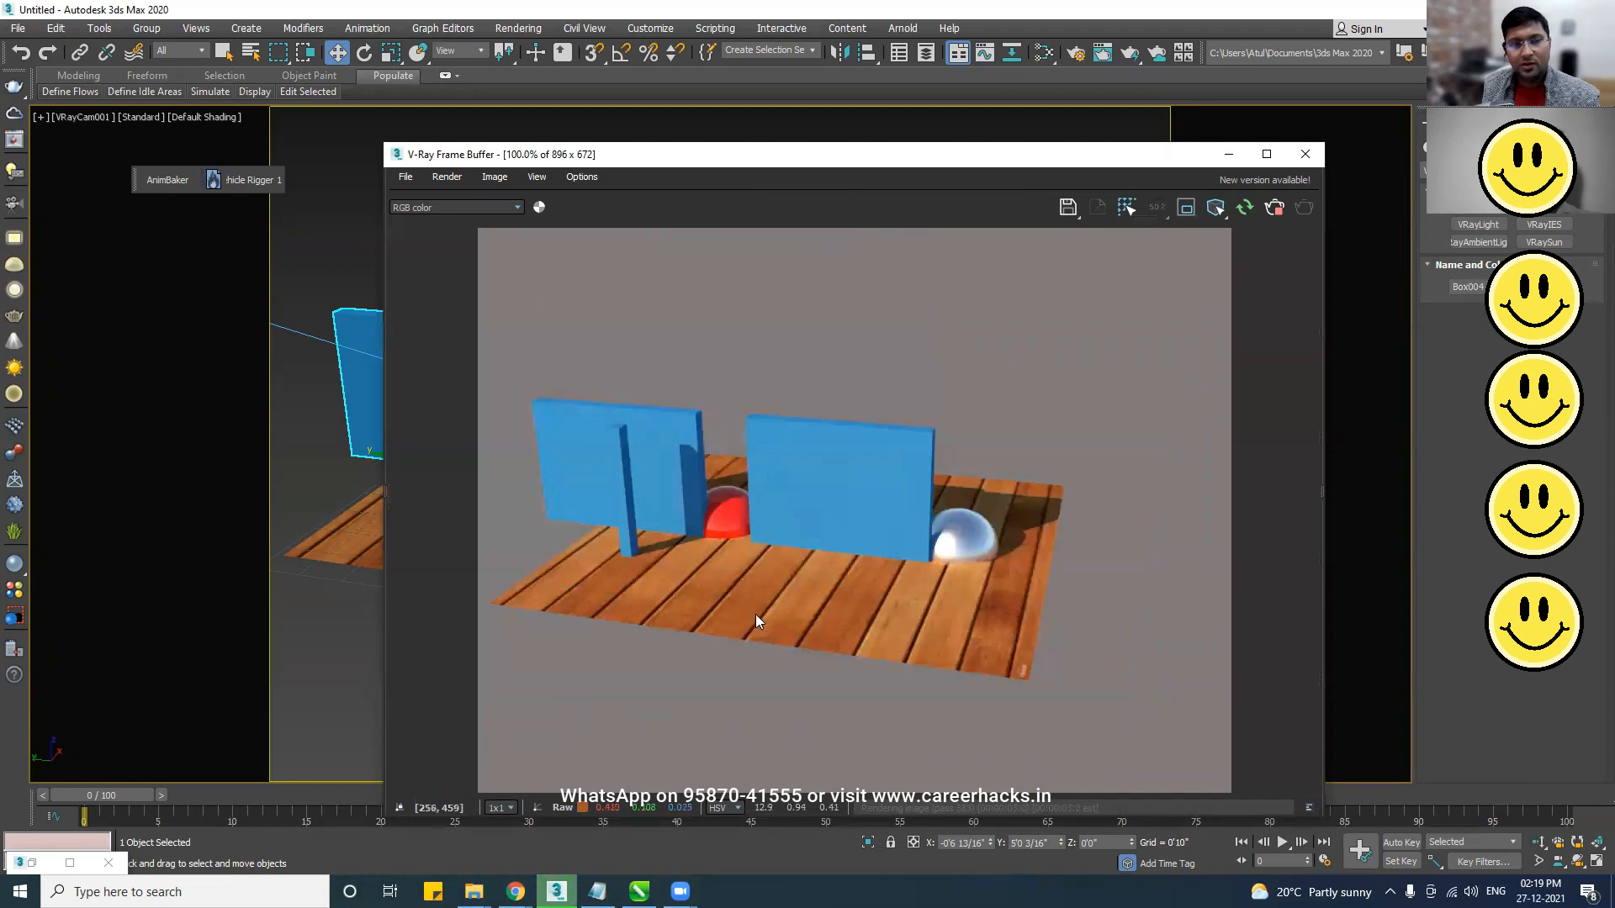
pyautogui.scroll(2, 817, 489)
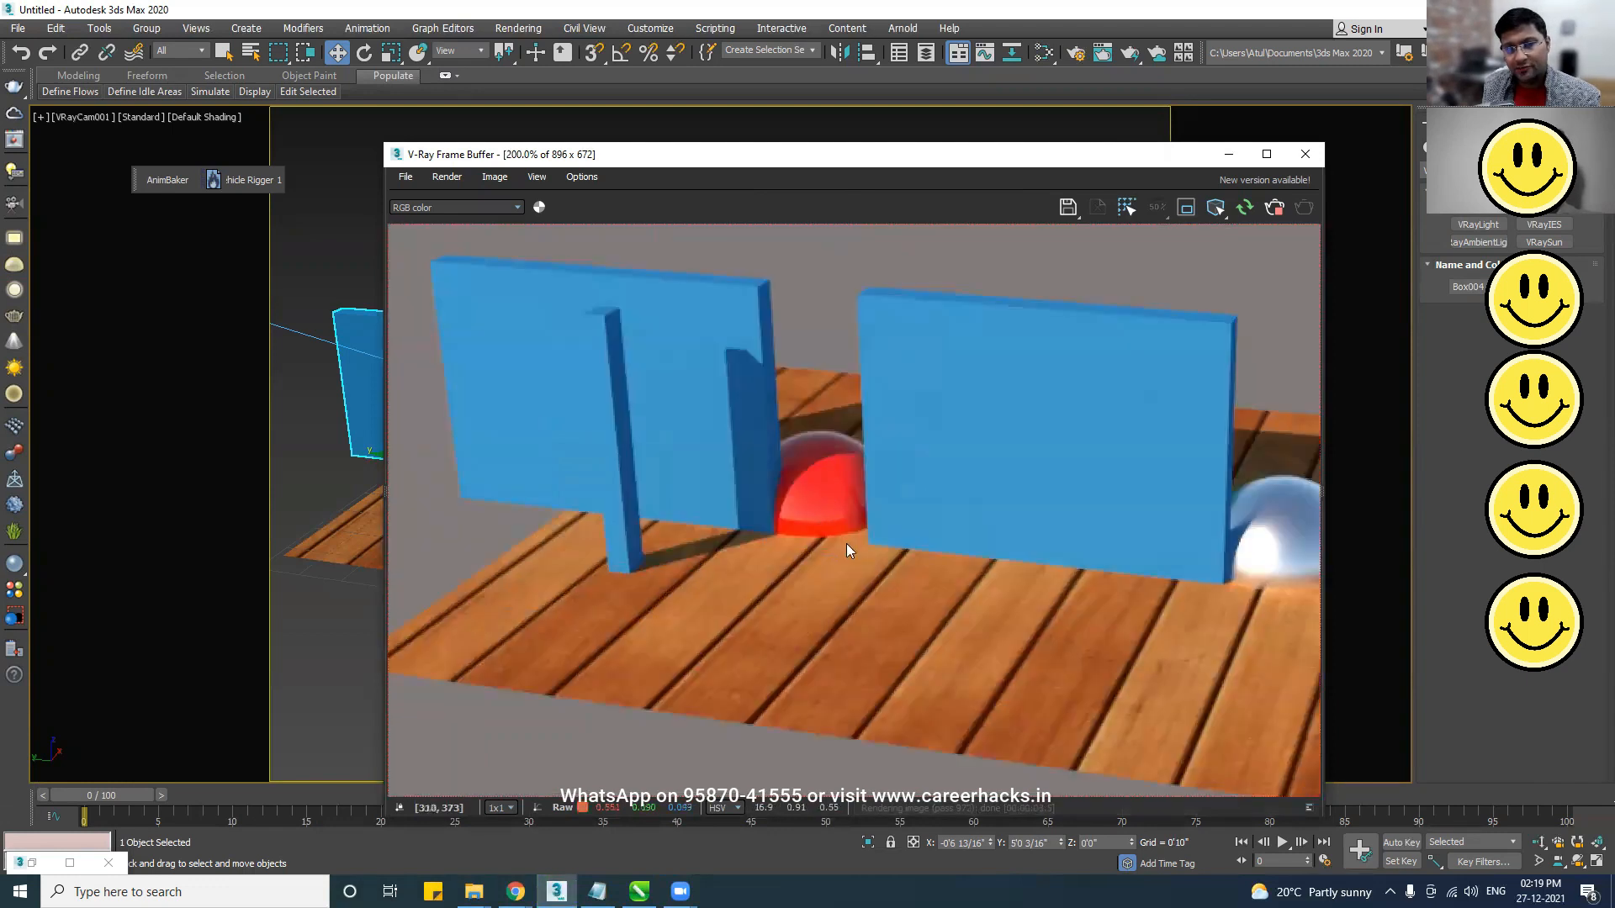
pyautogui.scroll(-2, 866, 580)
pyautogui.scroll(2, 1001, 669)
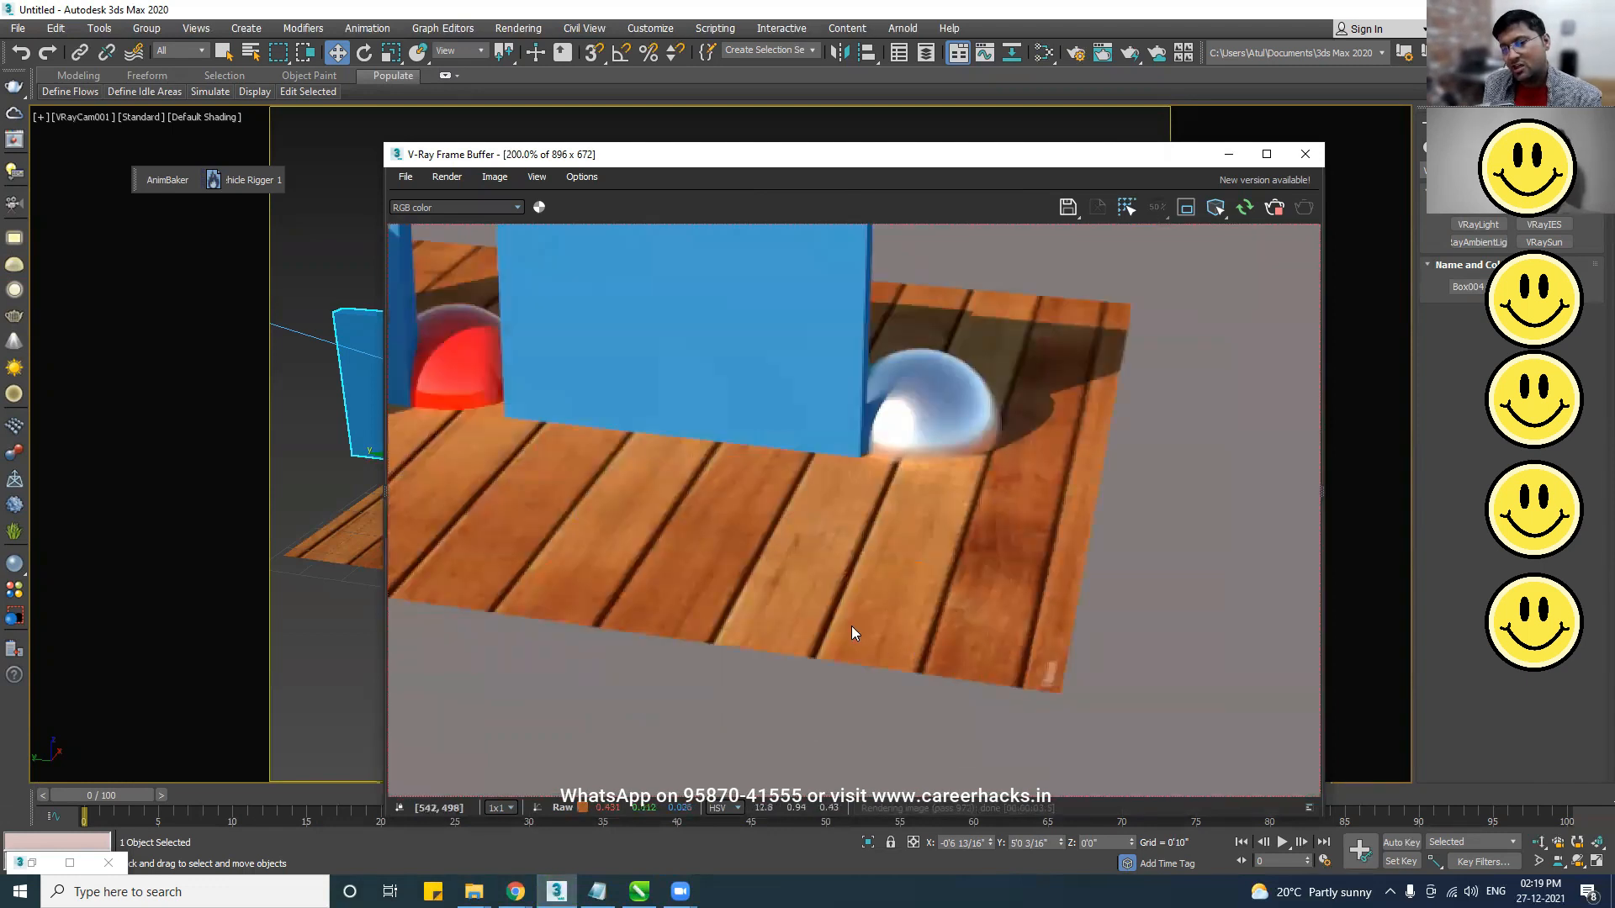
pyautogui.scroll(-2, 823, 579)
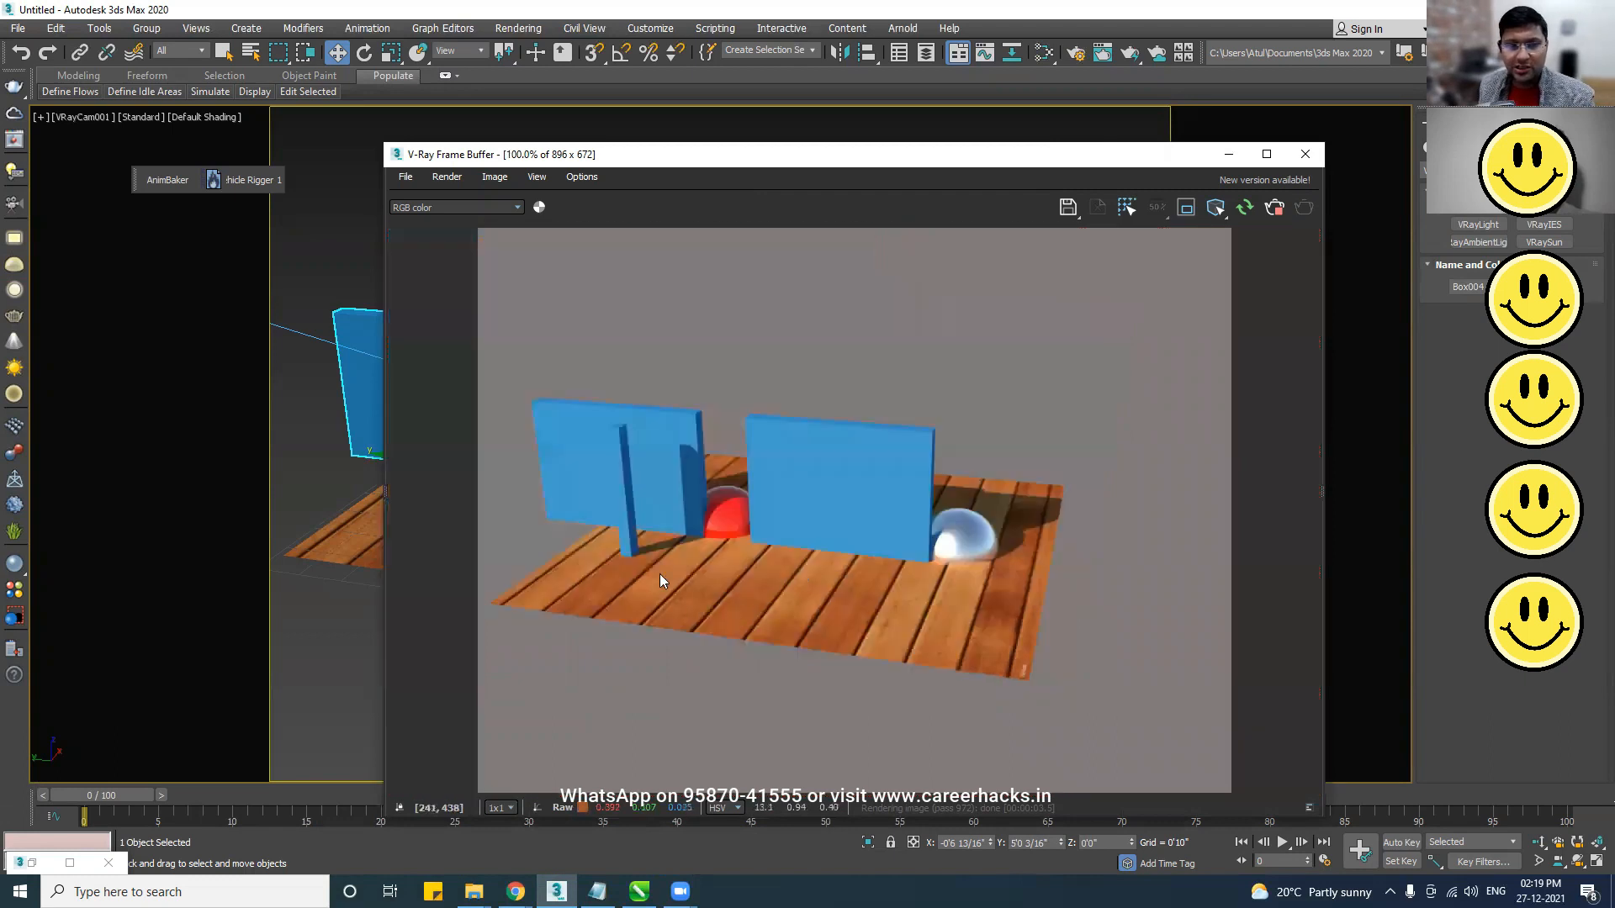
pyautogui.scroll(2, 664, 572)
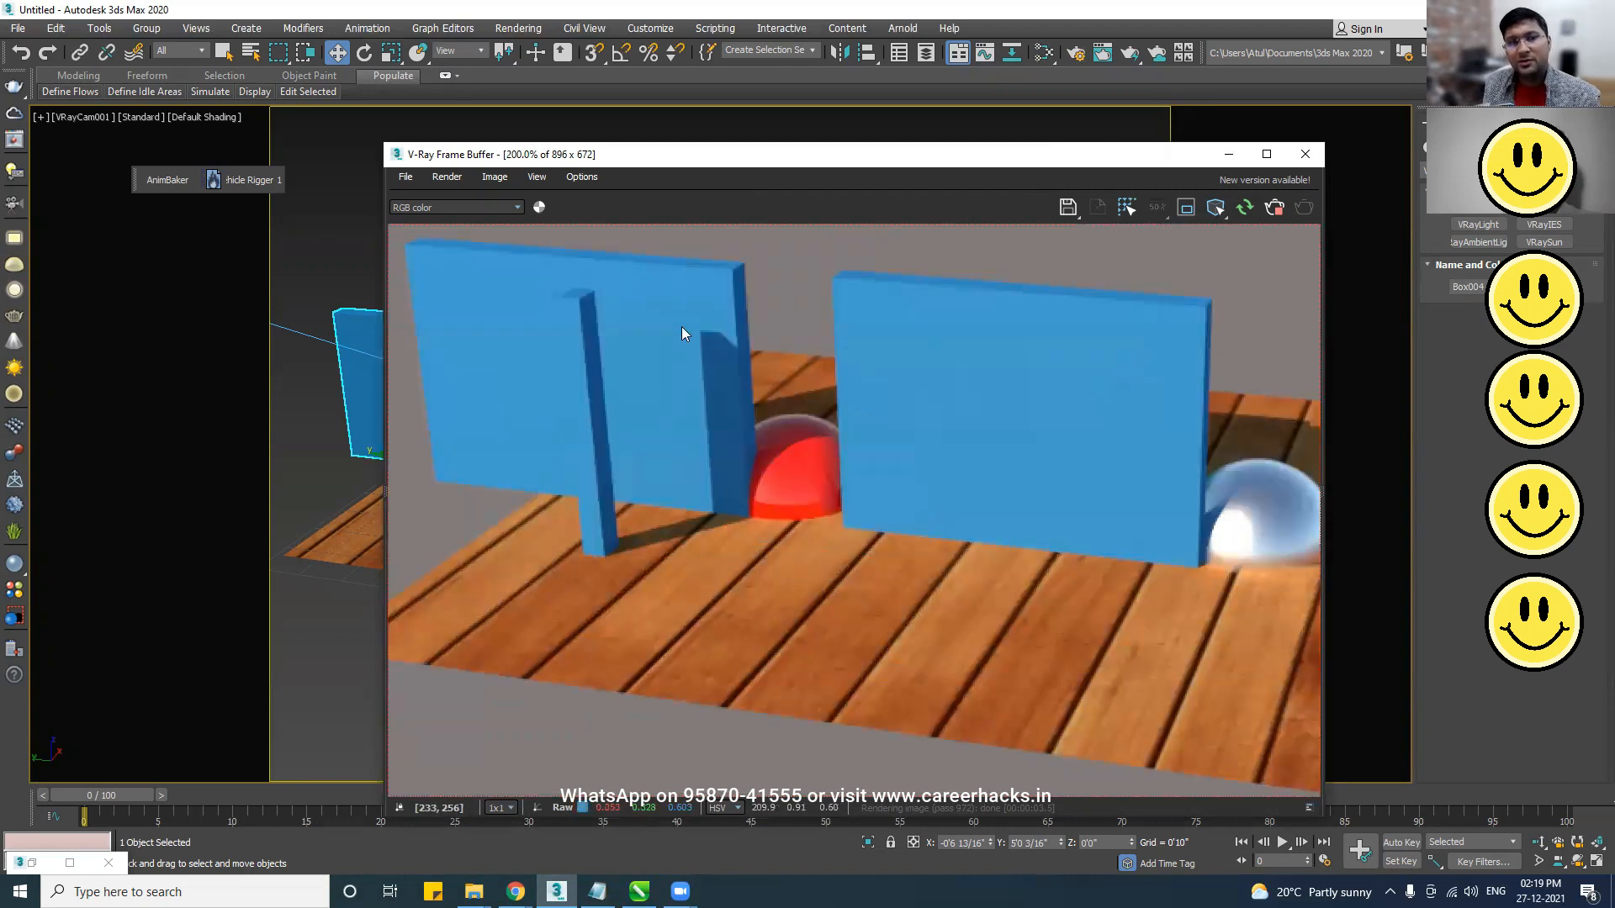
# - Duplicate the 0.7-glossiness mirror material just below its node and set the copy's reflection glossiness to 1.0
pyautogui.click(32, 863)
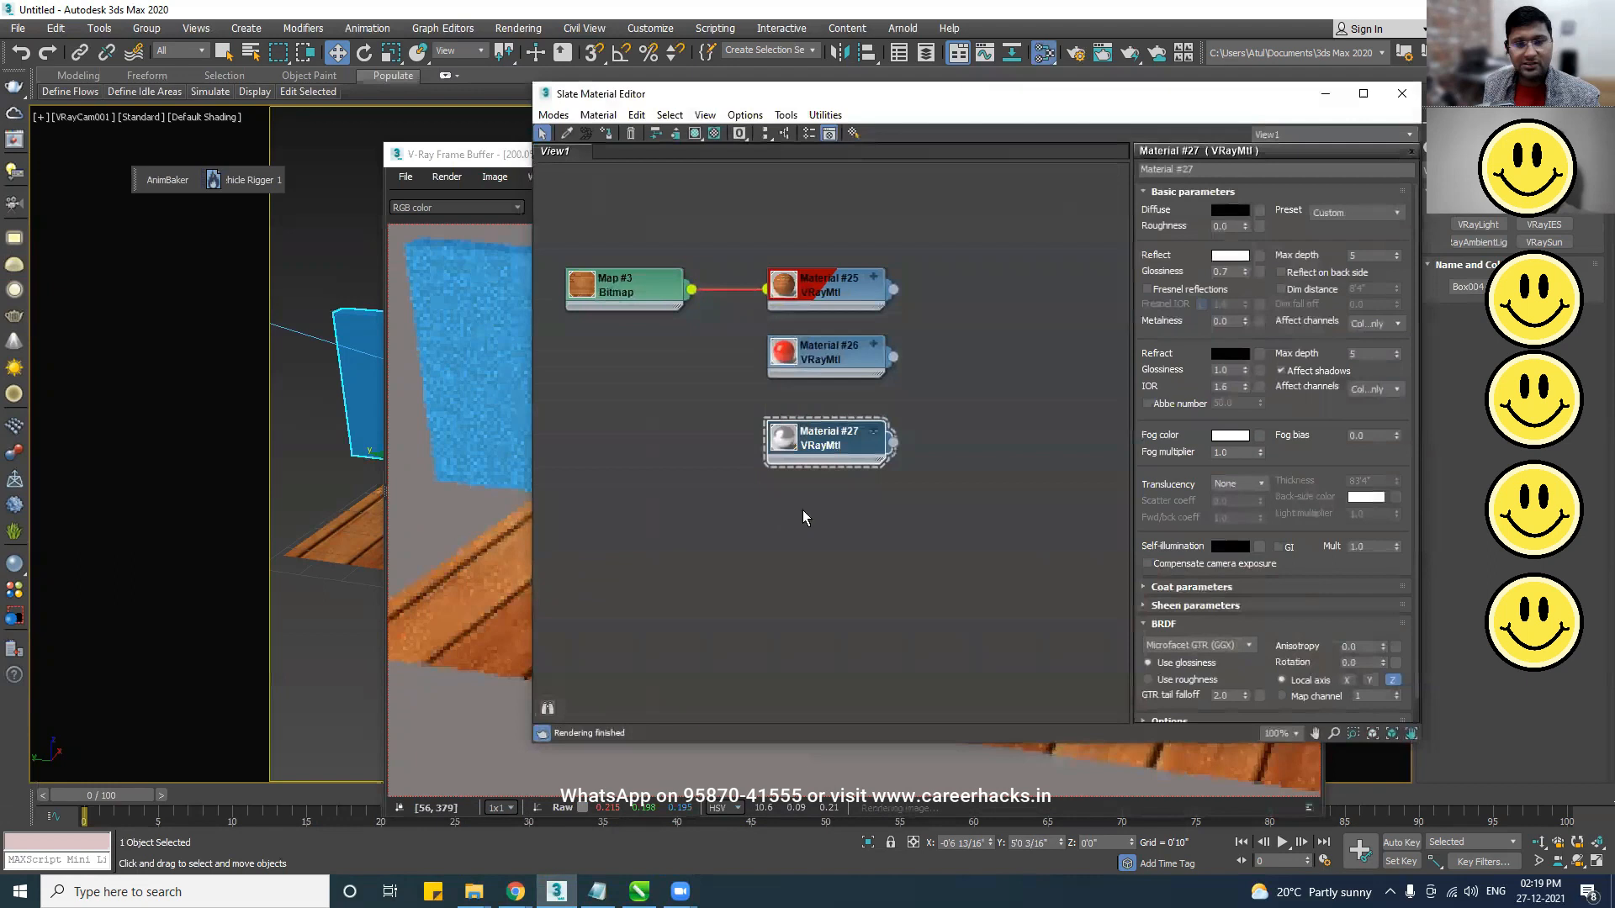
pyautogui.keyDown('shift'); pyautogui.moveTo(820, 447); pyautogui.dragTo(820, 531); pyautogui.keyUp('shift')
pyautogui.doubleClick(820, 530)
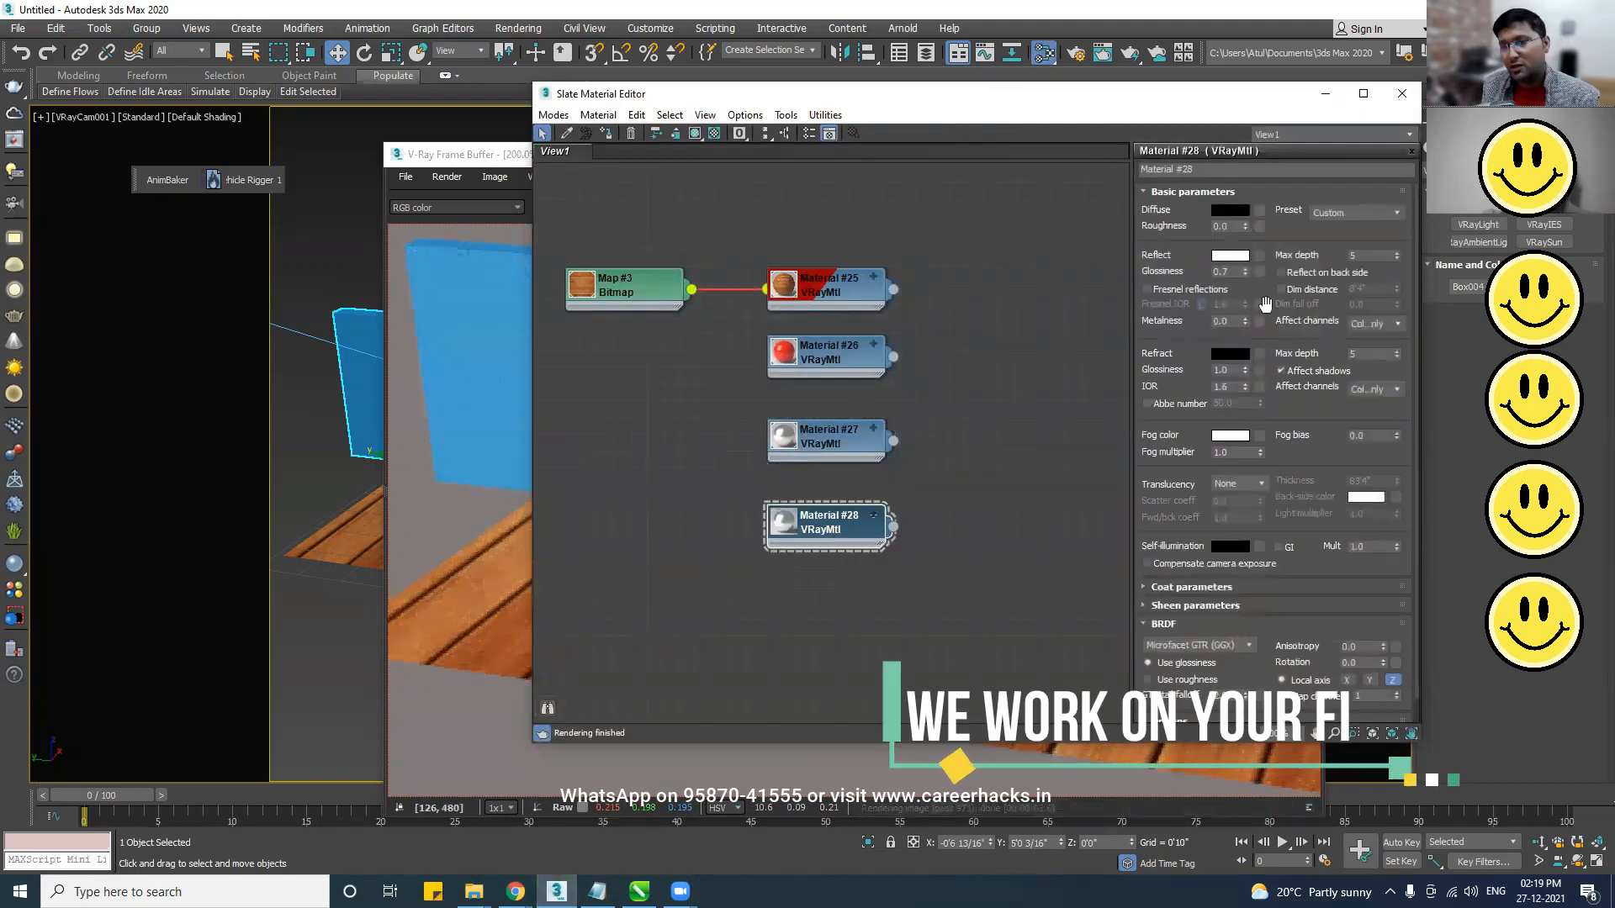
pyautogui.moveTo(1233, 272); pyautogui.dragTo(1197, 272)
pyautogui.write('1')
pyautogui.press('Tab')
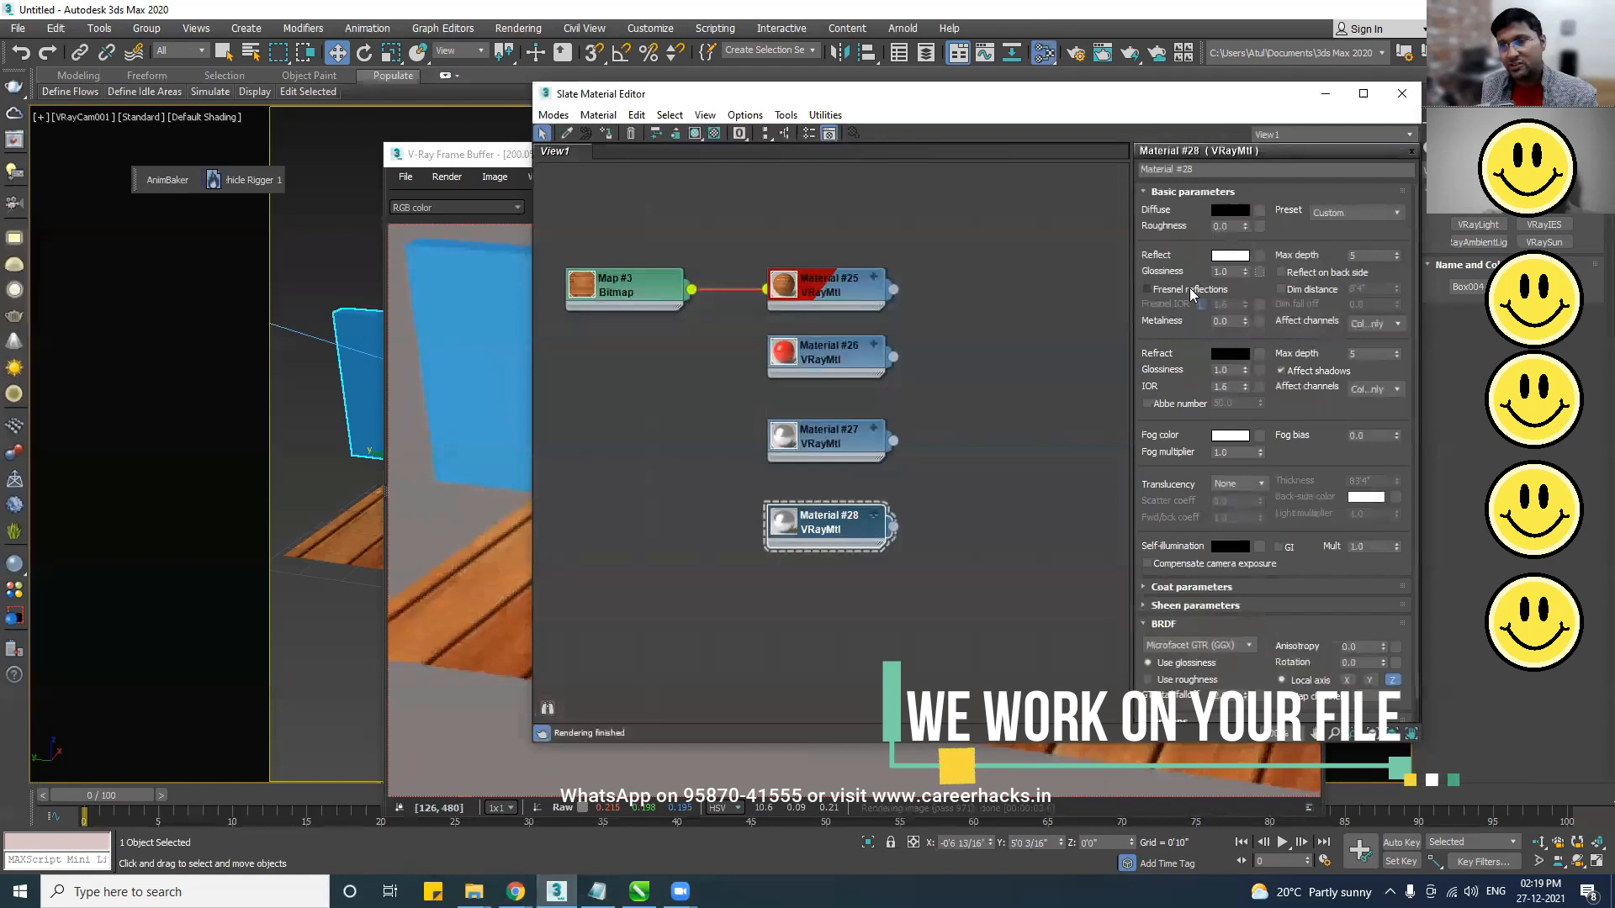
# - Assign the duplicated mirror material to the copied wall behind the pillar and check its reflections in the render
pyautogui.moveTo(825, 100); pyautogui.dragTo(948, 87)
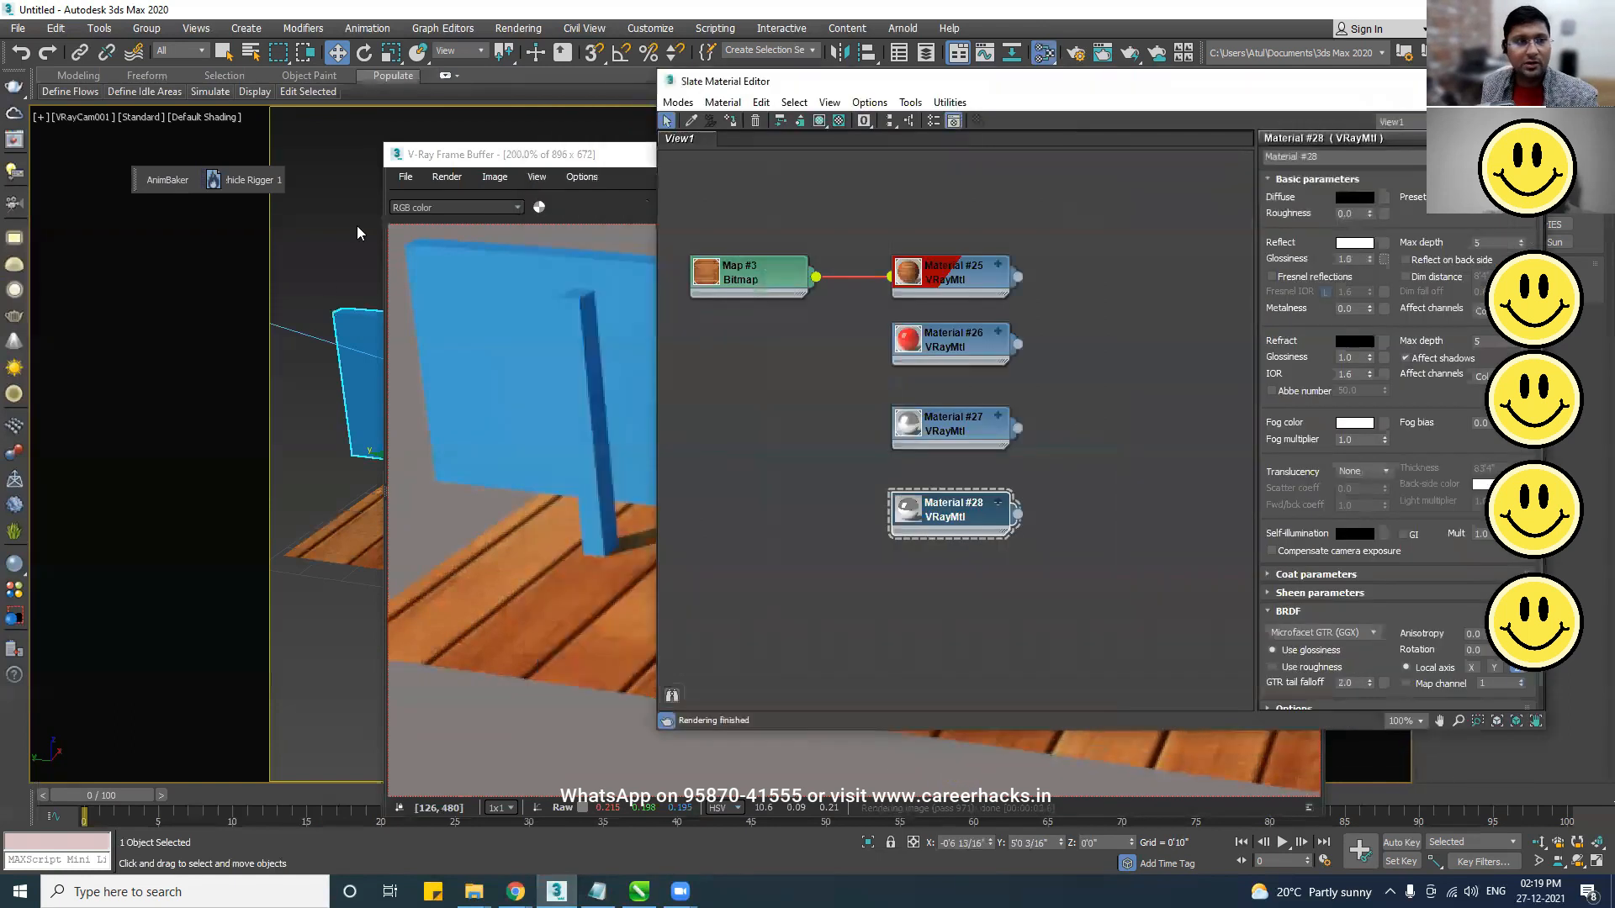
pyautogui.rightClick(951, 510)
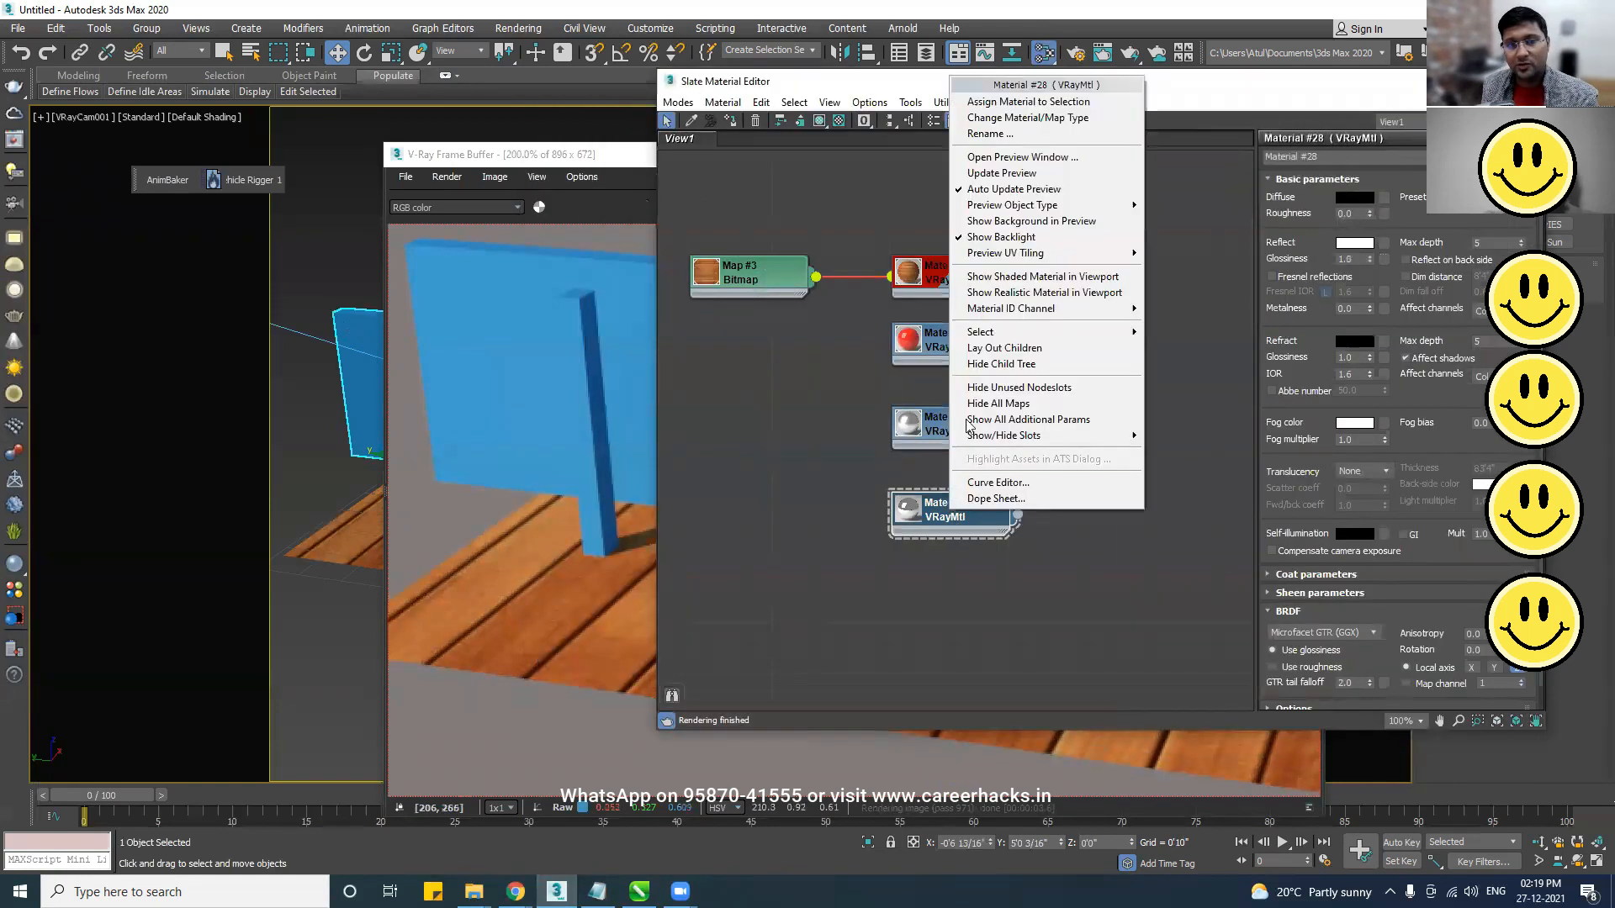
pyautogui.click(1009, 102)
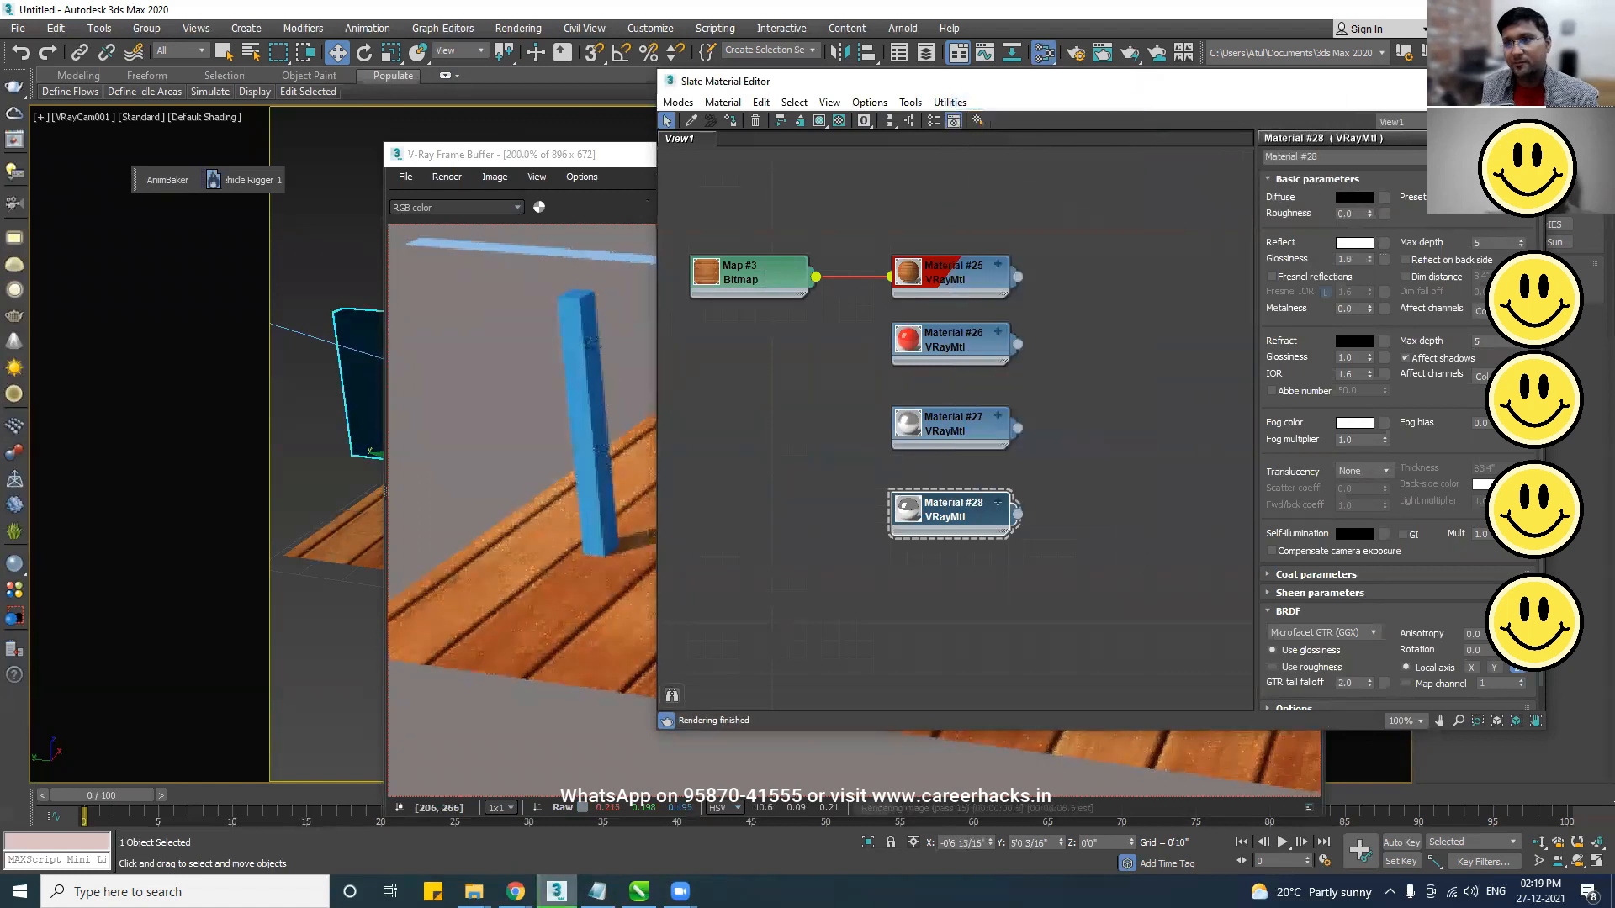
pyautogui.click(1447, 80)
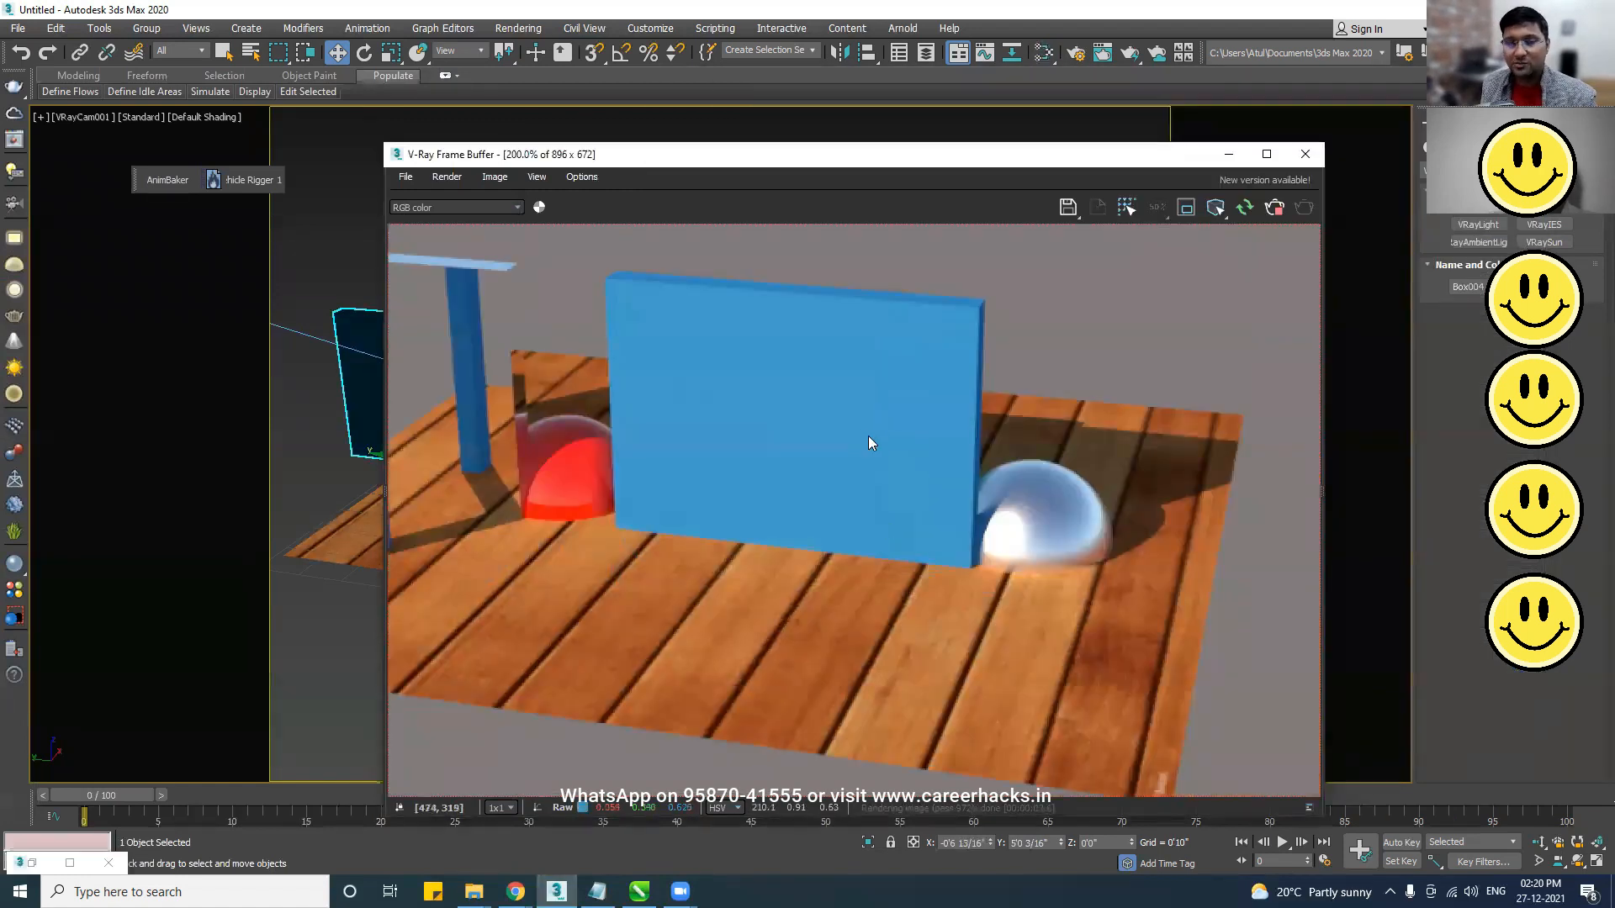
# - Copy the narrow blue pillar to a spot in front of the original blue wall
pyautogui.click(1228, 154)
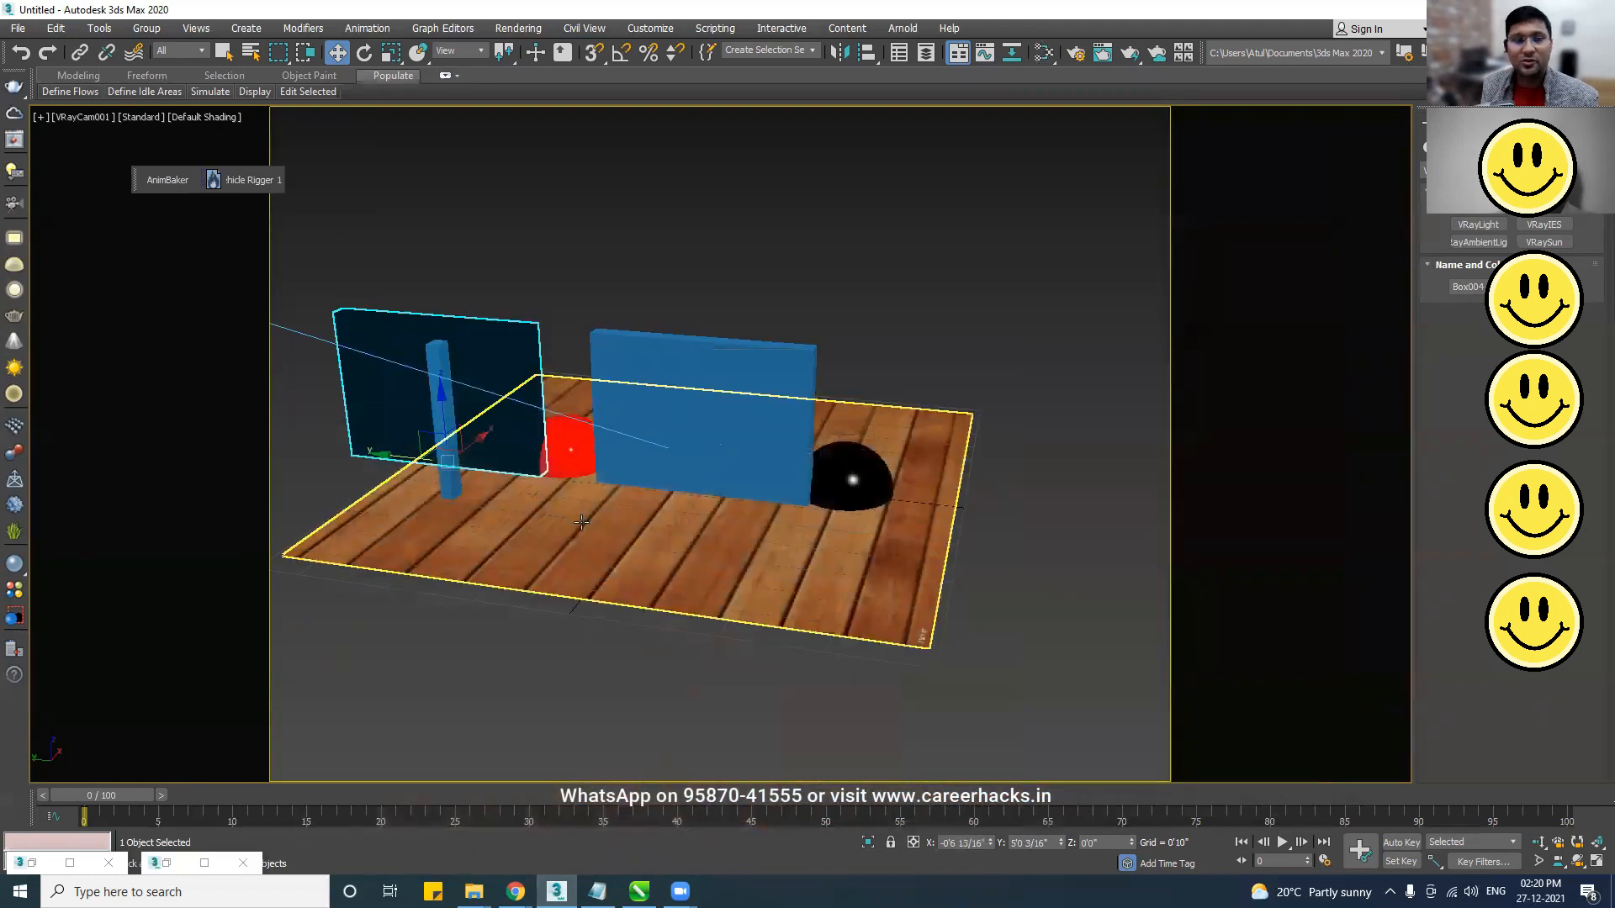
pyautogui.click(438, 493)
pyautogui.keyDown('shift'); pyautogui.moveTo(438, 492); pyautogui.dragTo(702, 522); pyautogui.keyUp('shift')
pyautogui.click(809, 516)
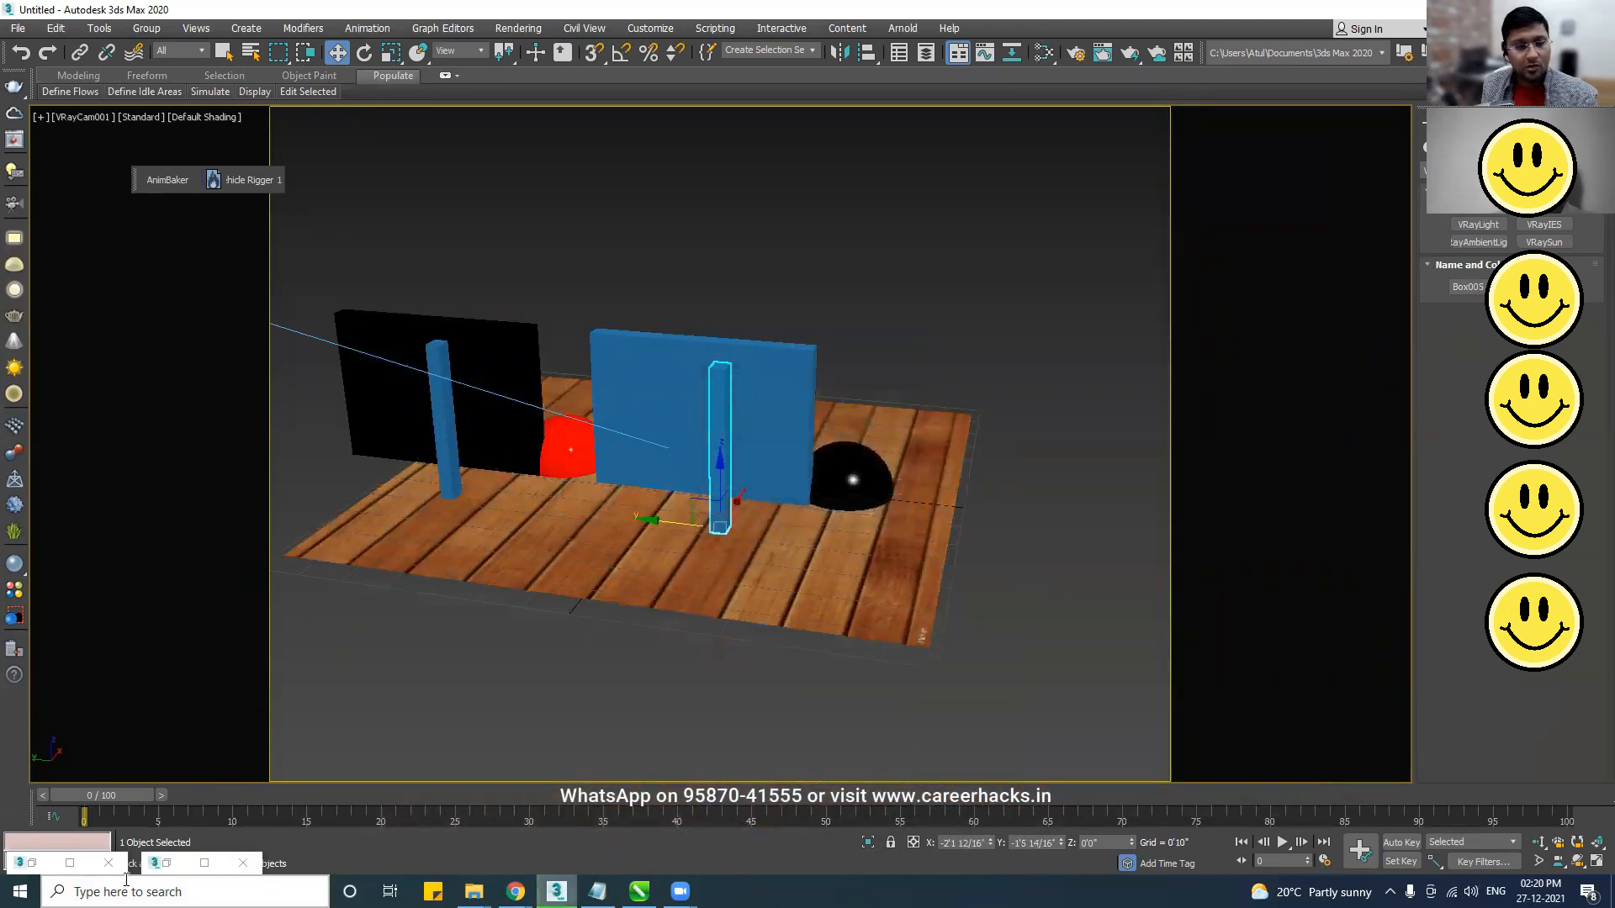
# - Duplicate the mirror material with 1.0 glossiness below its node and enable Fresnel reflections on the copy
pyautogui.click(166, 863)
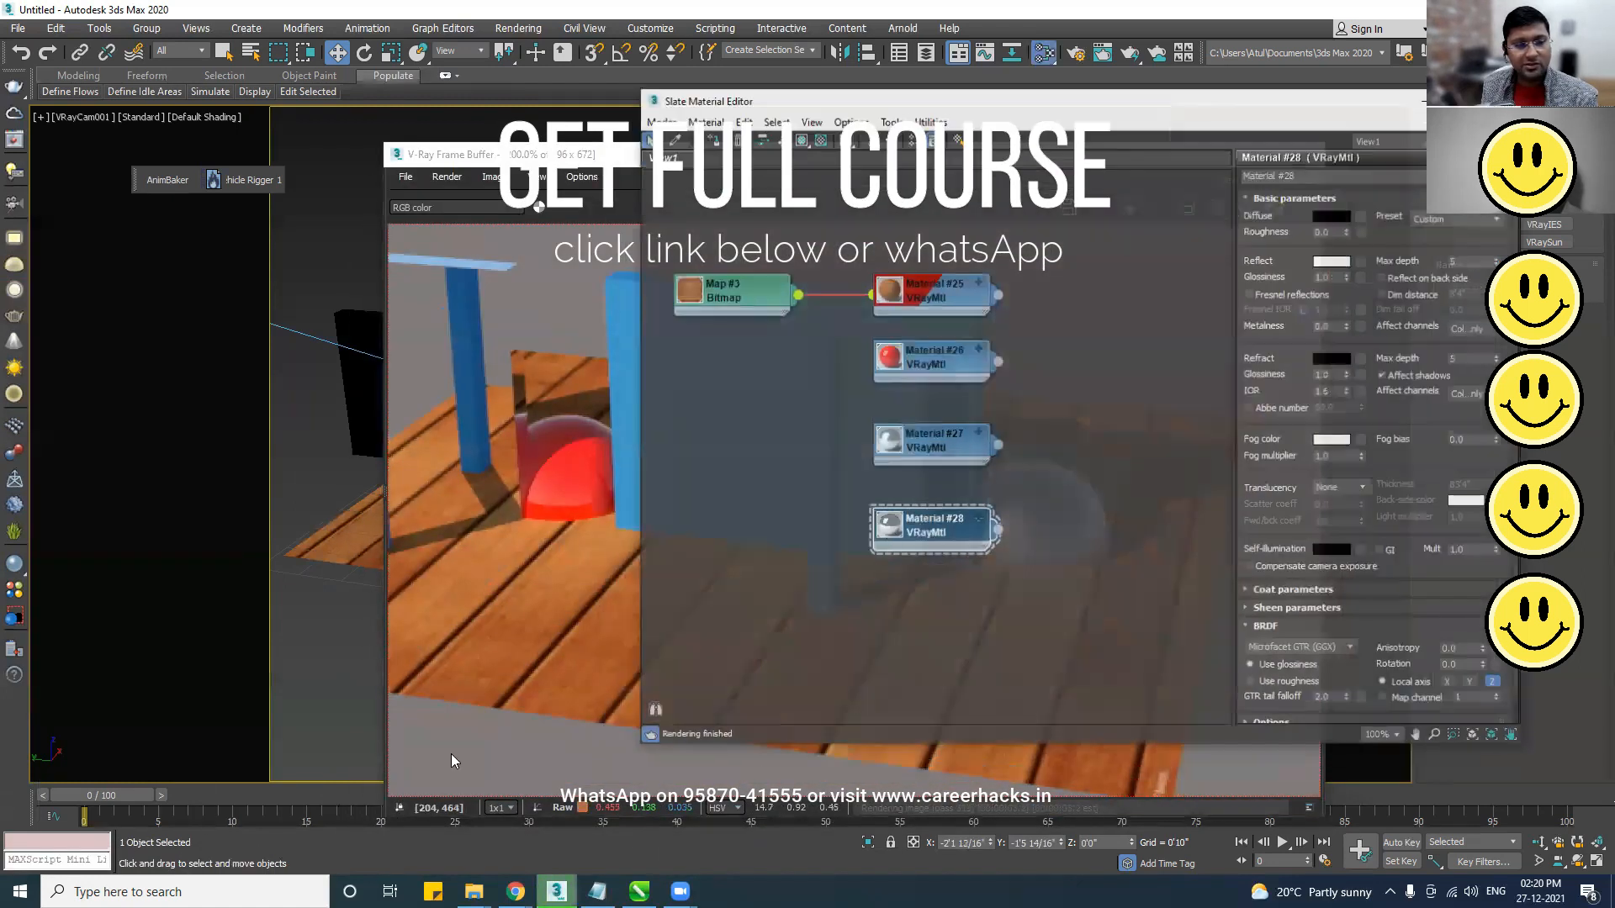
pyautogui.click(31, 862)
pyautogui.keyDown('shift'); pyautogui.moveTo(952, 520); pyautogui.dragTo(952, 618); pyautogui.keyUp('shift')
pyautogui.moveTo(952, 618); pyautogui.dragTo(969, 470, button='middle')
pyautogui.click(969, 469)
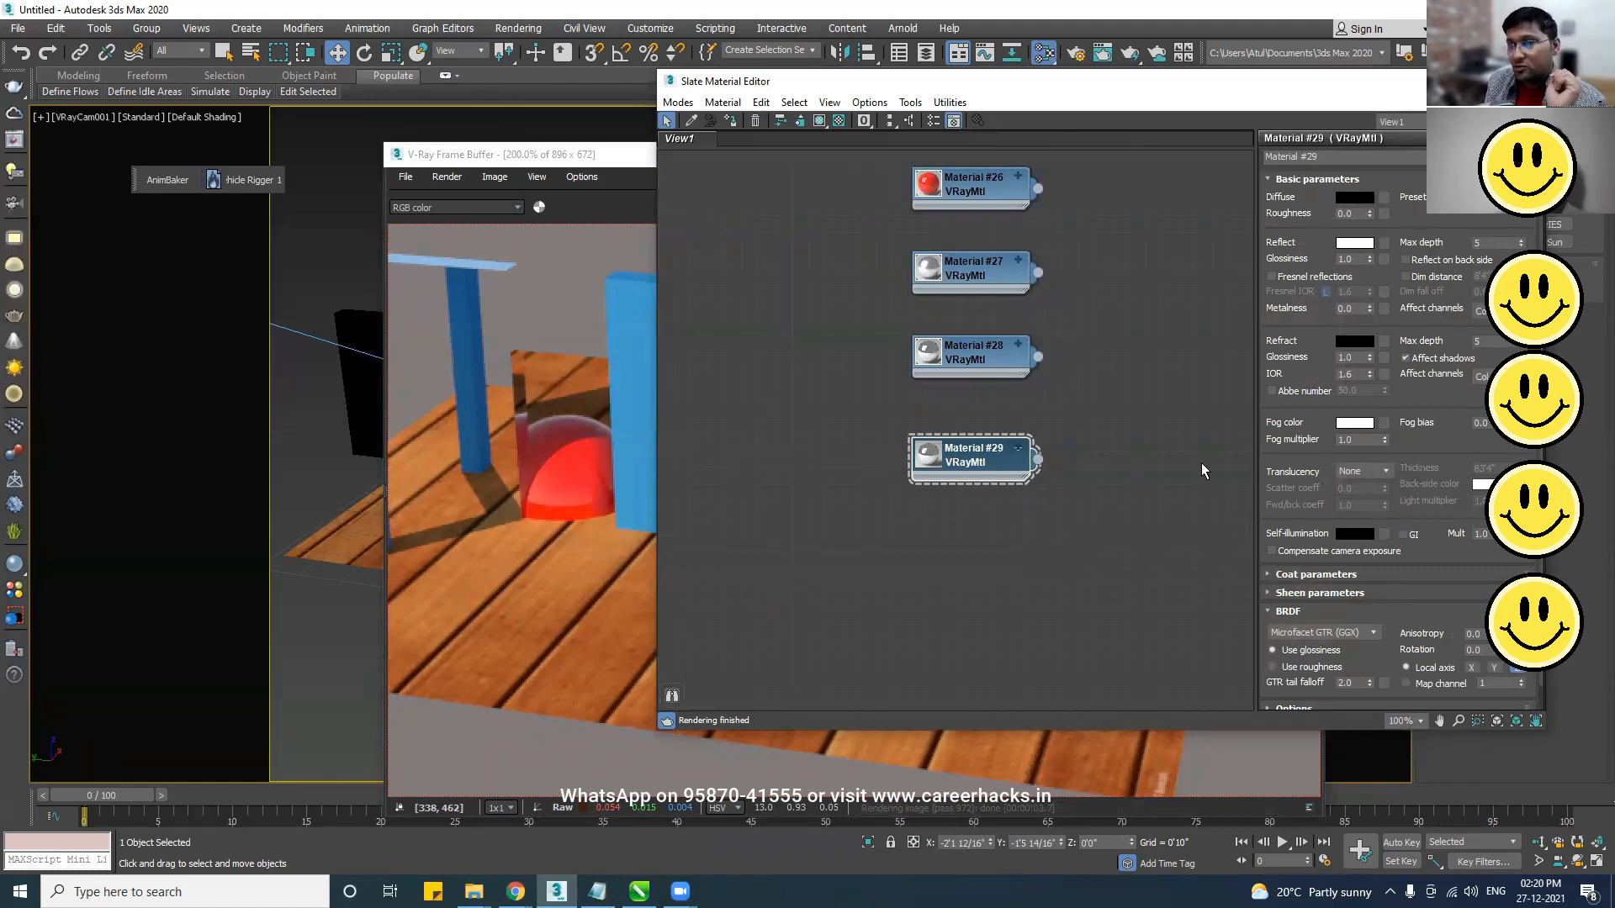
pyautogui.moveTo(1152, 495); pyautogui.dragTo(1080, 530, button='middle')
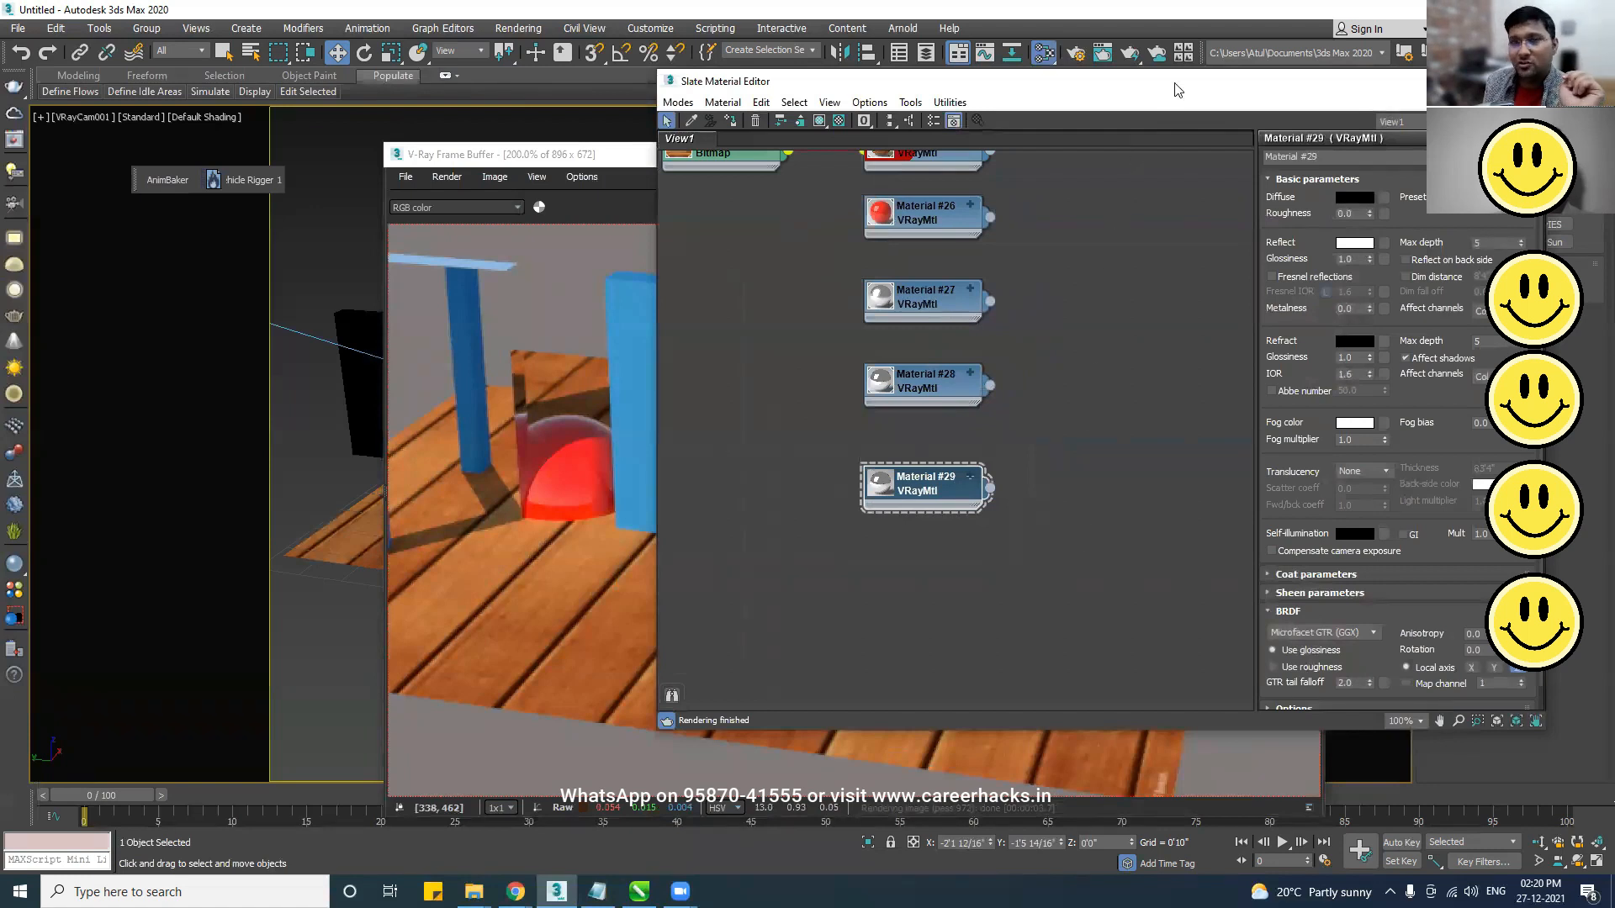
pyautogui.moveTo(1177, 90); pyautogui.dragTo(1096, 99)
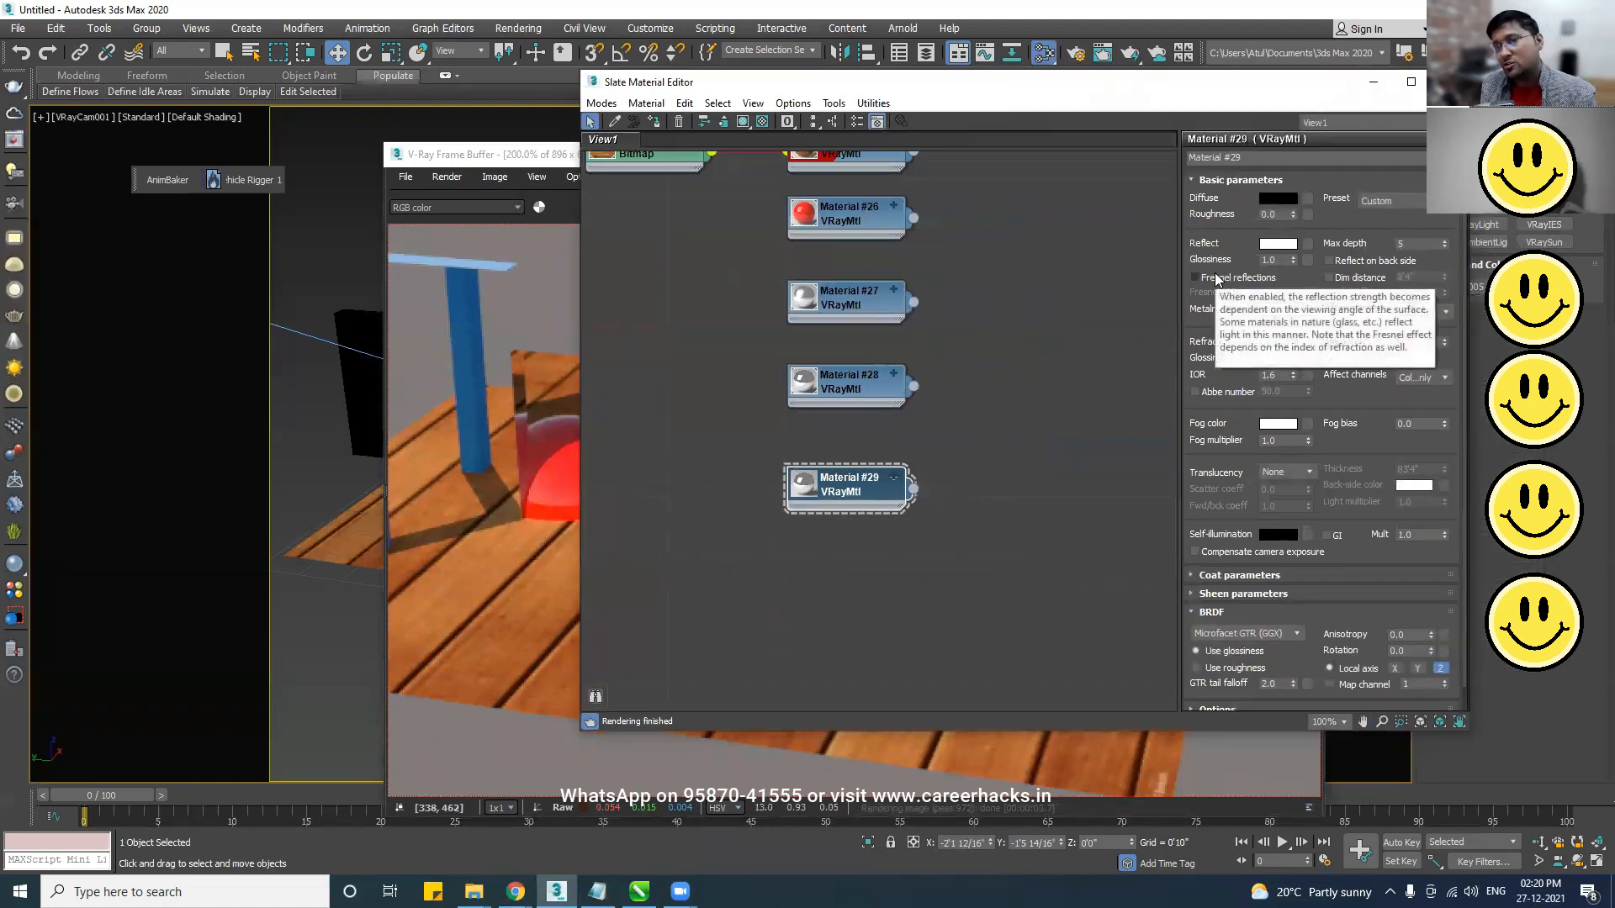
pyautogui.click(1215, 281)
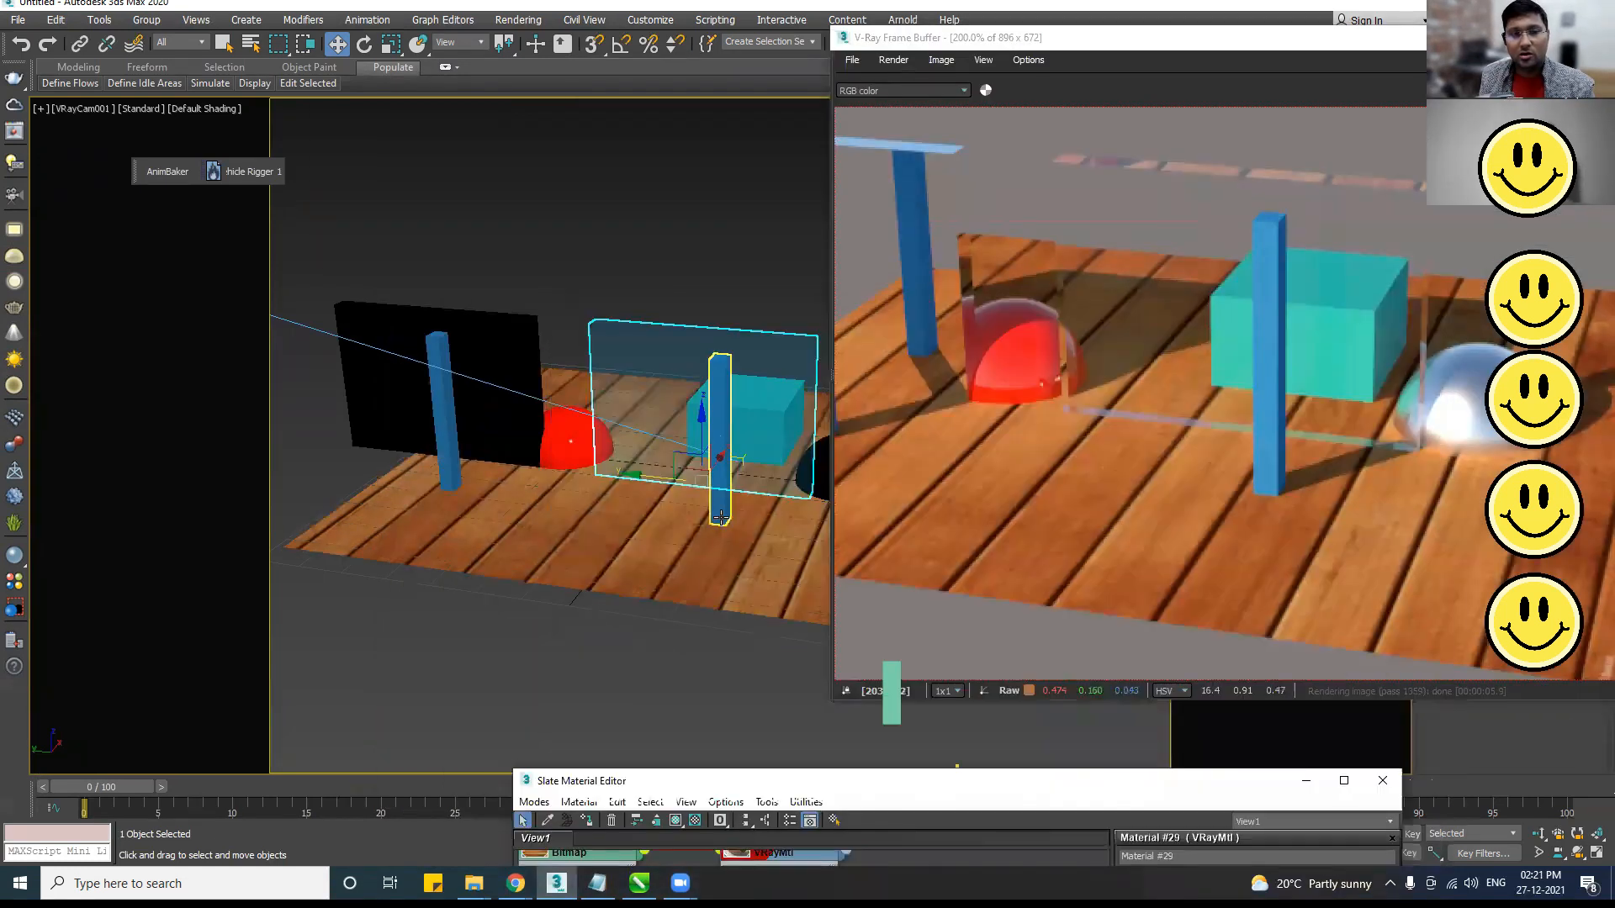
# - Slide the front blue pillar towards the red hemisphere and back in front of the teal box
pyautogui.click(707, 526)
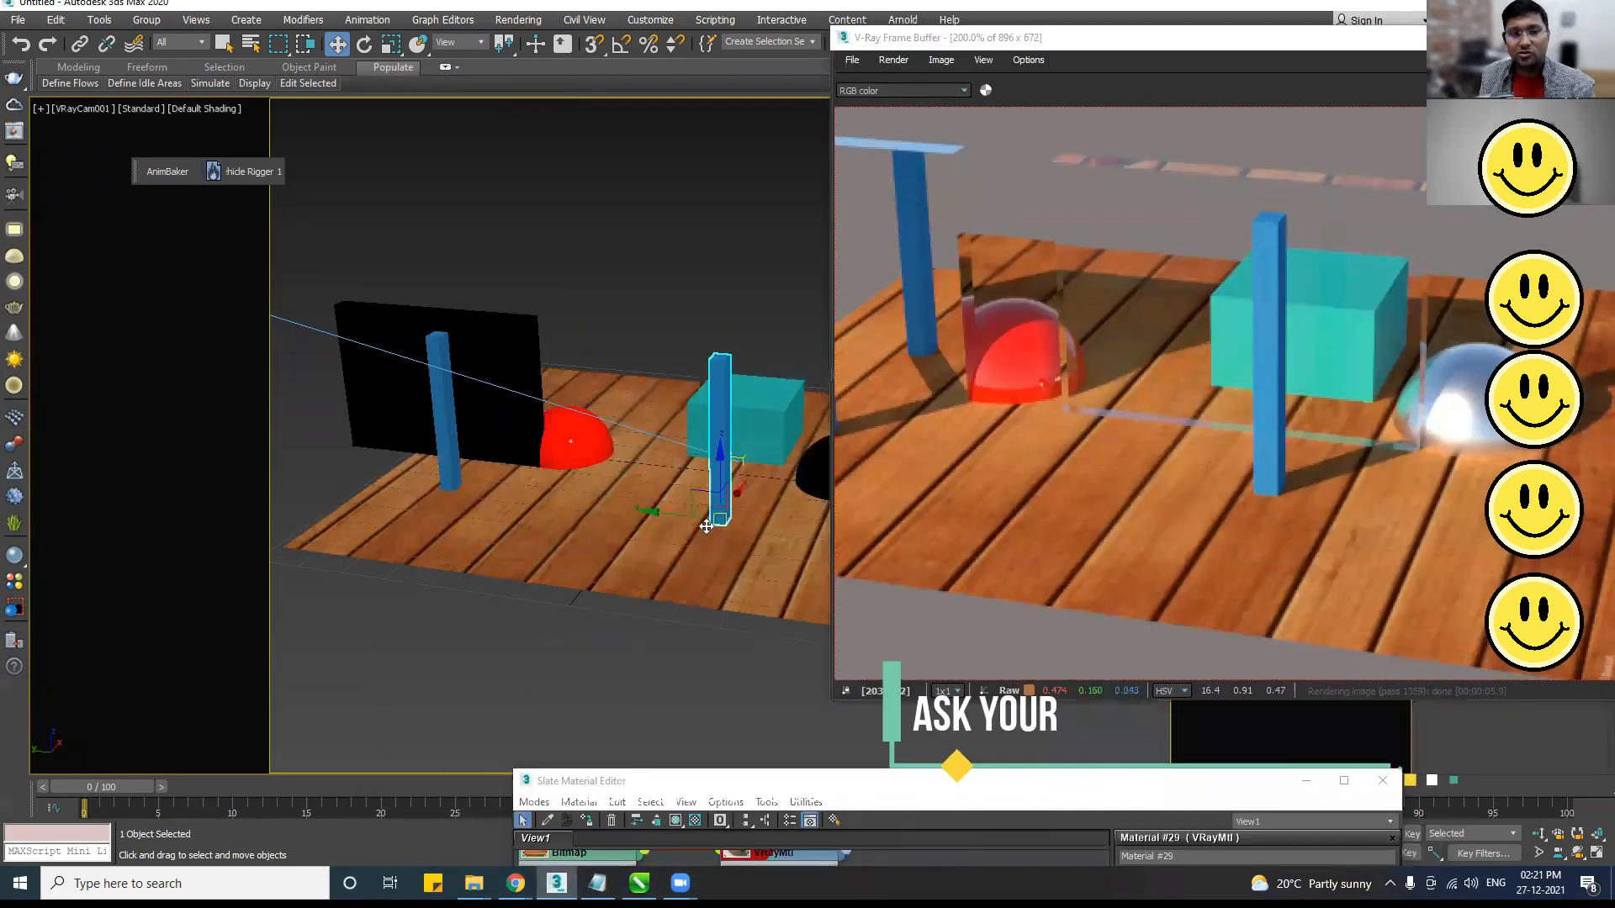
pyautogui.moveTo(706, 527); pyautogui.dragTo(600, 515)
pyautogui.click(1199, 222)
pyautogui.moveTo(580, 502); pyautogui.dragTo(670, 520)
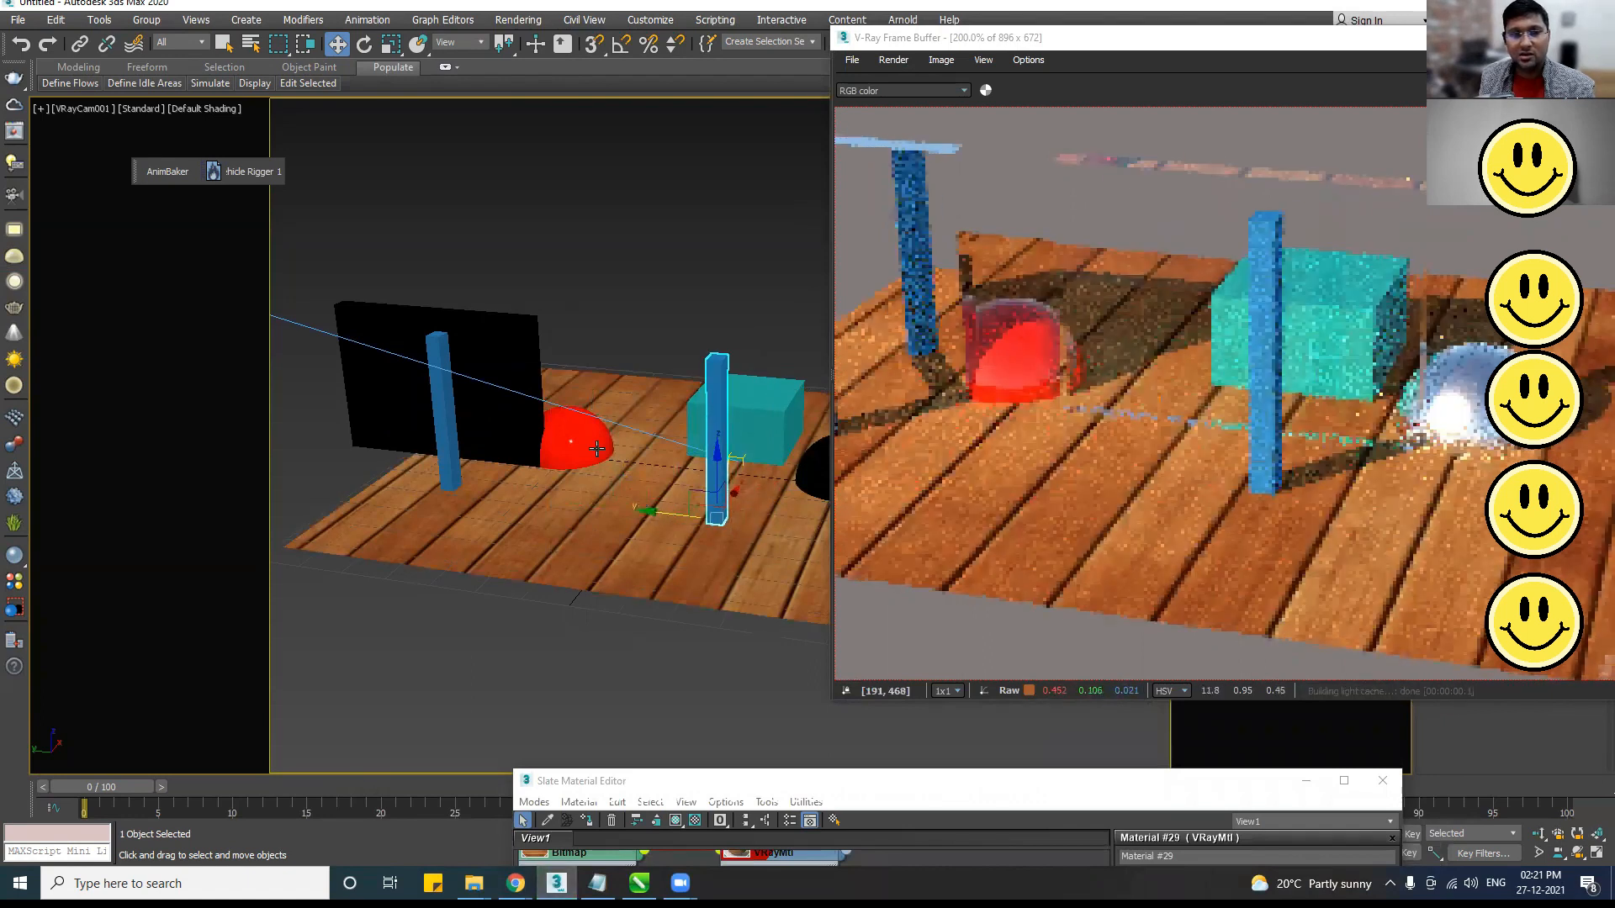
# - Copy the red hemisphere forward in front of the glass wall, raise the copy above the floor, and inspect the render close up
pyautogui.click(538, 452)
pyautogui.keyDown('shift'); pyautogui.moveTo(538, 452); pyautogui.dragTo(604, 522); pyautogui.keyUp('shift')
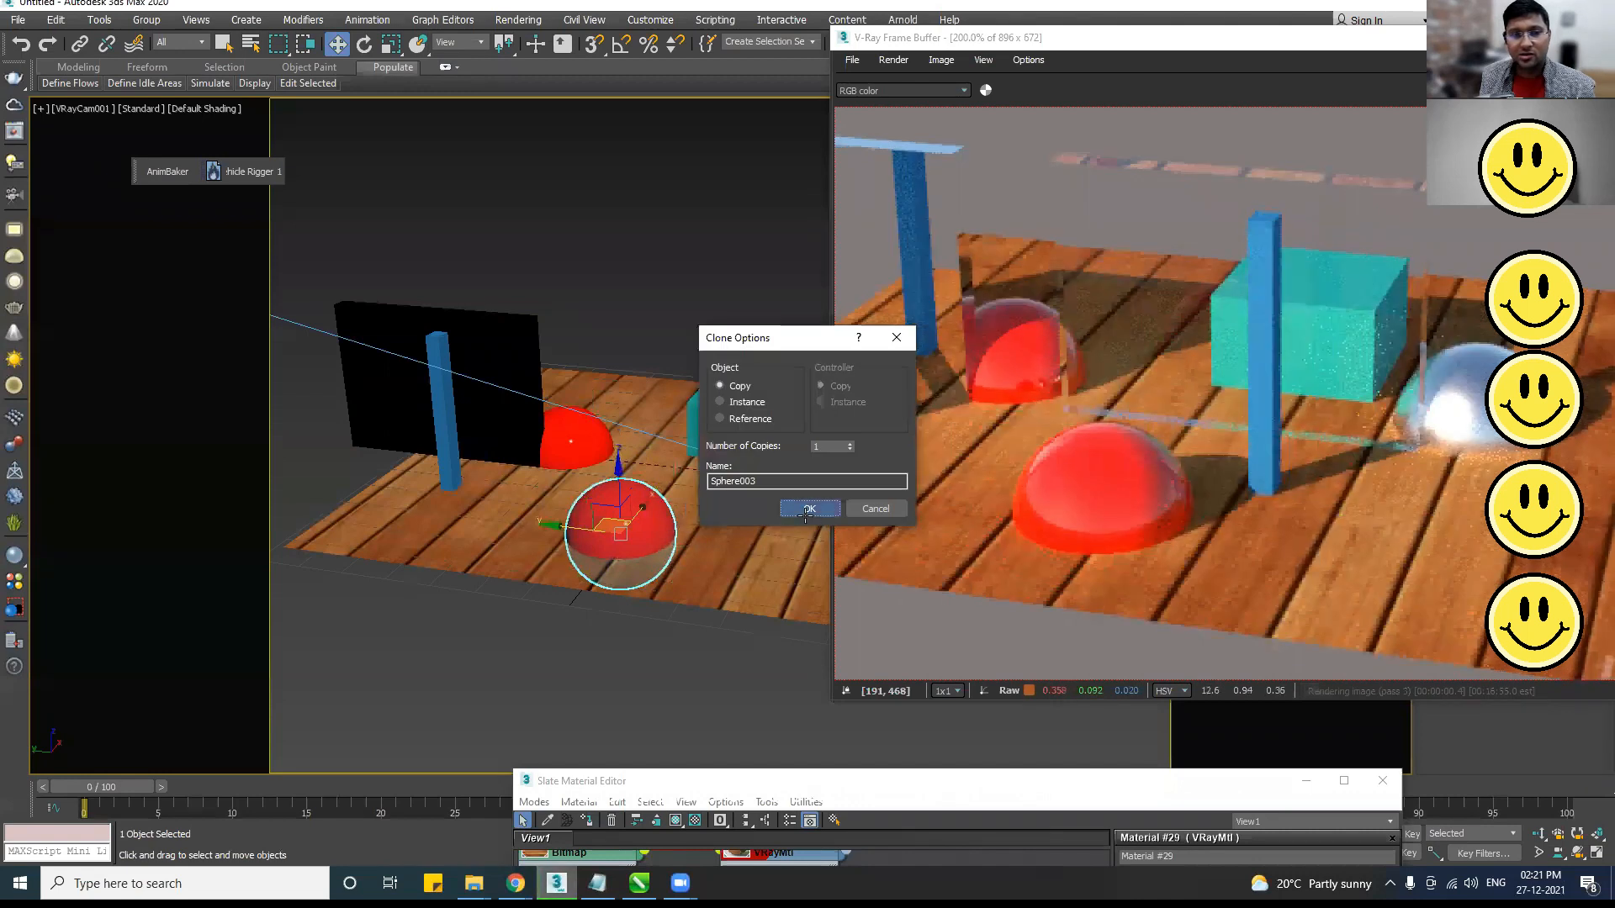
pyautogui.click(820, 511)
pyautogui.moveTo(620, 467)
pyautogui.mouseDown()
pyautogui.moveTo(626, 379)
pyautogui.moveTo(621, 414)
pyautogui.moveTo(555, 454)
pyautogui.mouseUp()
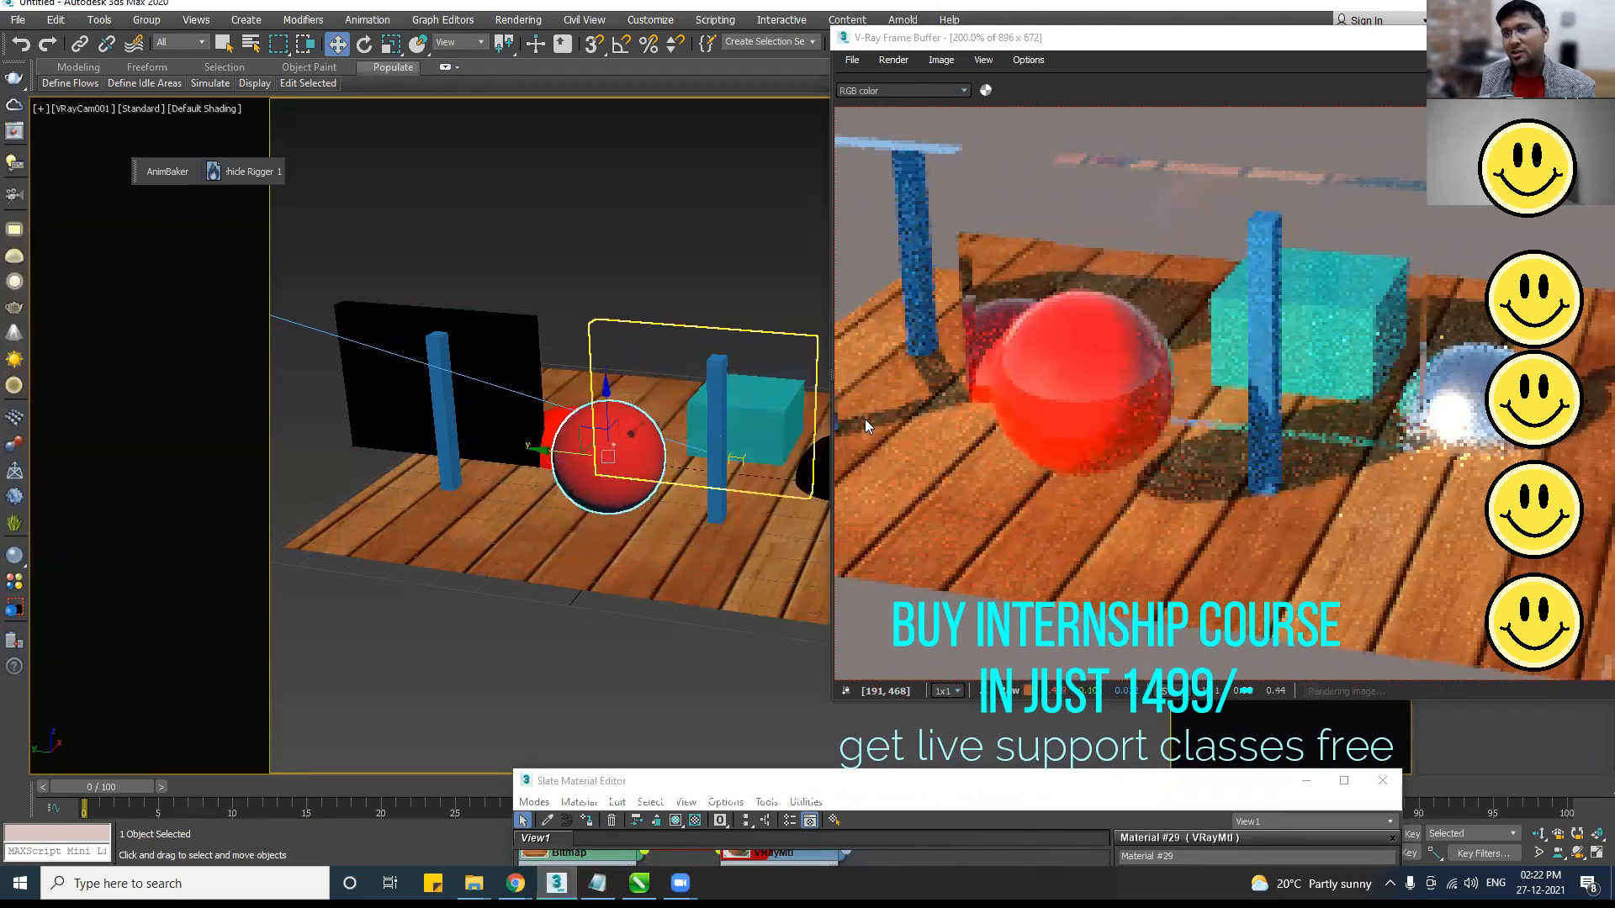
pyautogui.moveTo(1173, 56); pyautogui.dragTo(714, 84)
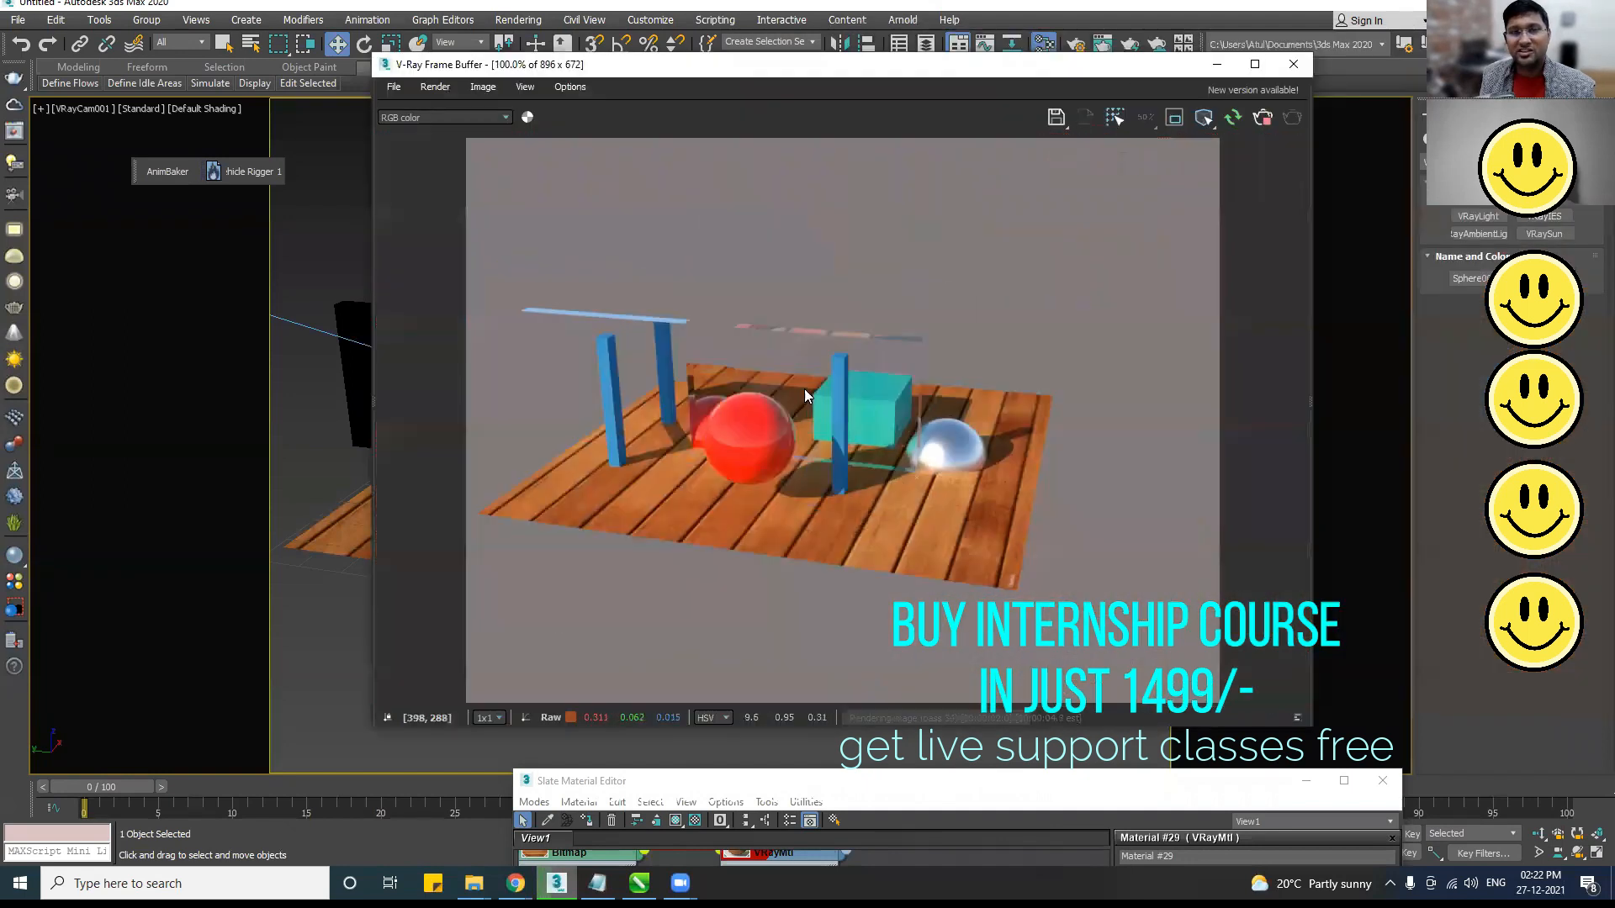
pyautogui.scroll(3, 829, 428)
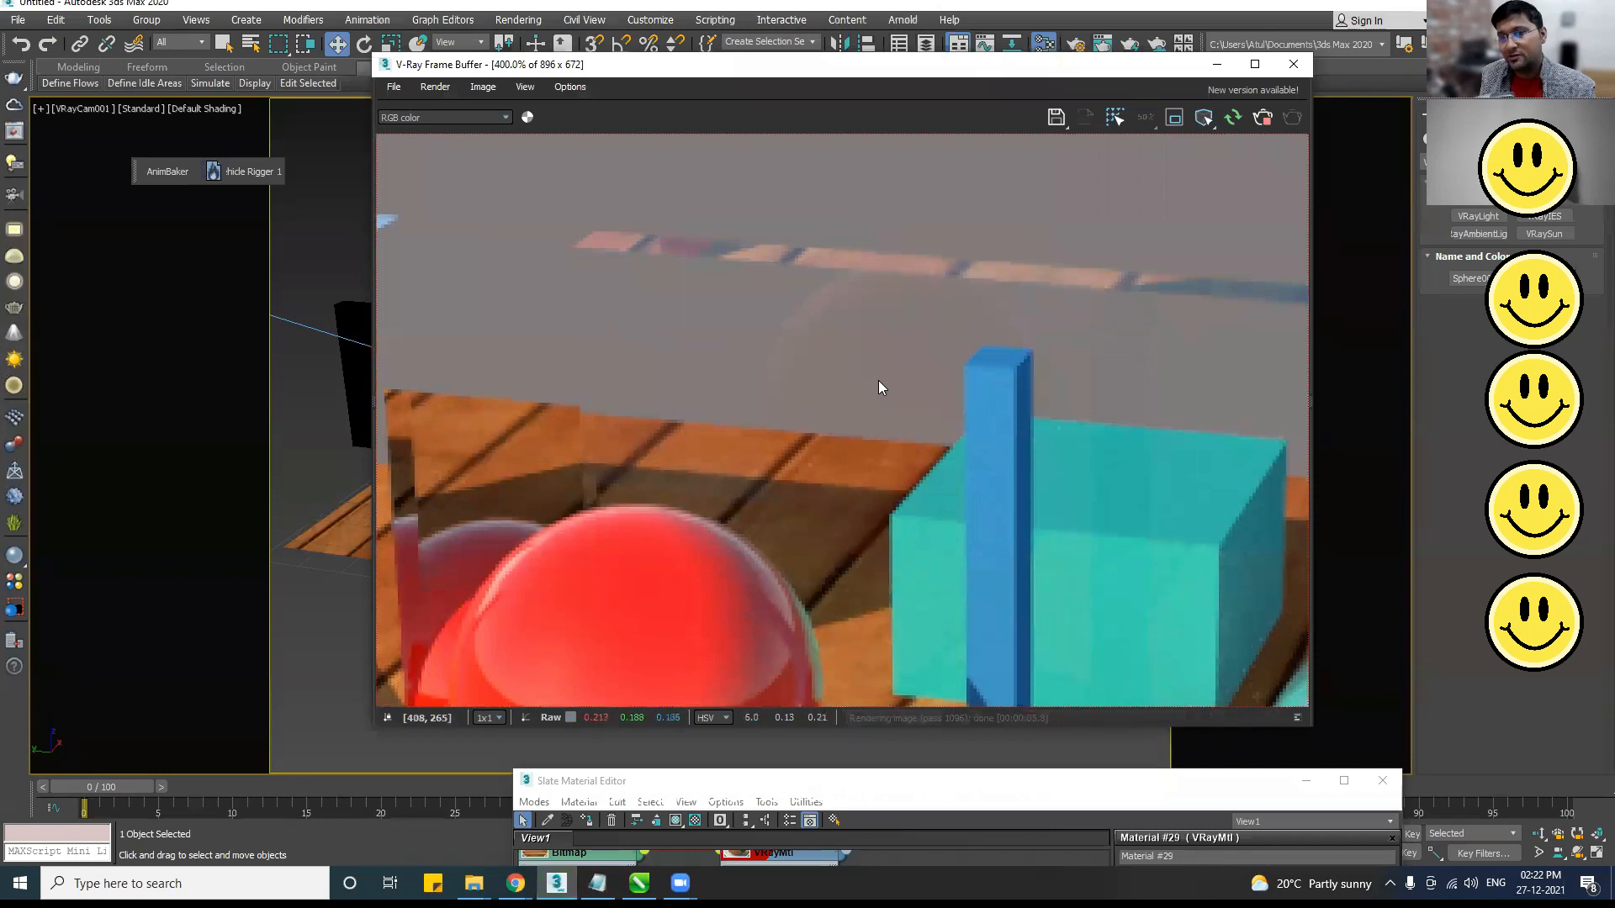
pyautogui.moveTo(1100, 426); pyautogui.dragTo(764, 412, button='middle')
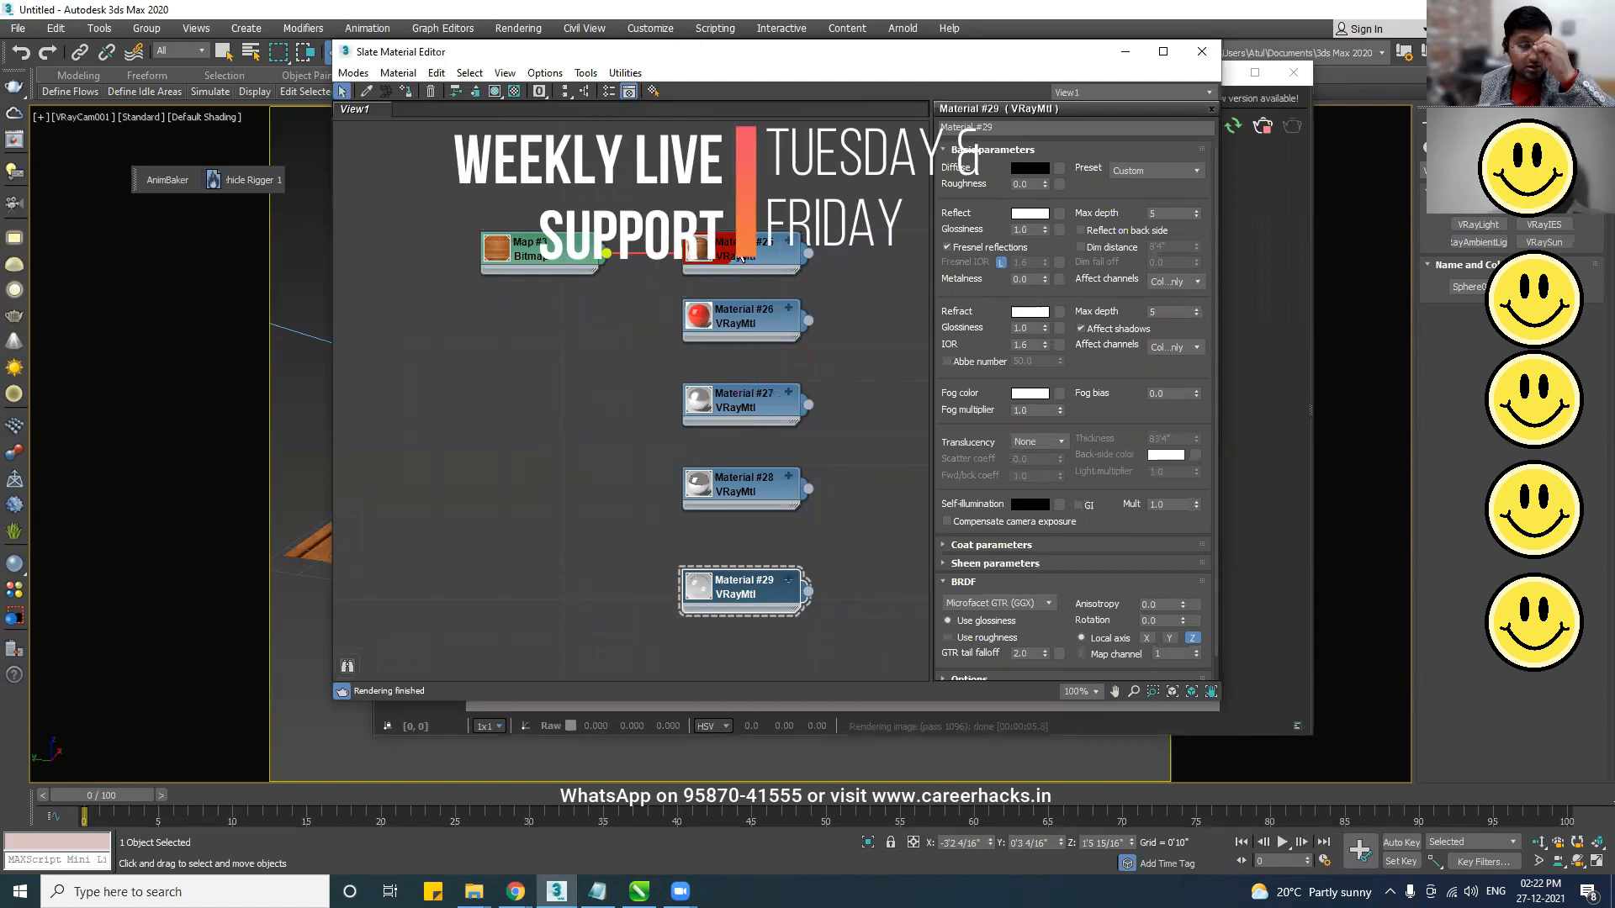
# - Set the wood floor material's reflection colour to white and check the floor in the render
pyautogui.doubleClick(741, 258)
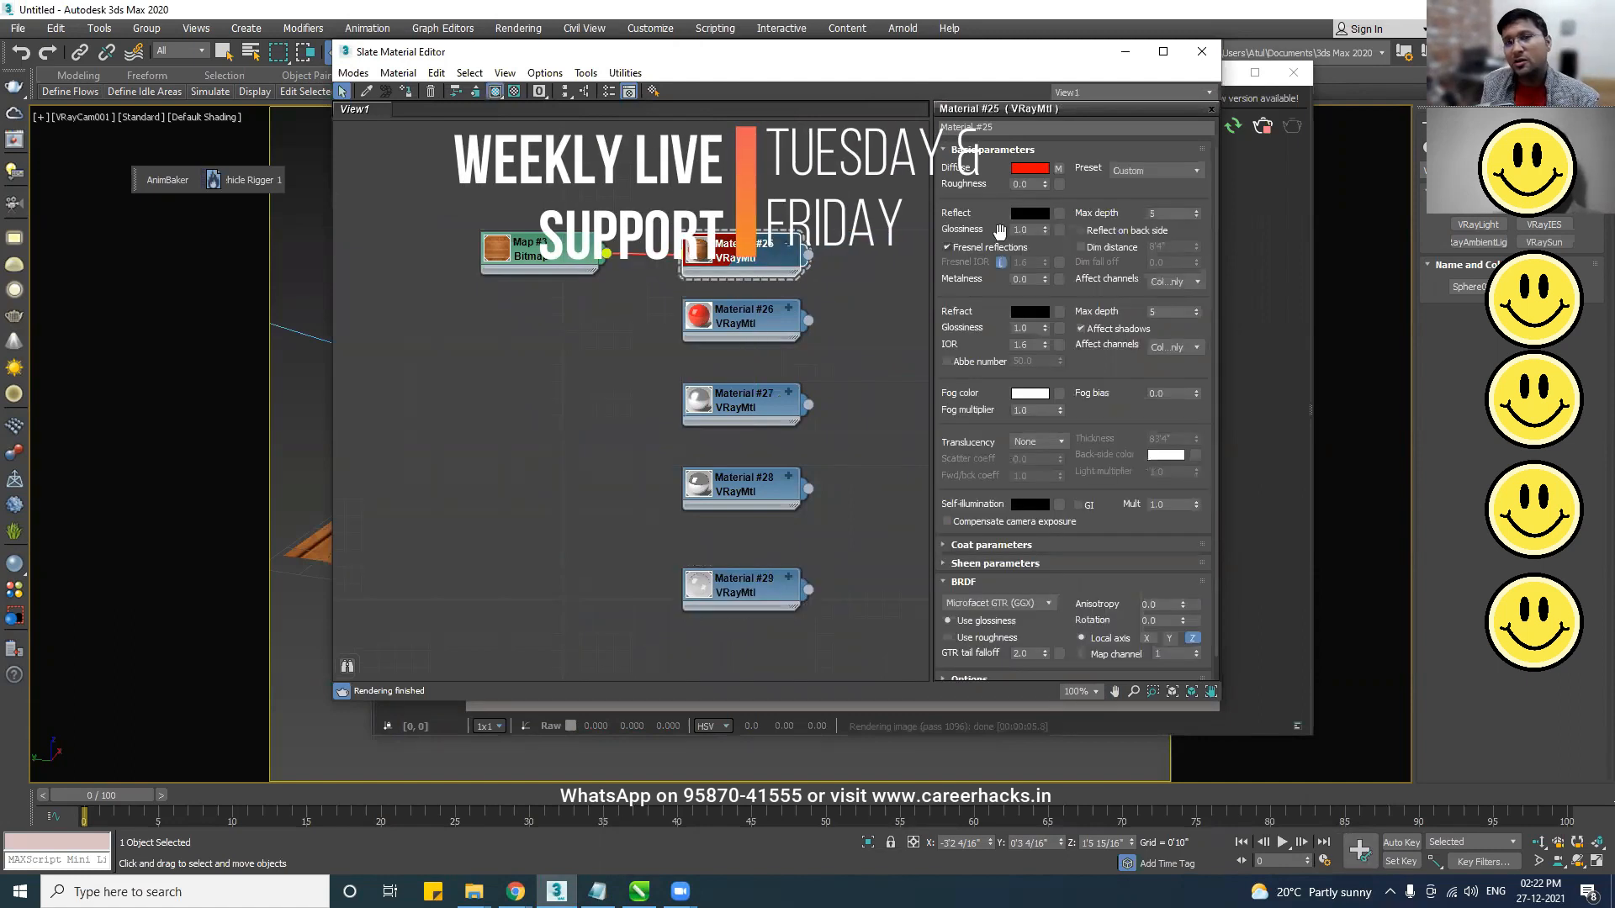
pyautogui.click(1035, 214)
pyautogui.click(494, 237)
pyautogui.click(622, 259)
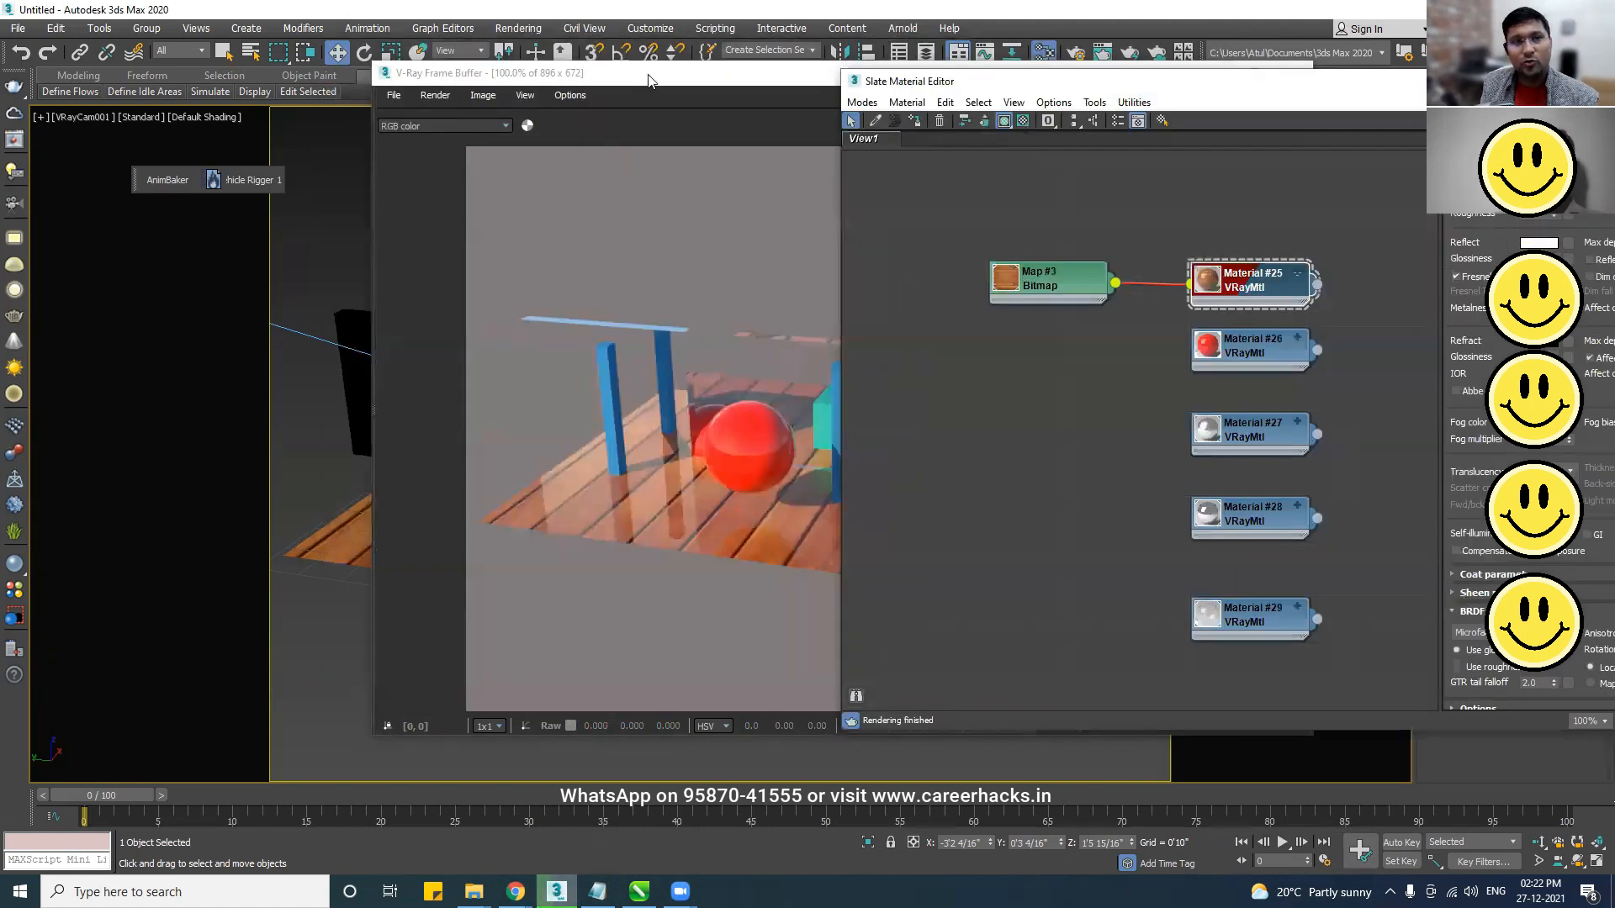
pyautogui.moveTo(648, 80); pyautogui.dragTo(345, 56)
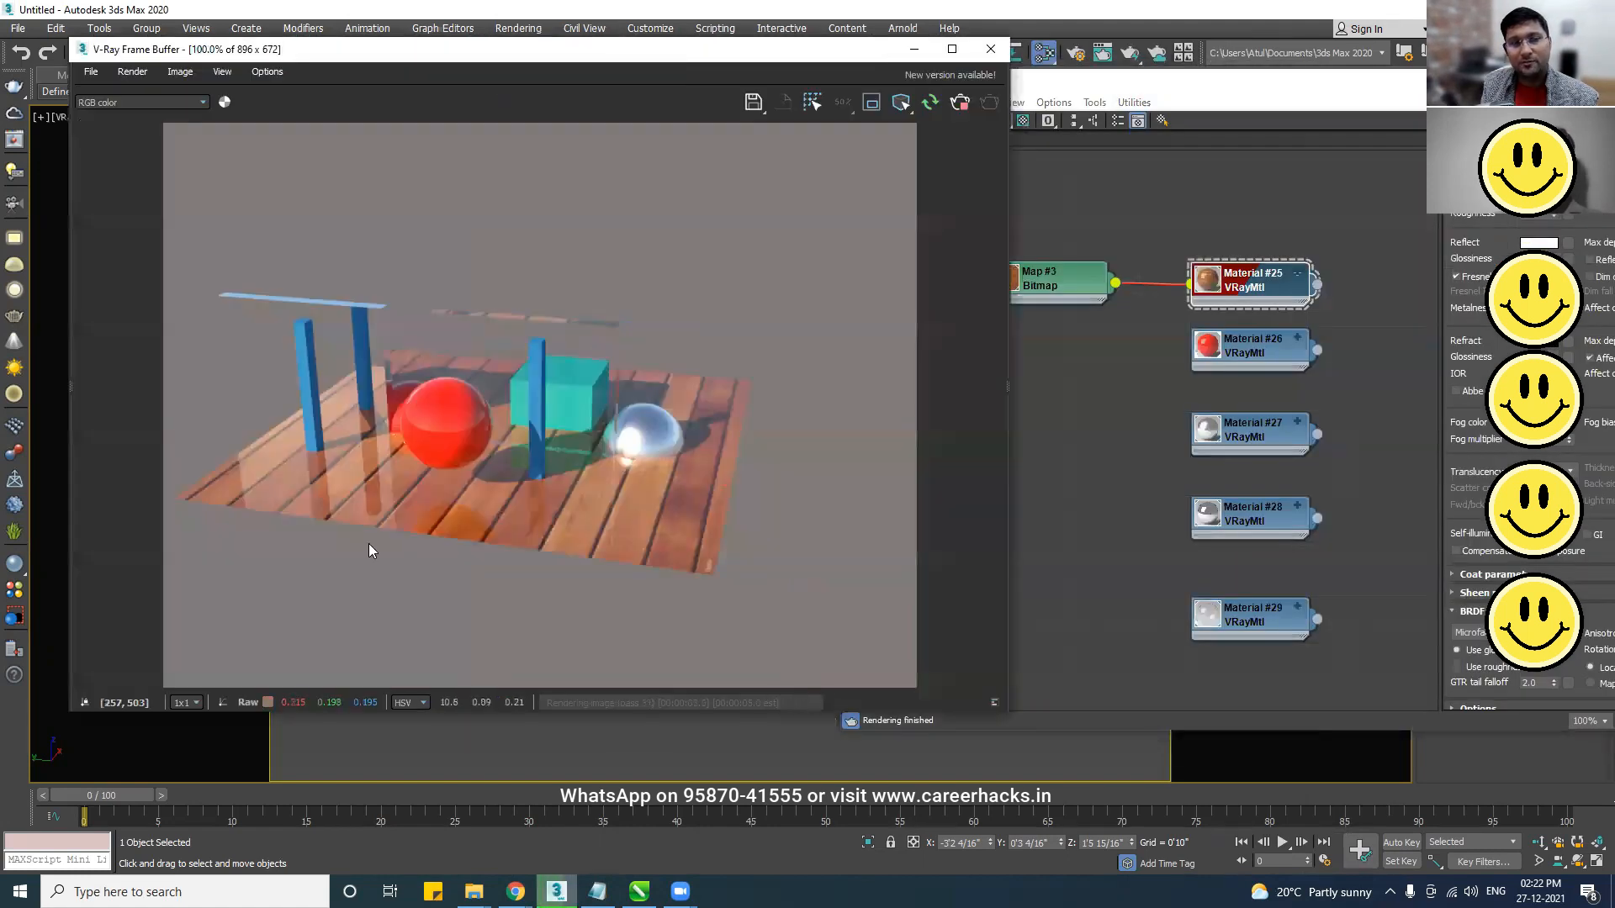
# - Set the wood floor material's reflection colour to a grey with value 84
pyautogui.click(1162, 94)
pyautogui.moveTo(1158, 84); pyautogui.dragTo(1037, 72)
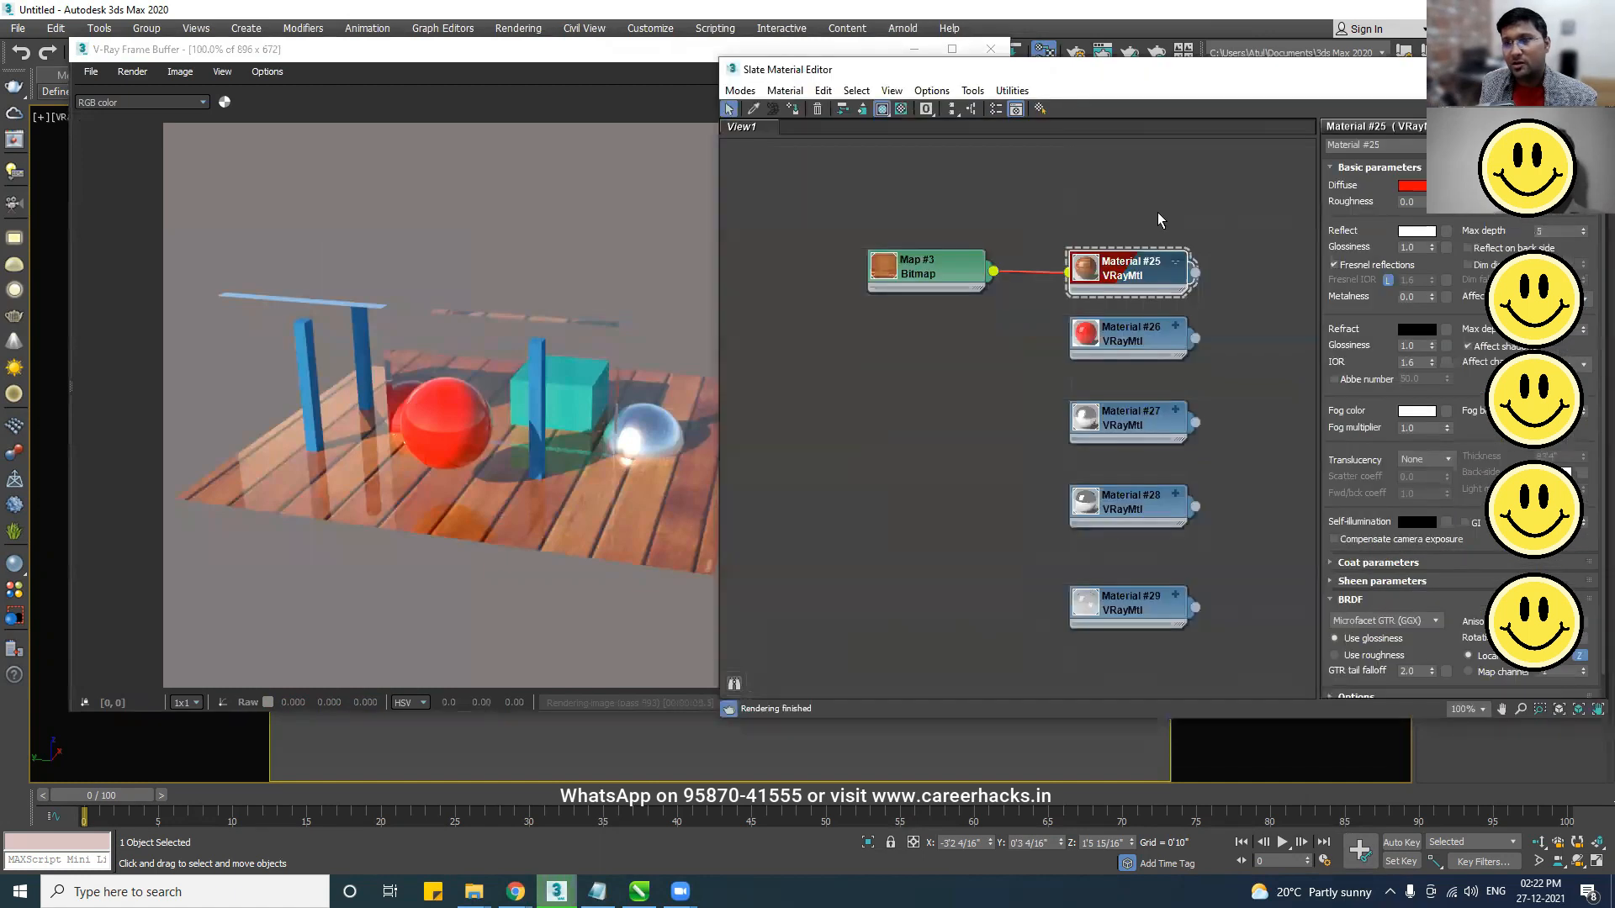
pyautogui.click(1417, 232)
pyautogui.moveTo(502, 229); pyautogui.dragTo(500, 154)
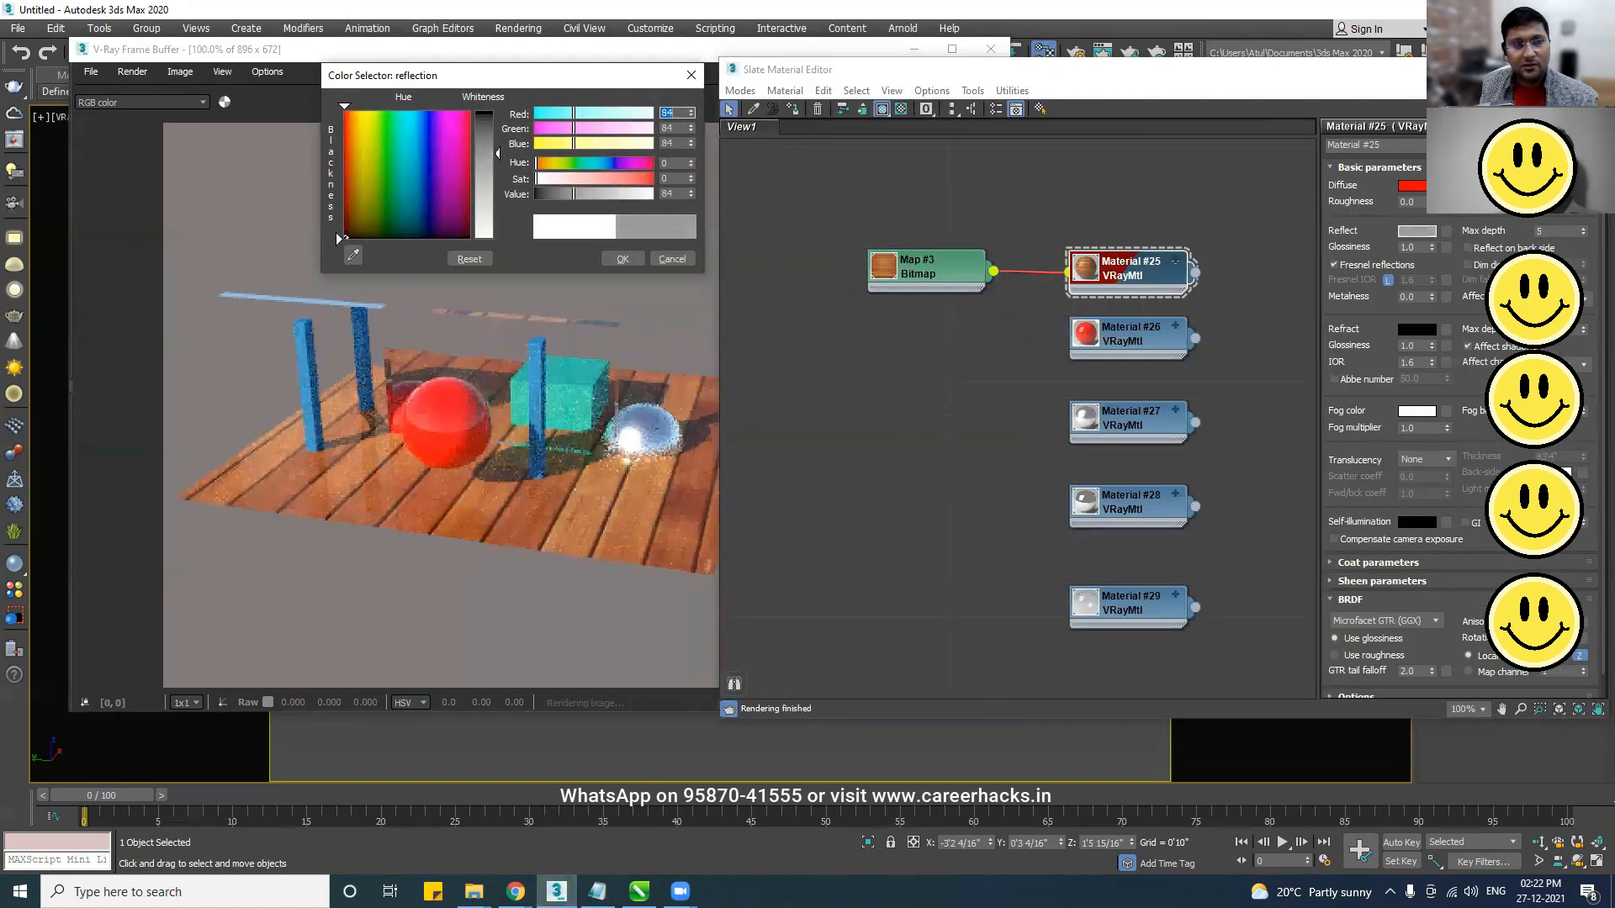
pyautogui.click(623, 258)
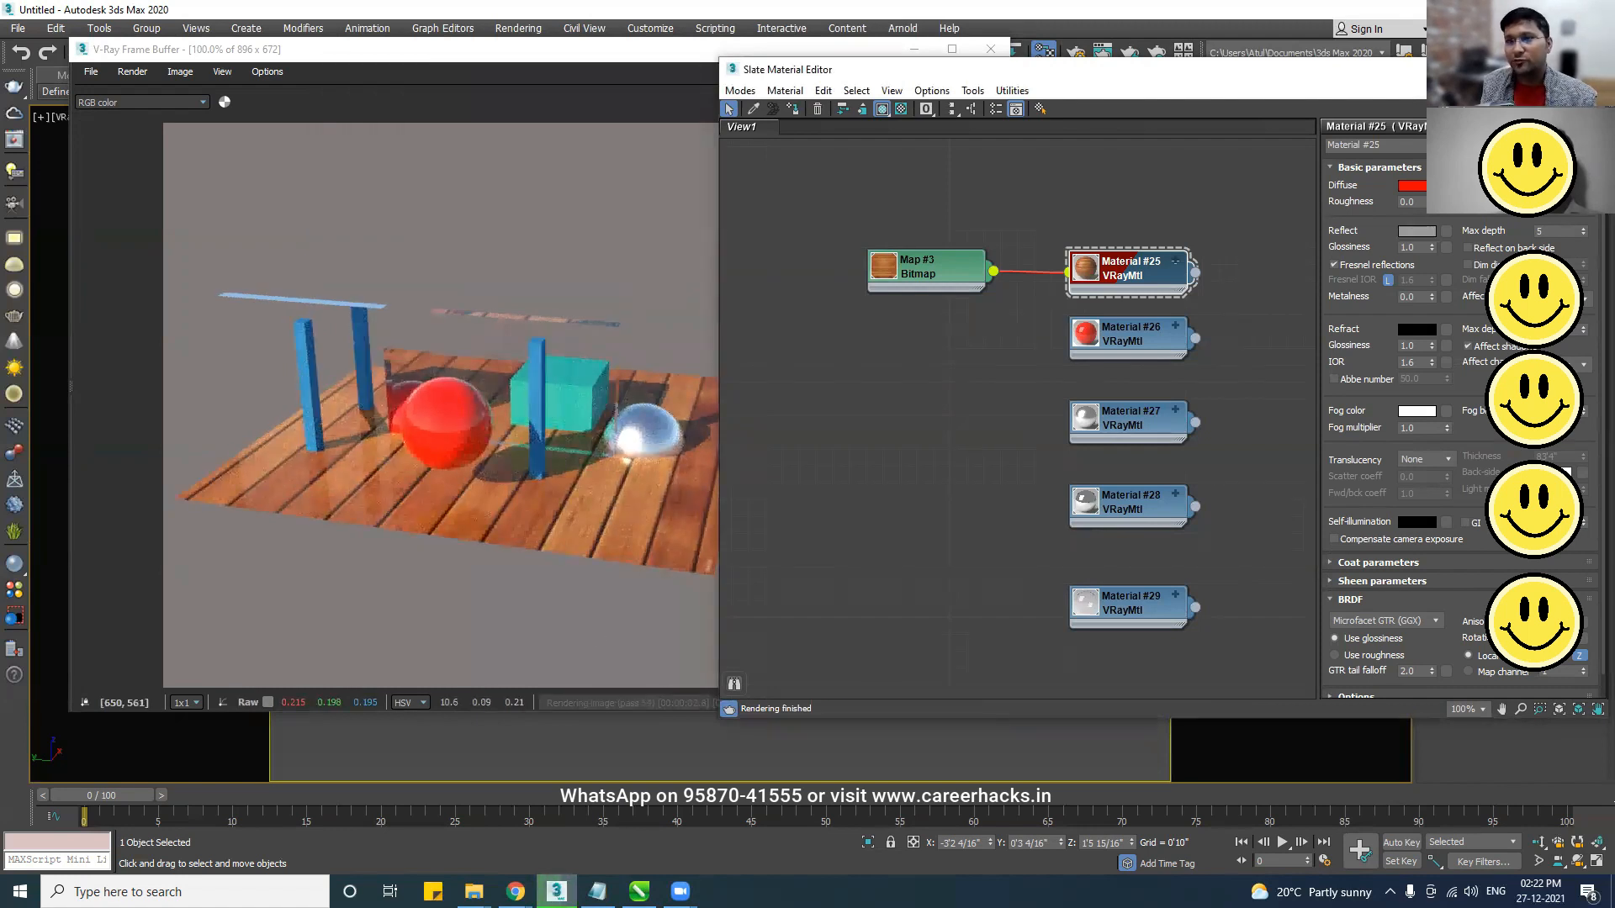
# - Scale the transparent glass wall along its length into a narrower panel
pyautogui.click(1512, 69)
pyautogui.click(914, 48)
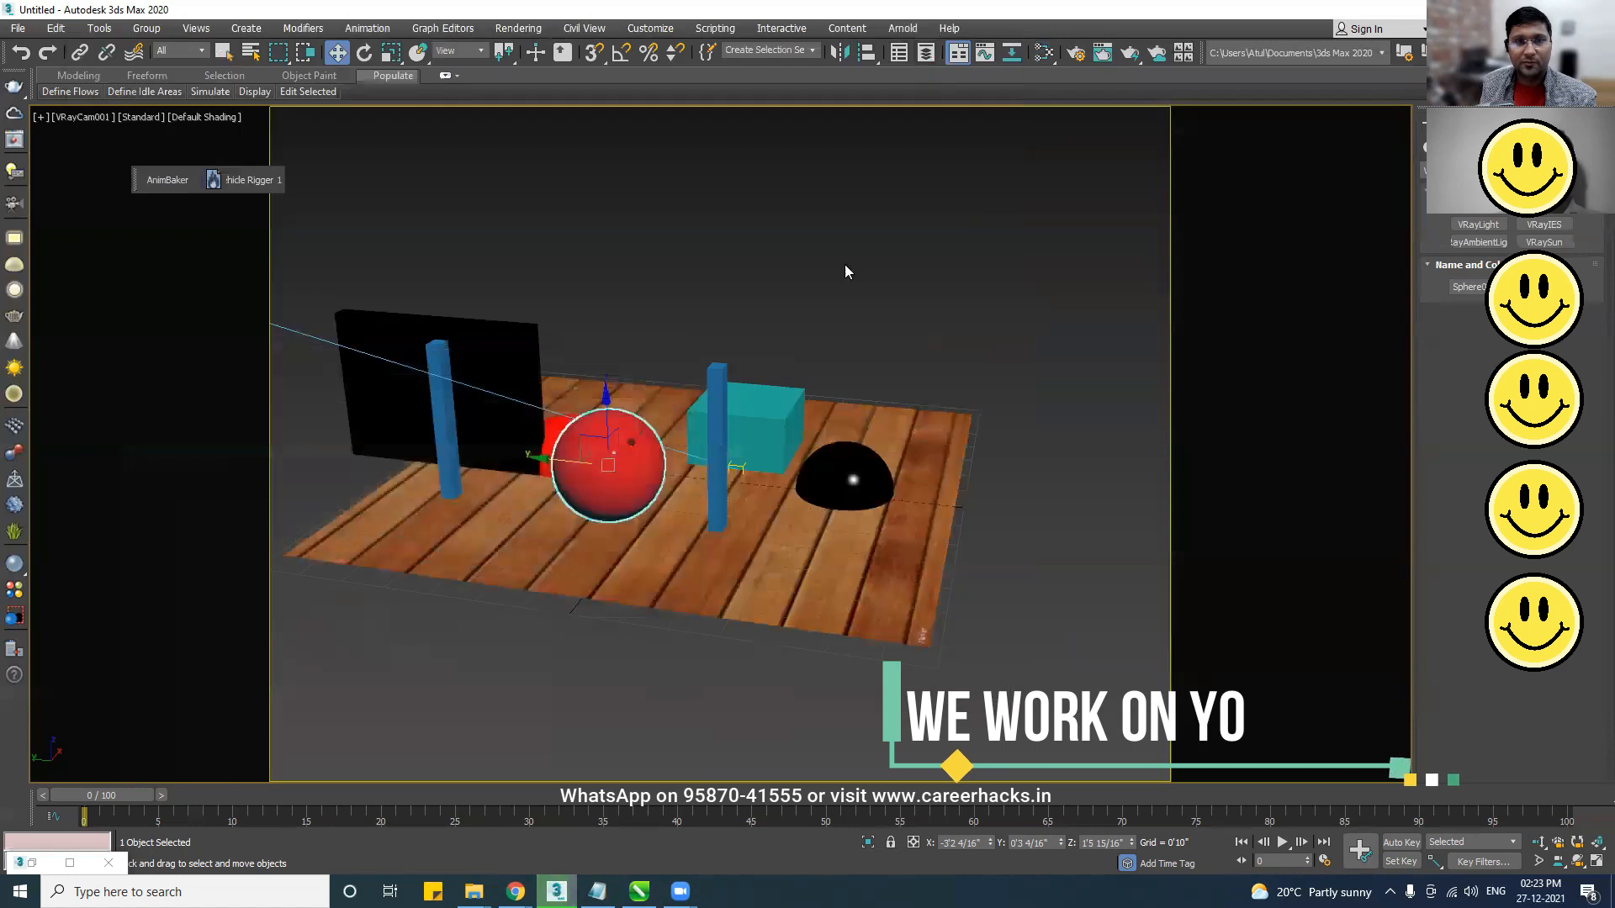
pyautogui.click(633, 342)
pyautogui.press('r')
pyautogui.moveTo(783, 497); pyautogui.dragTo(634, 477)
pyautogui.press('w')
pyautogui.press('r')
pyautogui.moveTo(740, 492); pyautogui.dragTo(837, 509)
pyautogui.press('w')
# - Copy the narrowed glass panel along the wall line and place the copy edge to edge with it, behind the front pillar
pyautogui.moveTo(624, 478)
pyautogui.mouseDown()
pyautogui.moveTo(602, 476)
pyautogui.moveTo(754, 480)
pyautogui.moveTo(738, 481)
pyautogui.mouseUp()
pyautogui.click(809, 516)
pyautogui.press('F3')
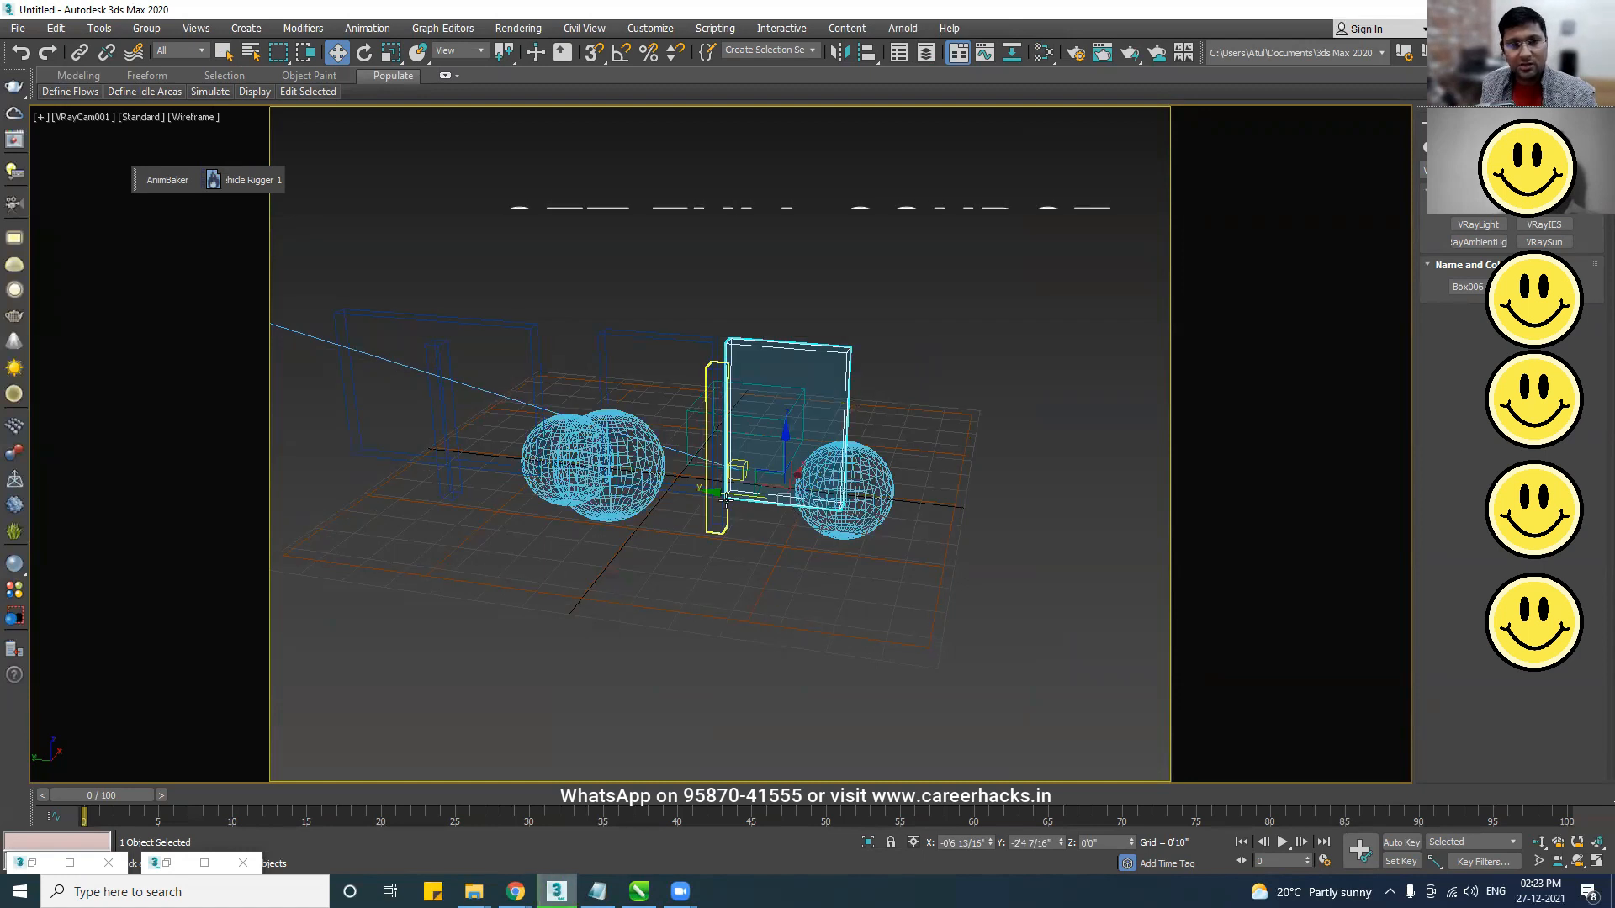
pyautogui.moveTo(726, 492); pyautogui.dragTo(715, 491)
pyautogui.press('F3')
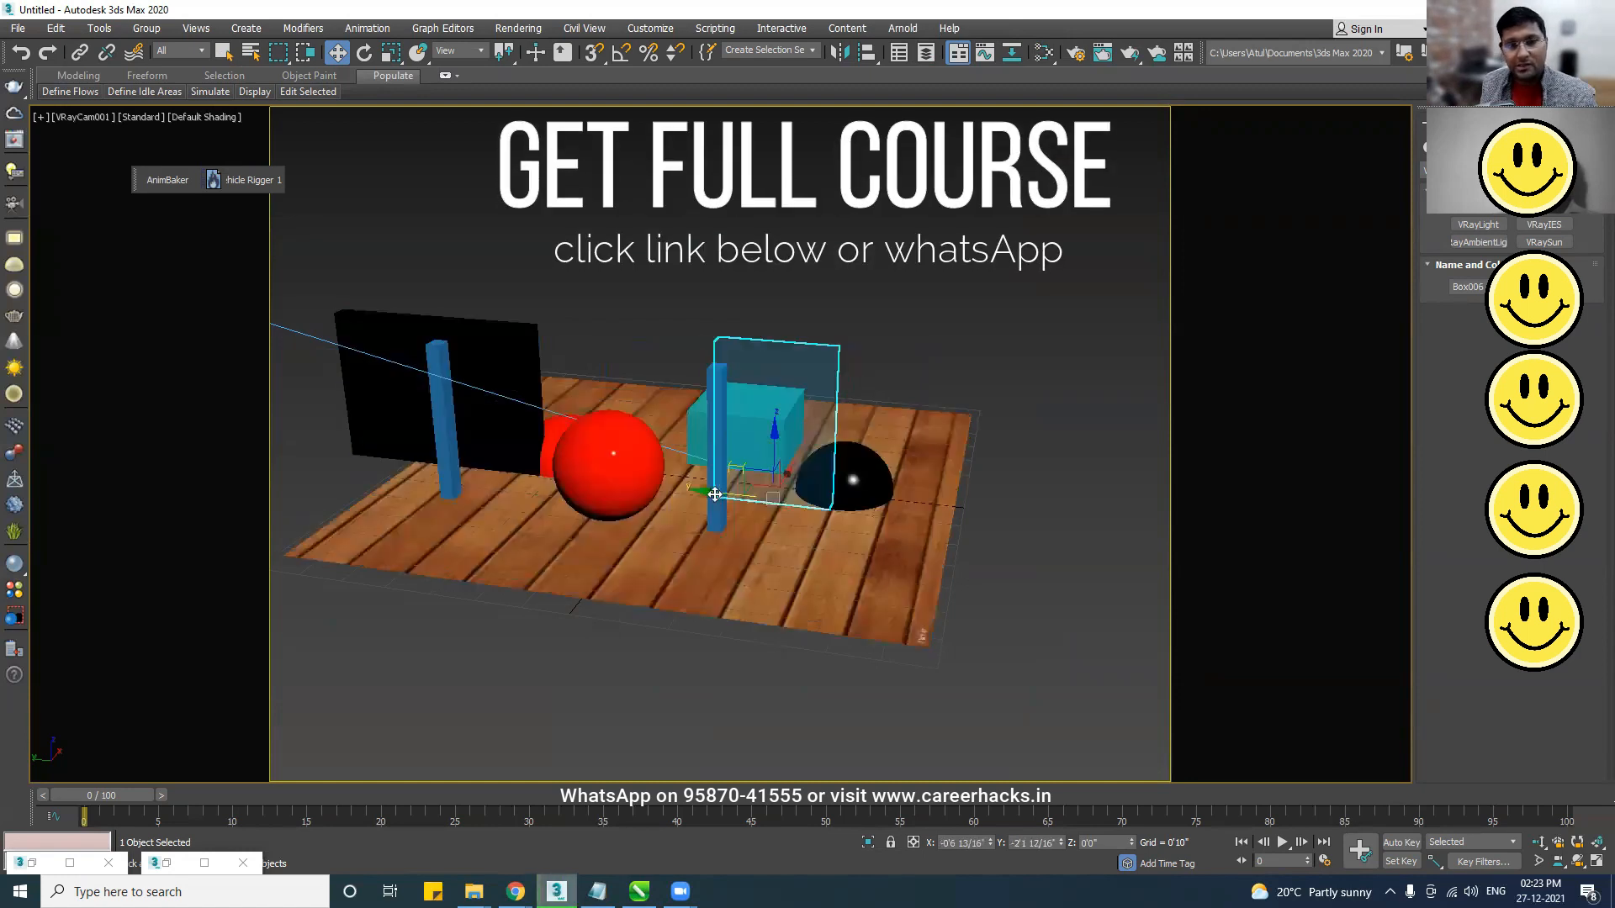
# - Examine the frosted glass panel close up in the render and open Material #29's refraction glossiness for editing
pyautogui.click(166, 866)
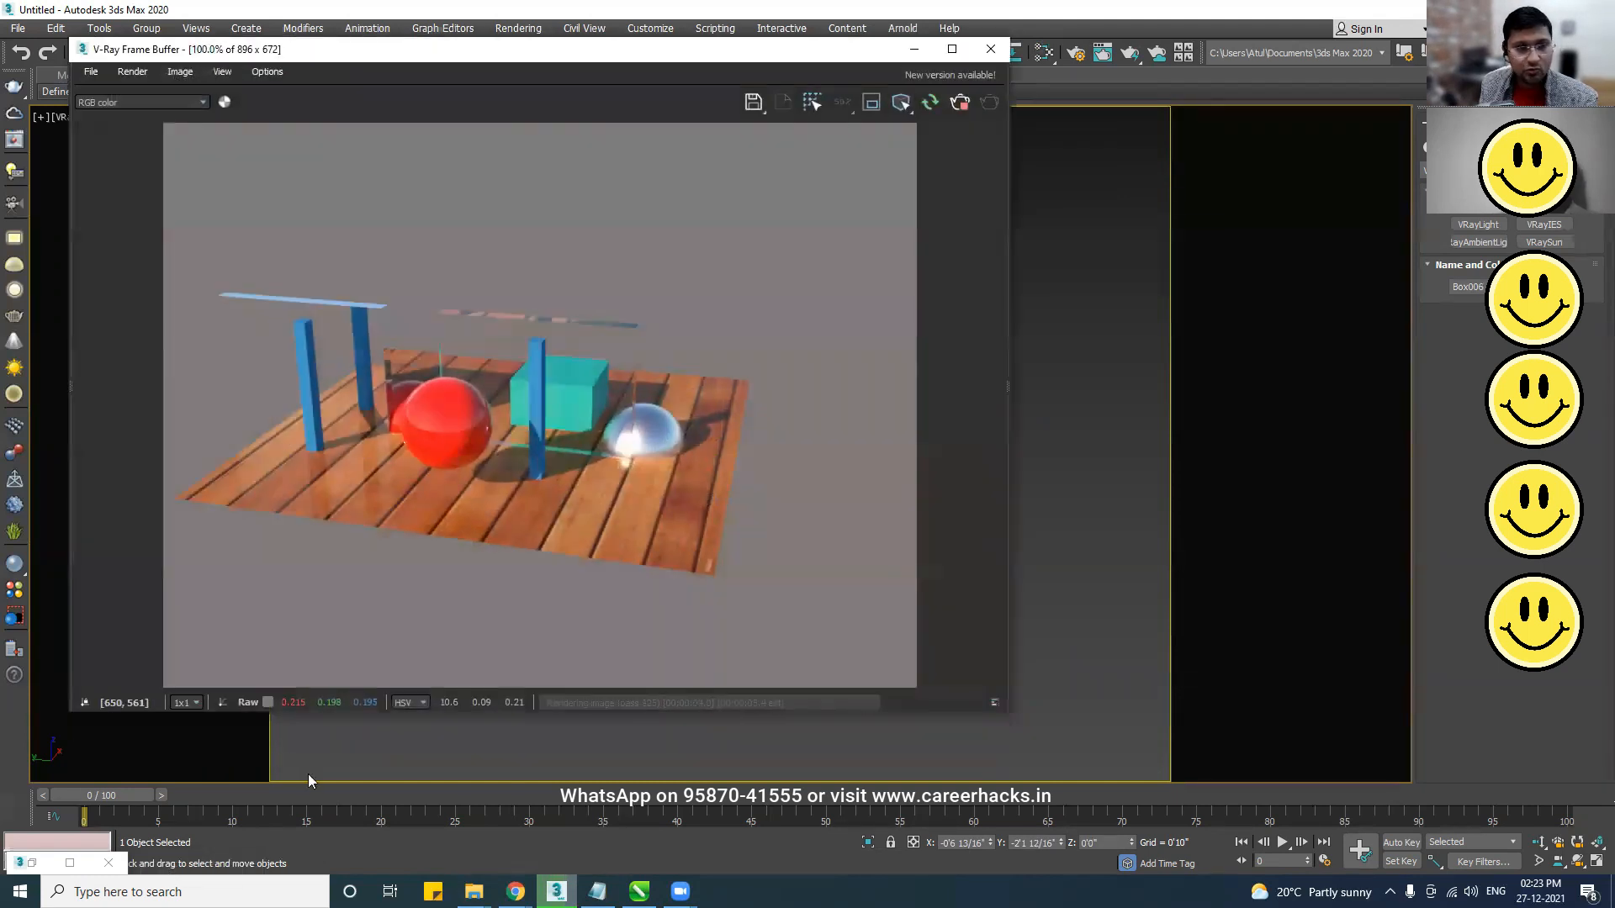
pyautogui.moveTo(525, 60); pyautogui.dragTo(647, 57)
pyautogui.click(34, 864)
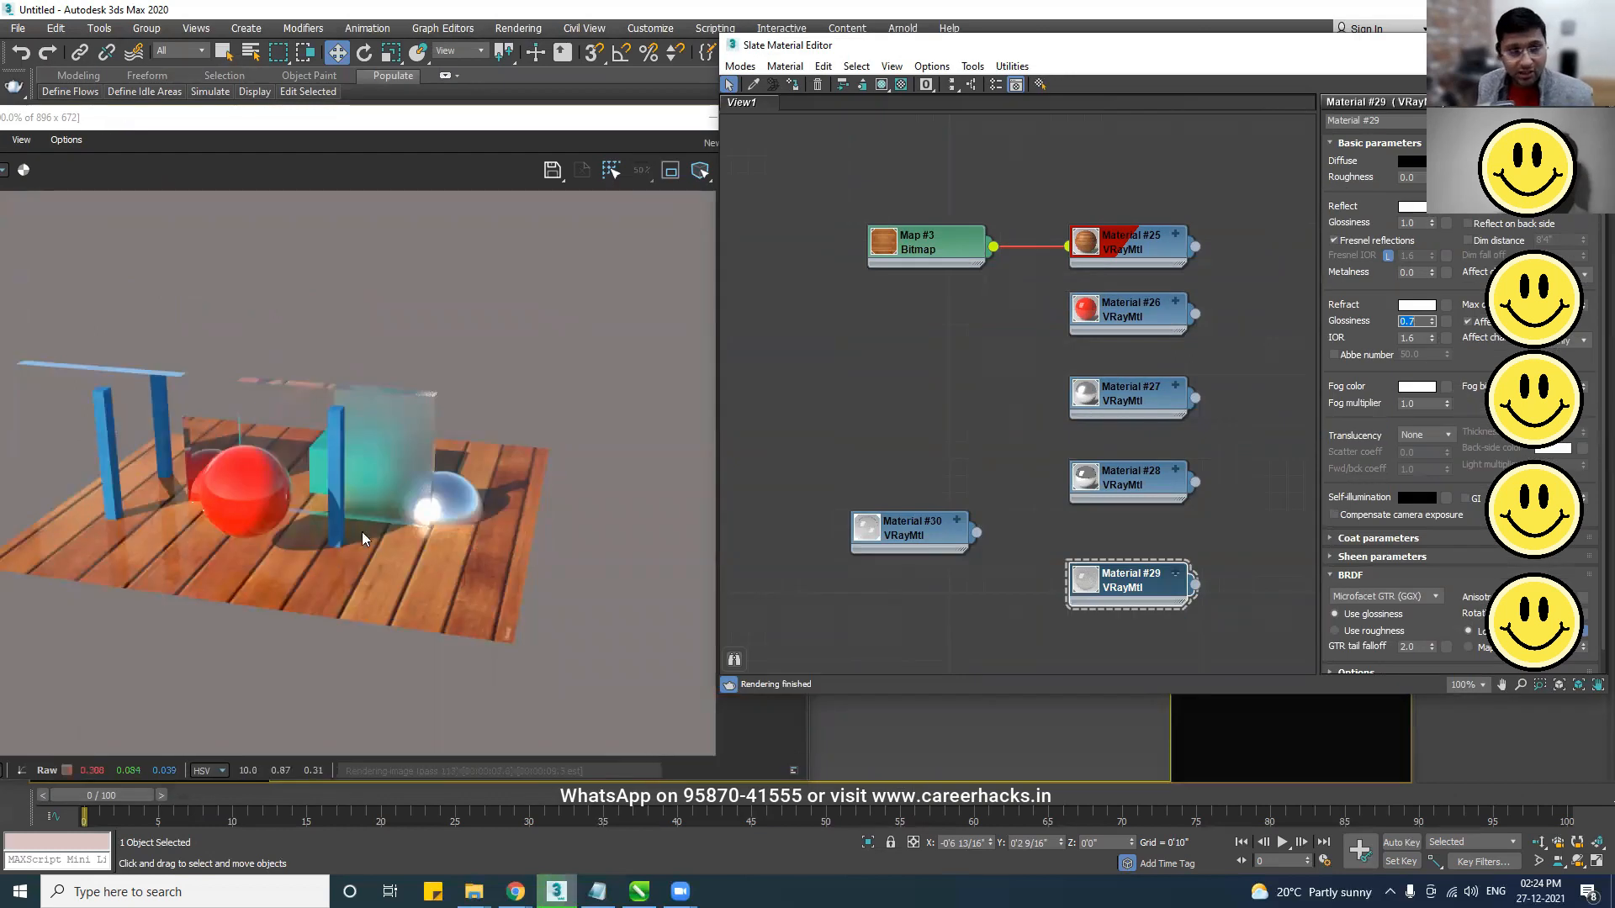
pyautogui.scroll(2, 384, 492)
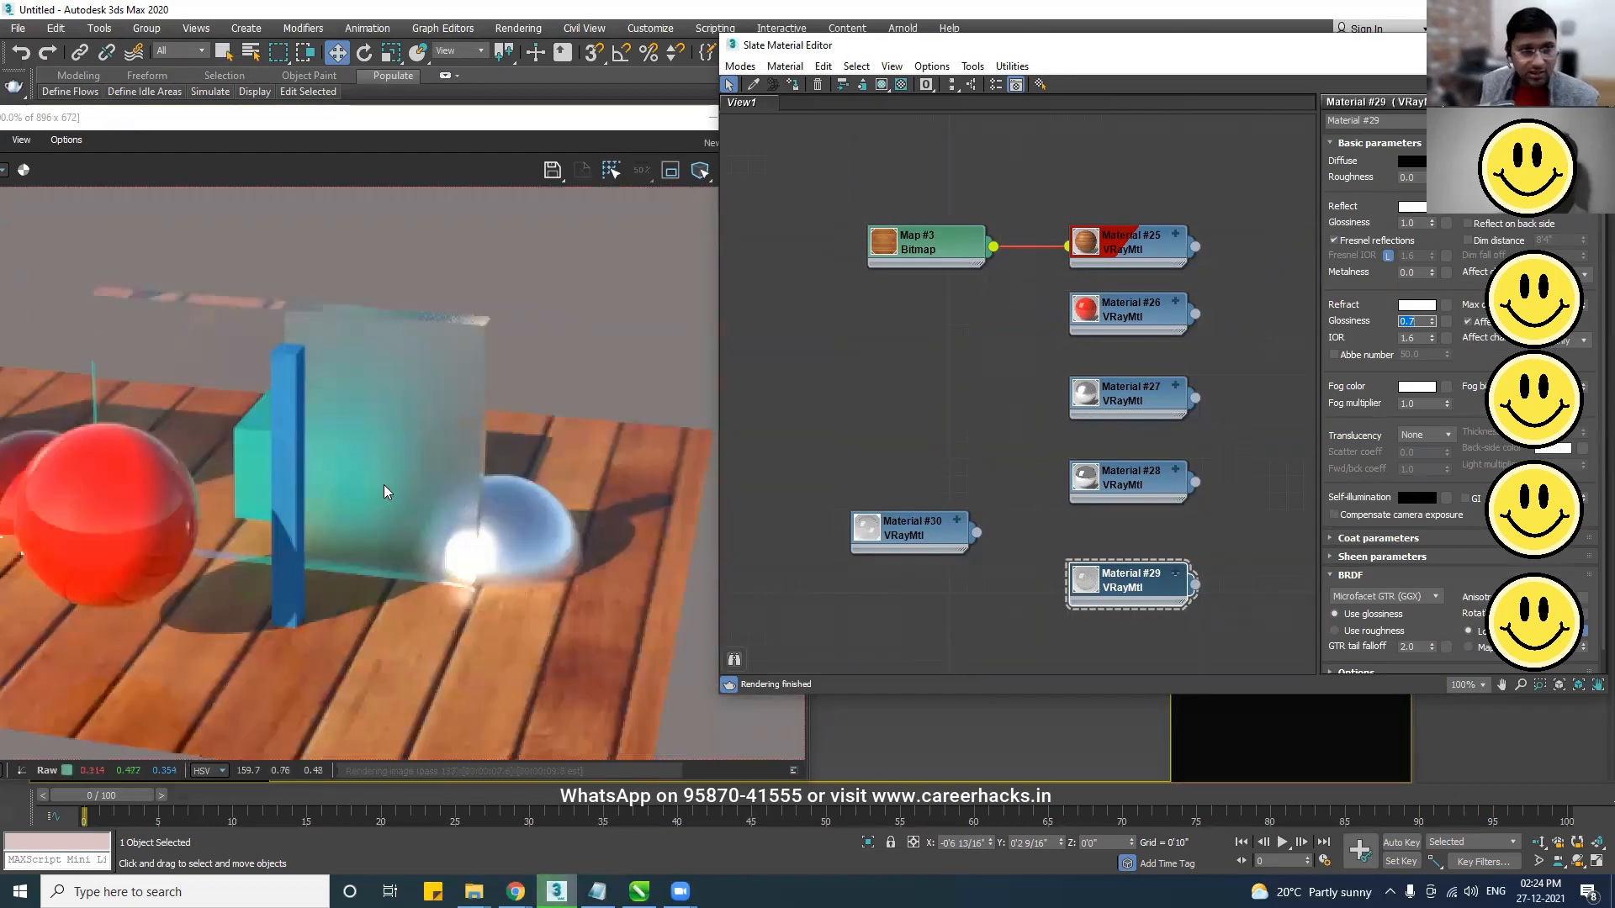
pyautogui.moveTo(353, 595); pyautogui.dragTo(476, 585, button='middle')
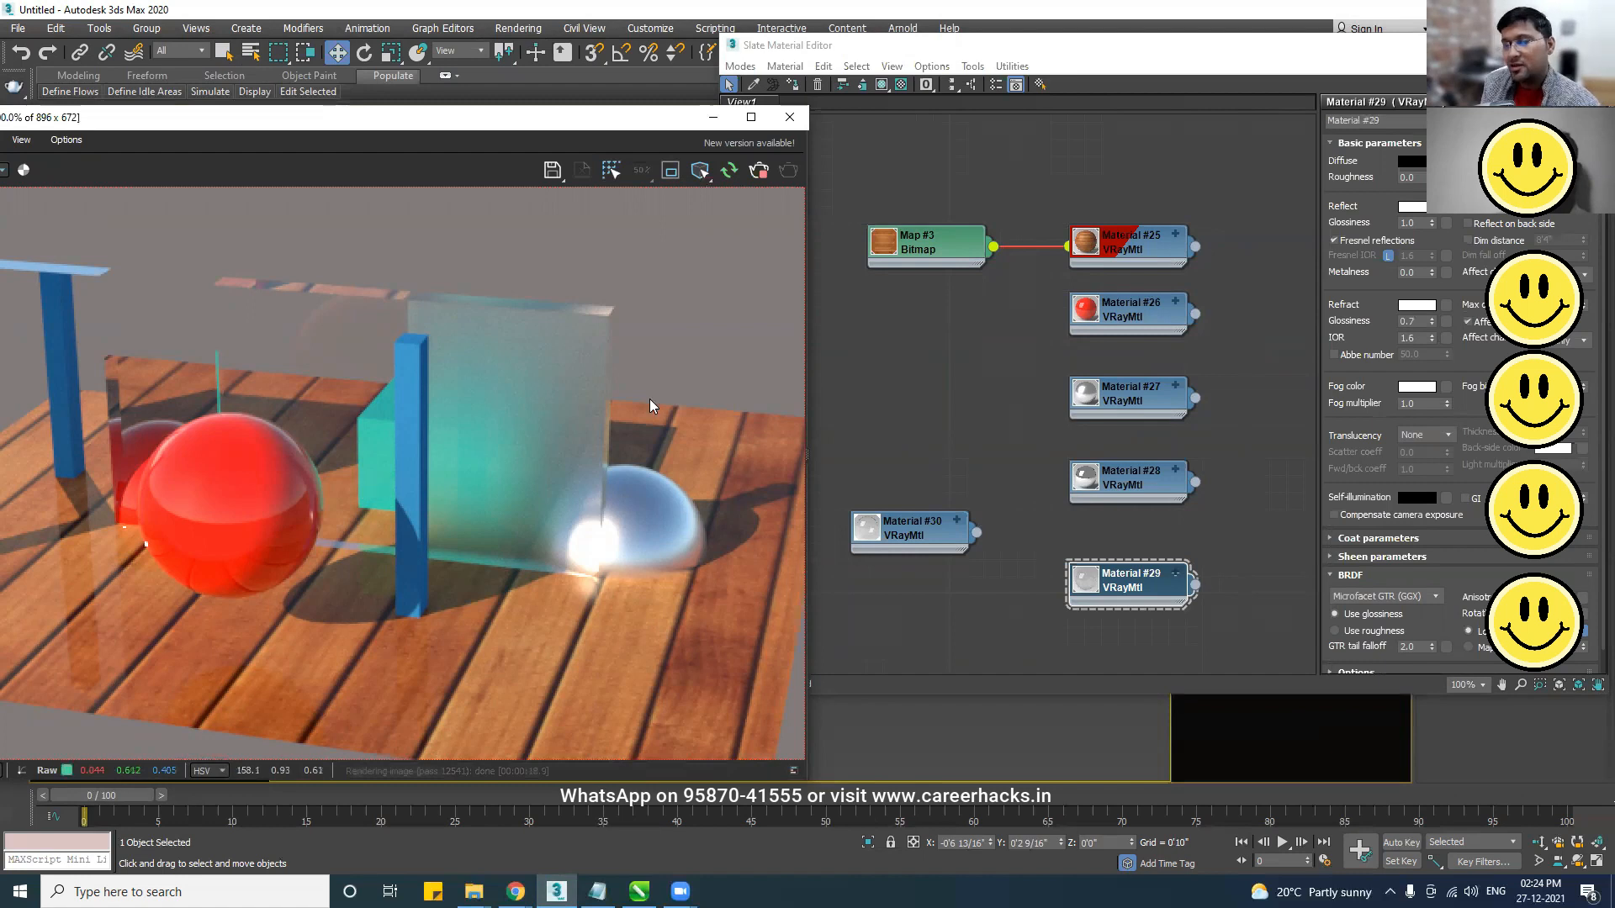
pyautogui.moveTo(1421, 322); pyautogui.dragTo(1361, 322)
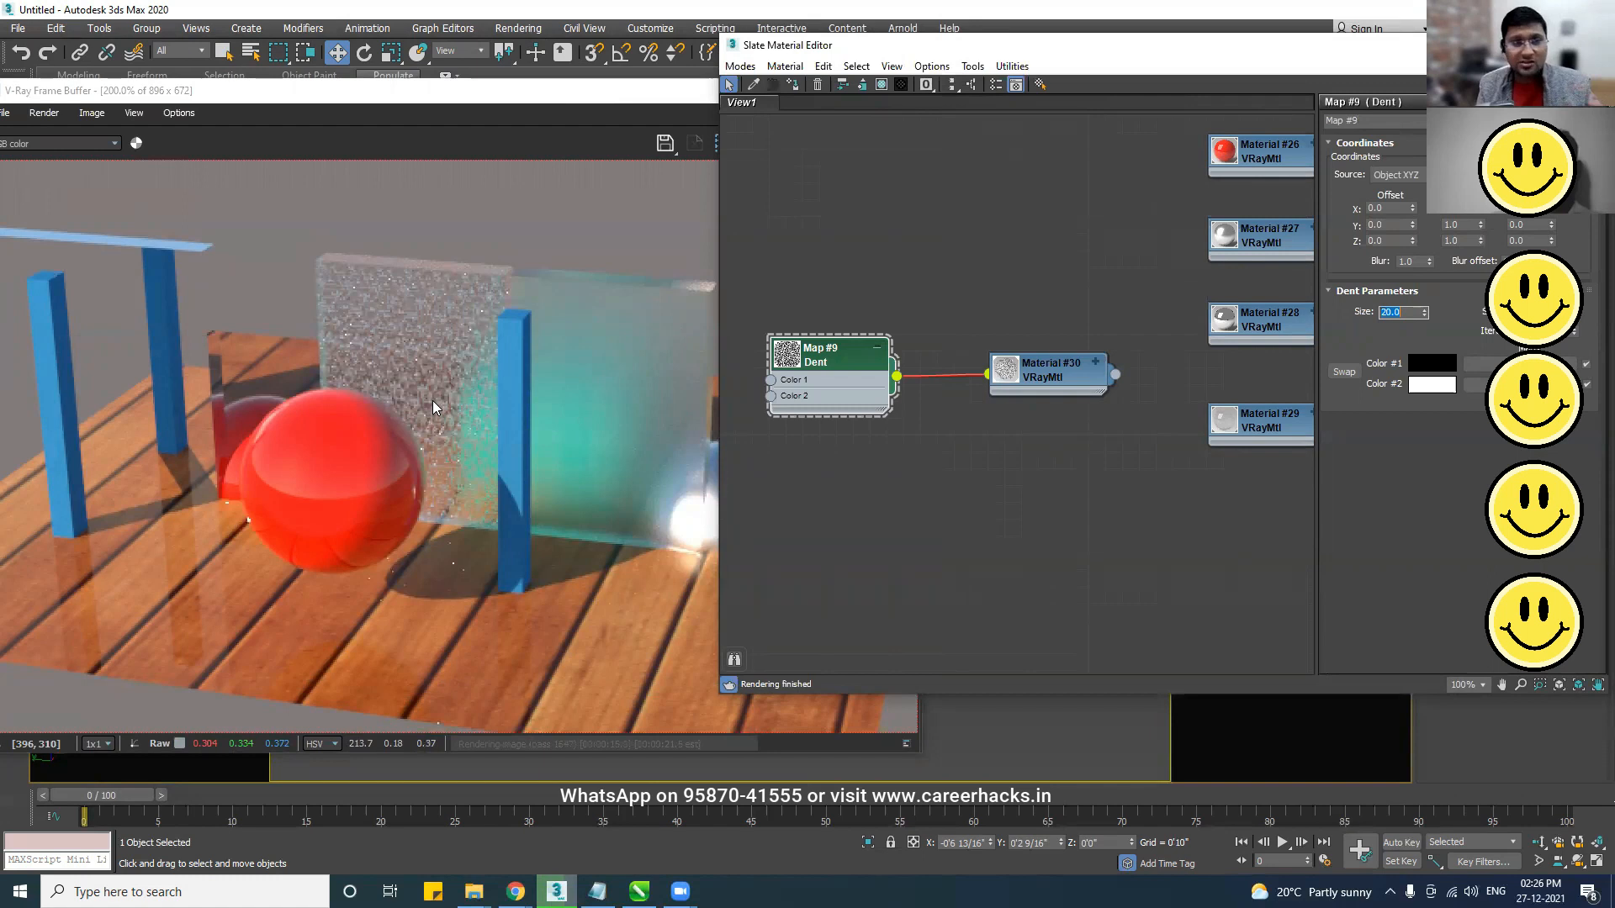
# - Try a Dent map size of 30, set it to 50 instead, and check the textured glass in the render
pyautogui.write('30')
pyautogui.press('Return')
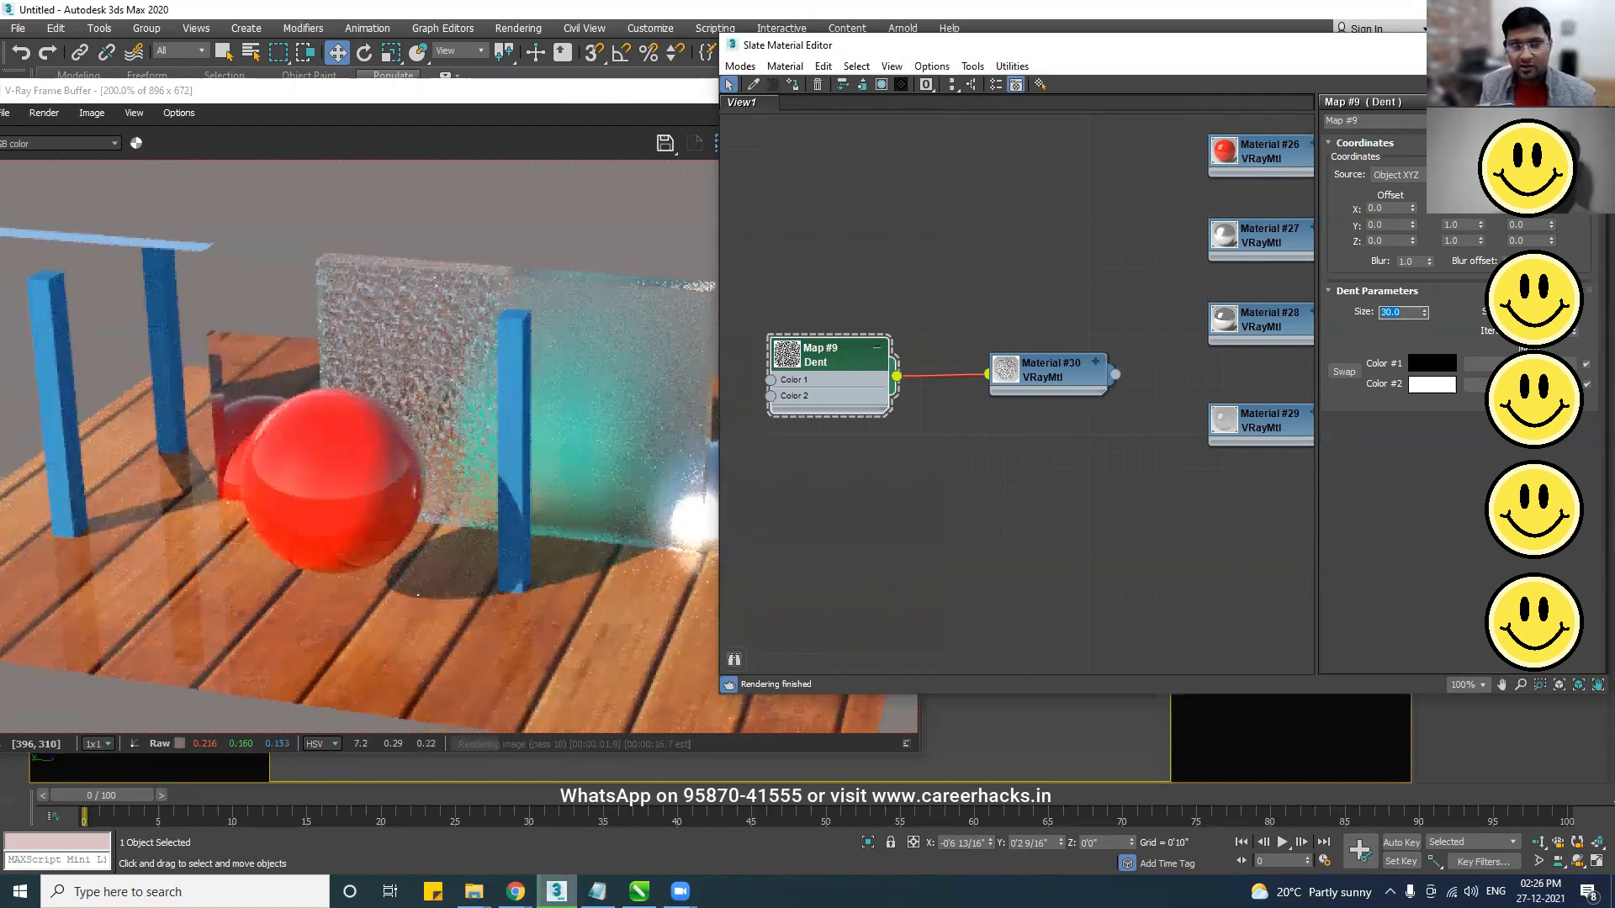
pyautogui.write('50')
pyautogui.press('Return')
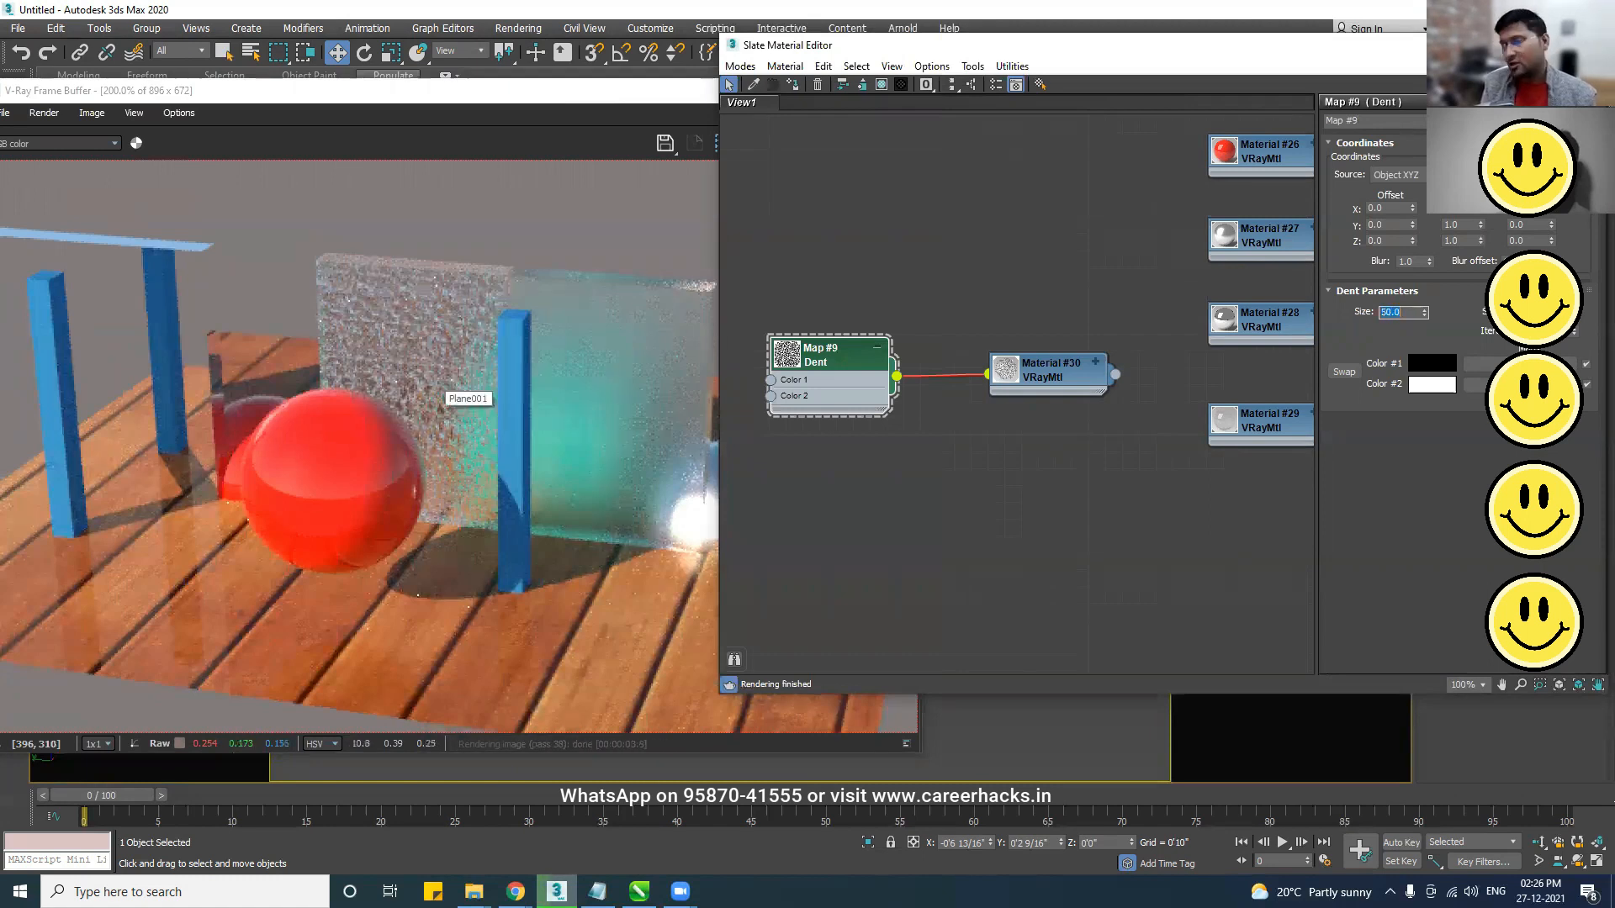
pyautogui.scroll(2, 370, 359)
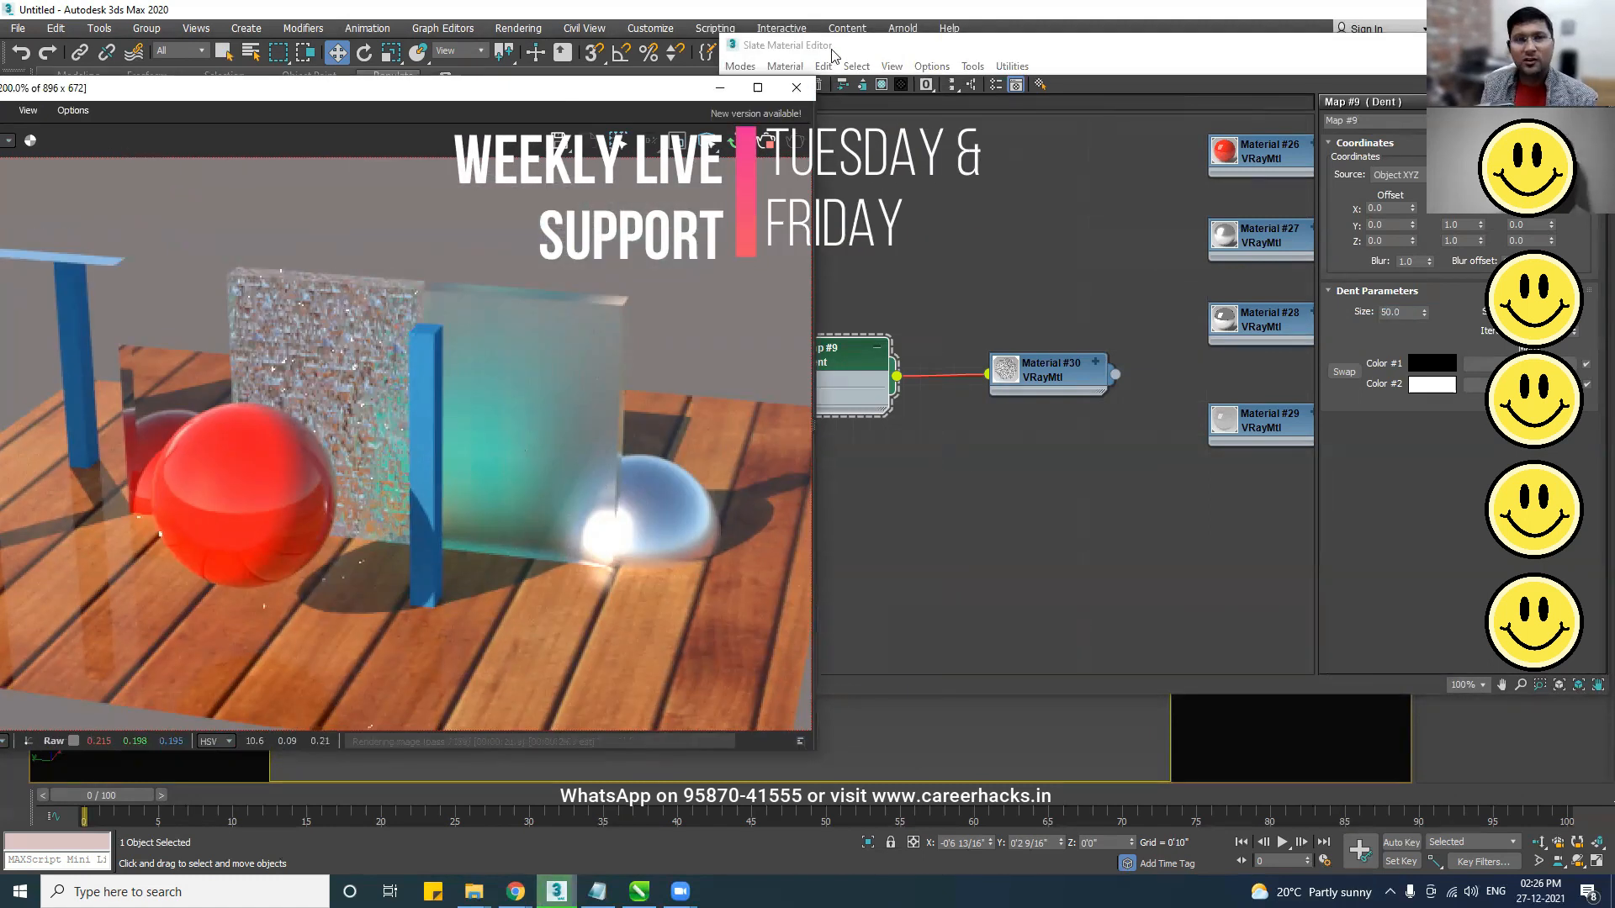
# - Copy the frosted glass panel further along the row, past the mirror hemisphere
pyautogui.moveTo(832, 46); pyautogui.dragTo(1194, 417)
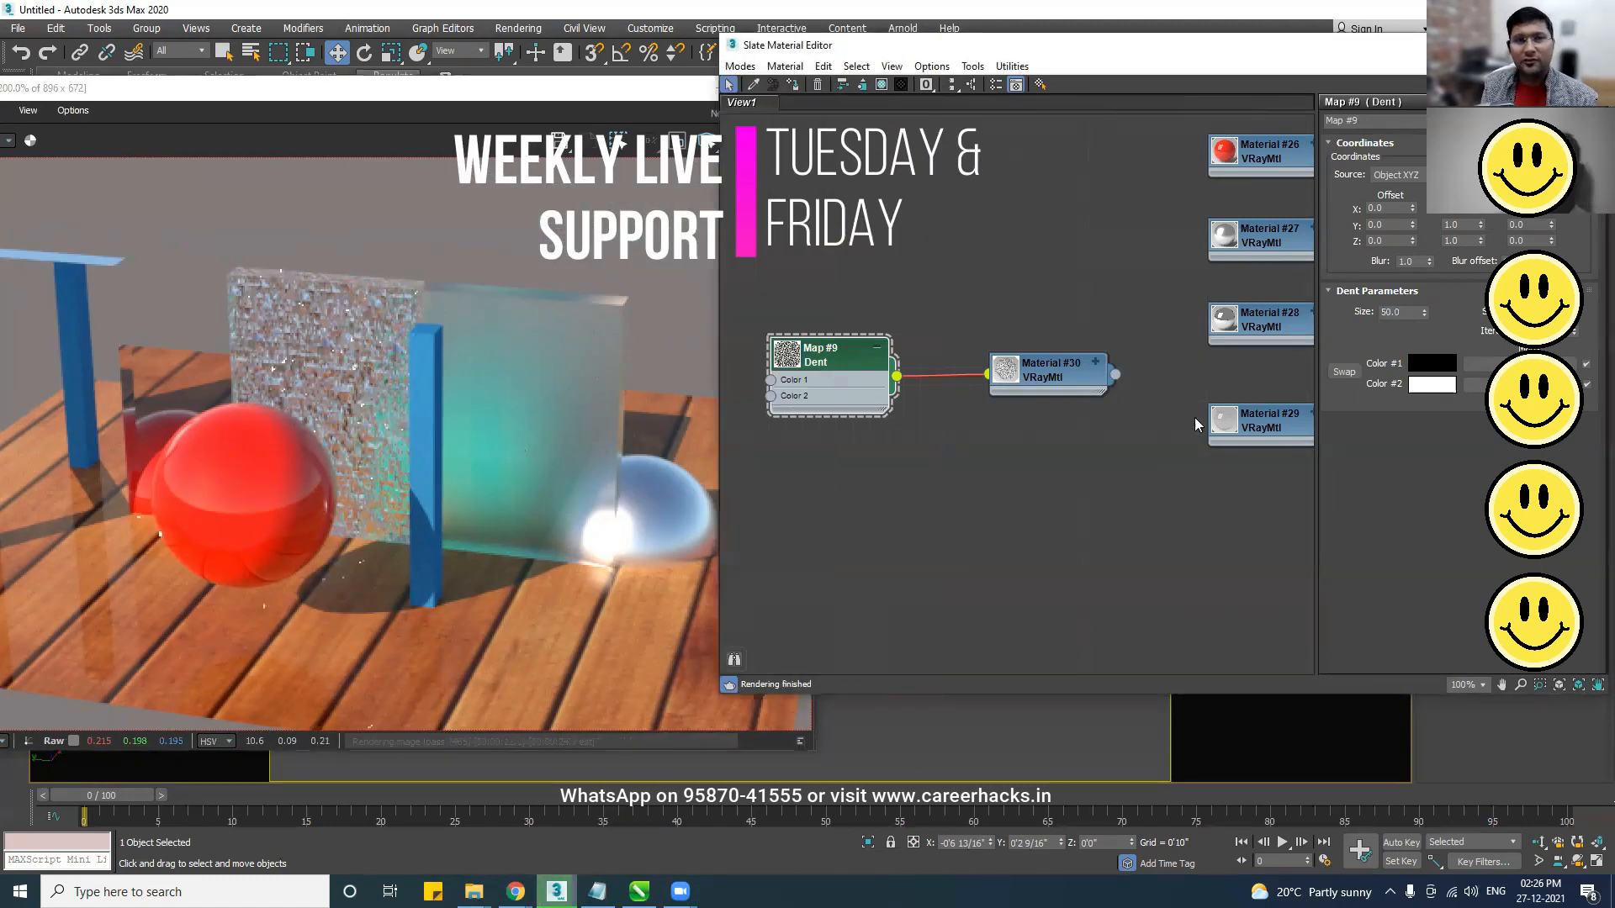
pyautogui.moveTo(685, 87); pyautogui.dragTo(389, 112)
pyautogui.click(746, 432)
pyautogui.moveTo(747, 491); pyautogui.dragTo(866, 498)
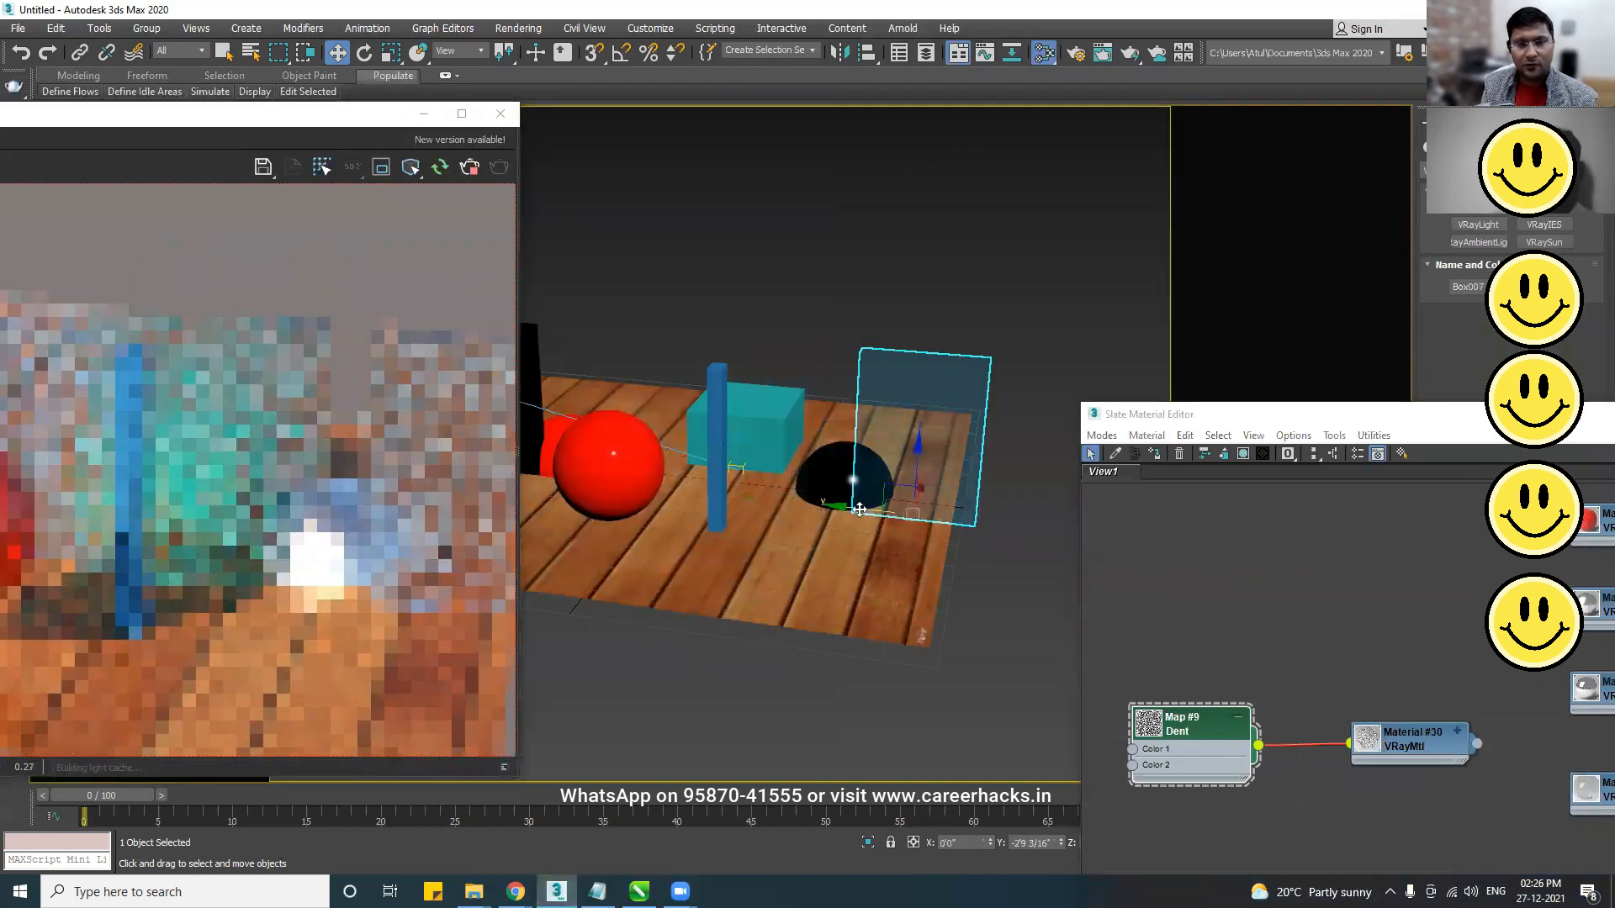
# - Assign the clear glass Material #31 to the newly copied panel and view all three glass panels in the render
pyautogui.rightClick(1331, 593)
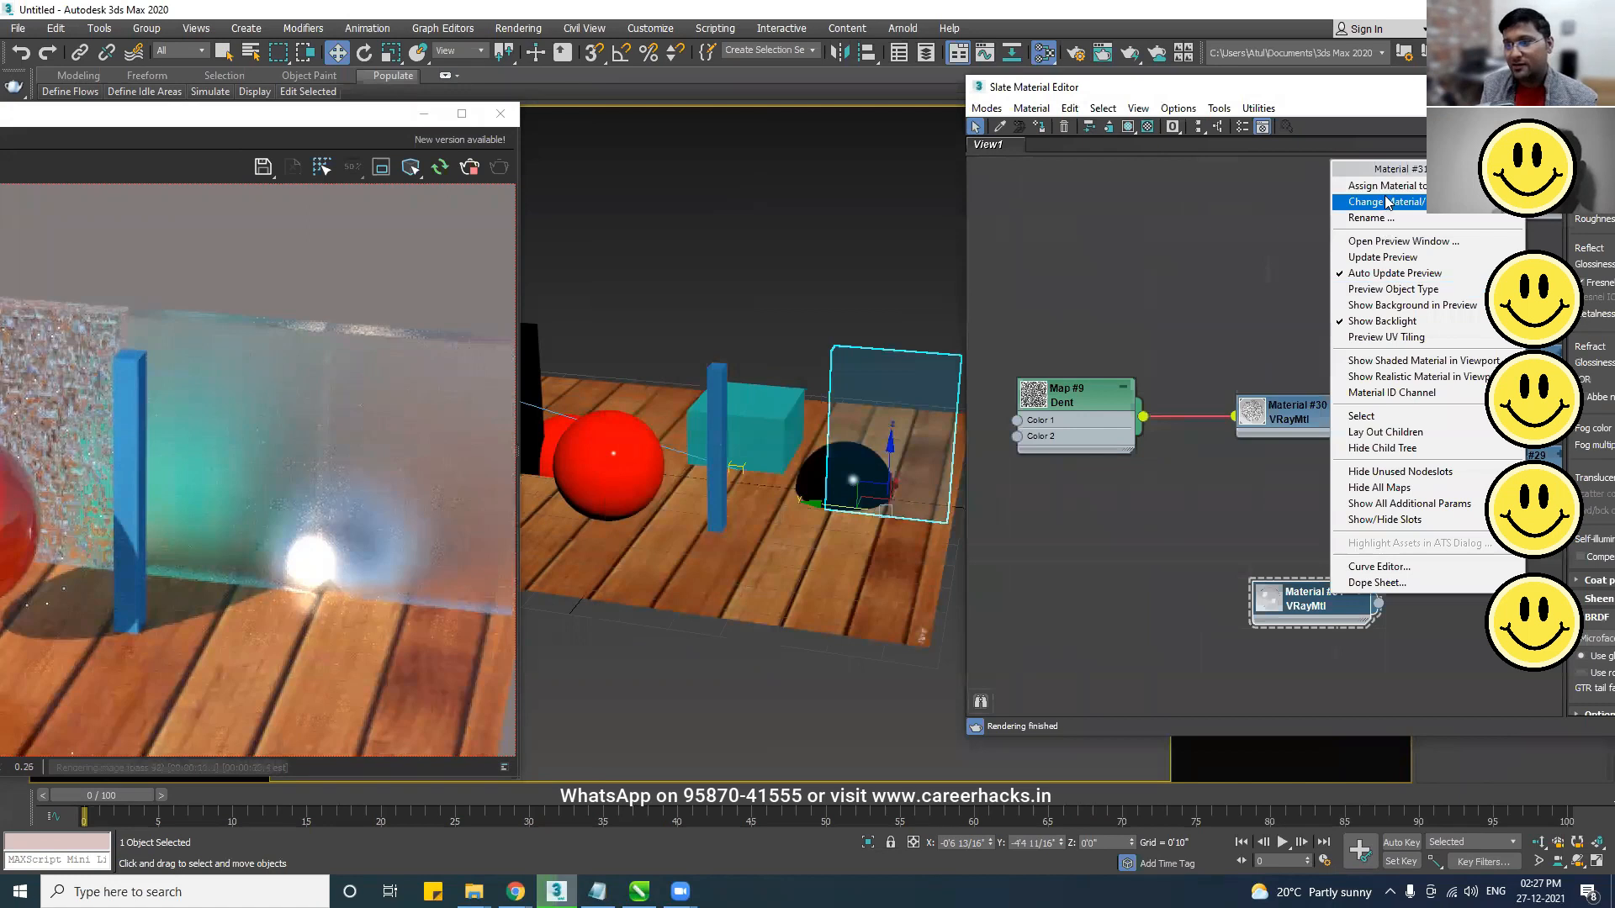
pyautogui.click(1382, 186)
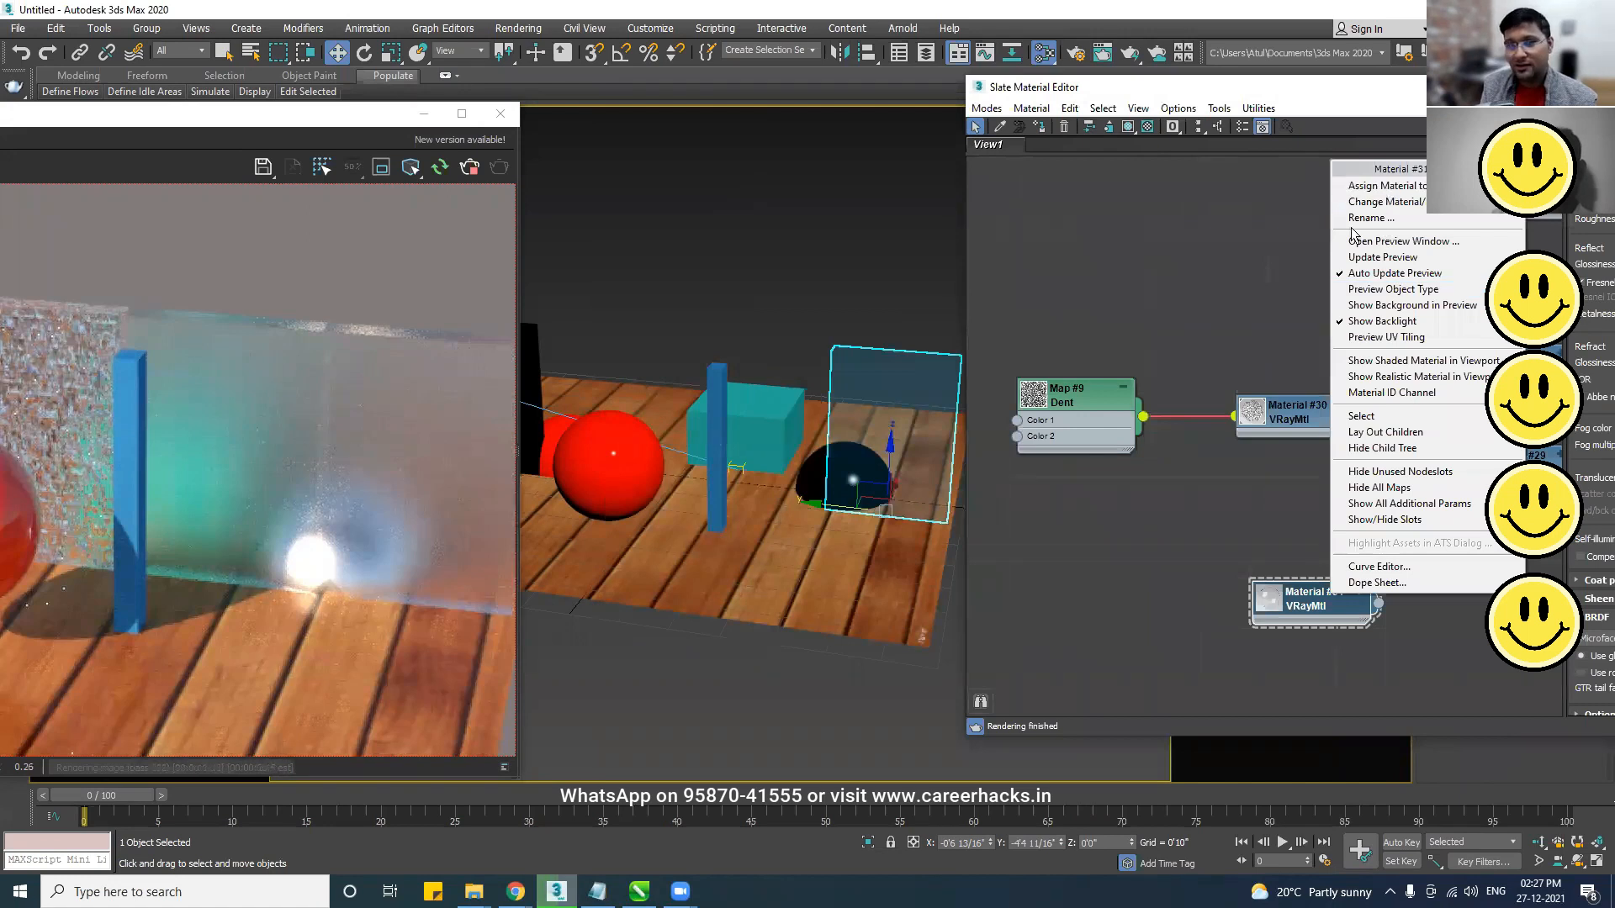
pyautogui.moveTo(1159, 86); pyautogui.dragTo(788, 84)
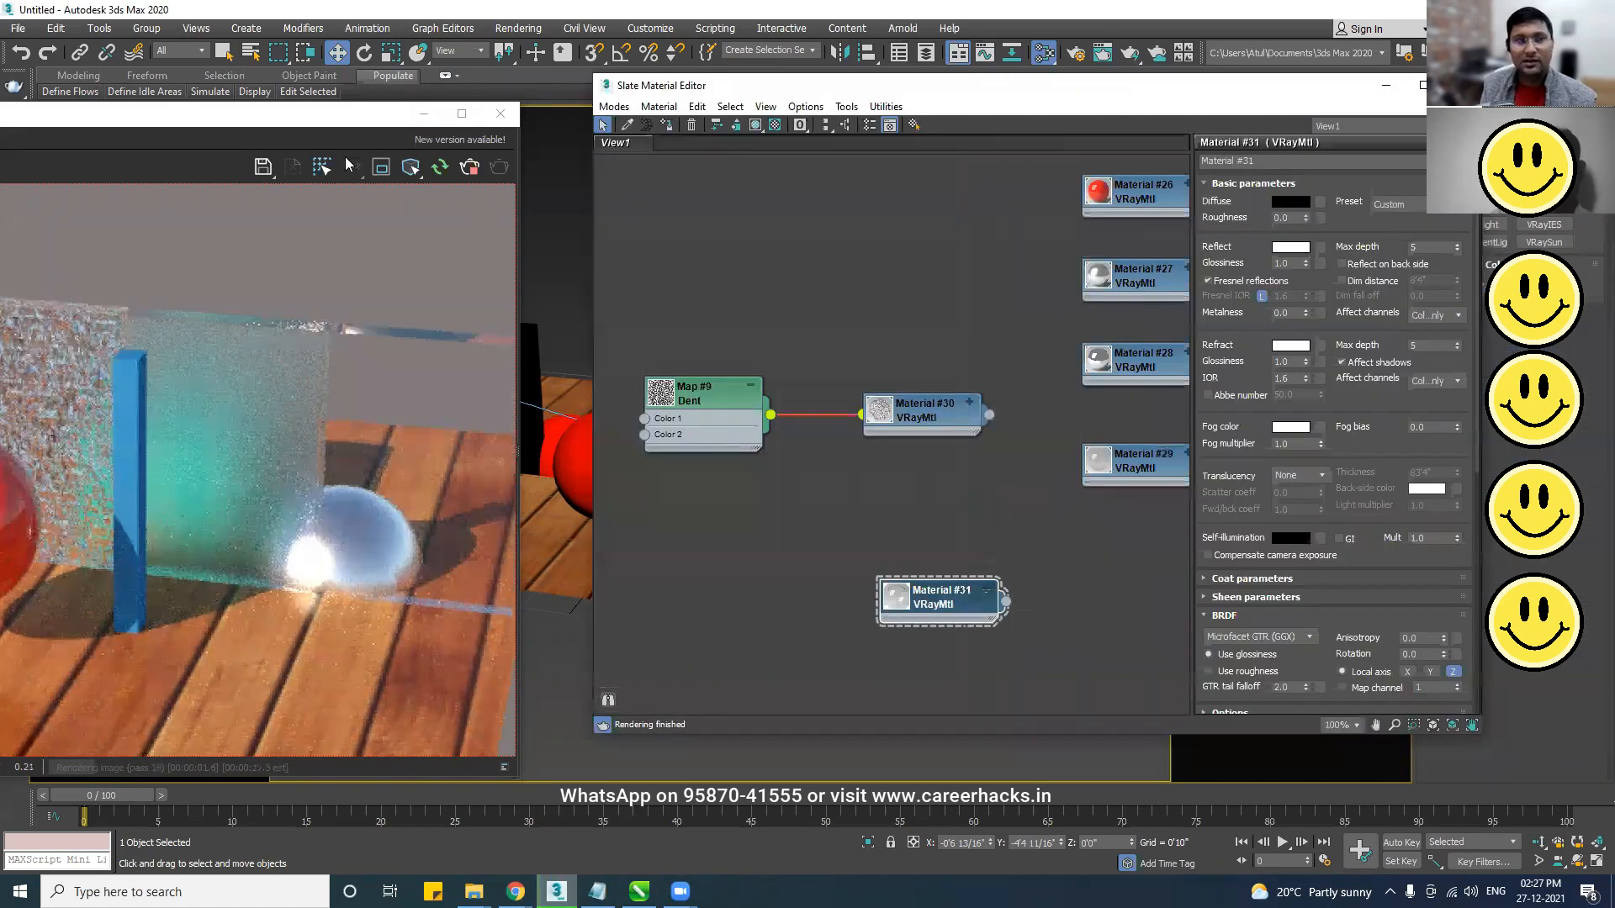
pyautogui.moveTo(280, 126); pyautogui.dragTo(492, 84)
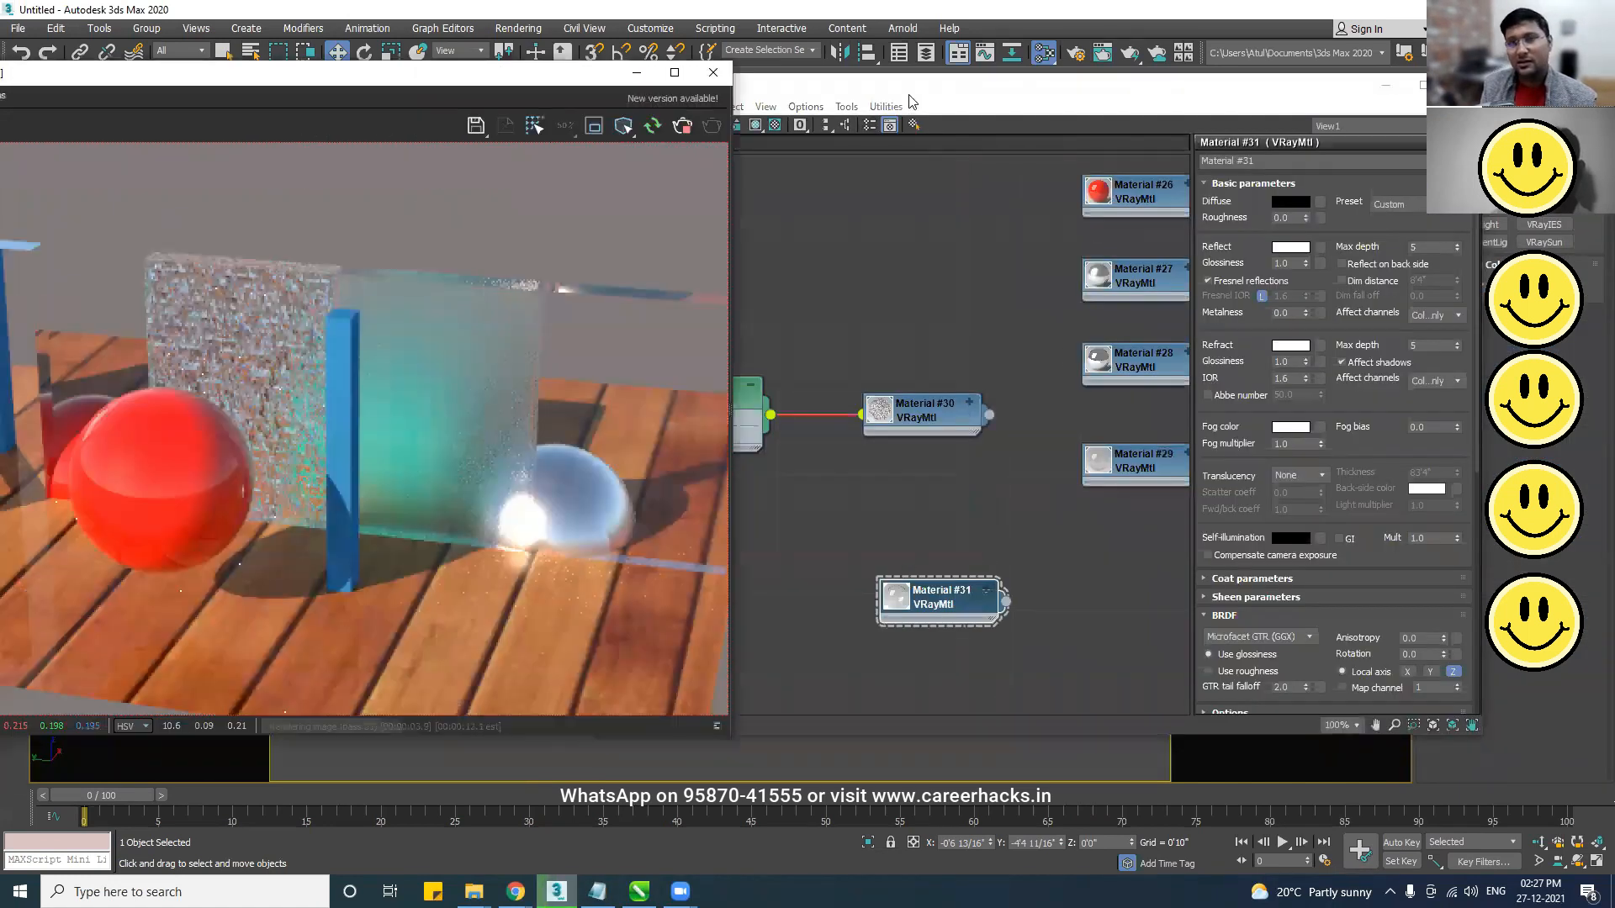
pyautogui.moveTo(925, 85); pyautogui.dragTo(982, 78)
pyautogui.doubleClick(993, 605)
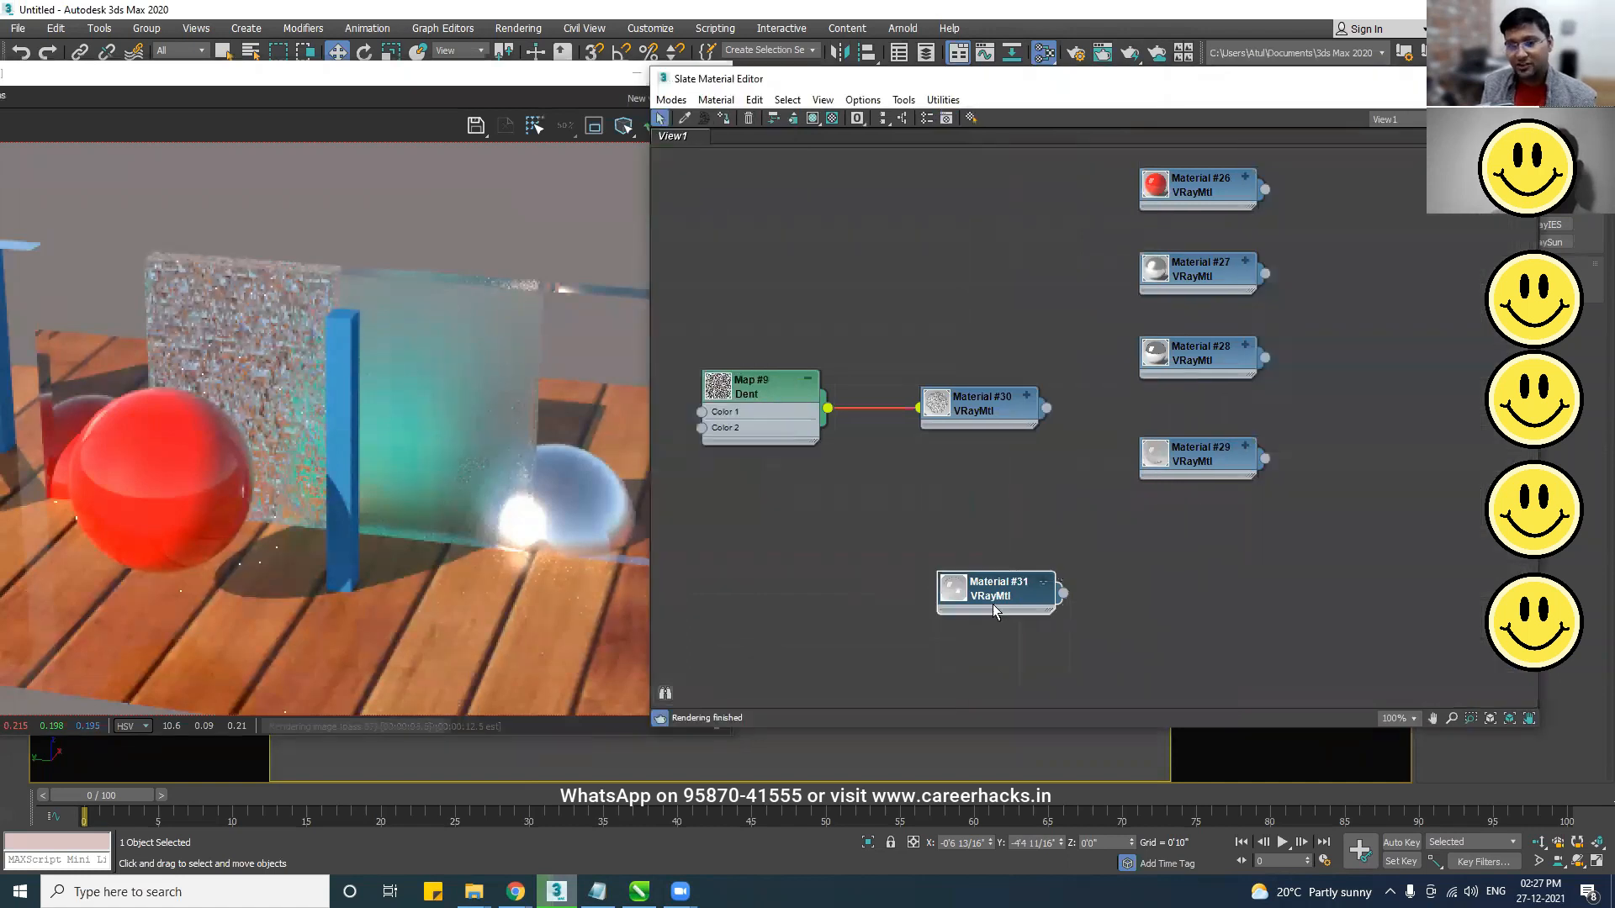
pyautogui.hotkey('ctrl', 'v')
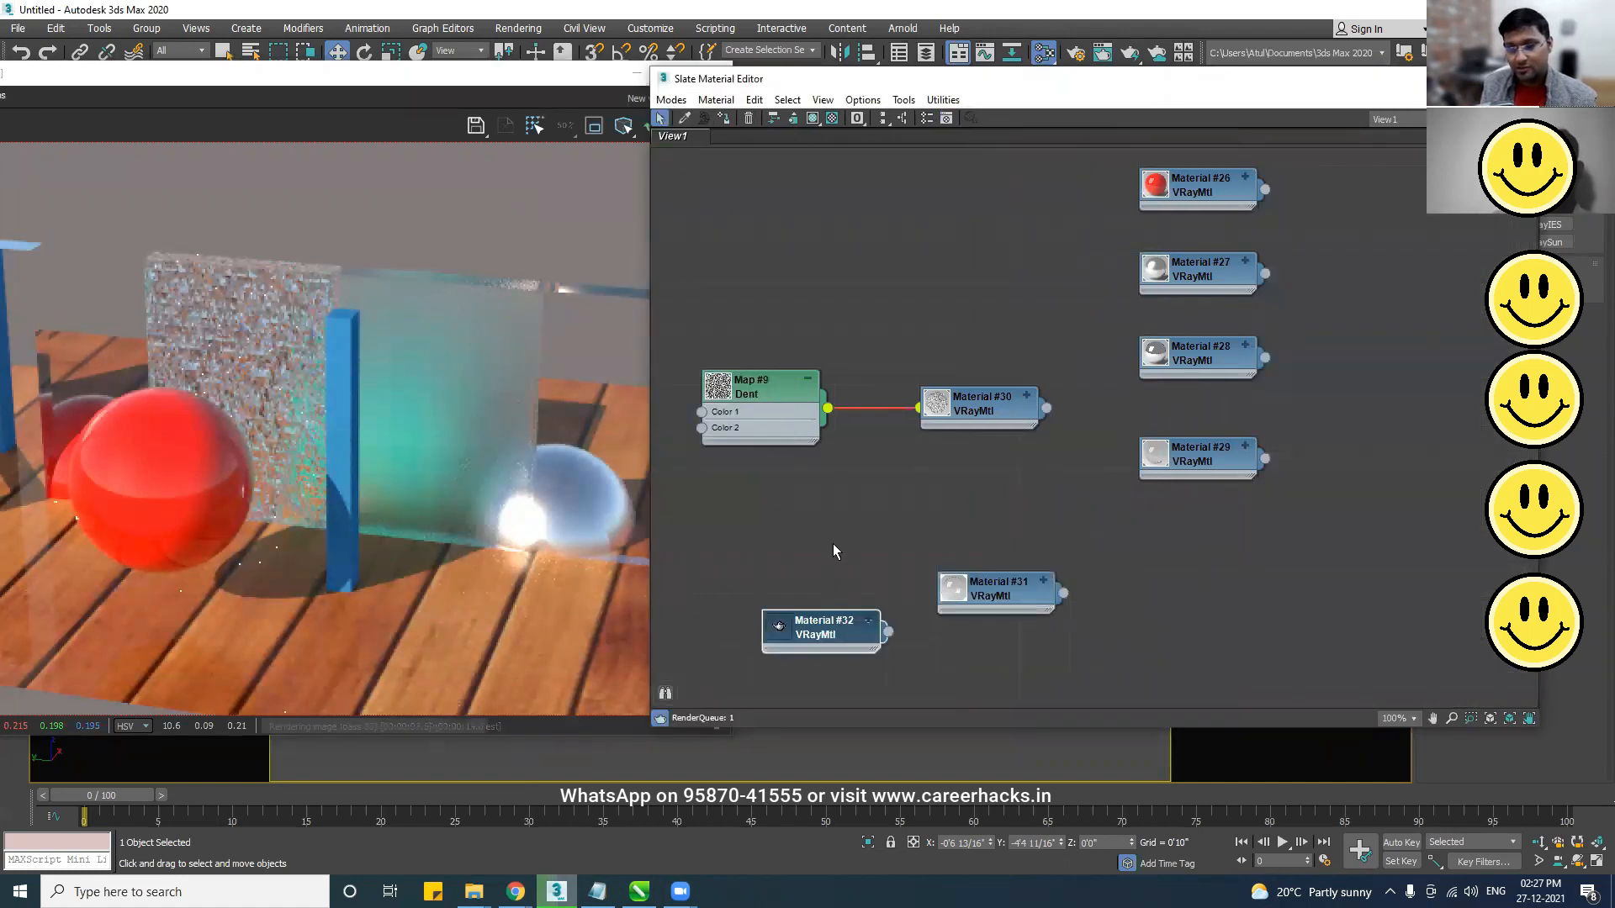
pyautogui.moveTo(839, 540); pyautogui.dragTo(772, 545)
pyautogui.moveTo(890, 503); pyautogui.dragTo(708, 600)
pyautogui.press('Delete')
# - Disconnect the Dent map from Material #30, expand the material's map slots, and move Material #31 clear of it
pyautogui.moveTo(1026, 657); pyautogui.dragTo(1253, 713, button='middle')
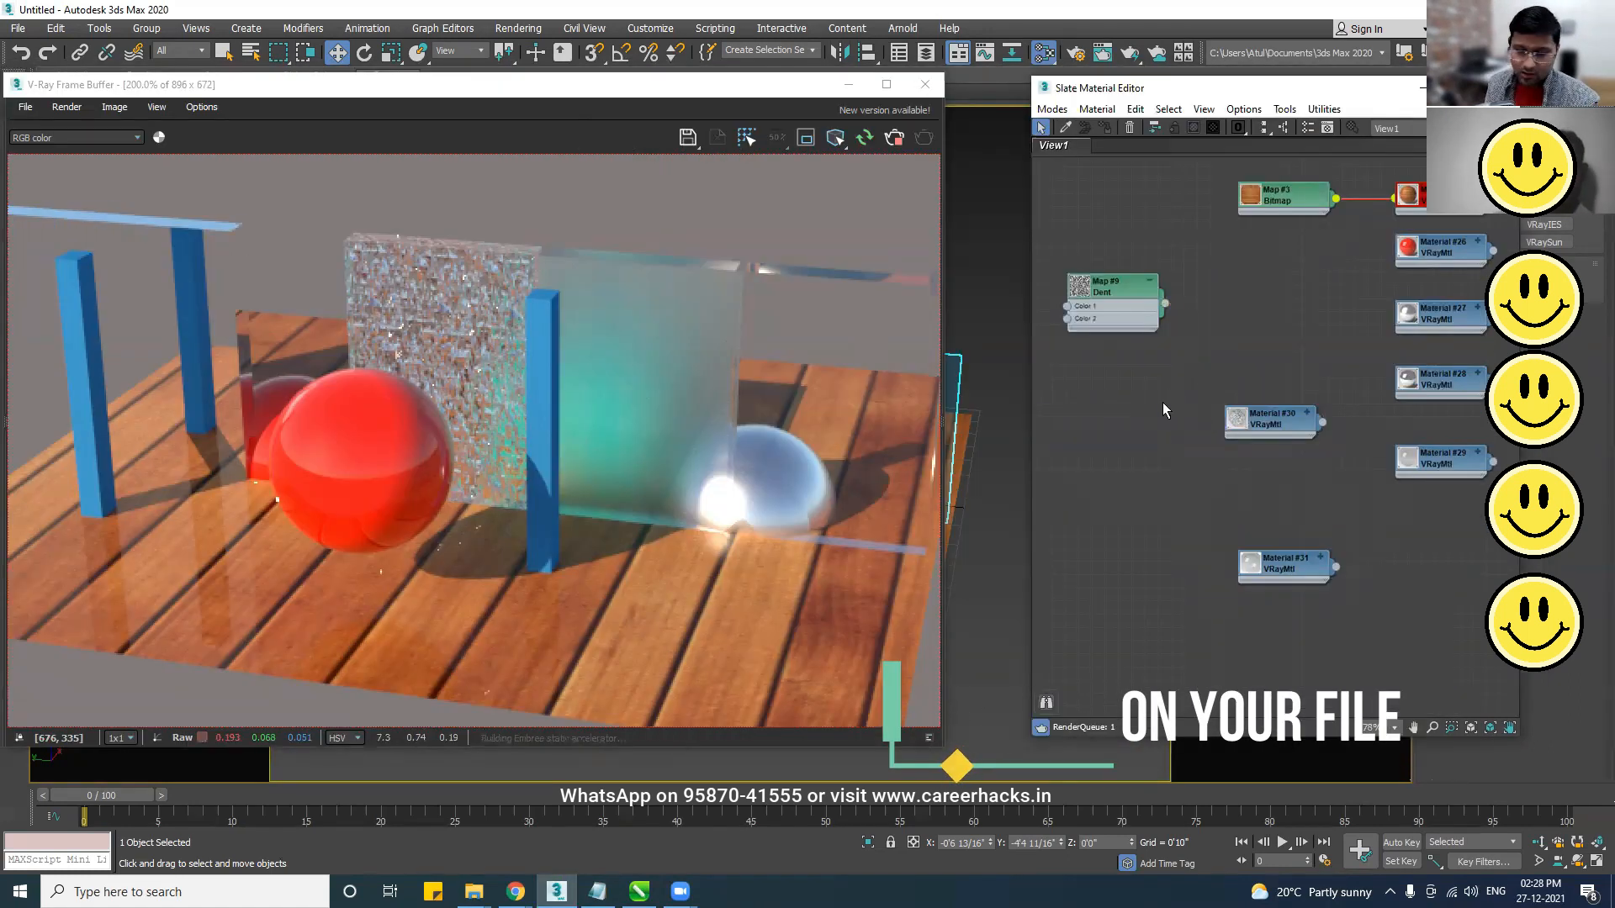
pyautogui.click(1302, 414)
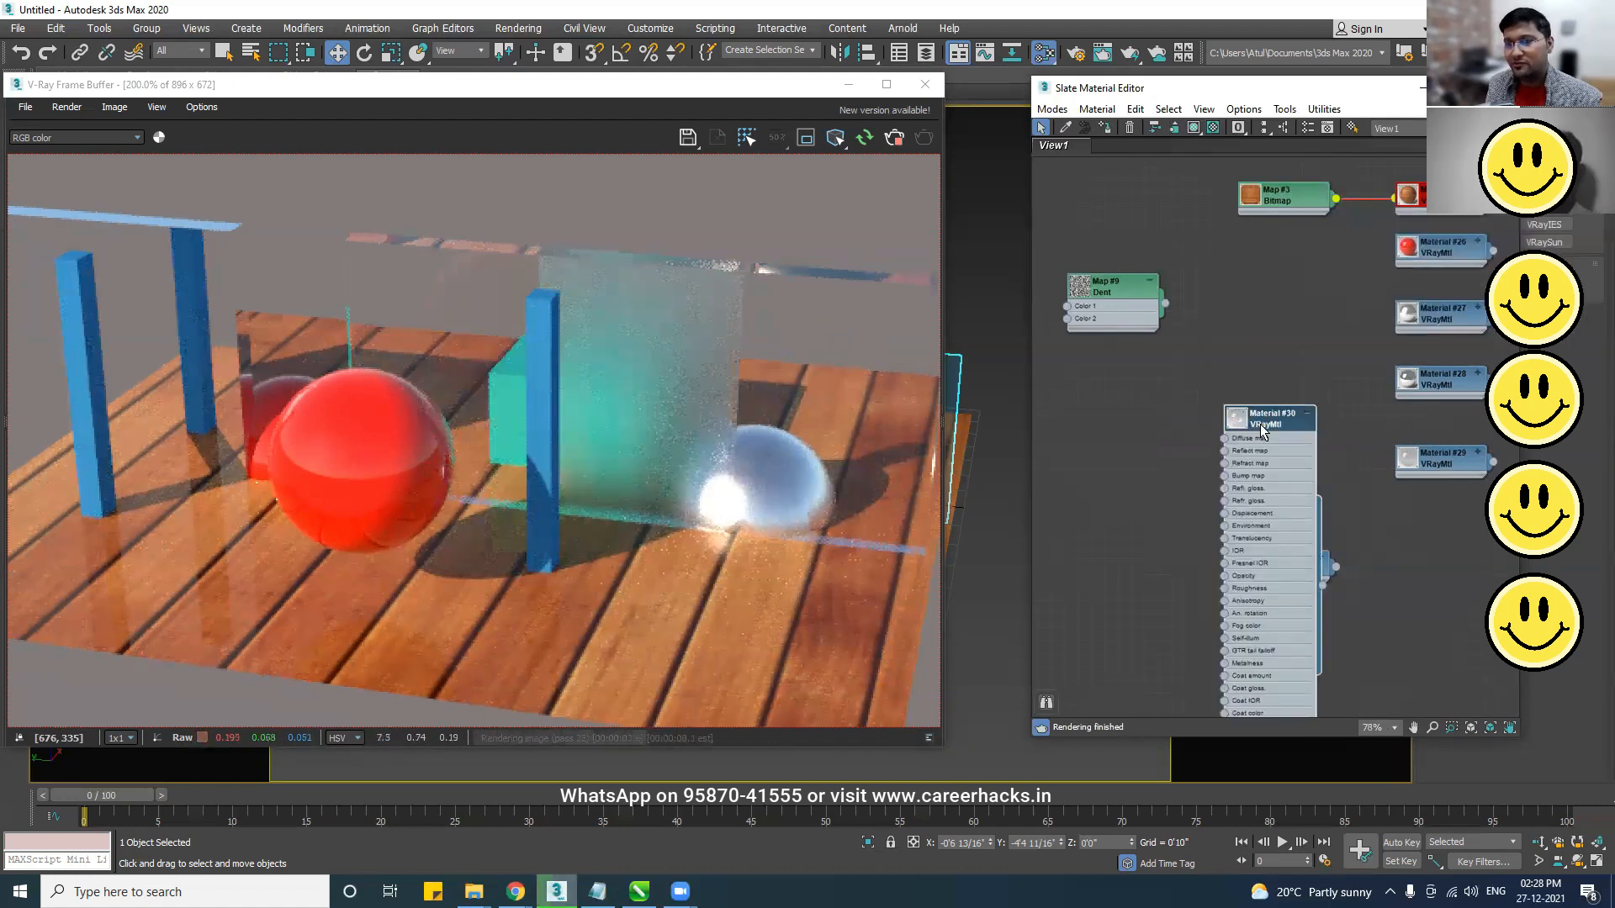
pyautogui.moveTo(1261, 430); pyautogui.dragTo(1221, 311)
pyautogui.moveTo(1302, 564); pyautogui.dragTo(1394, 629)
pyautogui.moveTo(1223, 303); pyautogui.dragTo(1263, 329)
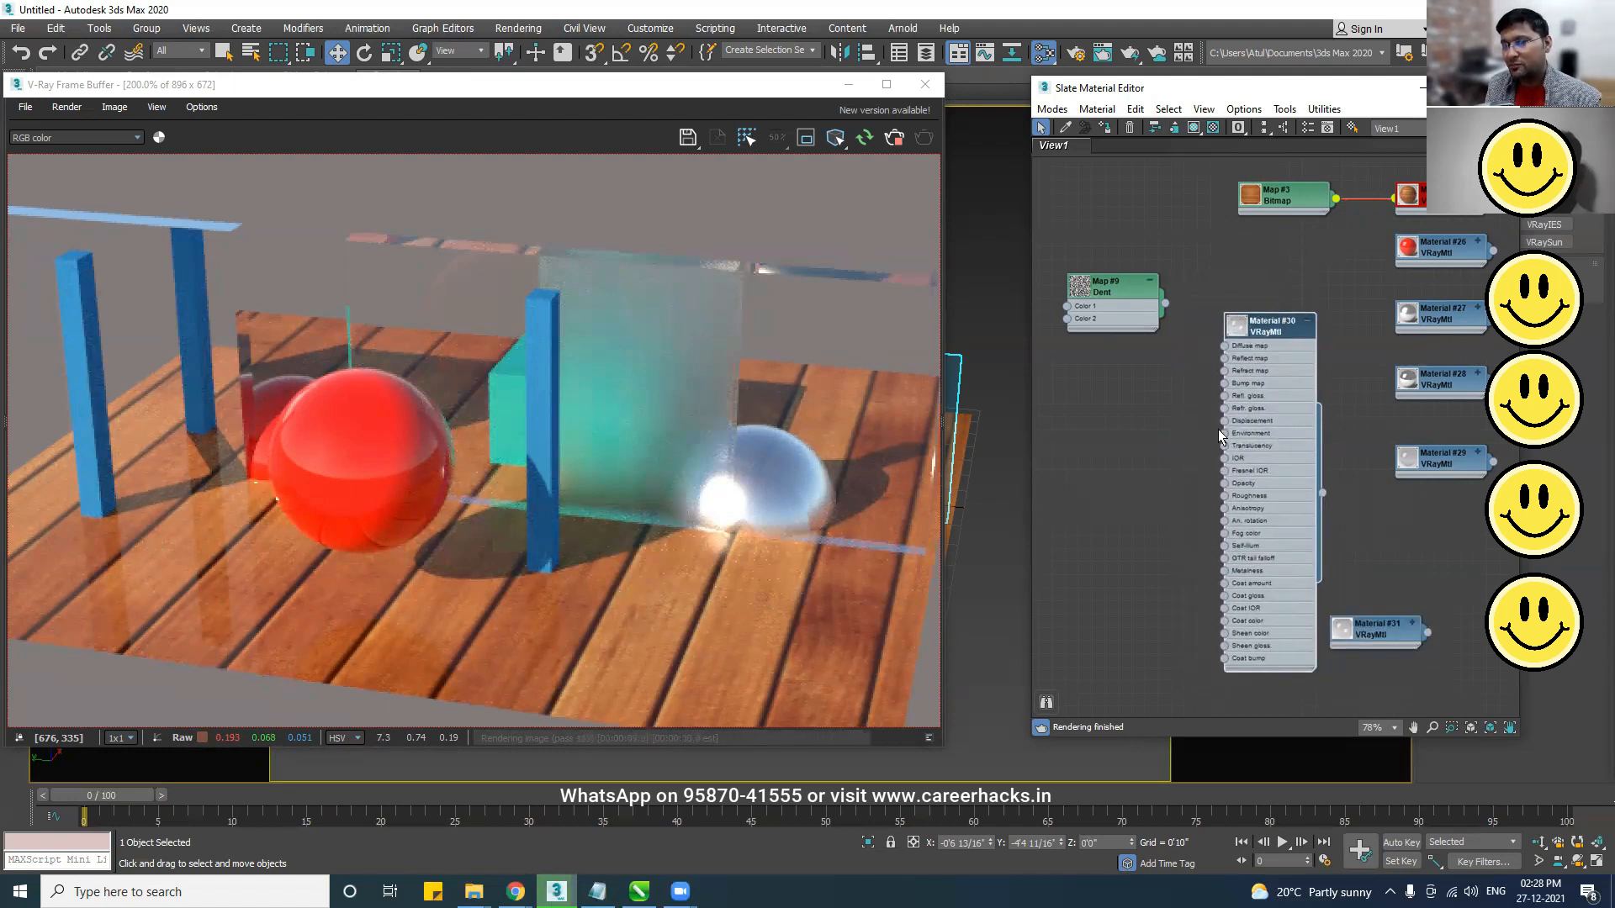
# - Add a Noise map to the bump slot of Material #30 and place its node below the Dent map
pyautogui.moveTo(1225, 383); pyautogui.dragTo(1144, 454)
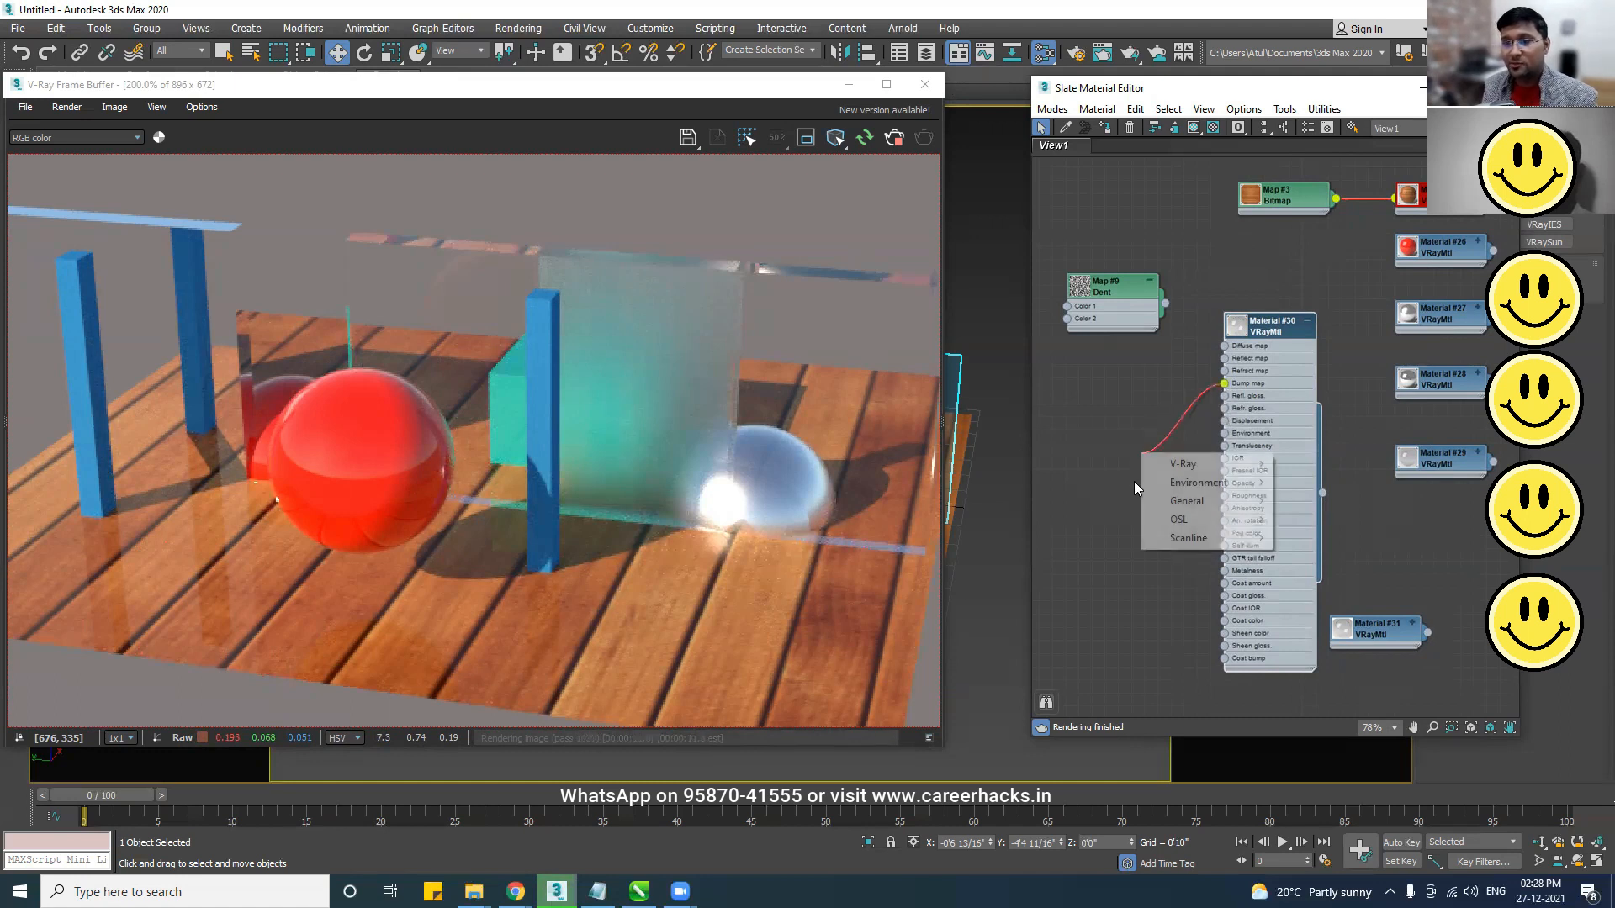
pyautogui.moveTo(1265, 502)
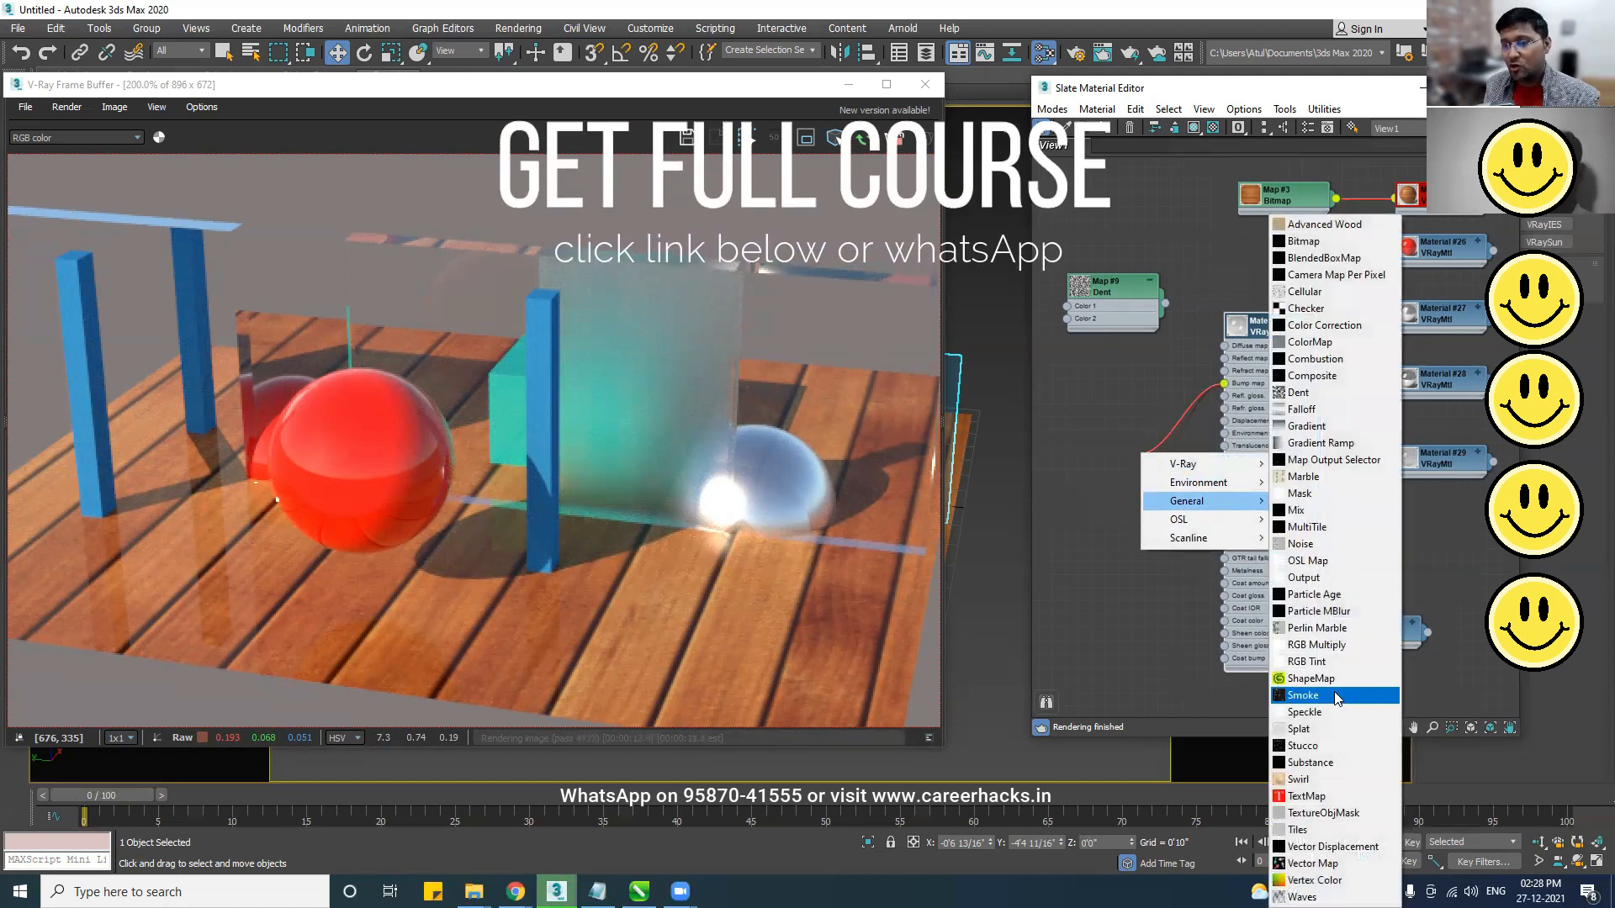
pyautogui.click(1300, 543)
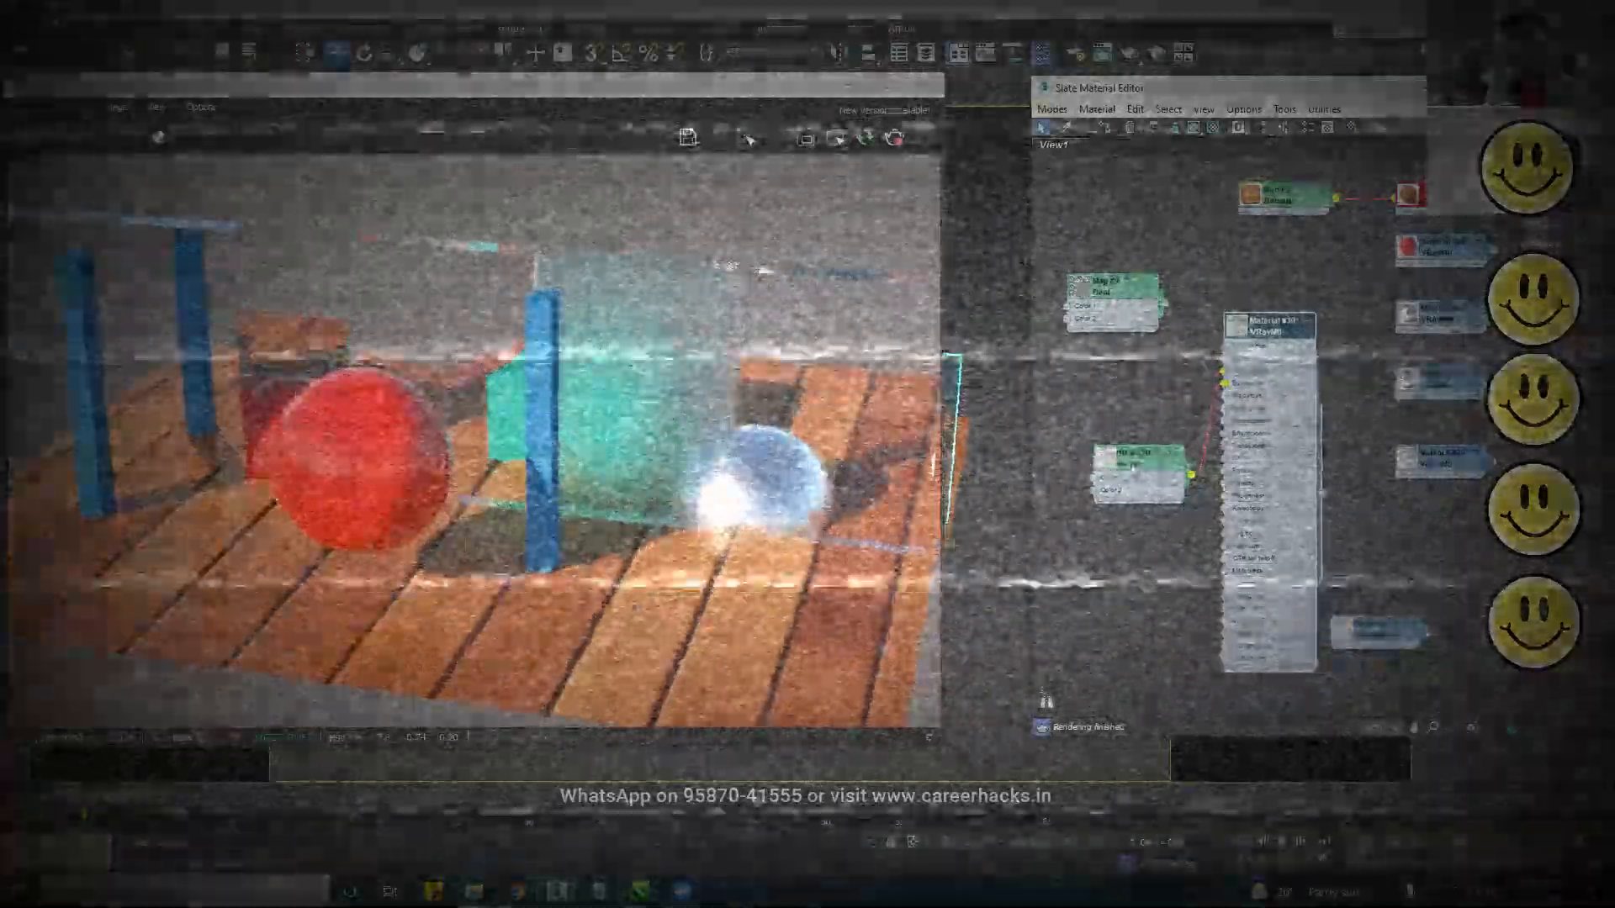
pyautogui.moveTo(1131, 463); pyautogui.dragTo(1081, 426)
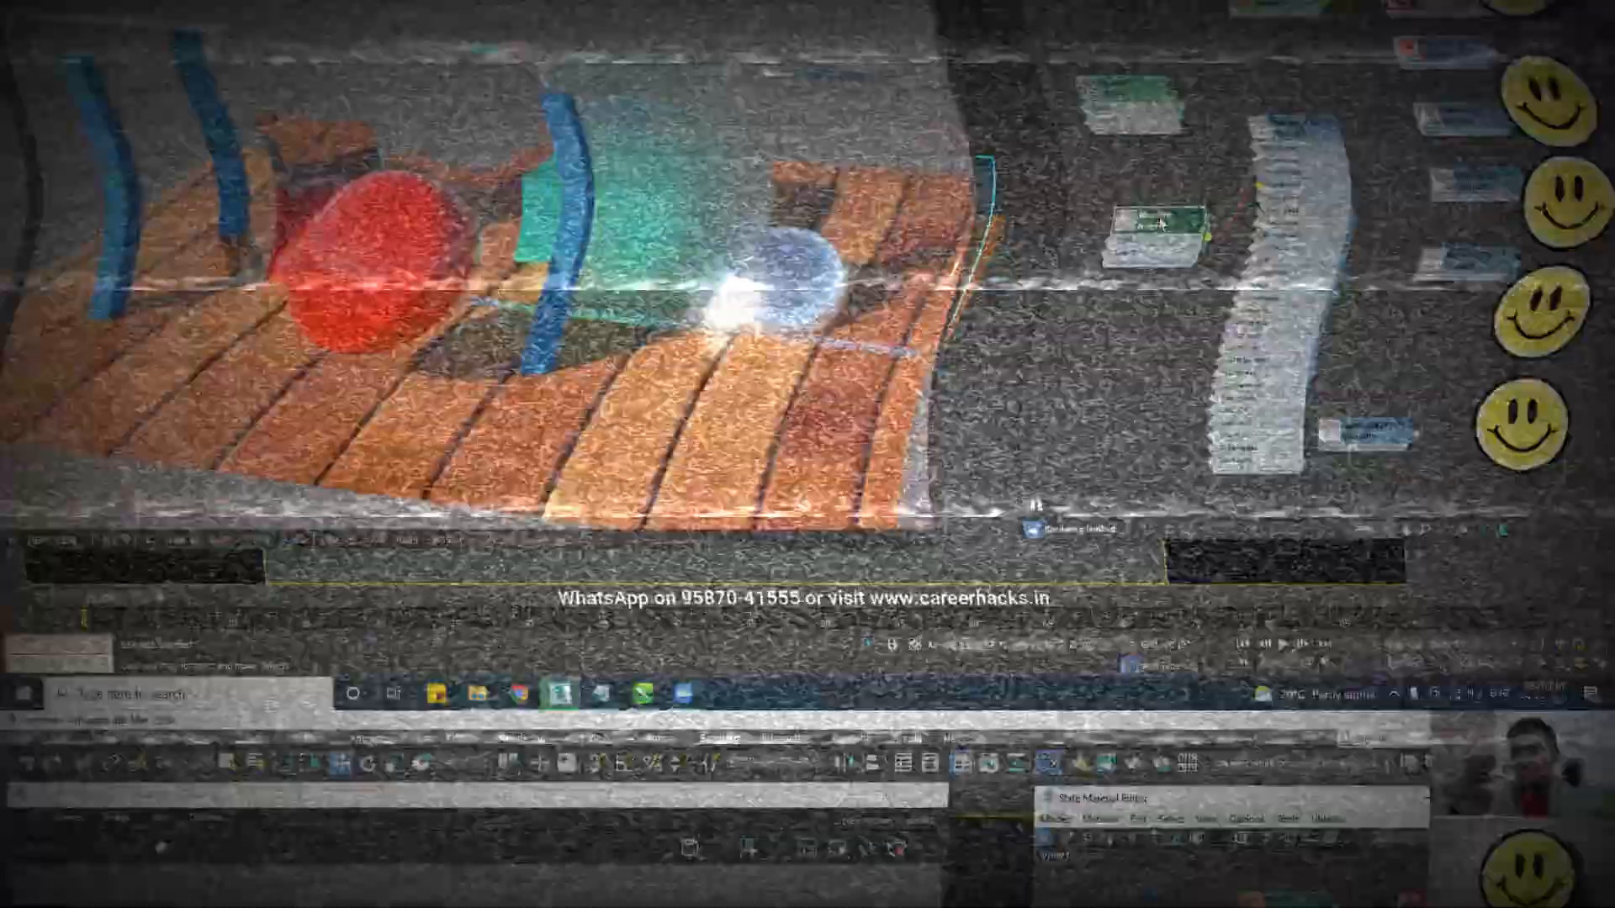